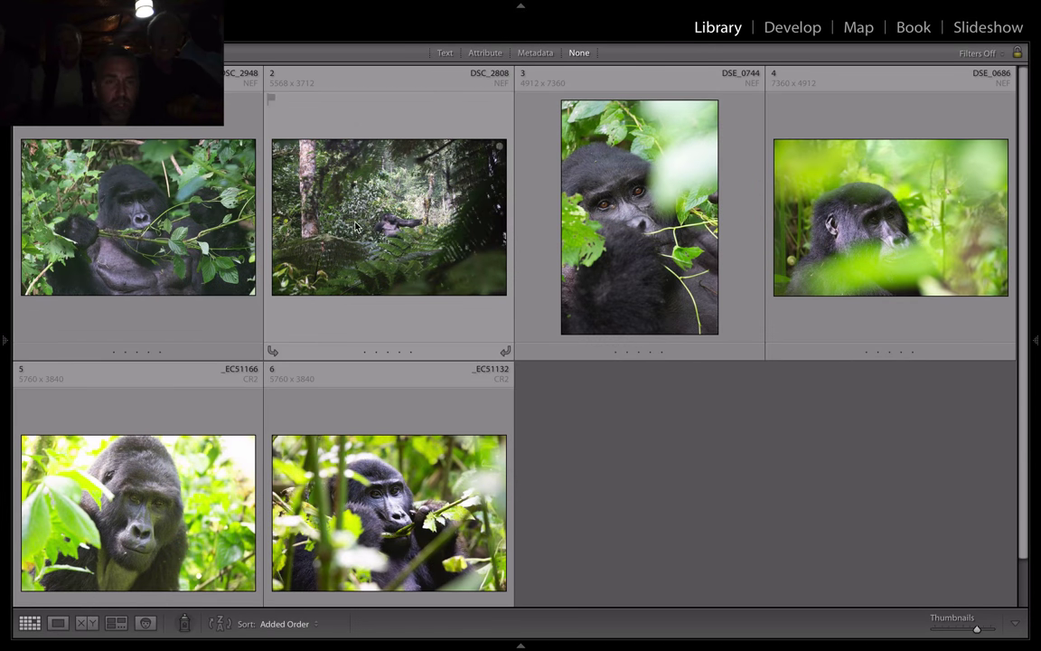
# Step: Look through the six gorilla photos in the library grid one by one
pyautogui.click(201, 206)
pyautogui.click(359, 228)
pyautogui.click(574, 195)
pyautogui.click(823, 241)
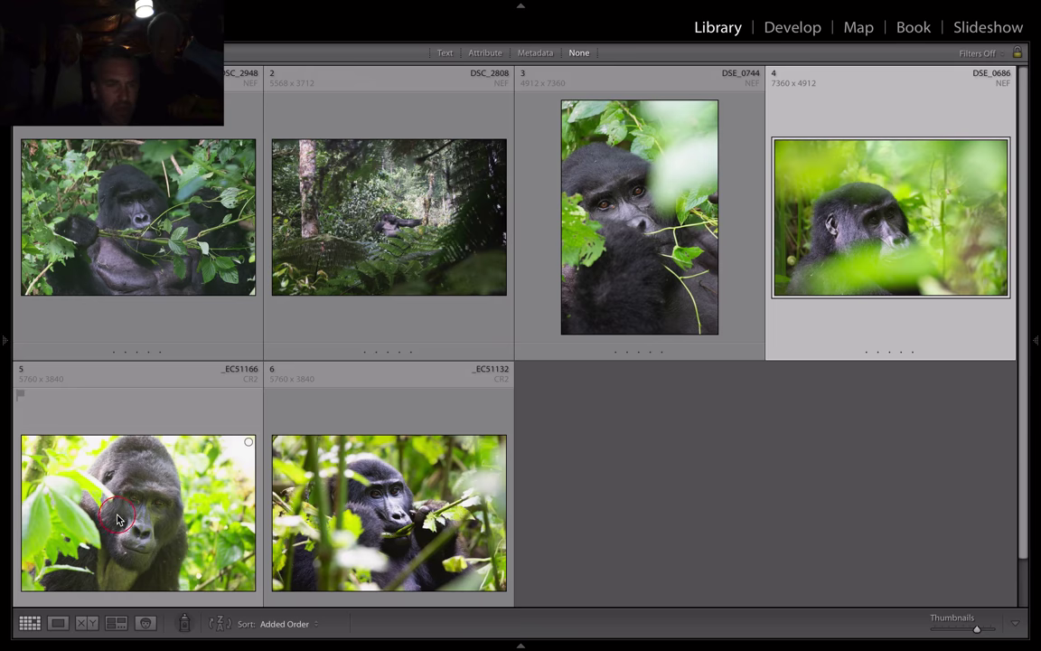
pyautogui.click(104, 462)
pyautogui.click(390, 459)
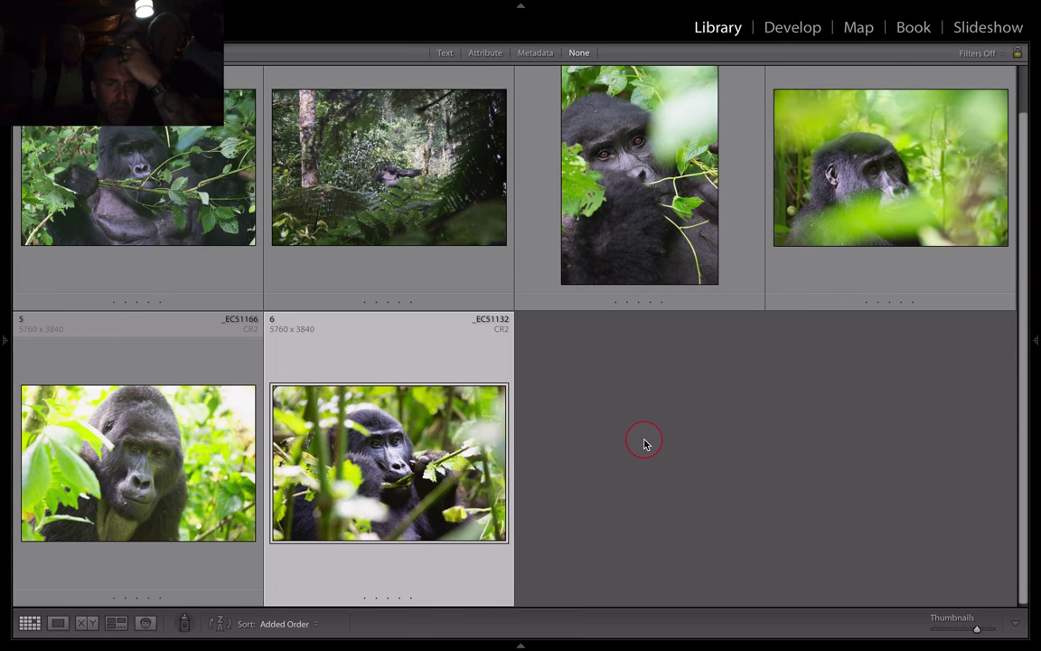
# Step: Open photo DSC_2948 in the Develop module and set its Blacks to −32 and Whites to +26
pyautogui.click(153, 179)
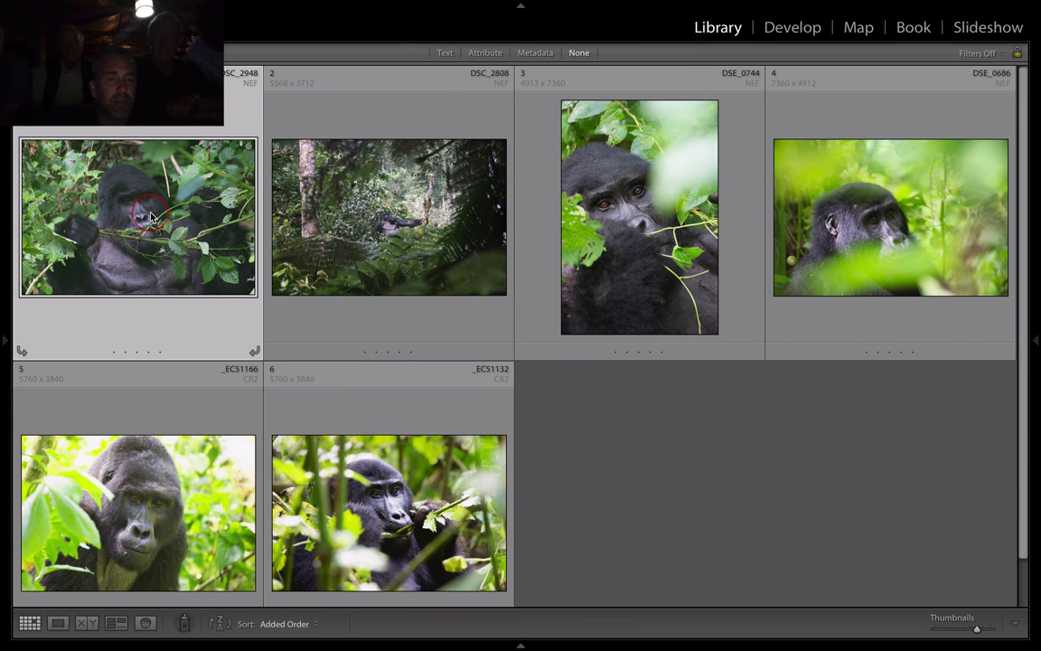
pyautogui.press('d')
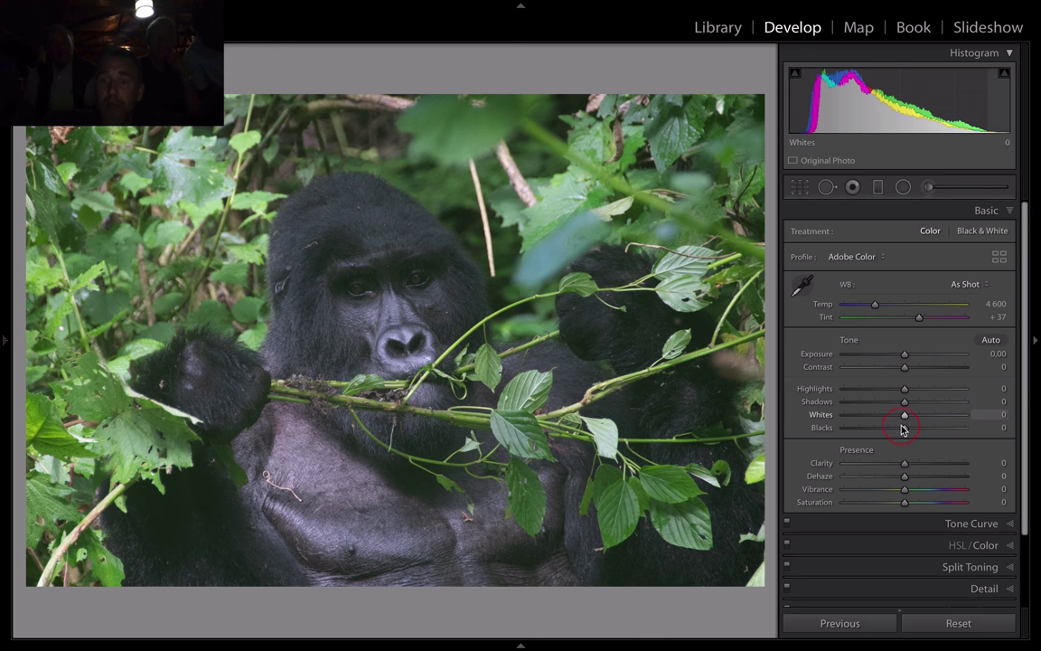
pyautogui.press('alt')
pyautogui.moveTo(904, 431); pyautogui.dragTo(884, 432)
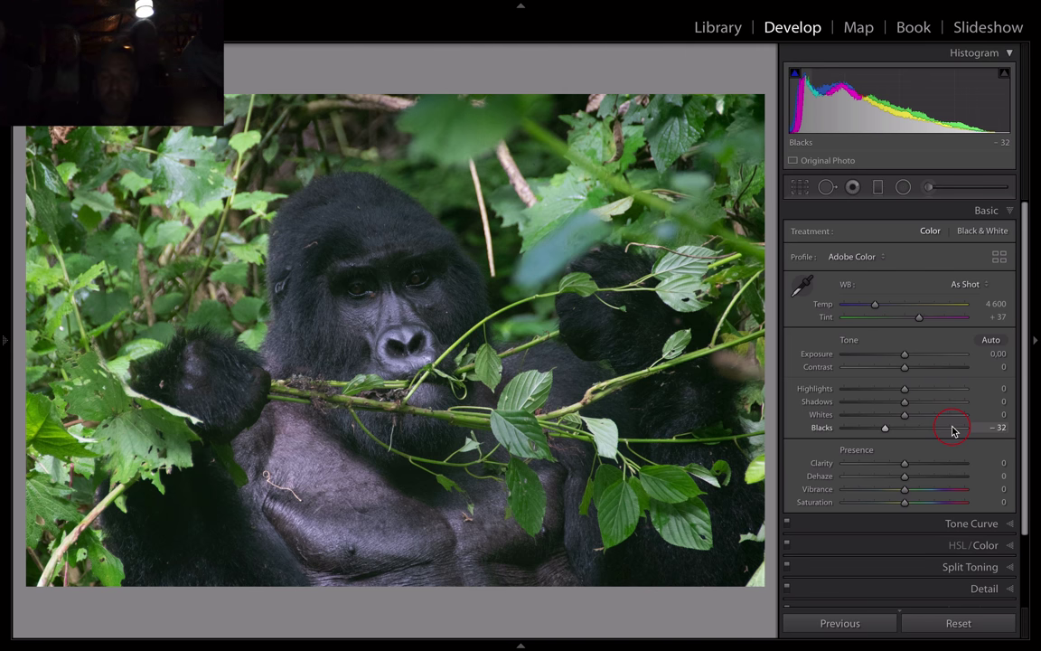
pyautogui.keyDown('alt'); pyautogui.click(904, 415); pyautogui.keyUp('alt')
pyautogui.moveTo(904, 417)
pyautogui.mouseDown()
pyautogui.moveTo(960, 425)
pyautogui.moveTo(921, 430)
pyautogui.mouseUp()
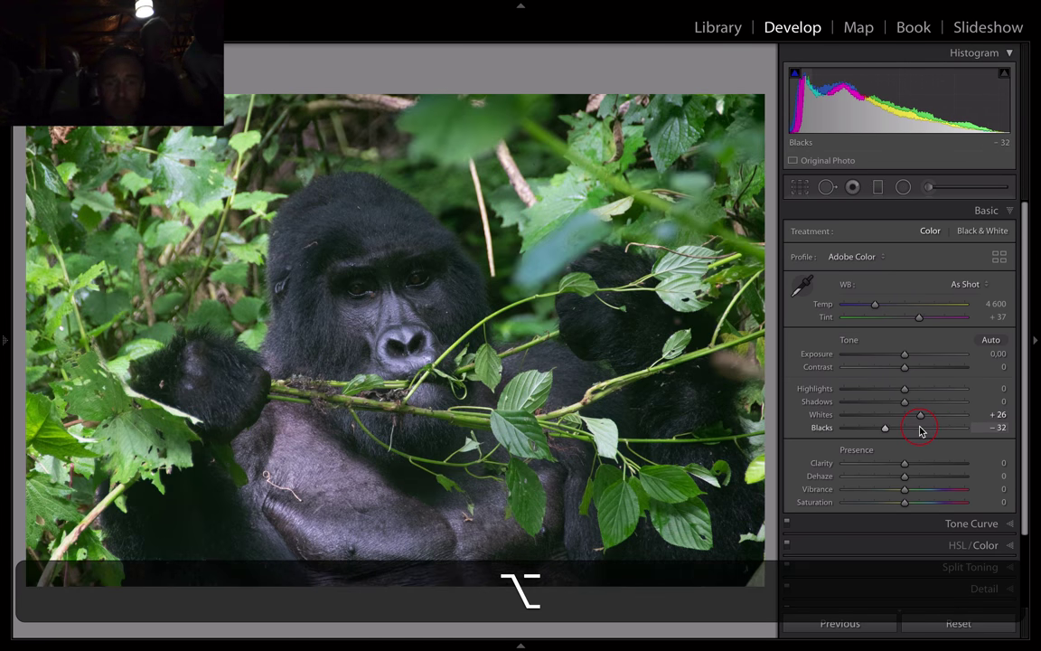
# Step: Compare the before and after versions side by side and review the Whites and Blacks adjustments
pyautogui.press('y')
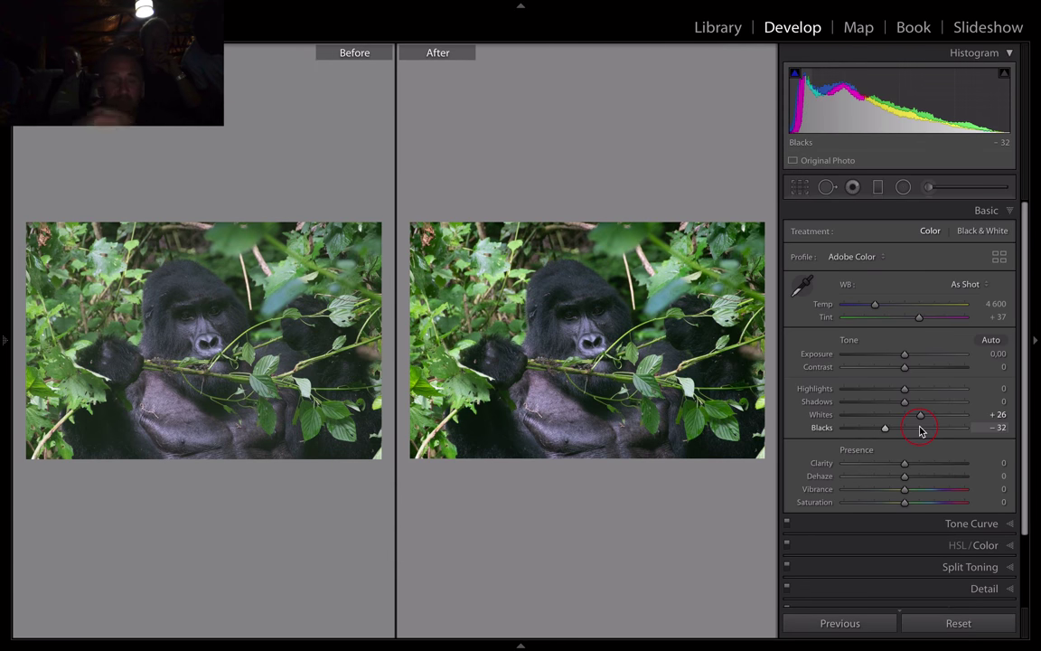
pyautogui.press('y')
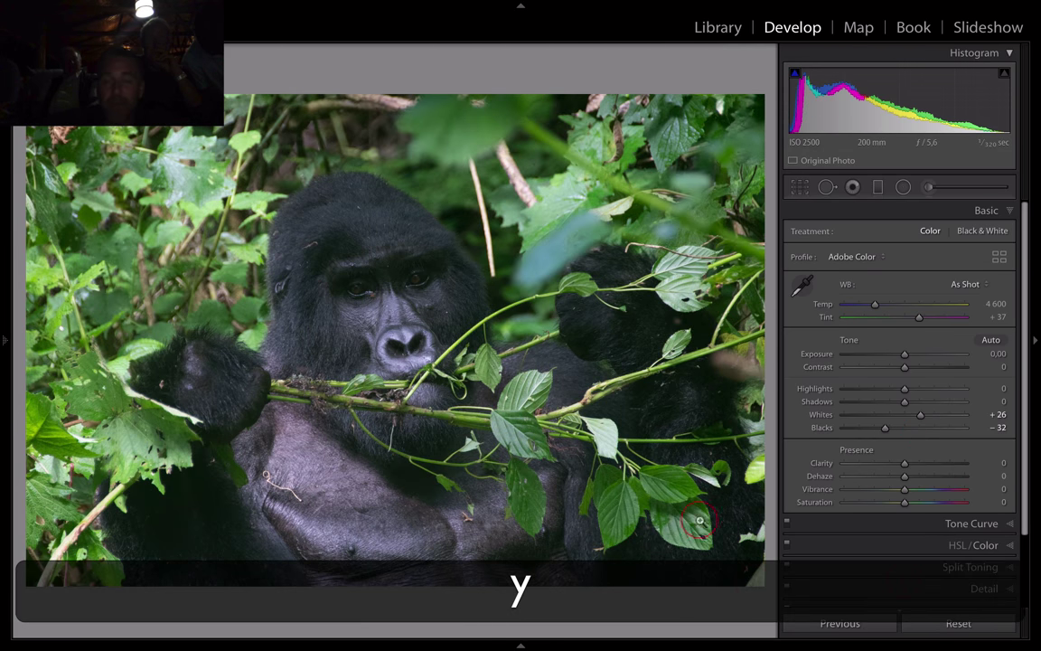
pyautogui.moveTo(883, 436); pyautogui.dragTo(880, 434)
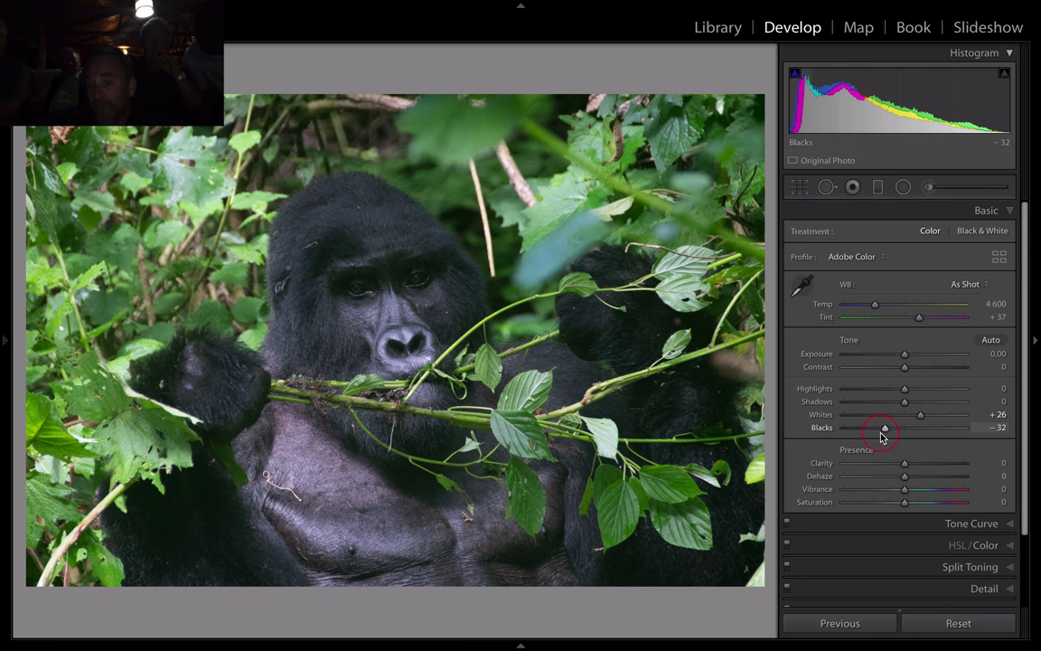
pyautogui.click(904, 422)
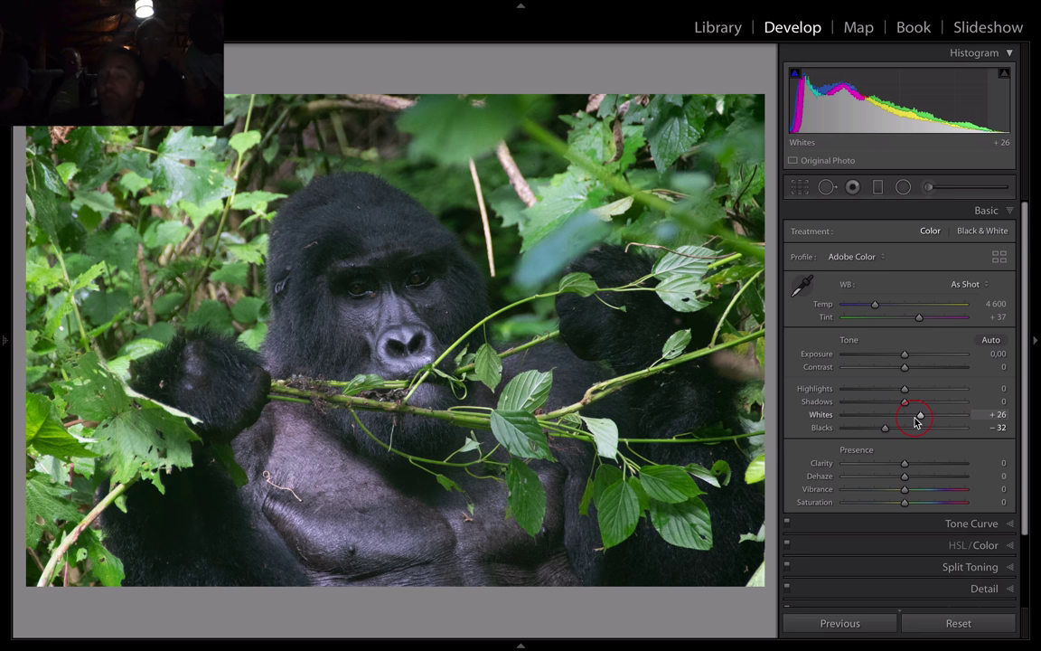
pyautogui.click(901, 458)
pyautogui.click(886, 430)
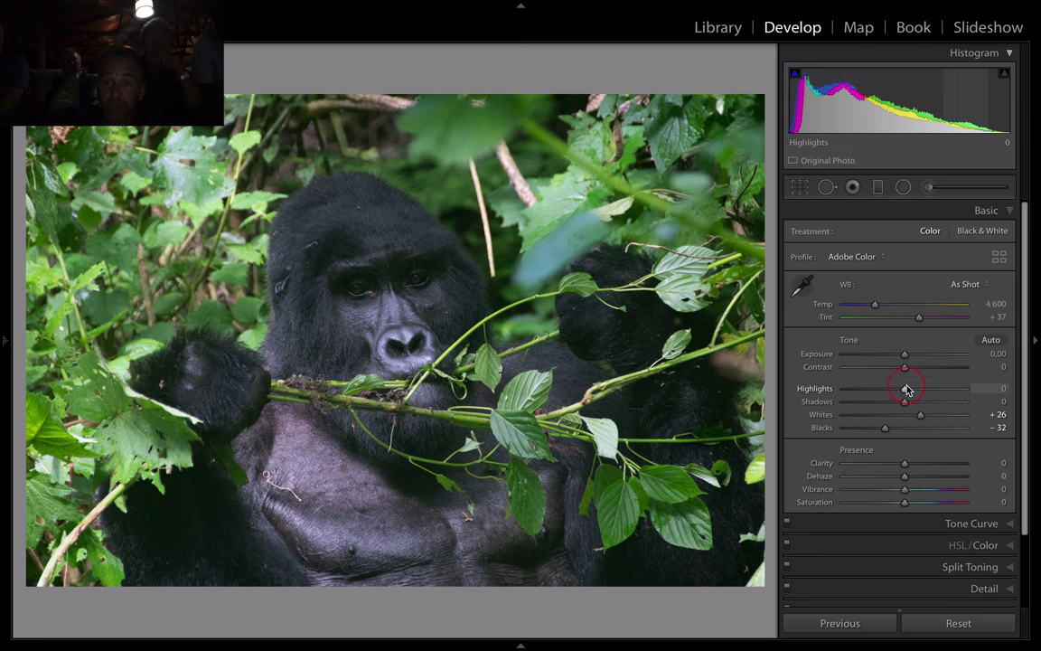
# Step: Set Highlights to −61 and Contrast to +10, and check the result against the original side by side
pyautogui.moveTo(902, 390); pyautogui.dragTo(865, 390)
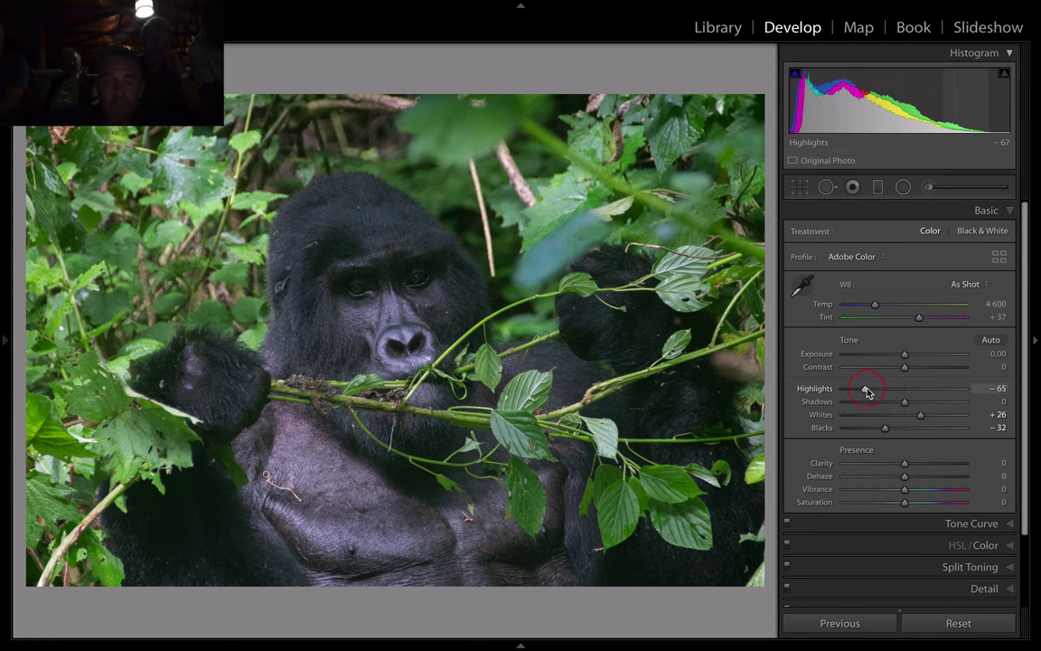
pyautogui.moveTo(870, 391); pyautogui.dragTo(911, 370)
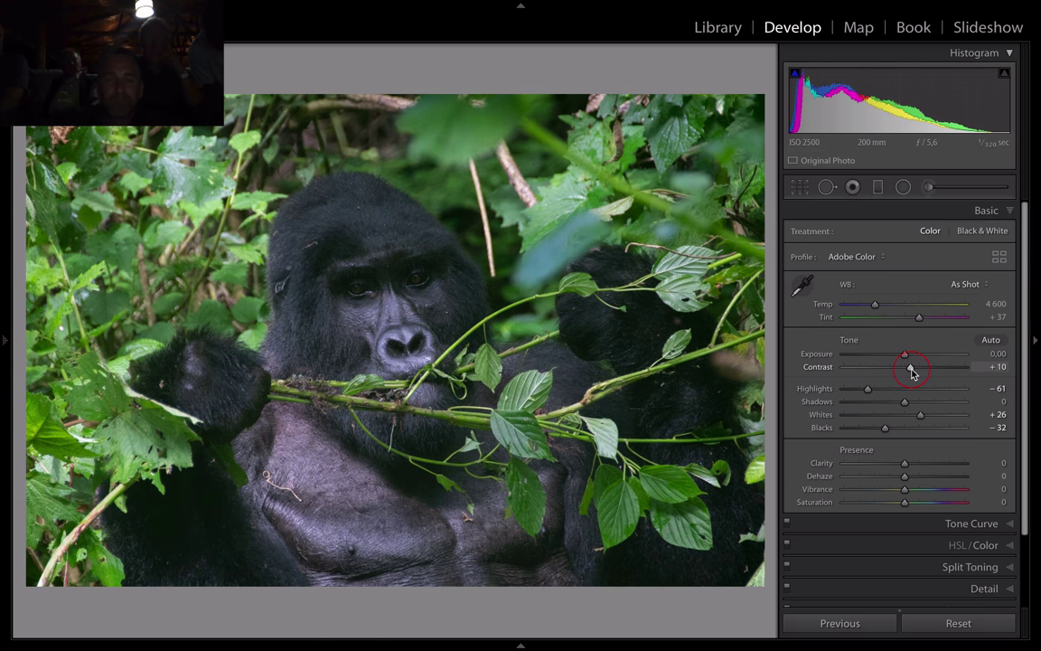
pyautogui.press('y')
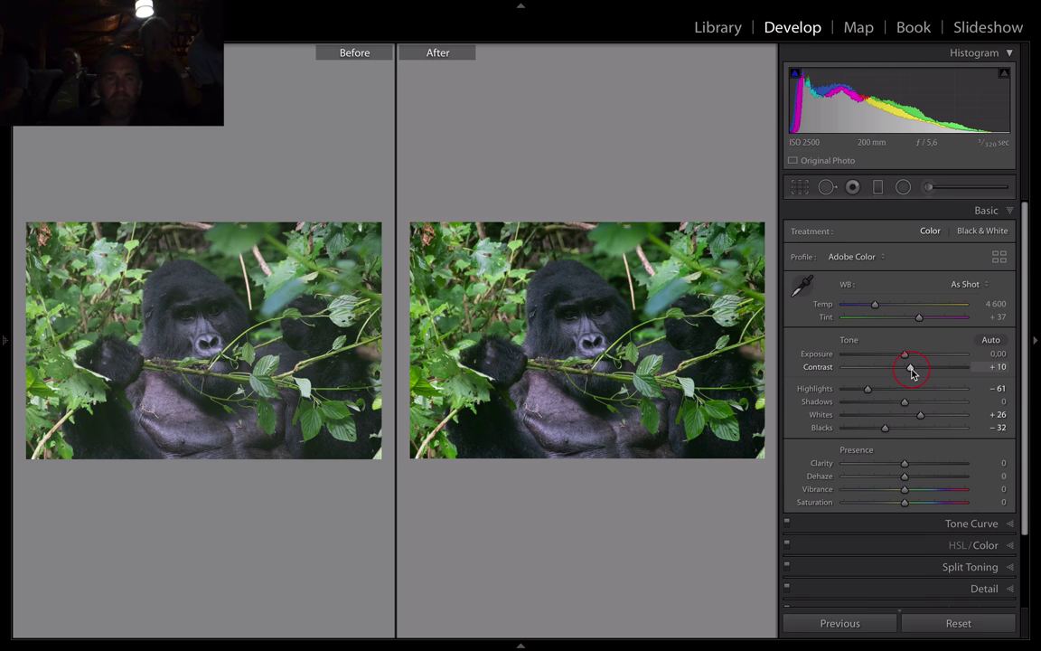
pyautogui.press('y')
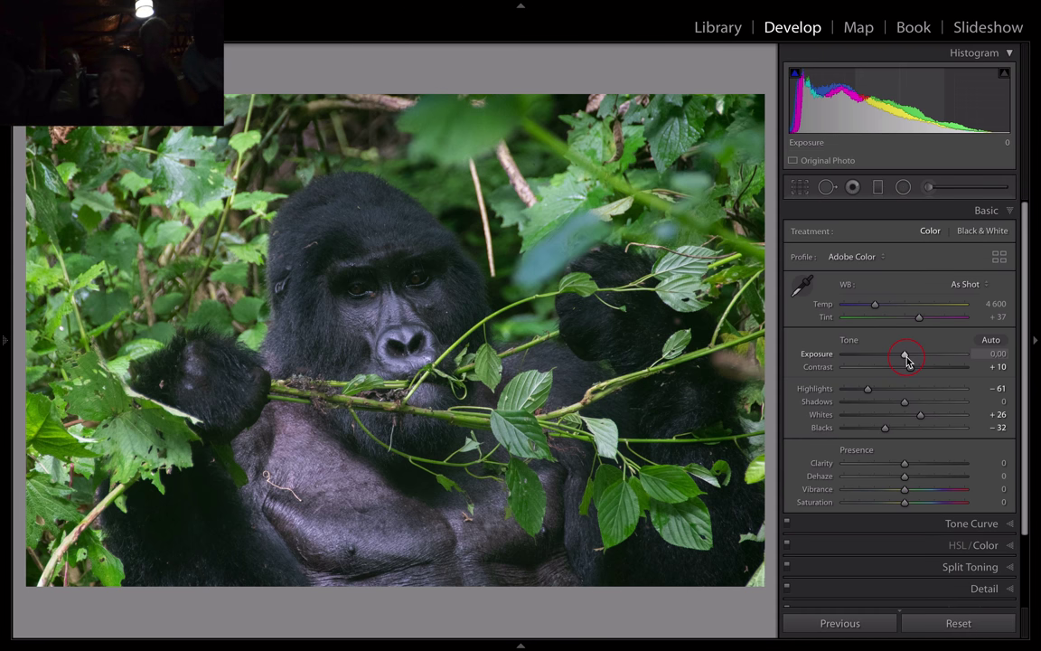
# Step: Set Clarity to +28, Dehaze to +16, Vibrance to +23 and Saturation to +2
pyautogui.scroll(-1, 927, 371)
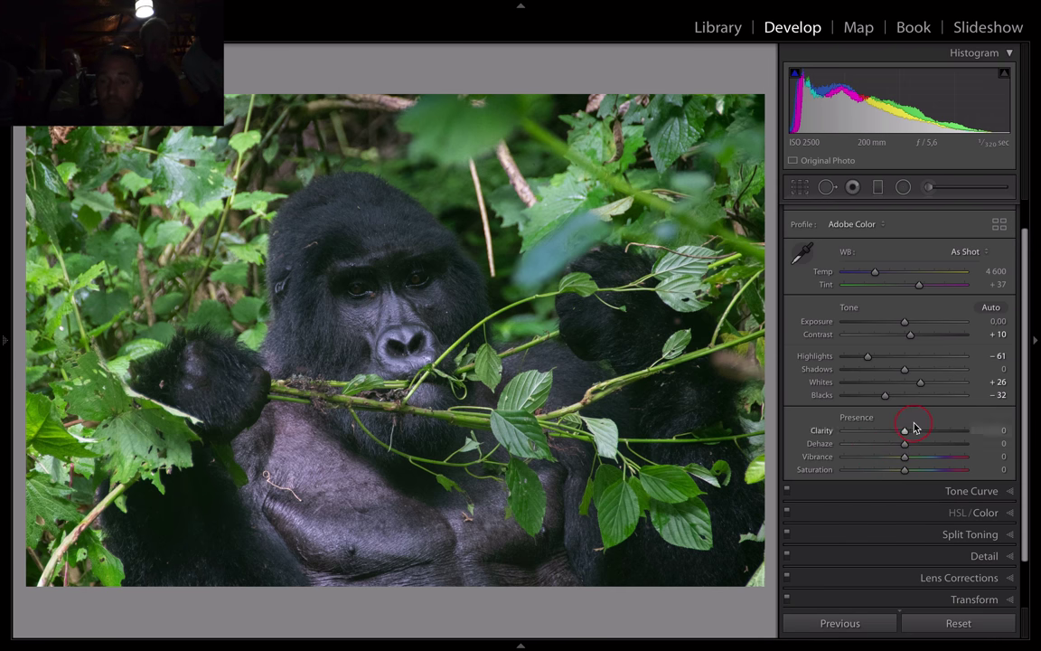
pyautogui.moveTo(905, 433)
pyautogui.mouseDown()
pyautogui.moveTo(987, 436)
pyautogui.moveTo(923, 436)
pyautogui.mouseUp()
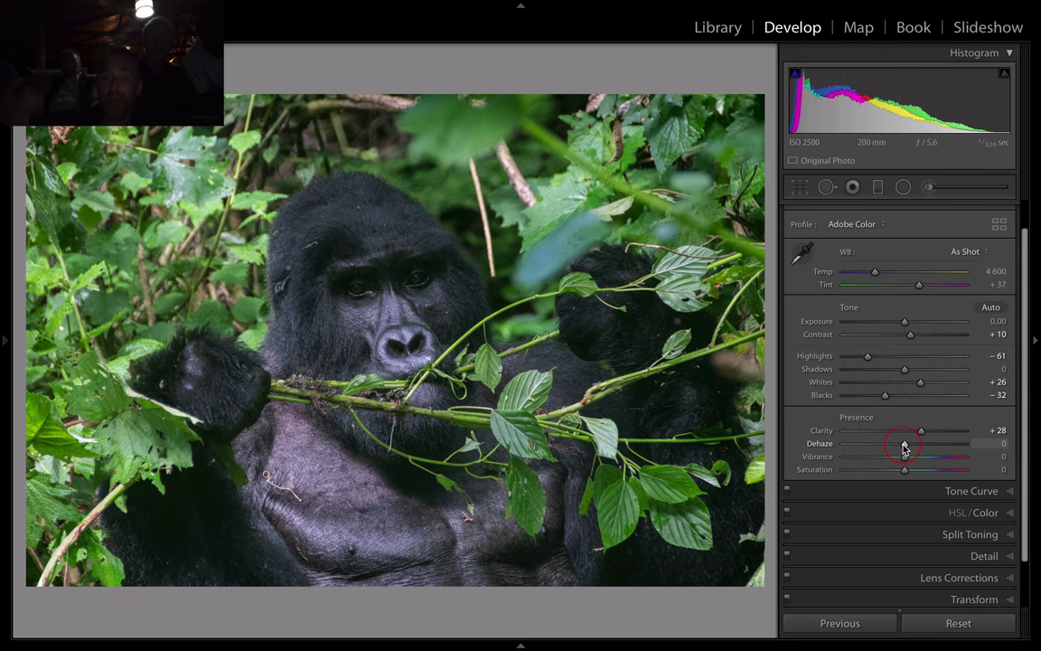
pyautogui.moveTo(903, 448); pyautogui.dragTo(904, 477)
# Step: Compare the edited gorilla photo with the original, first side by side and again by toggling the full view
pyautogui.press('y')
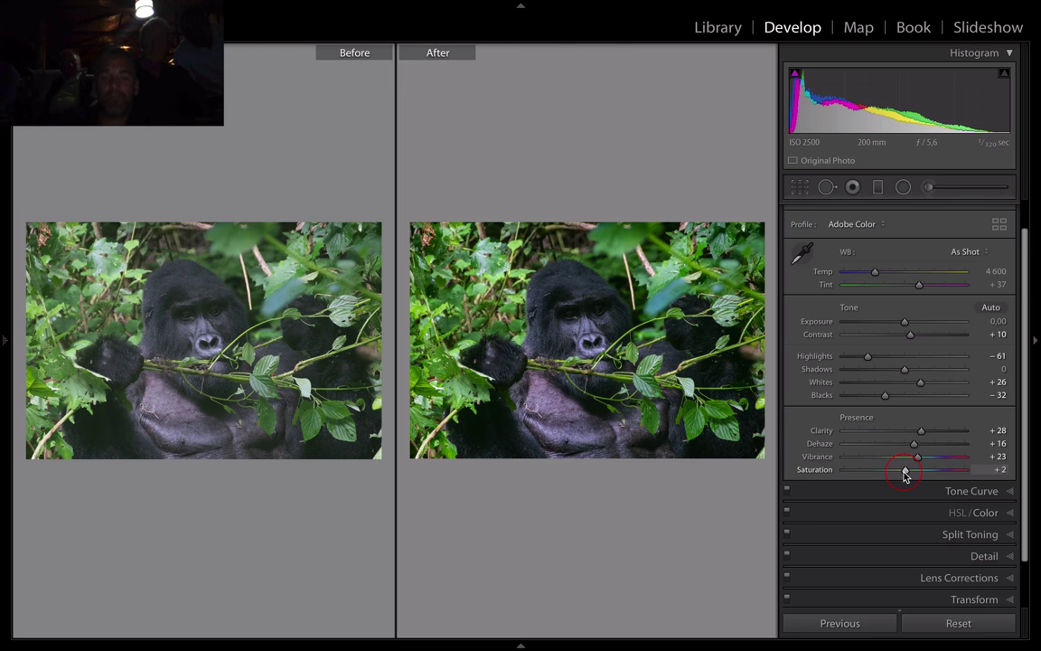
pyautogui.press('y')
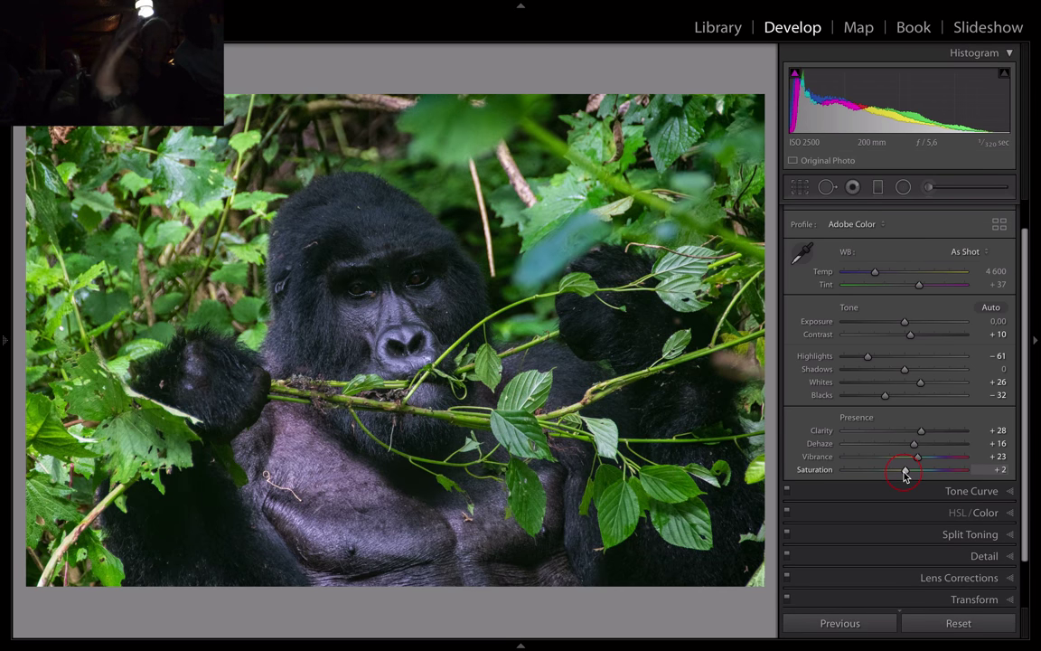
pyautogui.press('\\')
pyautogui.press('\\')
pyautogui.press('\\')
pyautogui.press('\\')
pyautogui.press('\\')
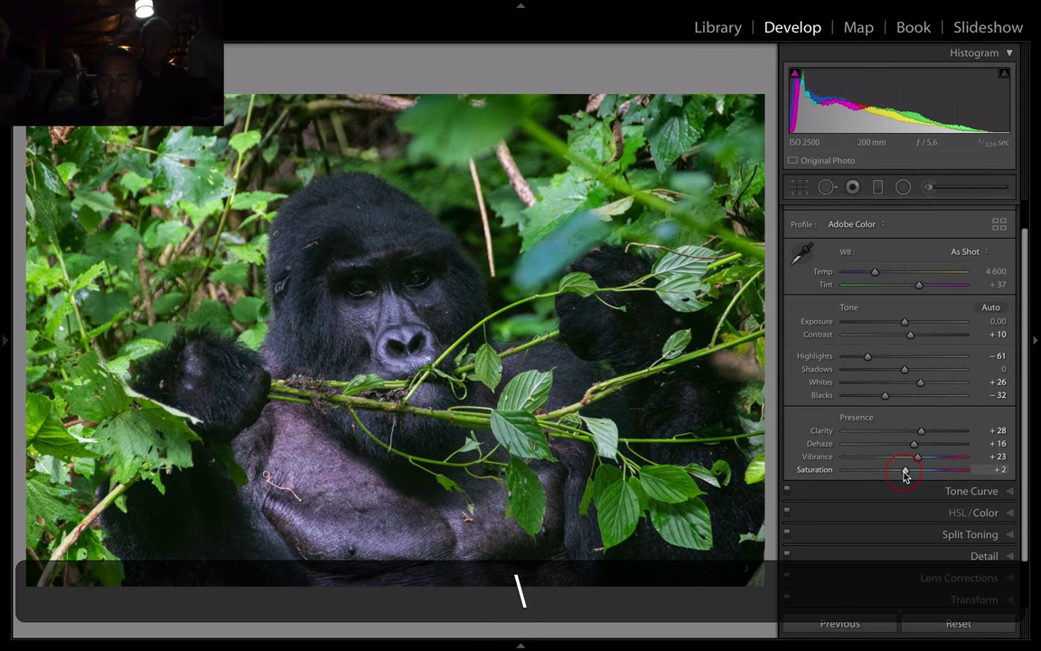
pyautogui.press('\\')
pyautogui.press('\\')
pyautogui.press('\\')
pyautogui.press('\\')
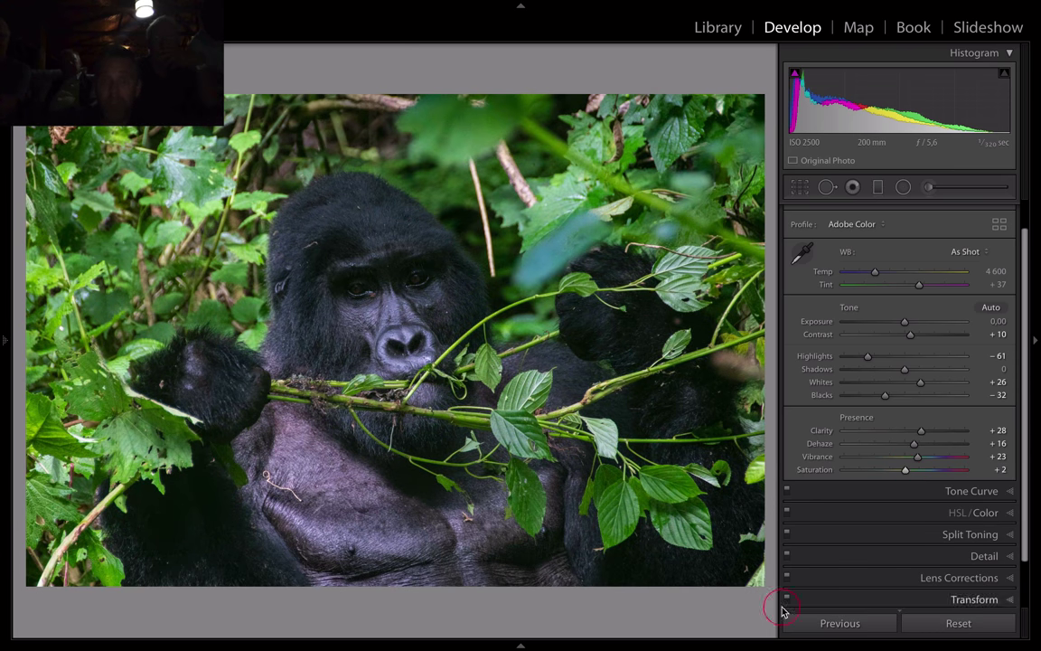
# Step: Check the edited photo in the library grid and enlarged, and return to developing it
pyautogui.press('g')
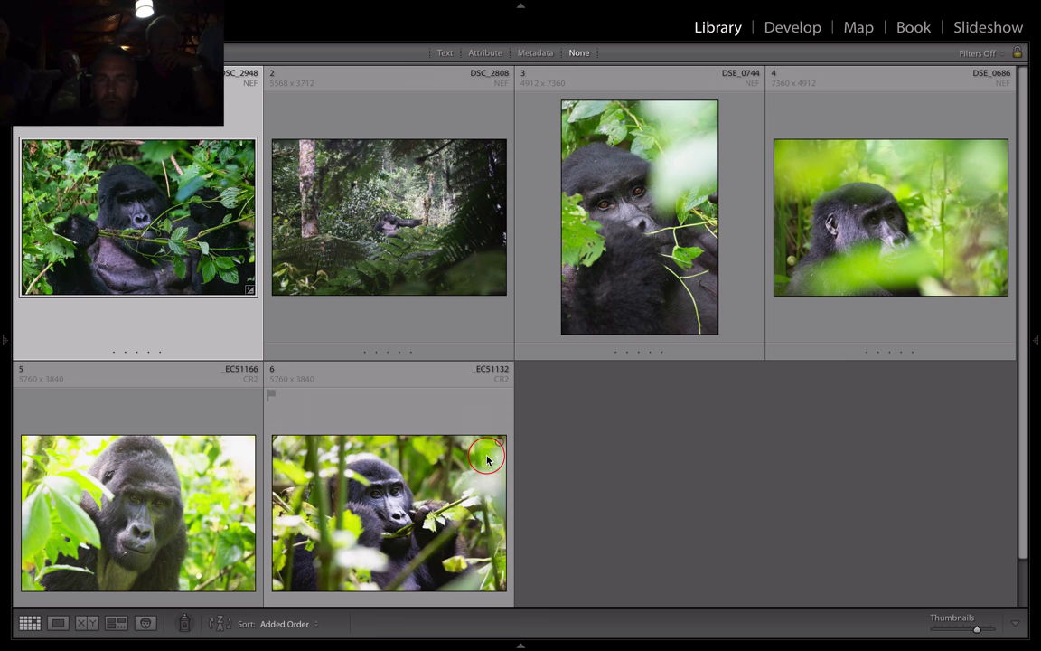
pyautogui.moveTo(486, 459)
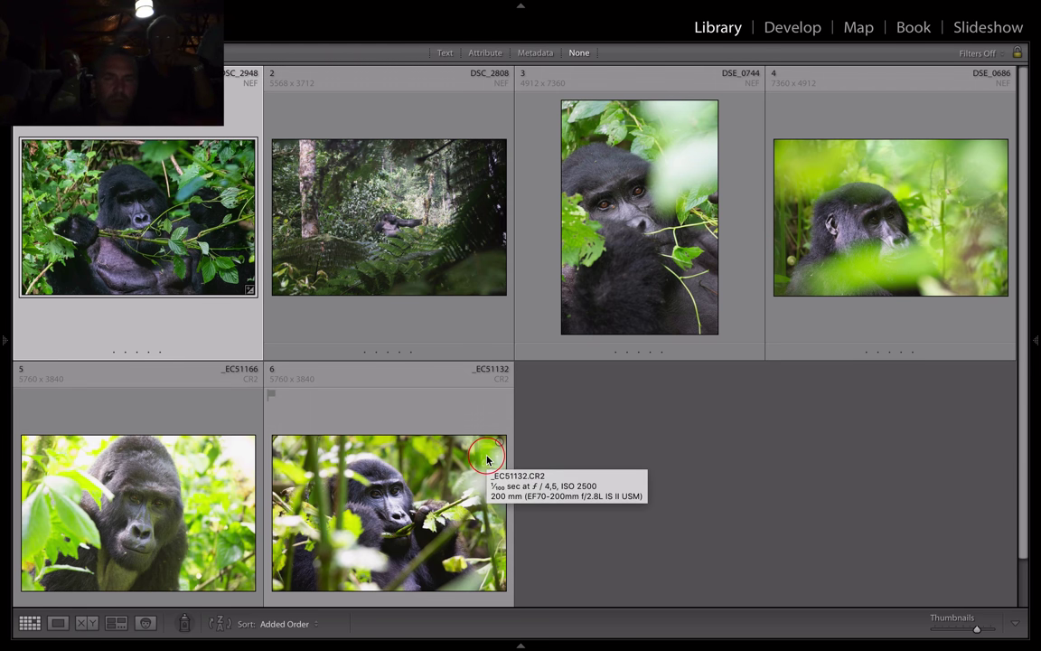
pyautogui.click(166, 233)
pyautogui.doubleClick(166, 233)
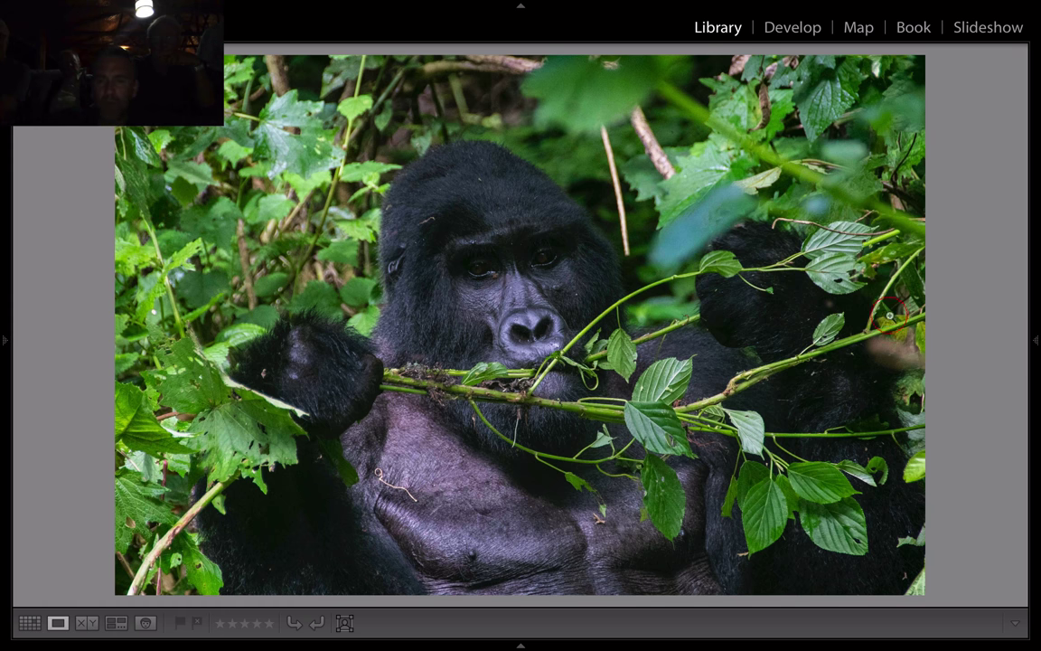
pyautogui.press('d')
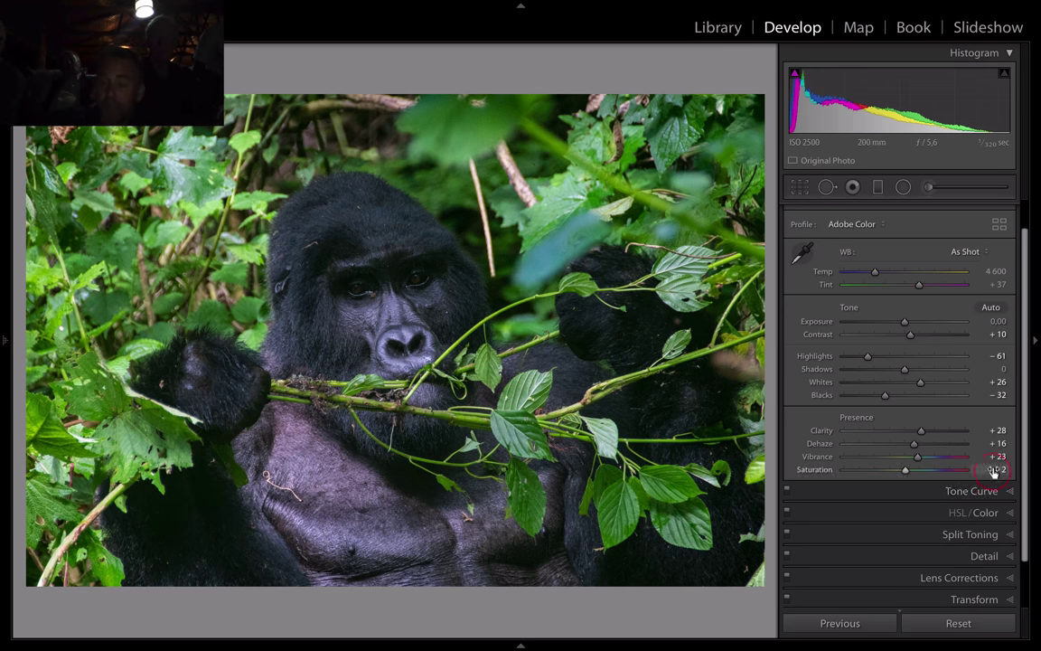
# Step: Try a post-crop vignette with an amount of −21 and reset the amount to 0
pyautogui.scroll(-3, 994, 471)
pyautogui.scroll(2, 1004, 505)
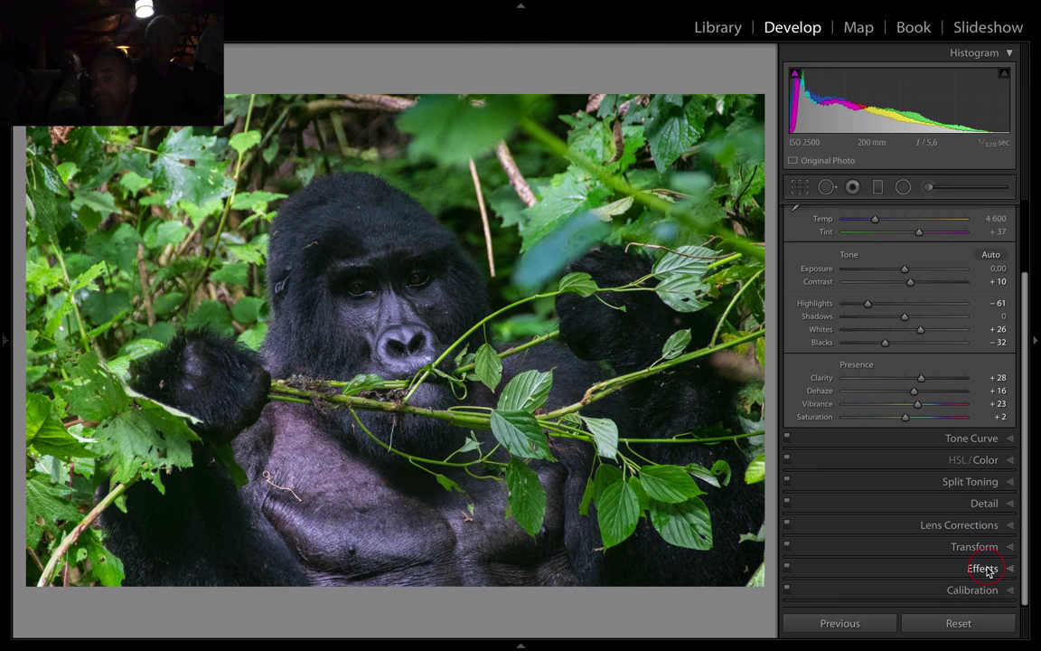
pyautogui.click(984, 569)
pyautogui.moveTo(904, 410); pyautogui.dragTo(892, 412)
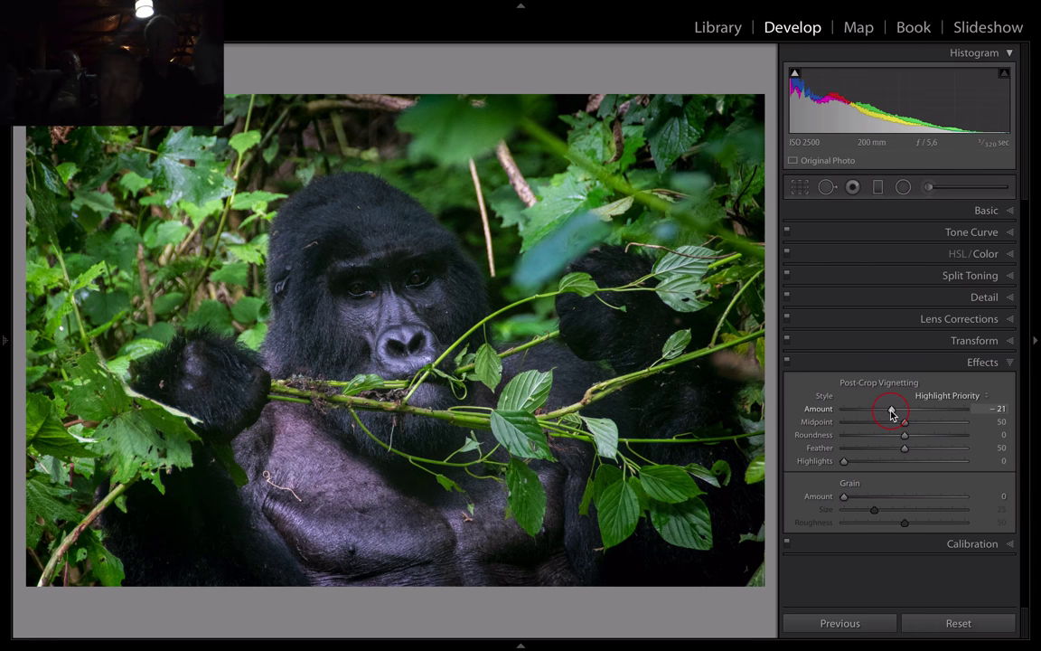
pyautogui.doubleClick(891, 412)
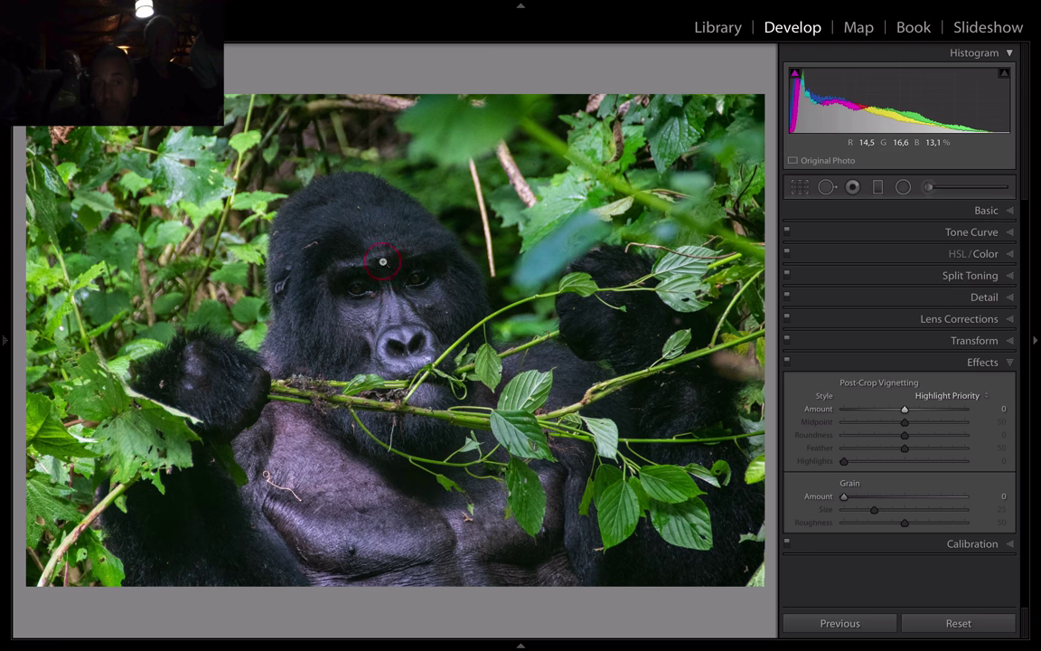
# Step: Try painting over the gorilla's eye area with an adjustment brush at Shadows 54, and reset the brush adjustment
pyautogui.click(930, 187)
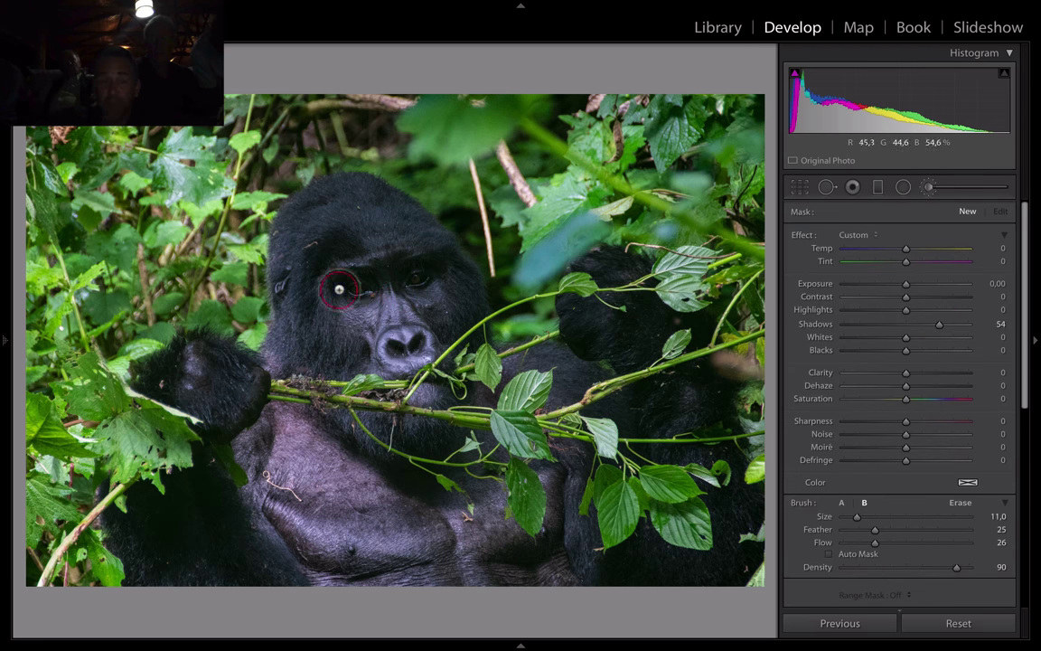
pyautogui.moveTo(383, 284)
pyautogui.mouseDown()
pyautogui.moveTo(353, 288)
pyautogui.moveTo(333, 272)
pyautogui.mouseUp()
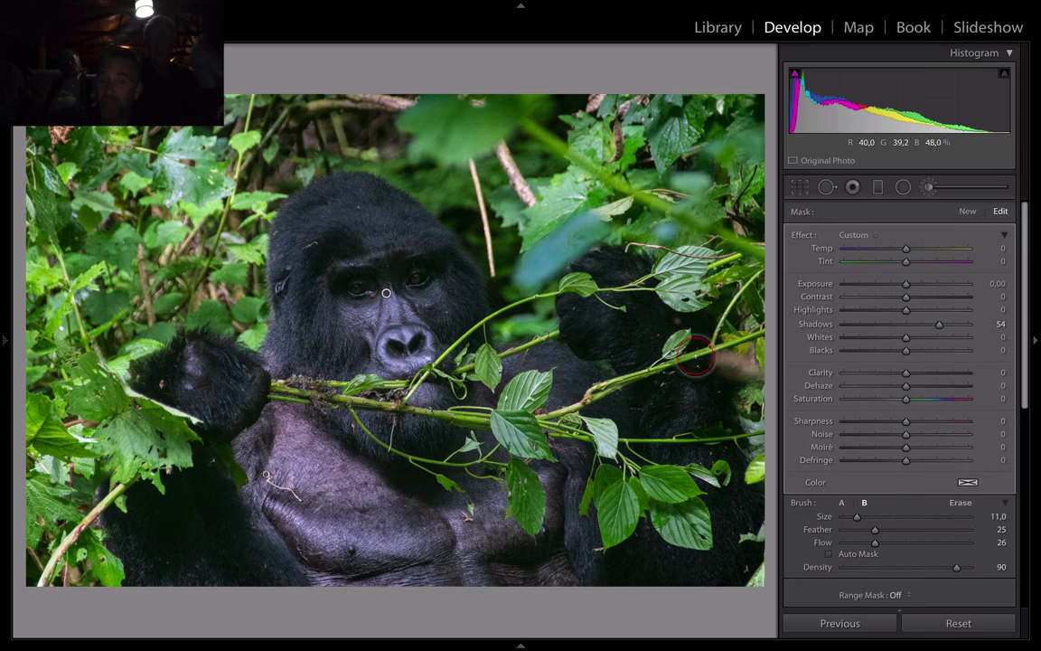
pyautogui.scroll(-2, 969, 541)
pyautogui.click(960, 556)
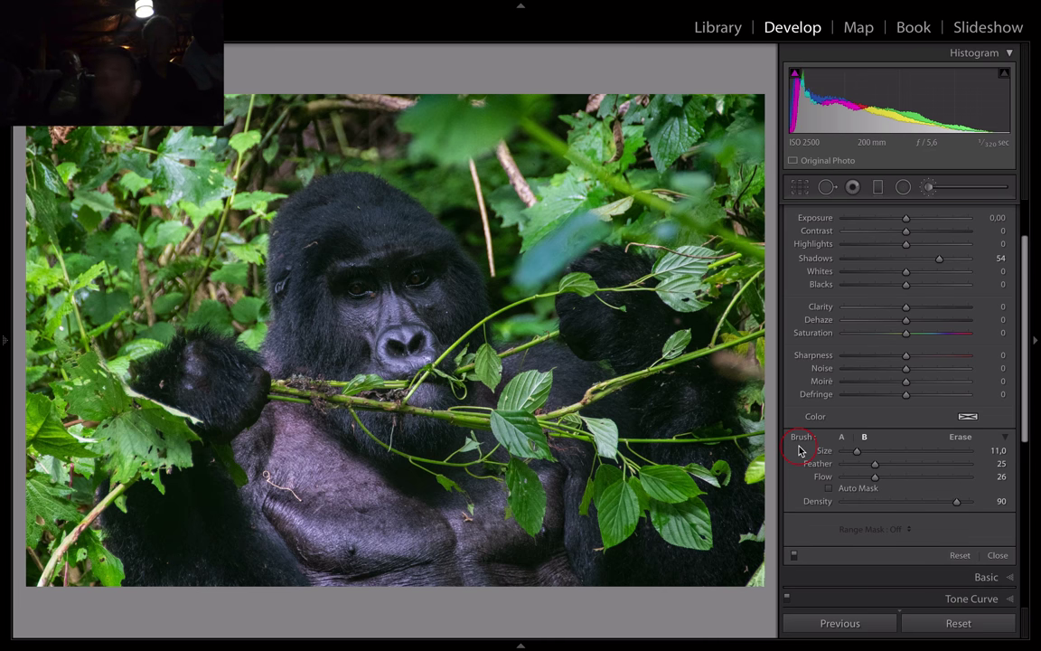
pyautogui.click(929, 187)
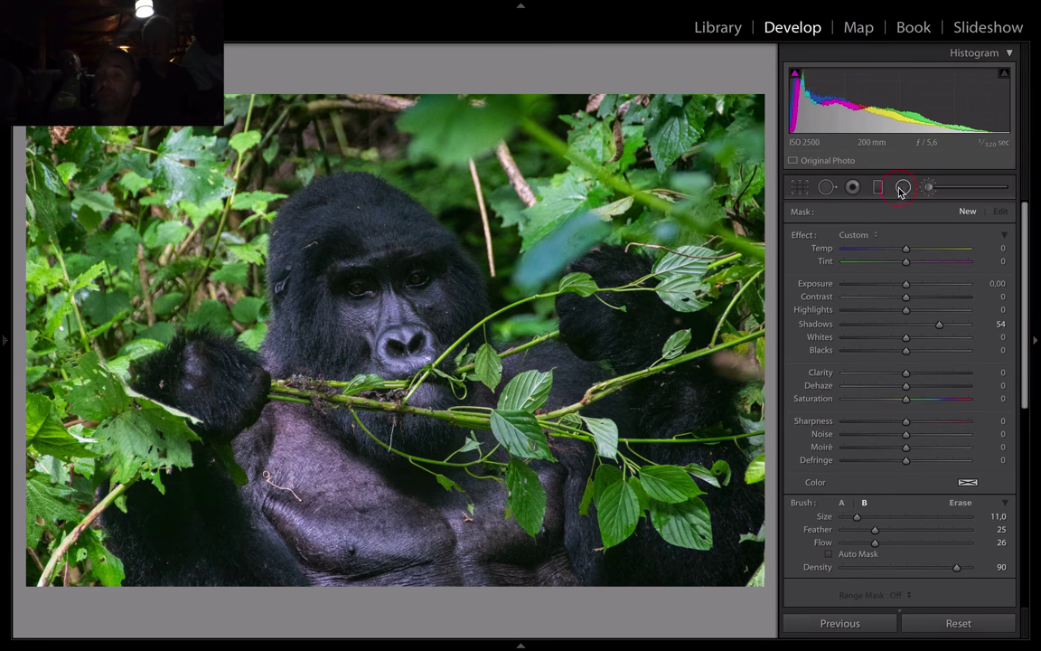
# Step: Draw an elliptical radial filter over the gorilla's eyes with all effect settings reset to zero
pyautogui.click(901, 187)
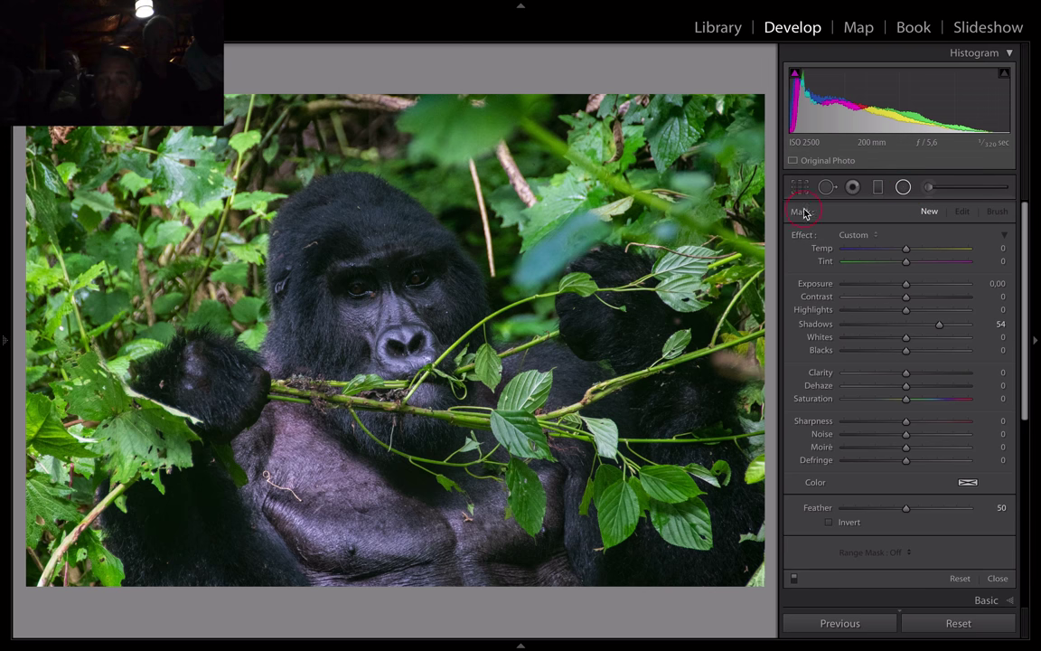
pyautogui.doubleClick(800, 237)
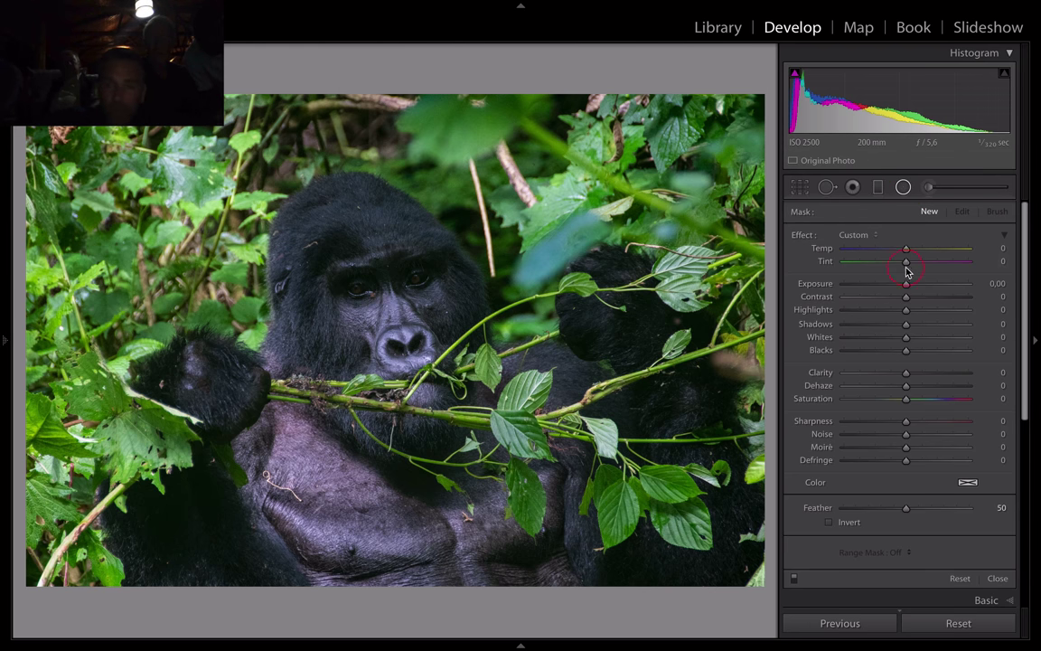
pyautogui.moveTo(359, 283); pyautogui.dragTo(460, 326)
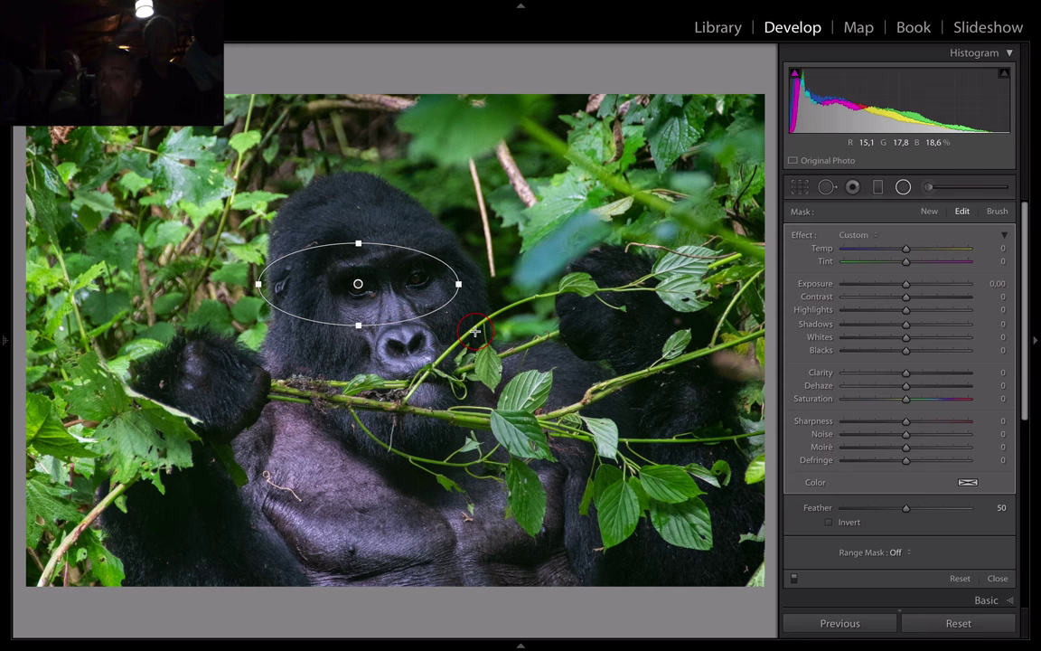
# Step: Show the mask overlay of the radial filter over the eyes, set its feather to 78 and invert the mask
pyautogui.press('o')
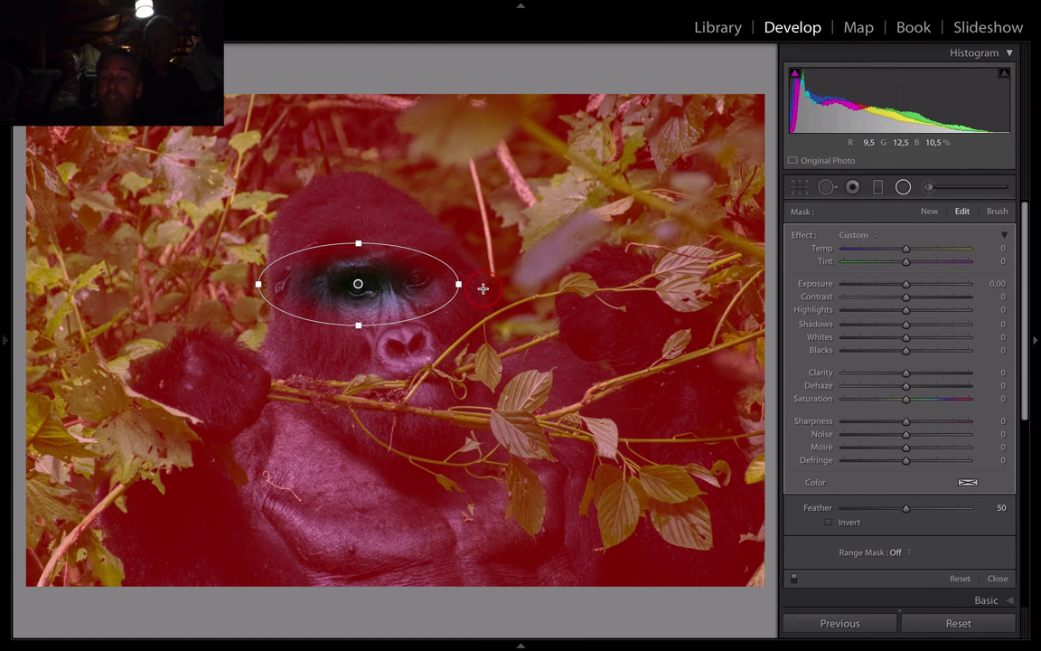
pyautogui.scroll(-1, 941, 396)
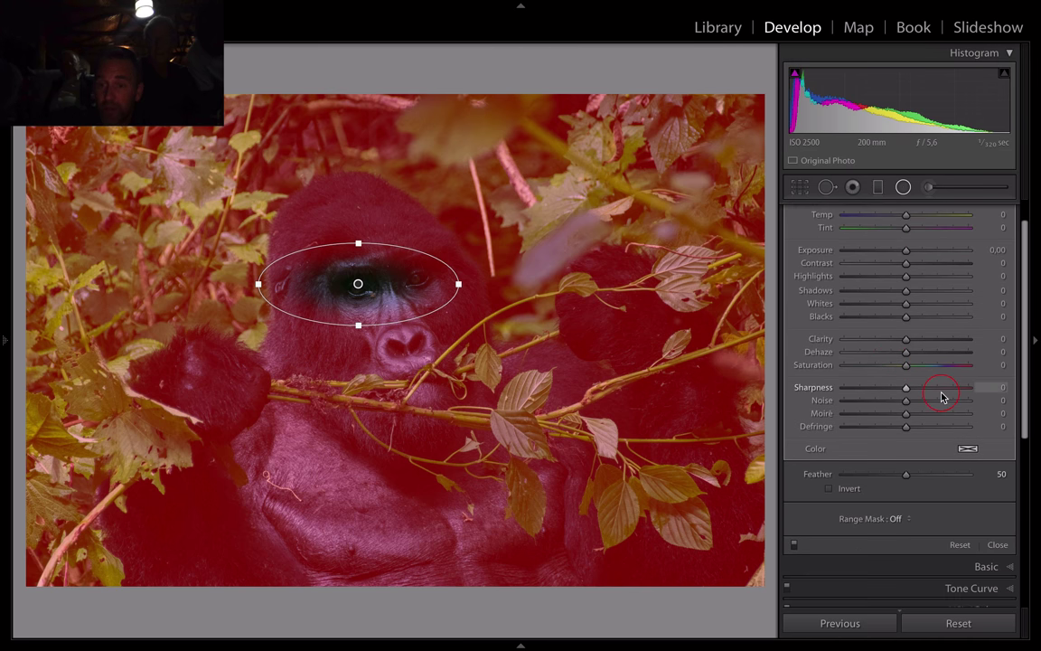
pyautogui.click(942, 474)
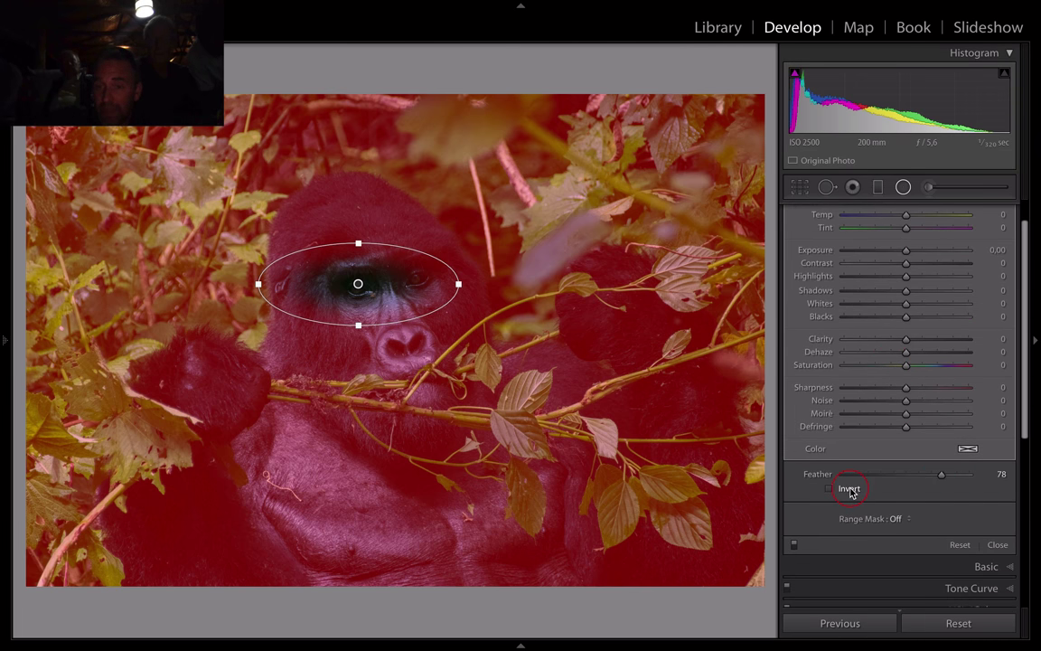
pyautogui.click(850, 489)
# Step: Rotate the ellipse slightly counterclockwise, centre it over both of the gorilla's eyes and set its feather to 88
pyautogui.click(468, 283)
pyautogui.moveTo(468, 284); pyautogui.dragTo(466, 271)
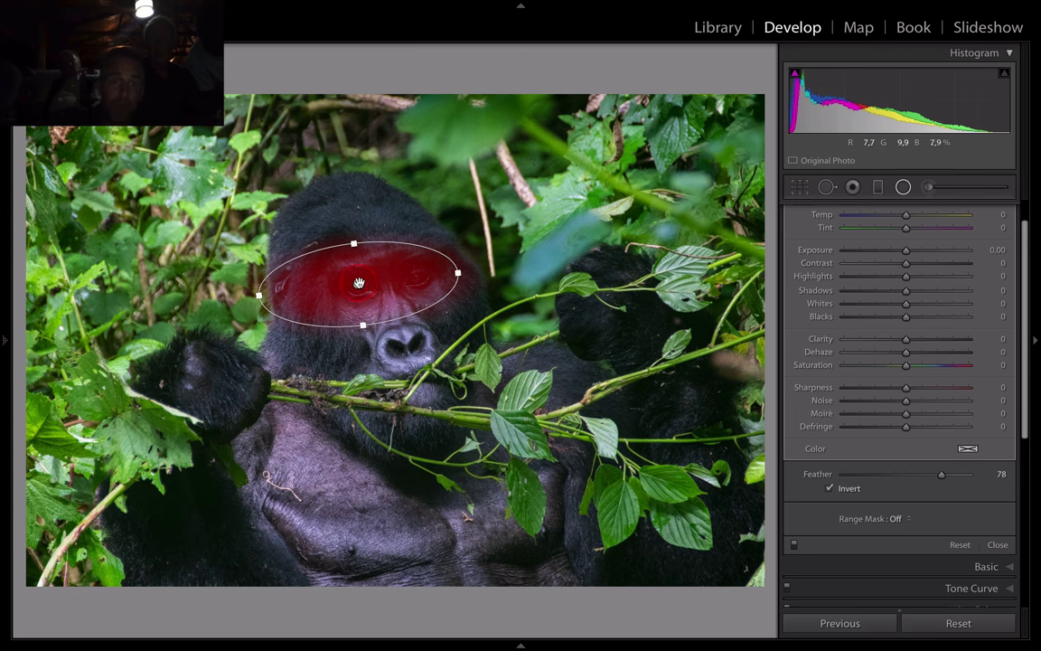
pyautogui.moveTo(358, 284); pyautogui.dragTo(375, 284)
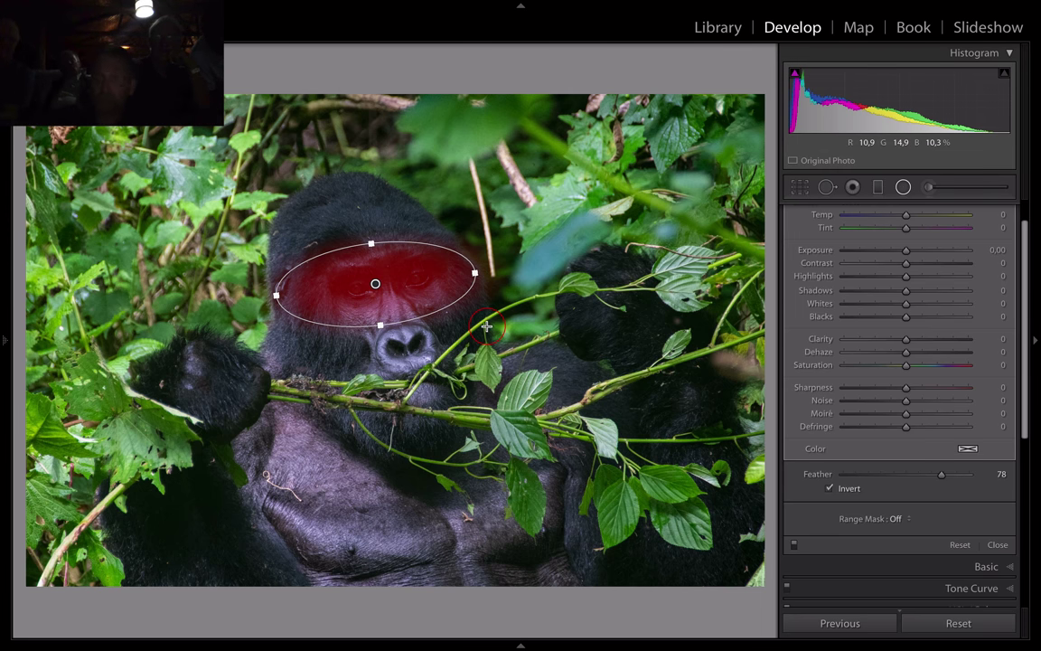
pyautogui.moveTo(941, 477)
pyautogui.mouseDown()
pyautogui.moveTo(812, 481)
pyautogui.moveTo(955, 479)
pyautogui.mouseUp()
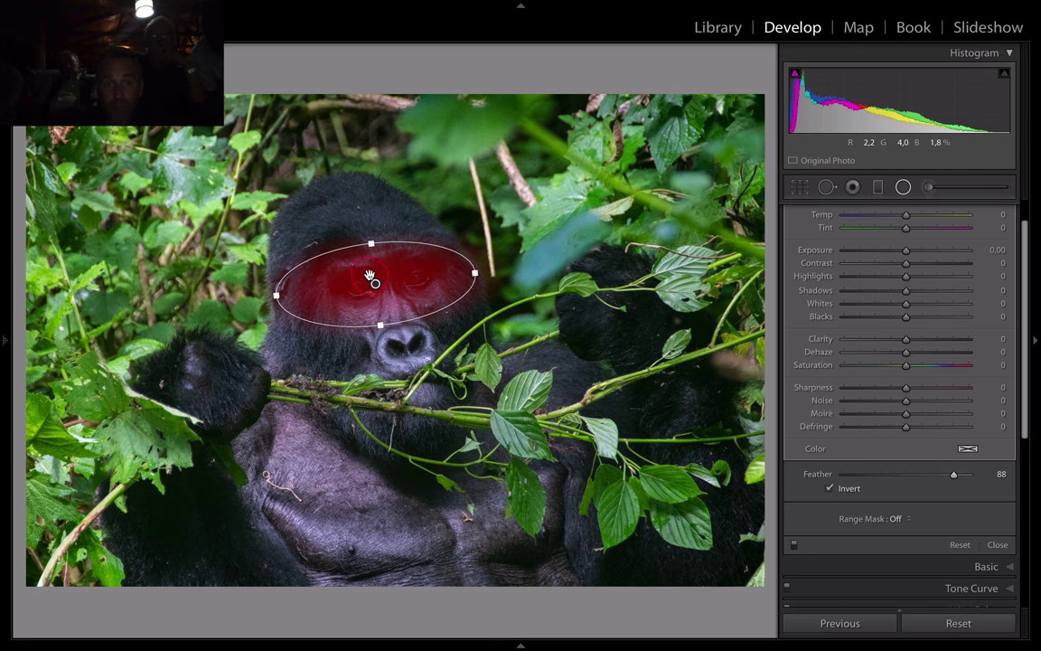
pyautogui.moveTo(374, 285); pyautogui.dragTo(380, 286)
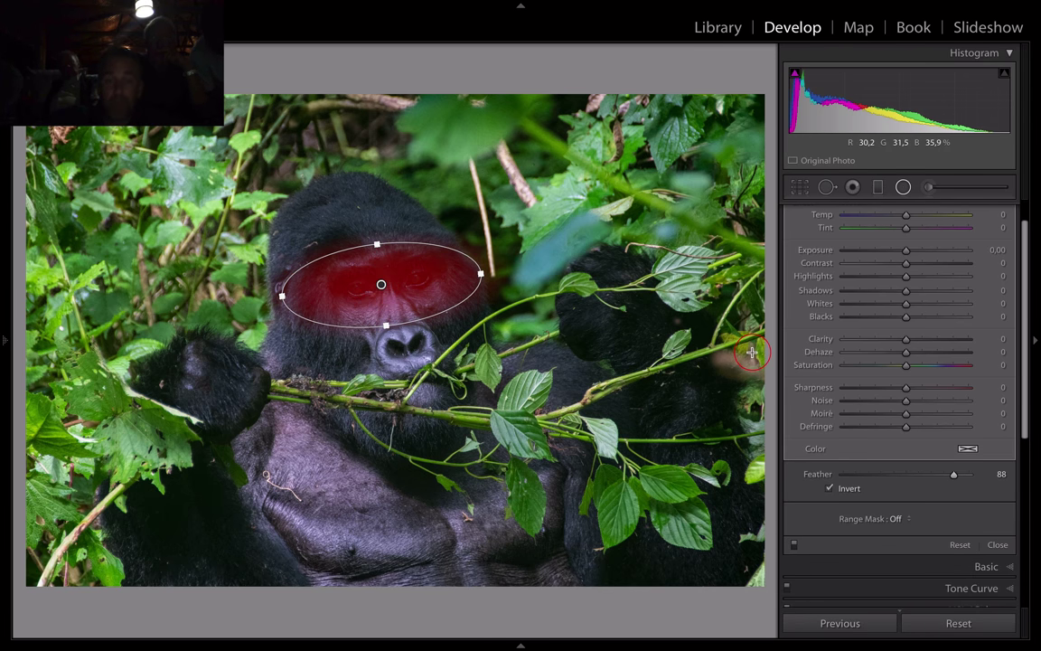
# Step: Brighten the gorilla's eye area in the radial filter with Exposure 0.18, Shadows 72 and Saturation 25
pyautogui.moveTo(908, 251); pyautogui.dragTo(847, 256)
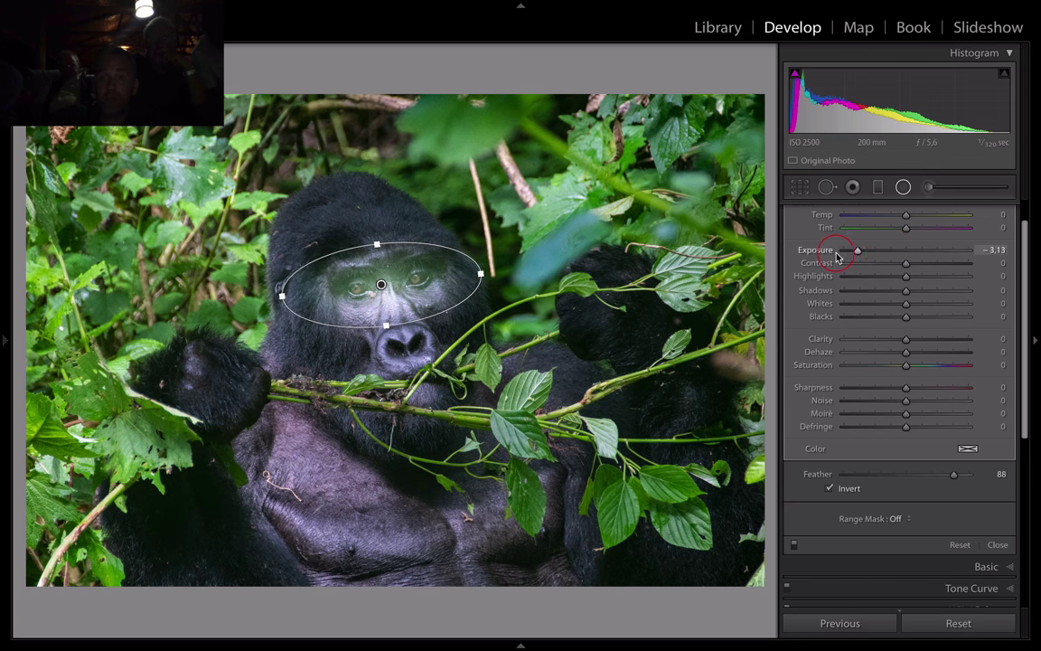
pyautogui.doubleClick(846, 254)
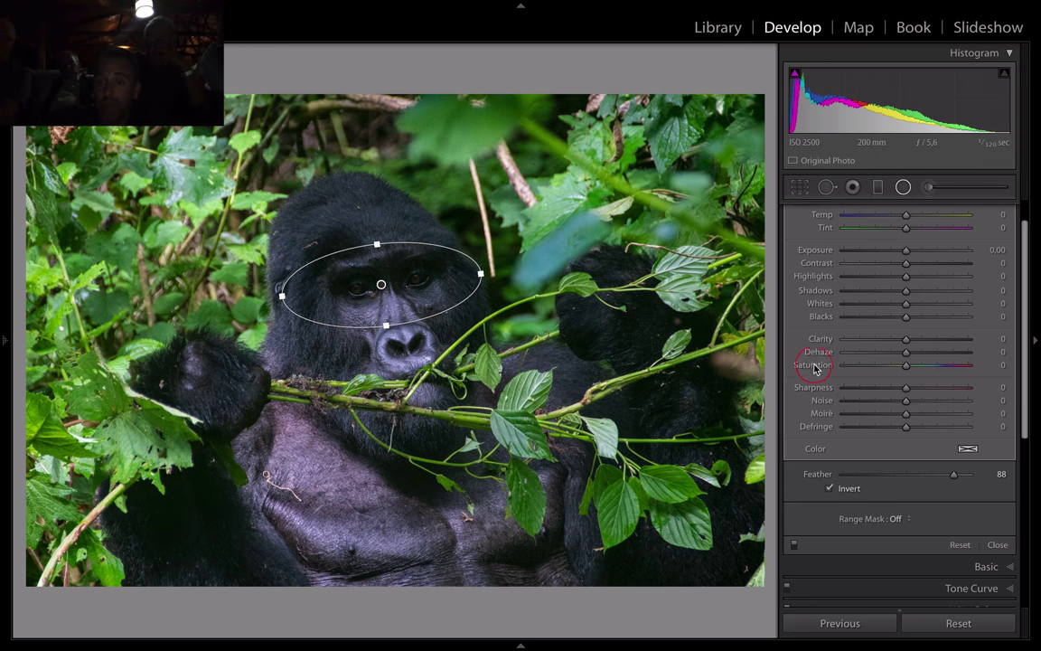
pyautogui.moveTo(934, 294); pyautogui.dragTo(952, 294)
pyautogui.moveTo(908, 256); pyautogui.dragTo(910, 255)
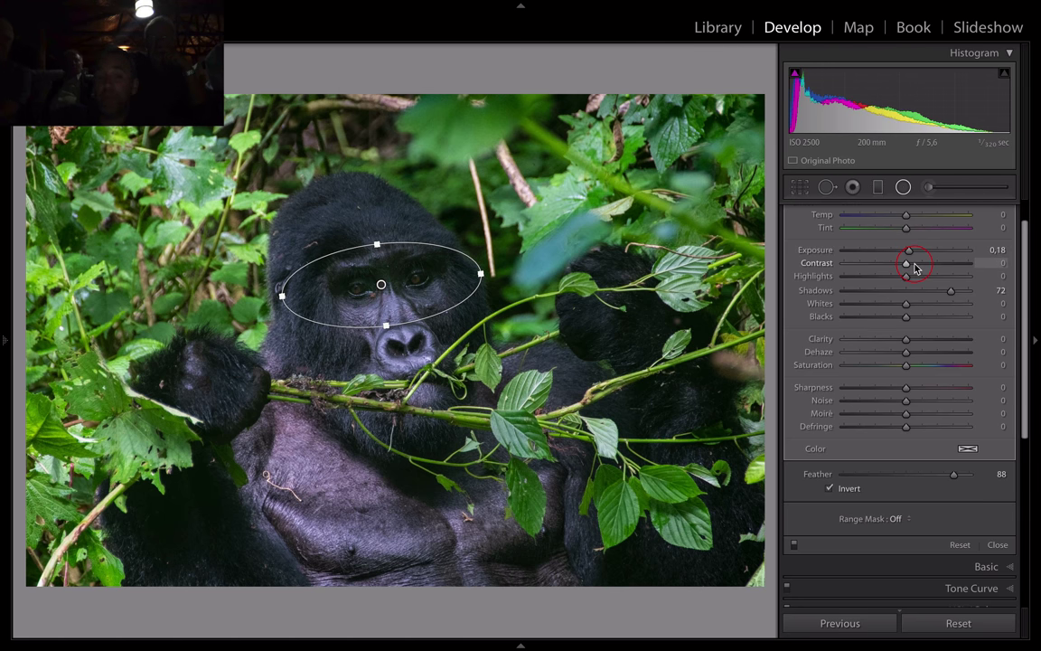
pyautogui.moveTo(909, 363); pyautogui.dragTo(929, 368)
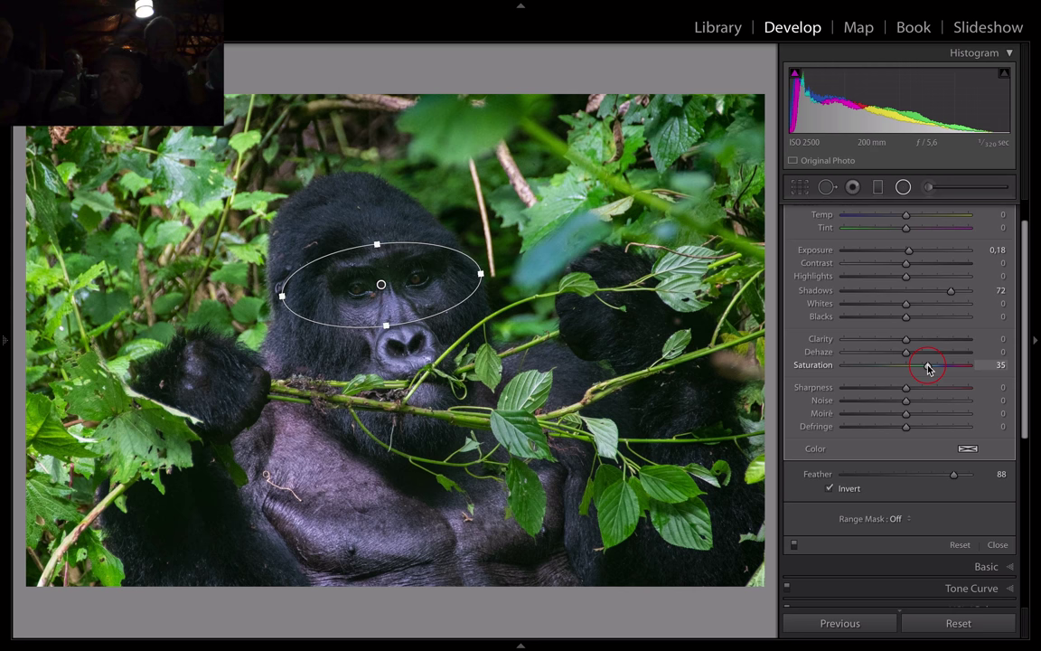
pyautogui.moveTo(928, 368); pyautogui.dragTo(920, 366)
# Step: Compare the photo with and without the radial filter over the eyes
pyautogui.scroll(-1, 931, 389)
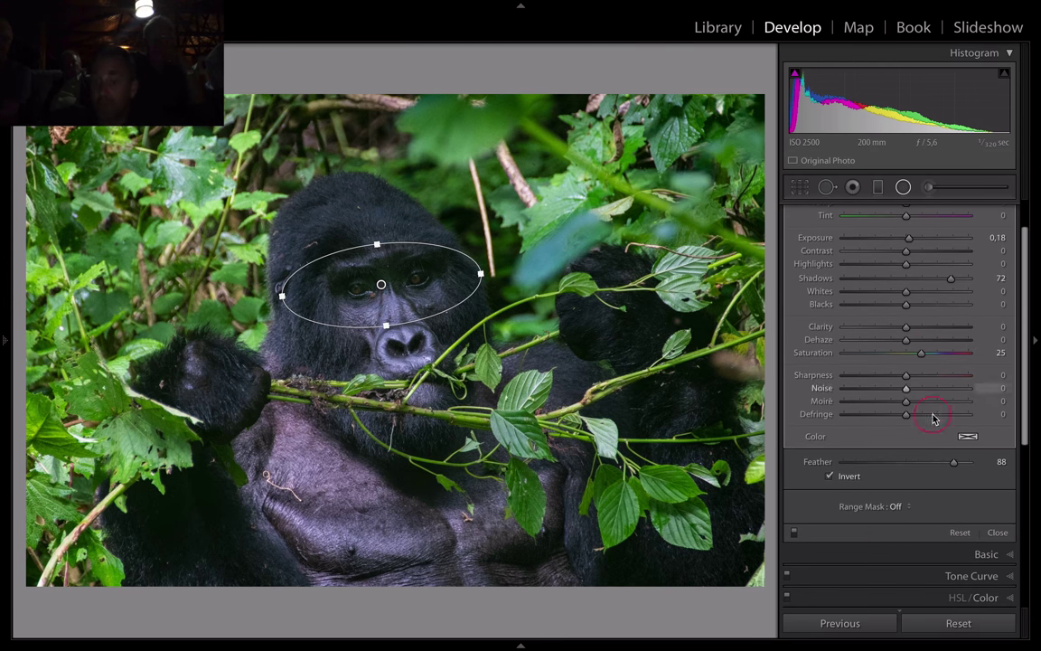
pyautogui.click(794, 533)
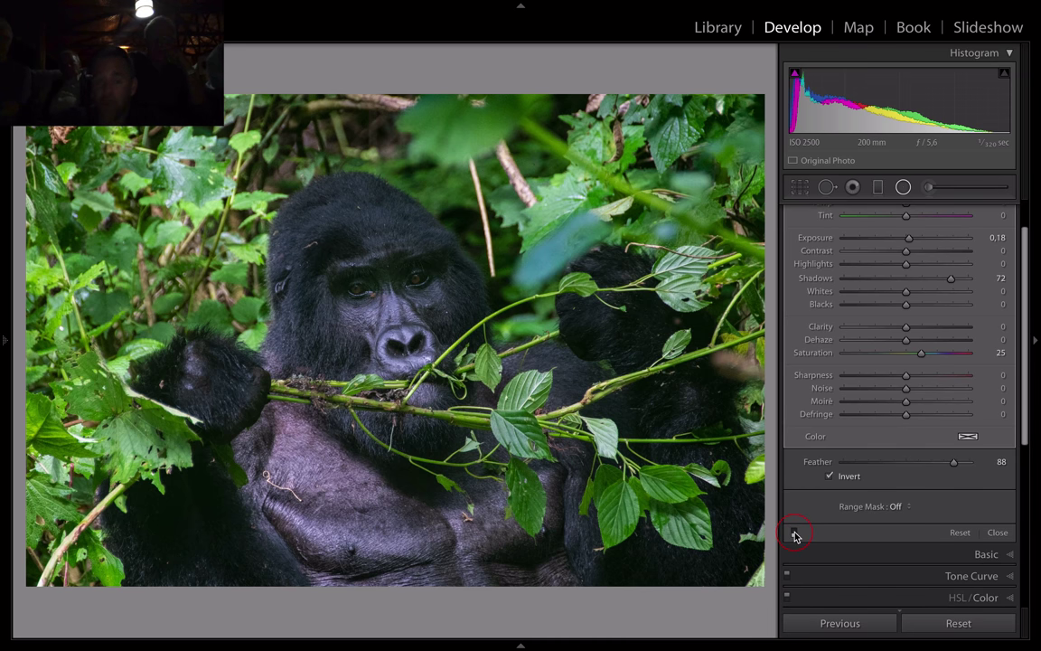
pyautogui.click(794, 534)
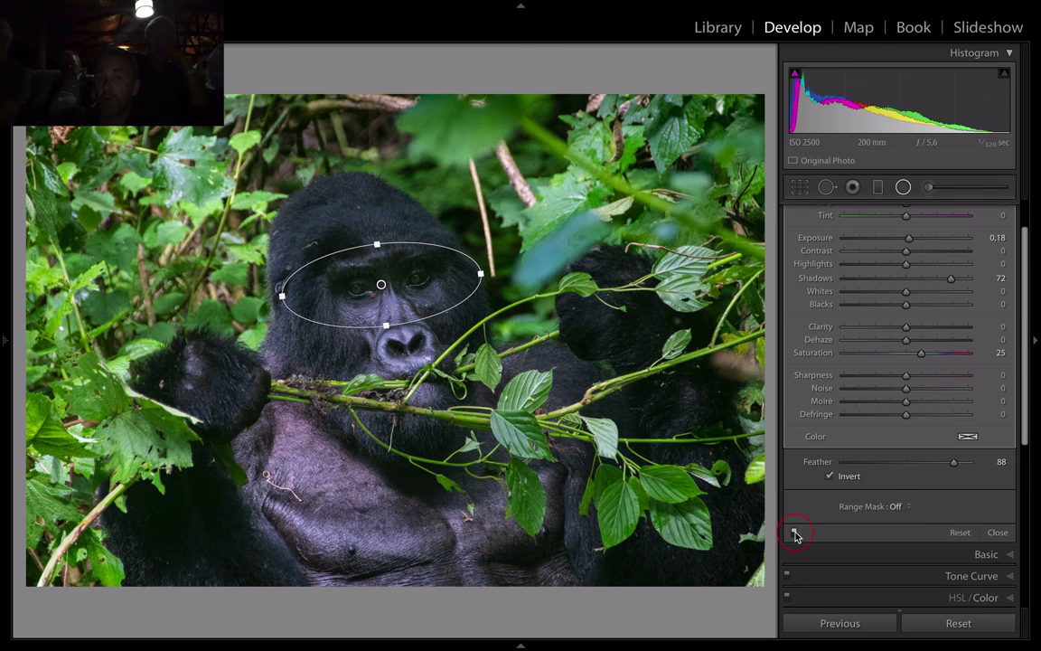
pyautogui.click(795, 534)
pyautogui.click(794, 534)
# Step: Add a second radial filter around the gorilla's whole head, widen it slightly and set its feather to 83
pyautogui.scroll(2, 963, 372)
pyautogui.scroll(-1, 963, 372)
pyautogui.click(929, 212)
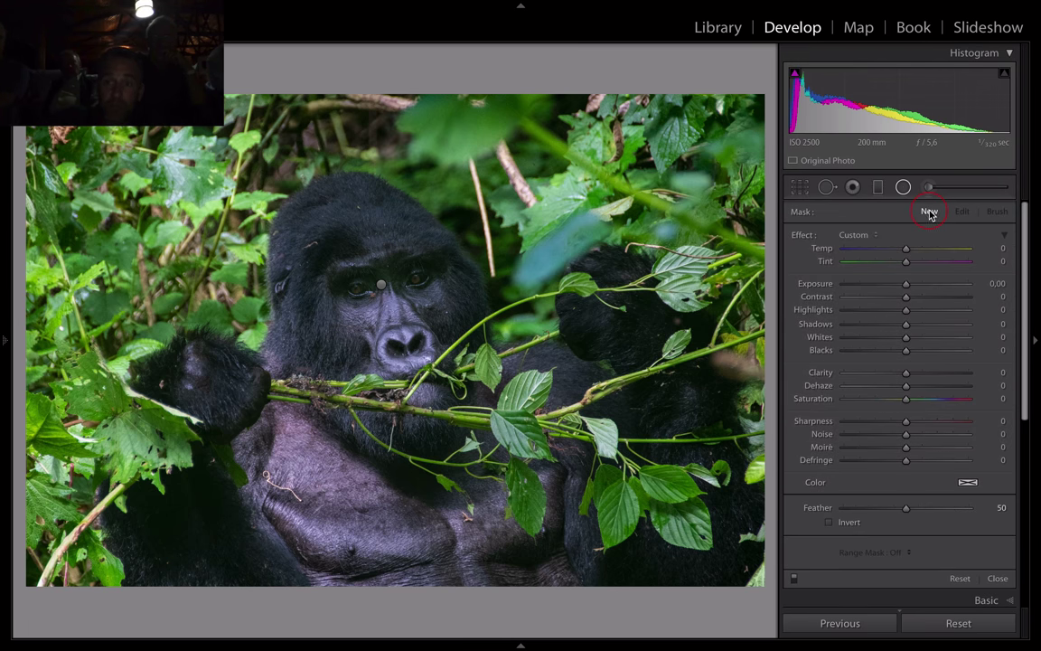
pyautogui.moveTo(388, 312); pyautogui.dragTo(525, 476)
pyautogui.press('o')
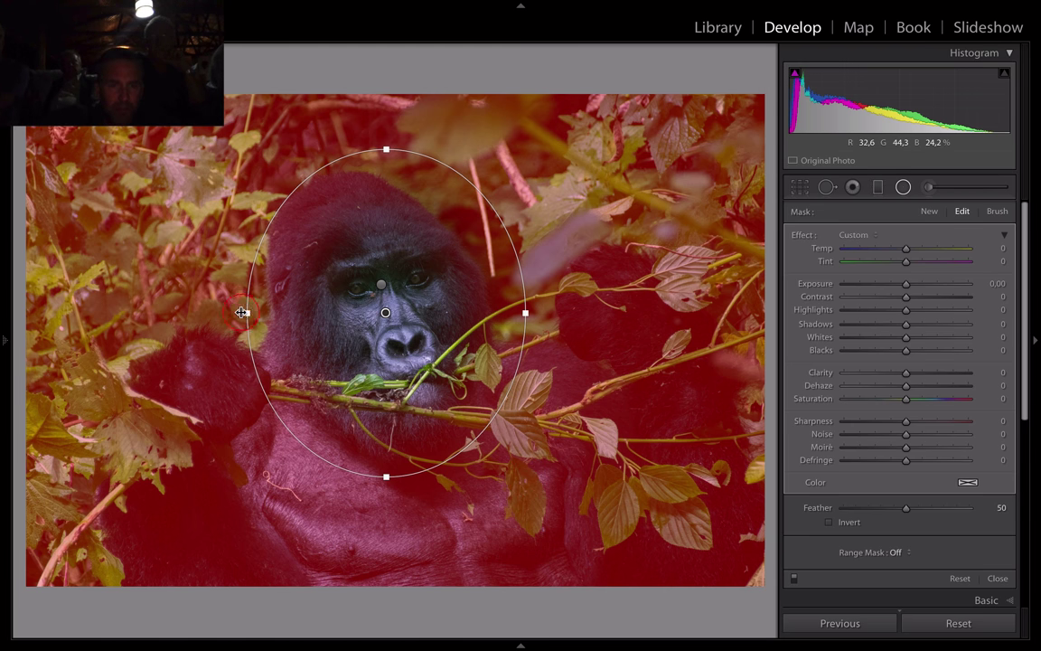
pyautogui.moveTo(247, 313); pyautogui.dragTo(233, 312)
pyautogui.click(949, 509)
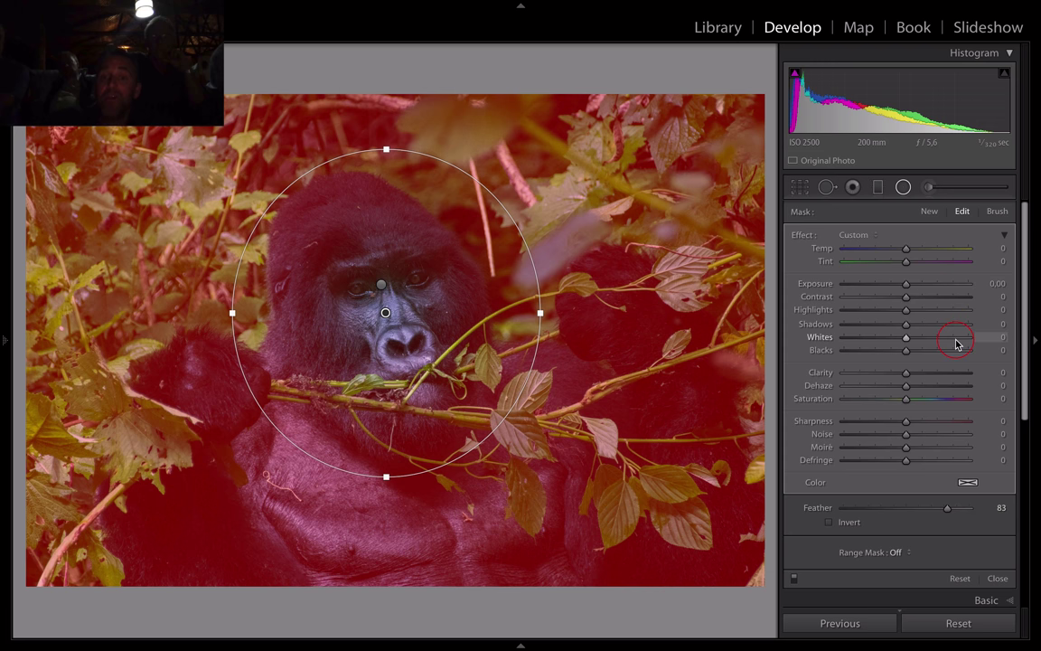
pyautogui.press('o')
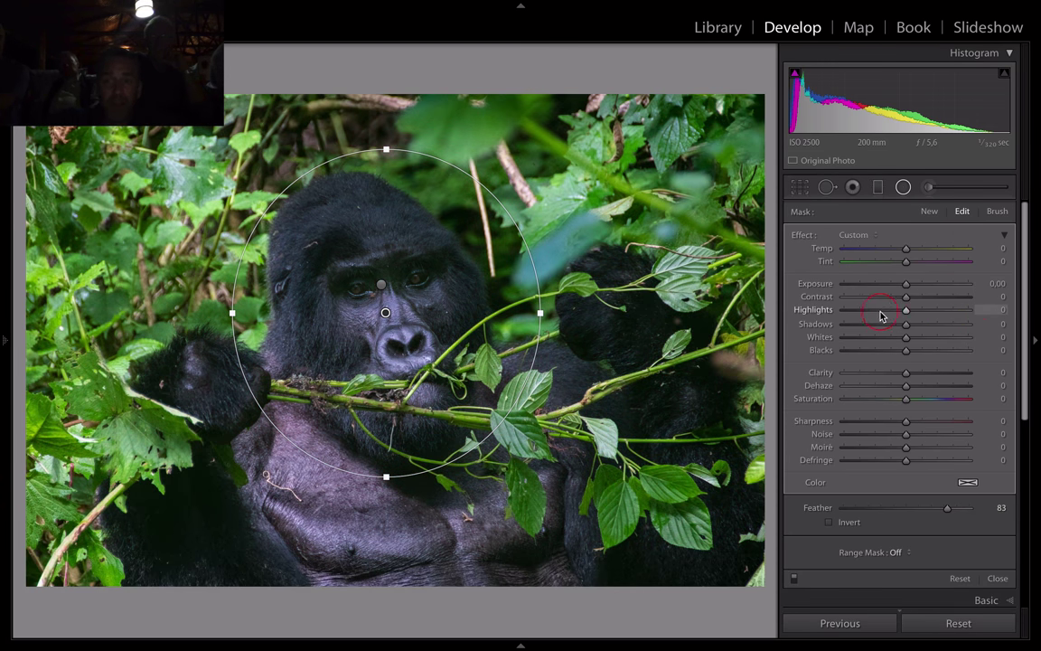
# Step: Darken the surroundings with the second radial filter: Exposure −0.35, Highlights −47, Shadows 42, Clarity −19 and Saturation 10
pyautogui.moveTo(882, 312); pyautogui.dragTo(876, 312)
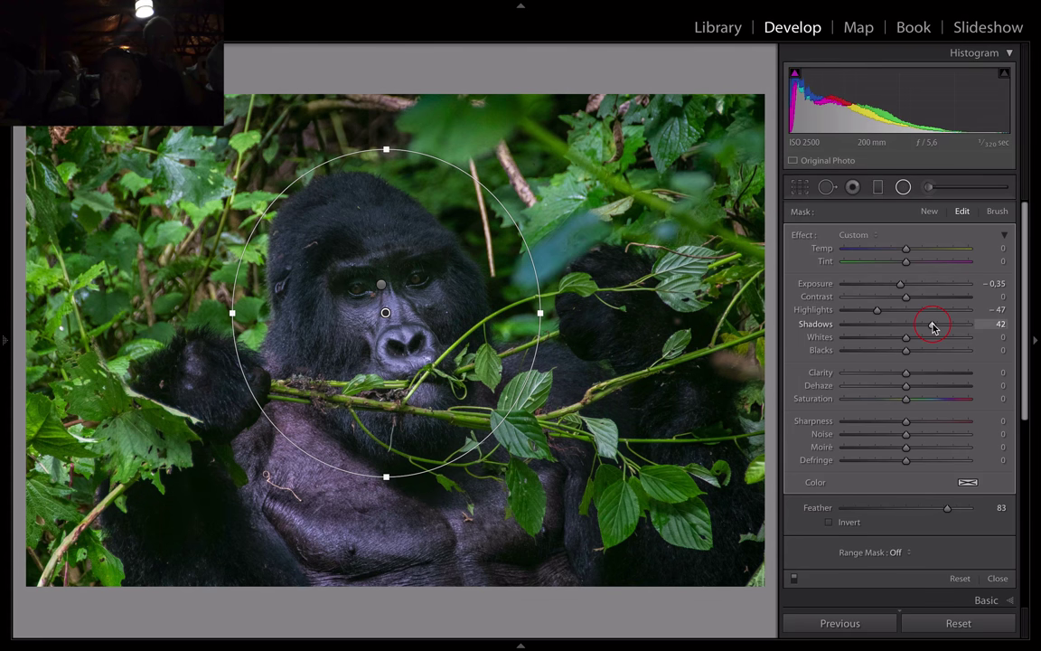
pyautogui.scroll(-1, 916, 392)
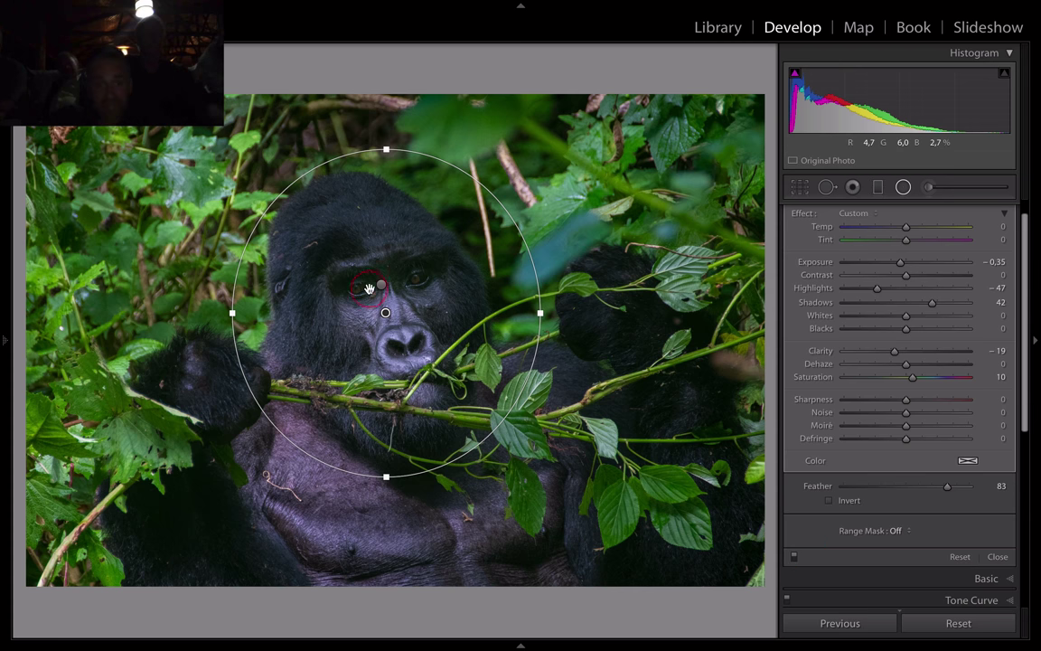
# Step: Compare the photo with and without the radial filters, and close the radial filter settings
pyautogui.click(795, 558)
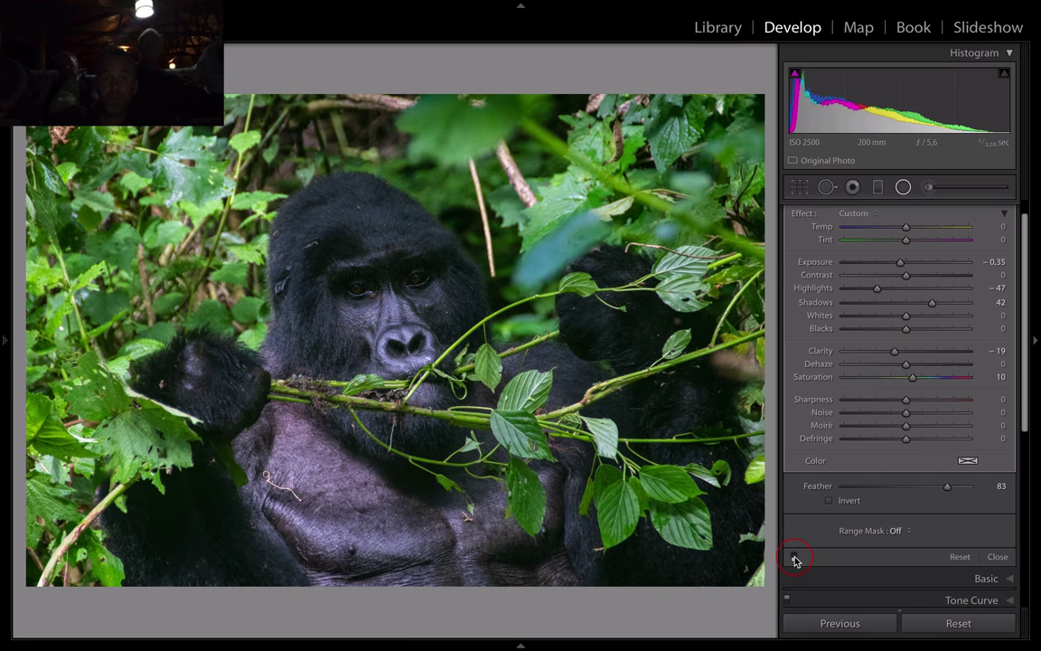
pyautogui.click(795, 558)
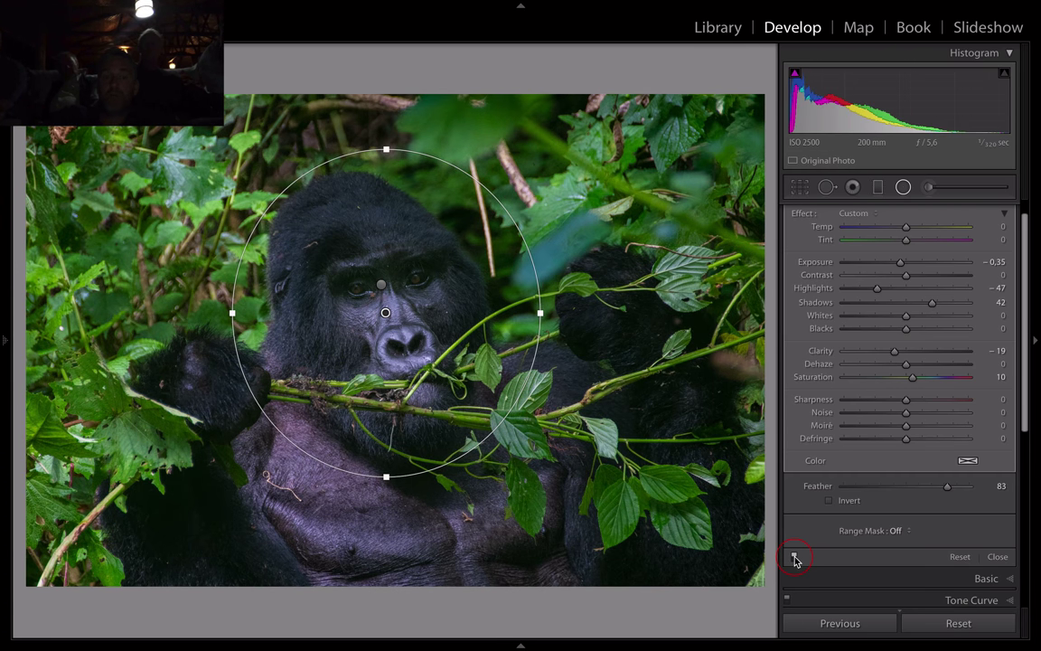
pyautogui.click(794, 558)
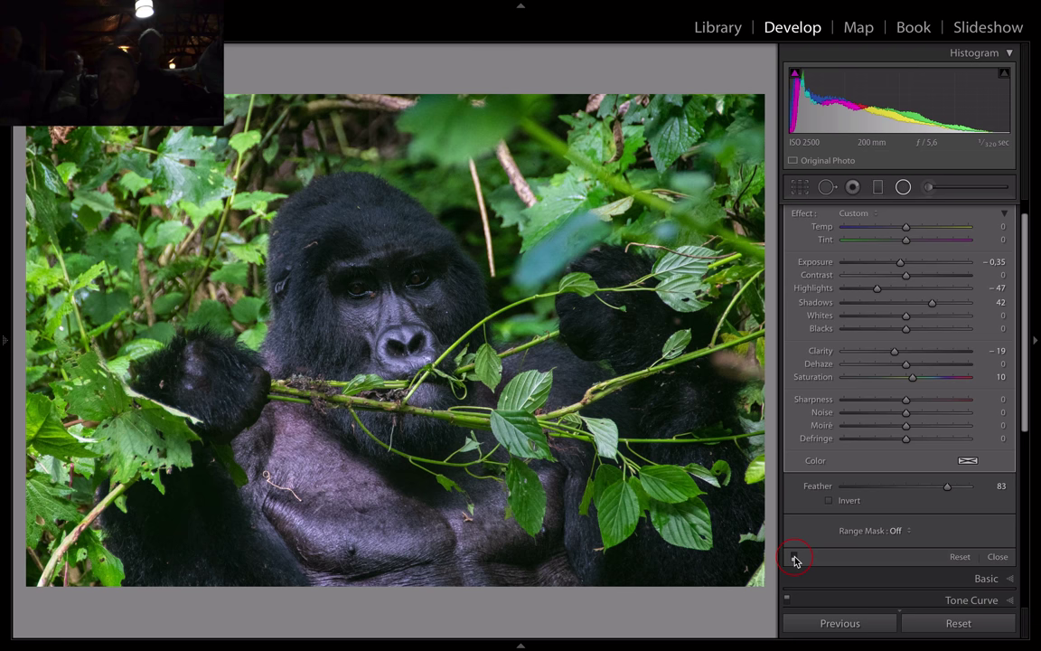
pyautogui.click(795, 558)
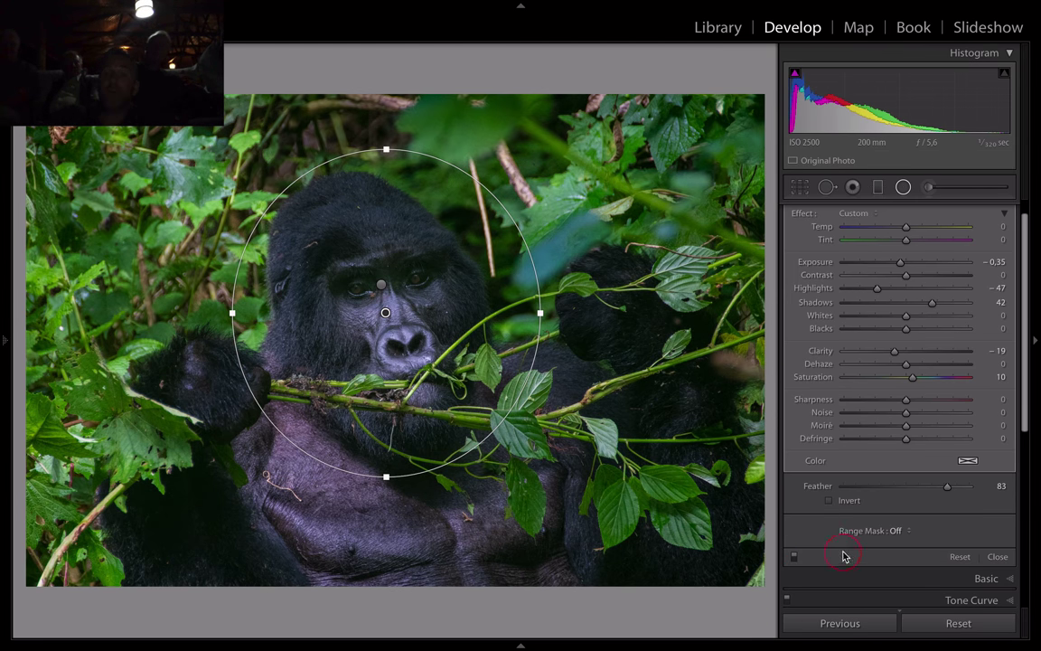
pyautogui.click(997, 558)
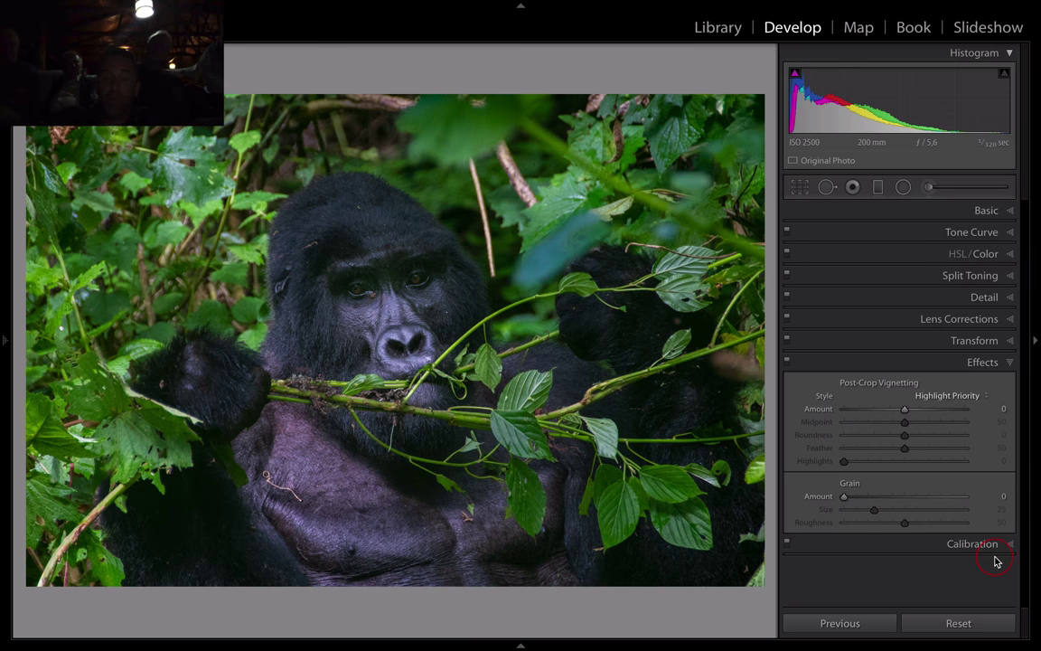
# Step: Compare the photo before and after editing, view it full screen and bring up the crop overlay
pyautogui.press('y')
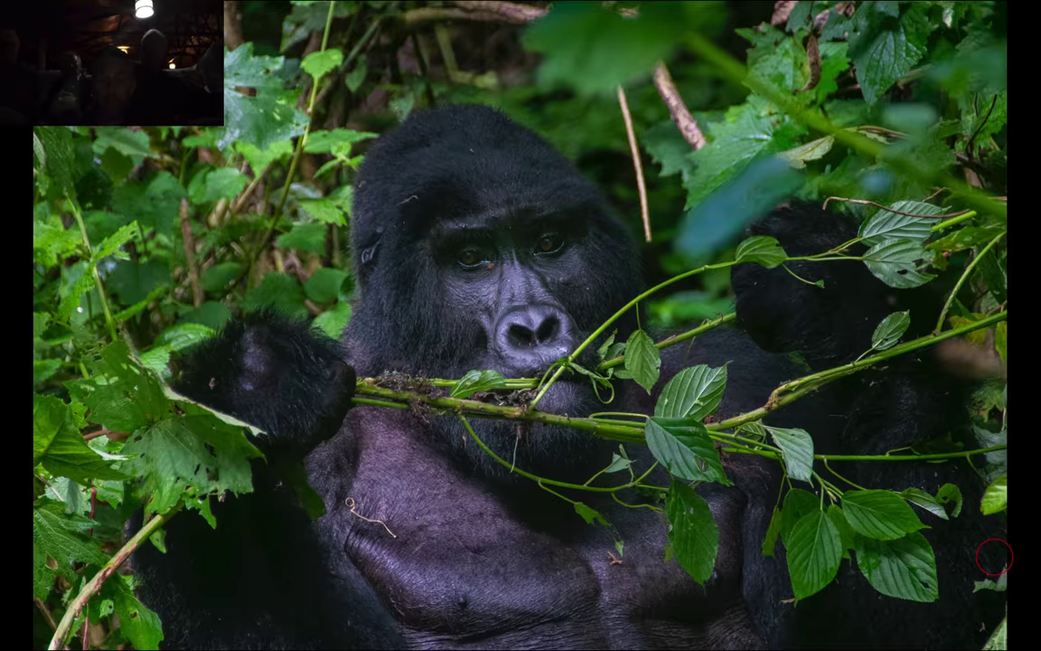
pyautogui.press('f')
pyautogui.press('r')
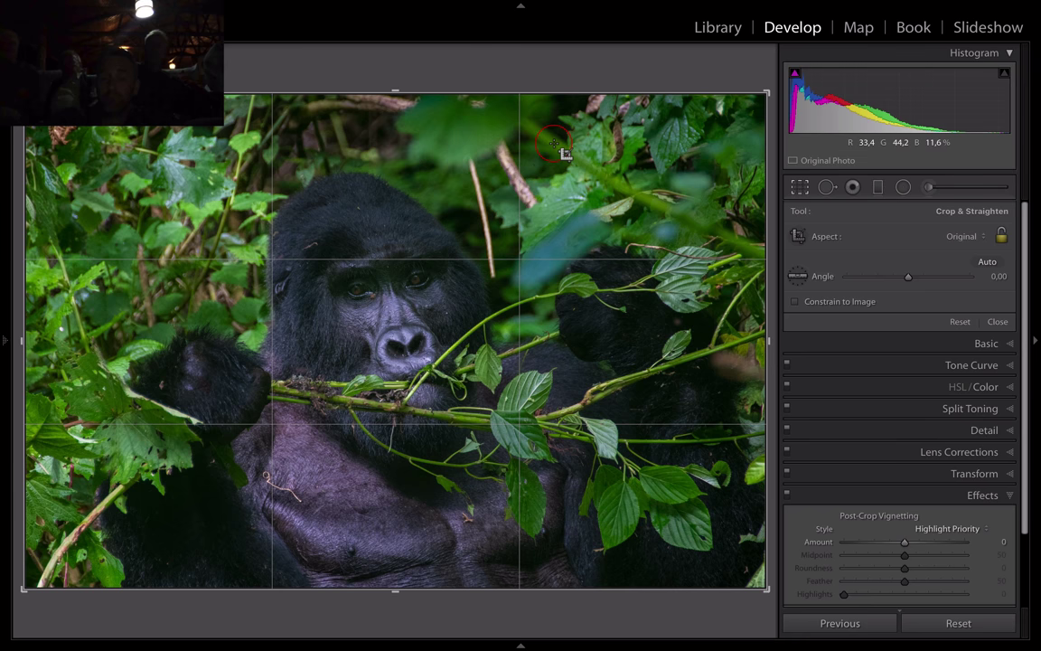
# Step: Open photo DSC_2808, the distant gorilla among ferns, from the library grid for developing
pyautogui.press('g')
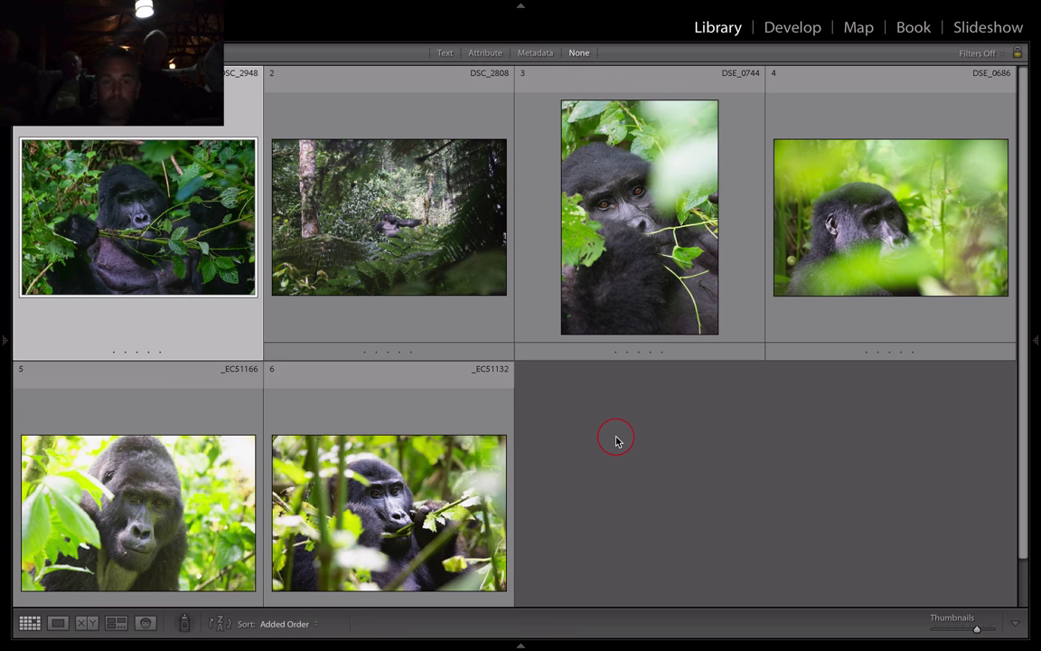
pyautogui.doubleClick(424, 252)
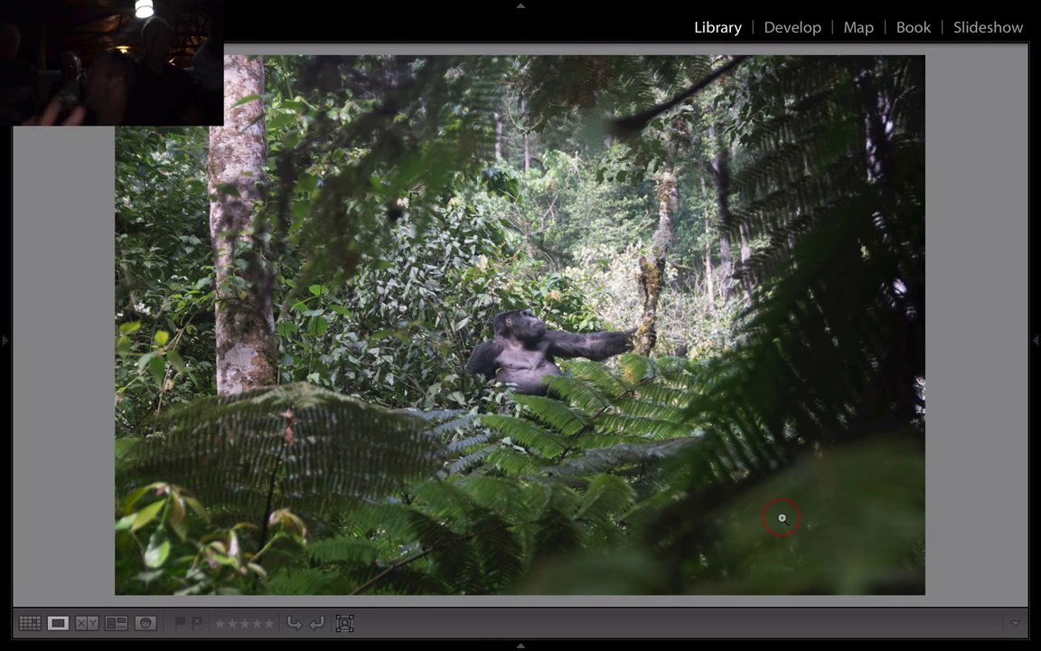
pyautogui.click(1035, 342)
pyautogui.press('d')
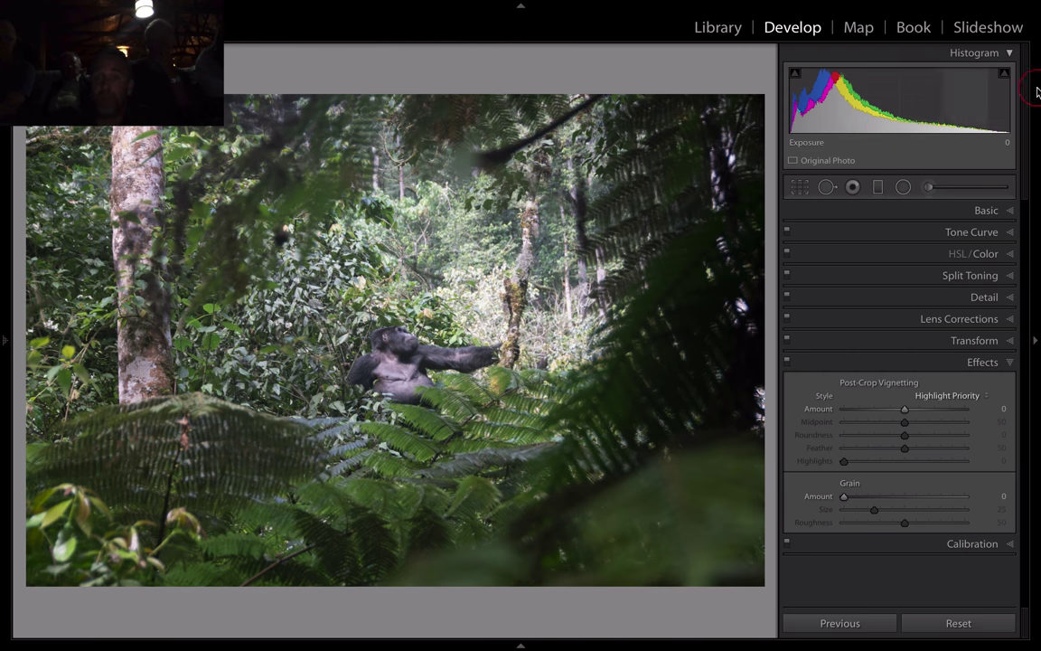
# Step: Try a tighter landscape crop around the gorilla at the original aspect ratio, and reset the crop
pyautogui.click(800, 186)
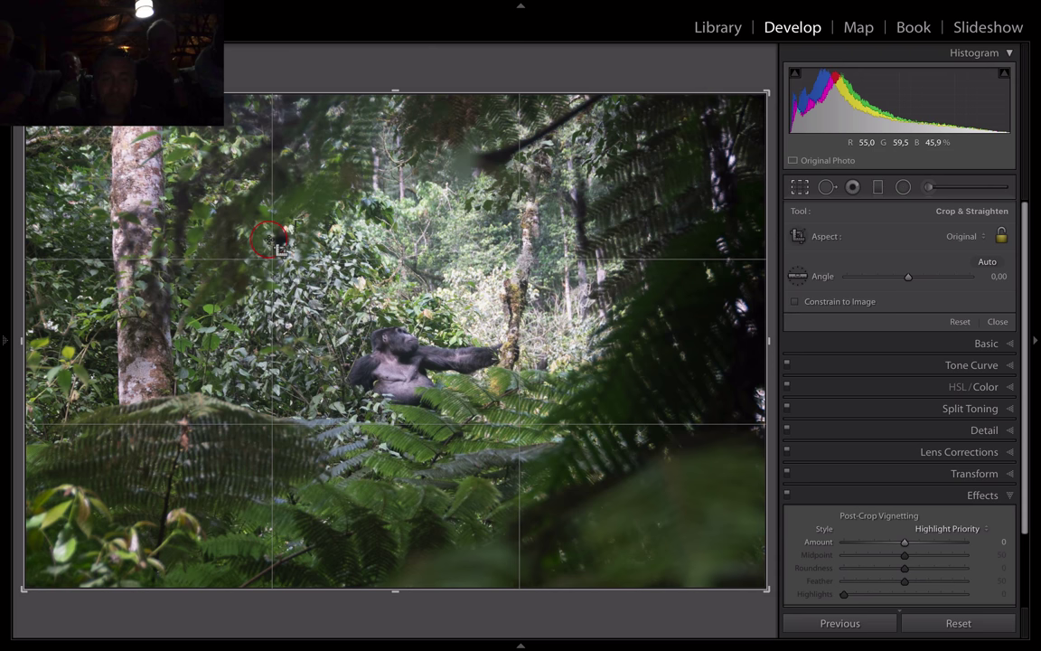
pyautogui.press('x')
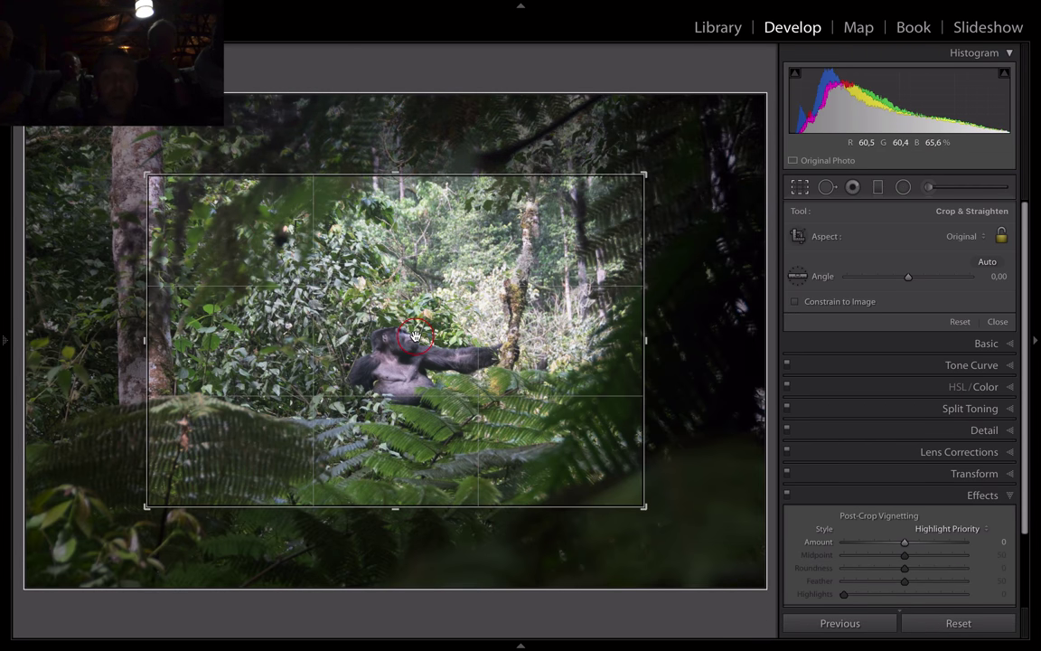
pyautogui.click(960, 321)
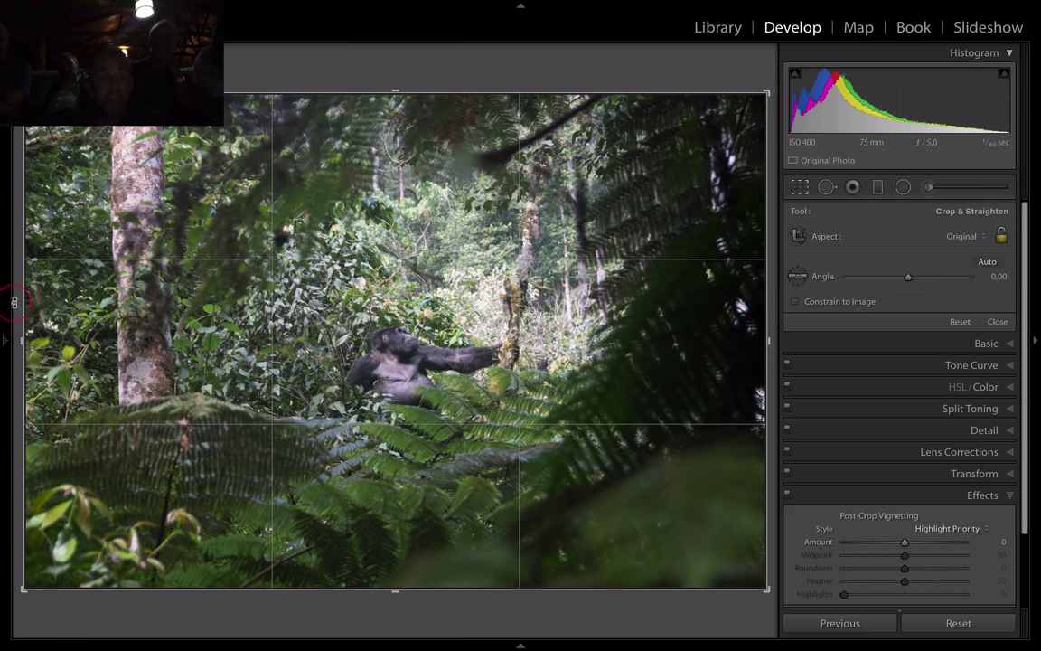
# Step: Switch the crop of the forest photo to portrait orientation, centred on the gorilla
pyautogui.moveTo(23, 336); pyautogui.dragTo(4, 312)
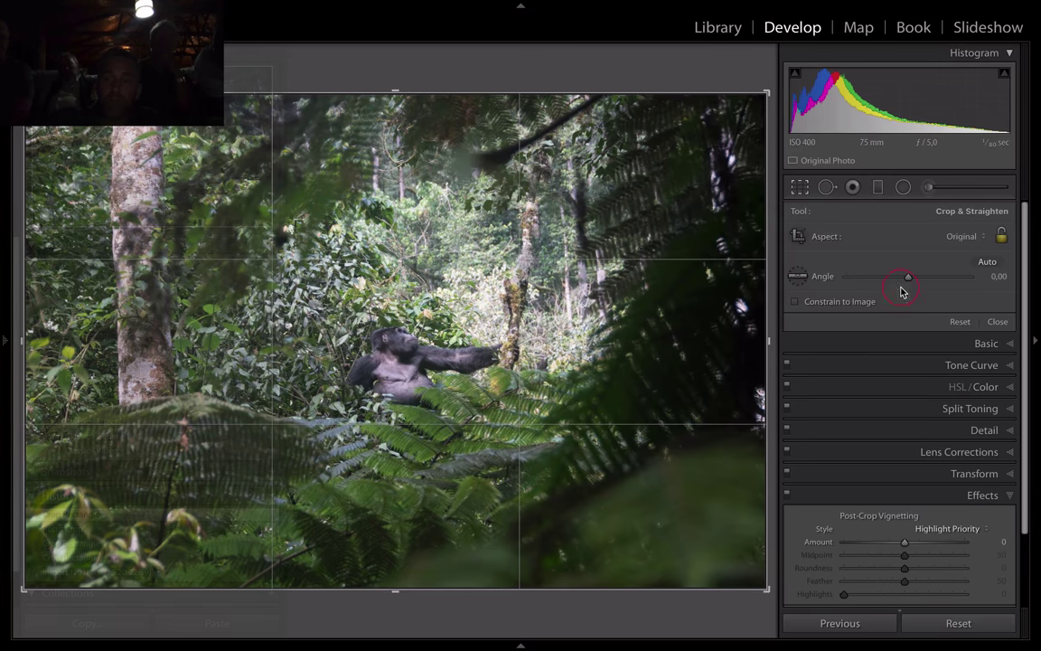
pyautogui.press('x')
pyautogui.press('x')
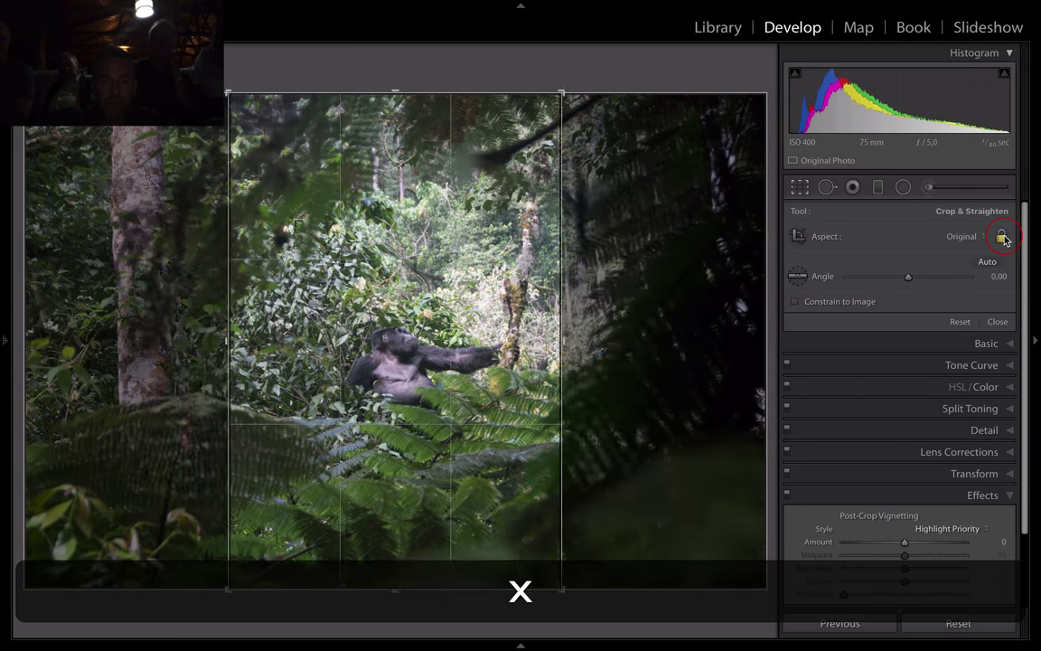
# Step: Crop the forest photo in landscape at the original aspect ratio, placing the gorilla in the lower left of the frame
pyautogui.moveTo(499, 374); pyautogui.dragTo(406, 387)
pyautogui.press('Return')
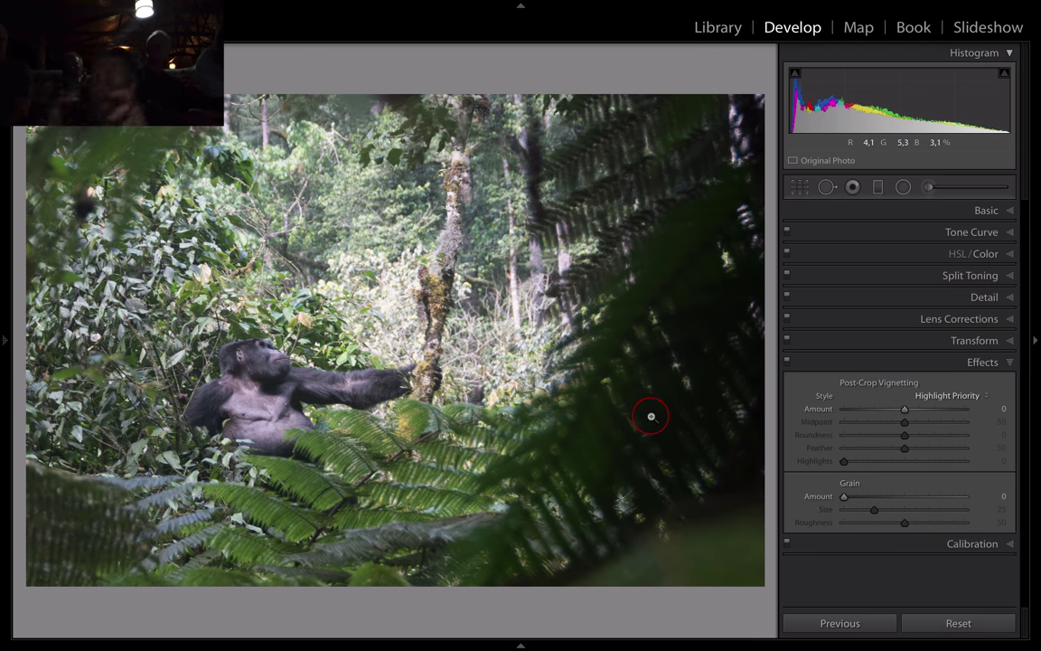
pyautogui.press('r')
pyautogui.moveTo(453, 353); pyautogui.dragTo(450, 305)
pyautogui.press('Return')
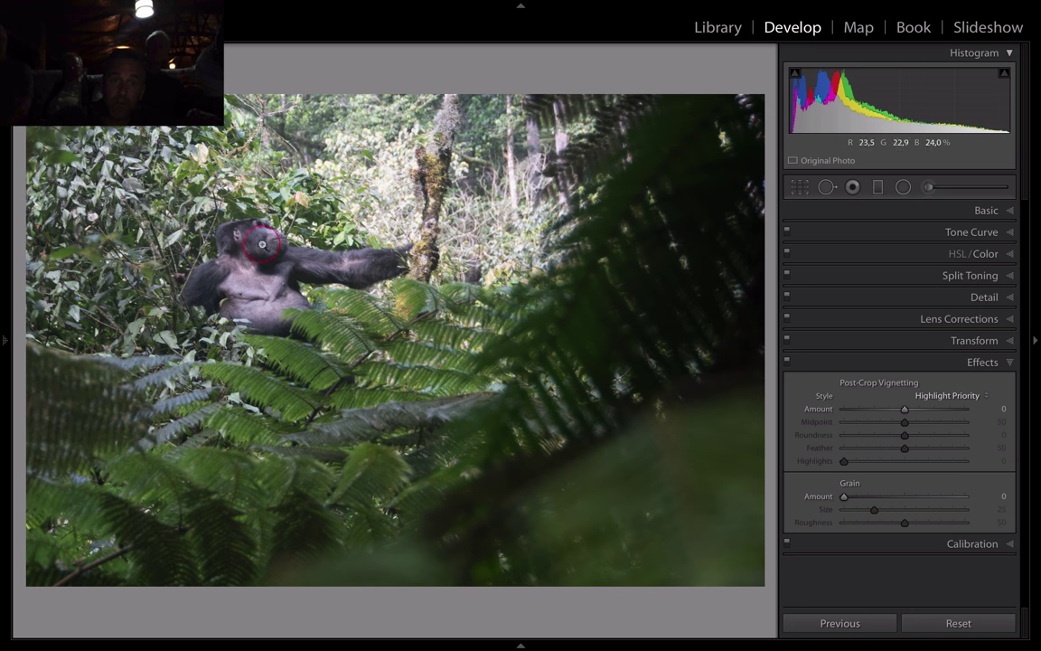
pyautogui.press('r')
pyautogui.moveTo(439, 225); pyautogui.dragTo(436, 371)
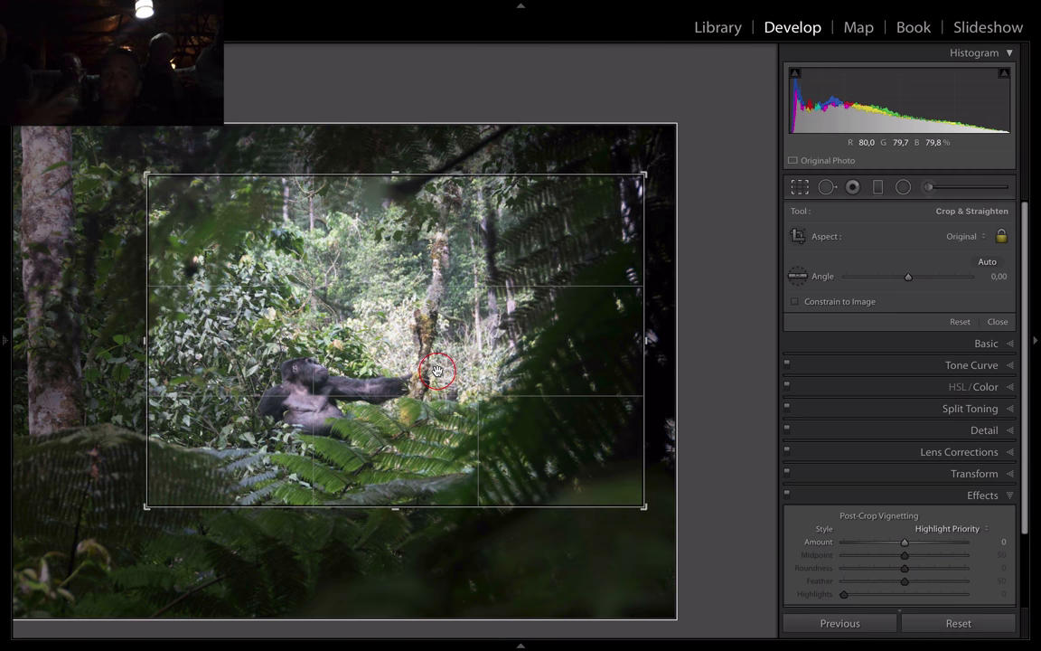
pyautogui.press('Return')
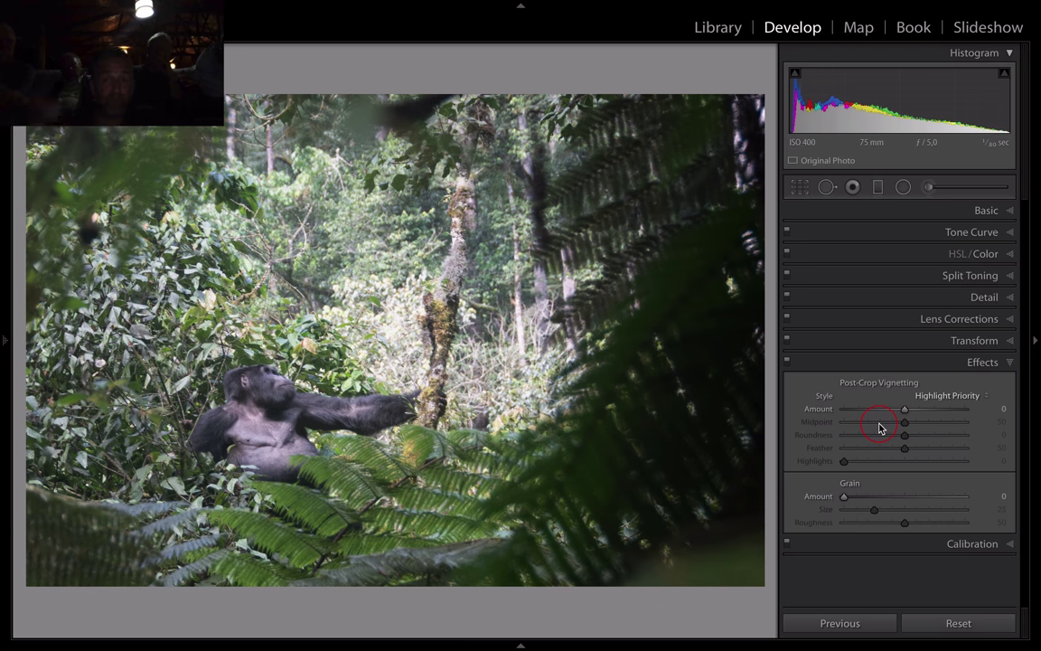
# Step: Lower the forest photo's Blacks to −16 in the basic tone adjustments, using the clipping preview as a guide
pyautogui.click(978, 213)
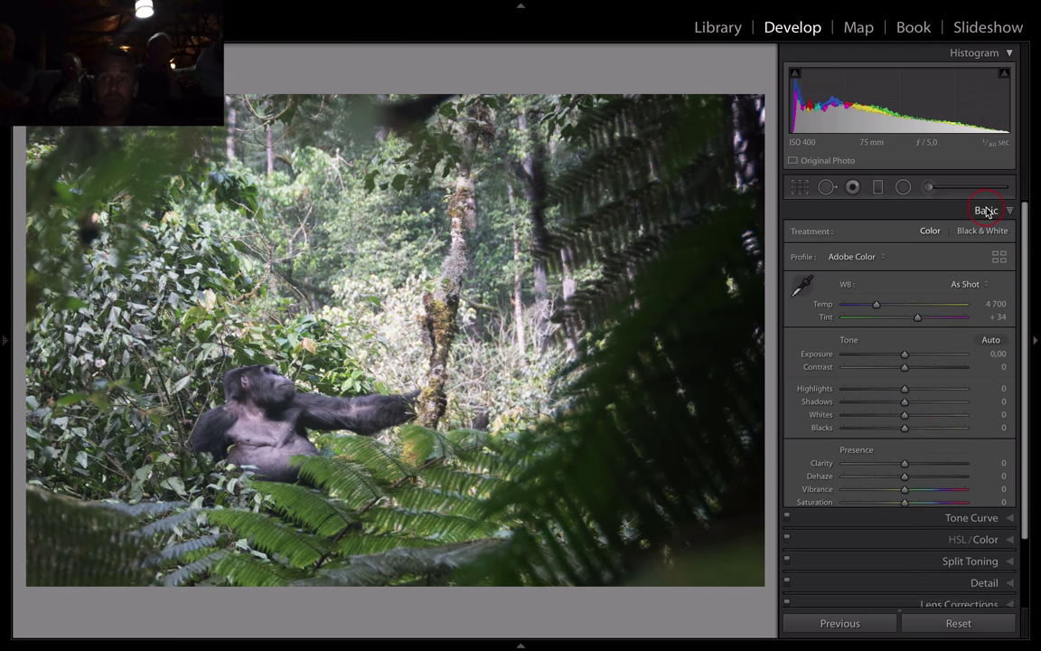
pyautogui.press('alt')
pyautogui.moveTo(902, 425)
pyautogui.mouseDown()
pyautogui.moveTo(839, 432)
pyautogui.moveTo(978, 419)
pyautogui.moveTo(898, 424)
pyautogui.moveTo(906, 420)
pyautogui.mouseUp()
# Step: Try lowering the Whites to −58 while checking for clipped highlights, and reset the value to its default
pyautogui.press('alt')
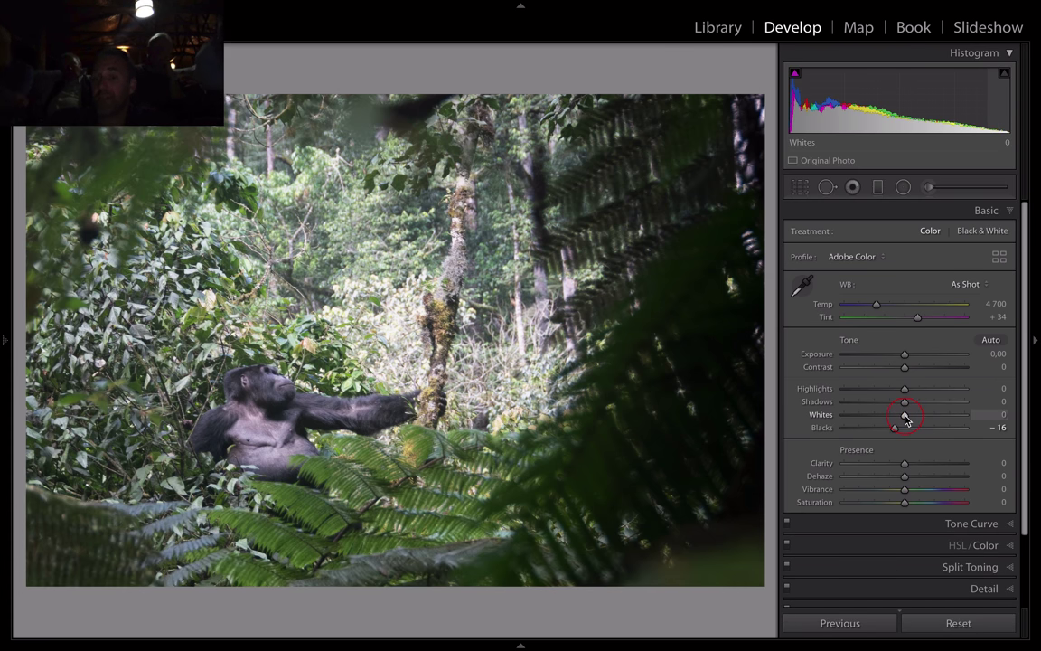
pyautogui.moveTo(906, 418)
pyautogui.mouseDown()
pyautogui.moveTo(993, 418)
pyautogui.moveTo(913, 425)
pyautogui.mouseUp()
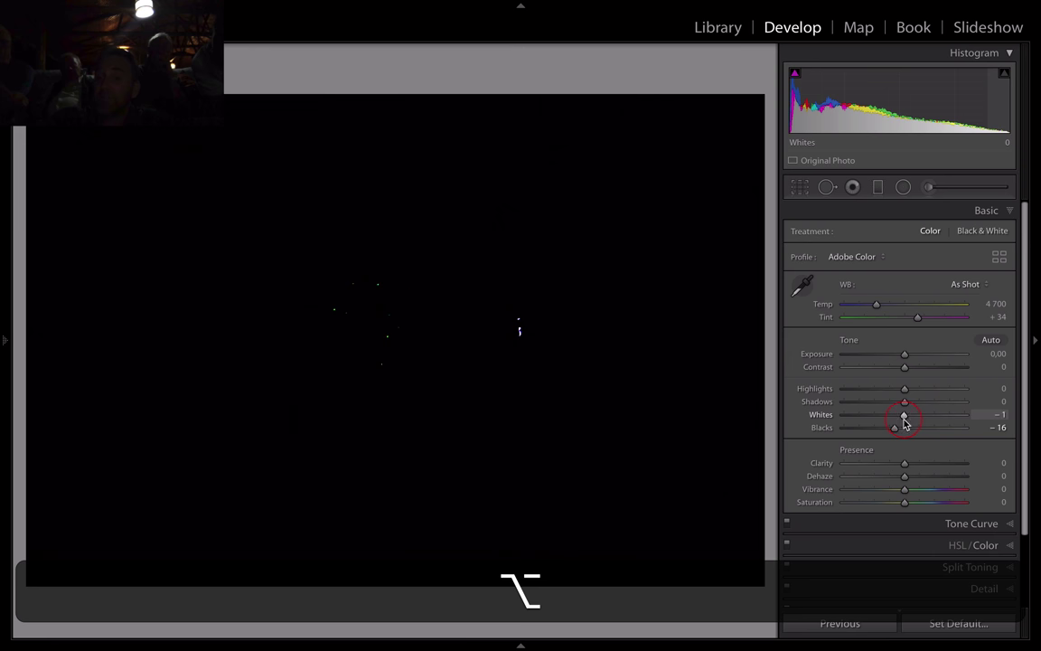
pyautogui.moveTo(906, 421); pyautogui.dragTo(870, 422)
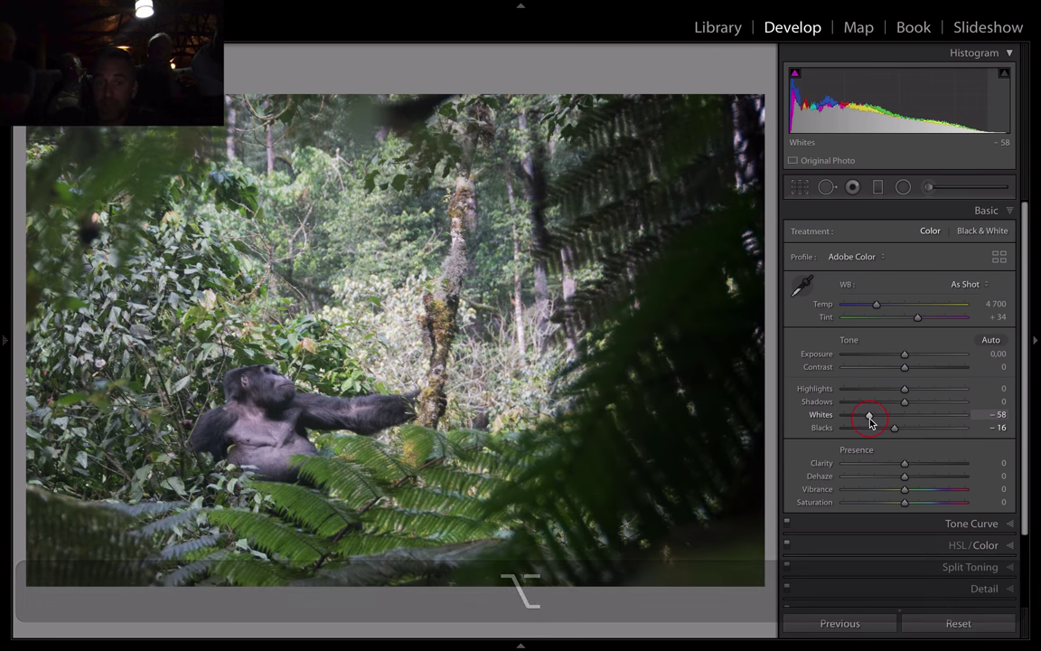
pyautogui.doubleClick(870, 420)
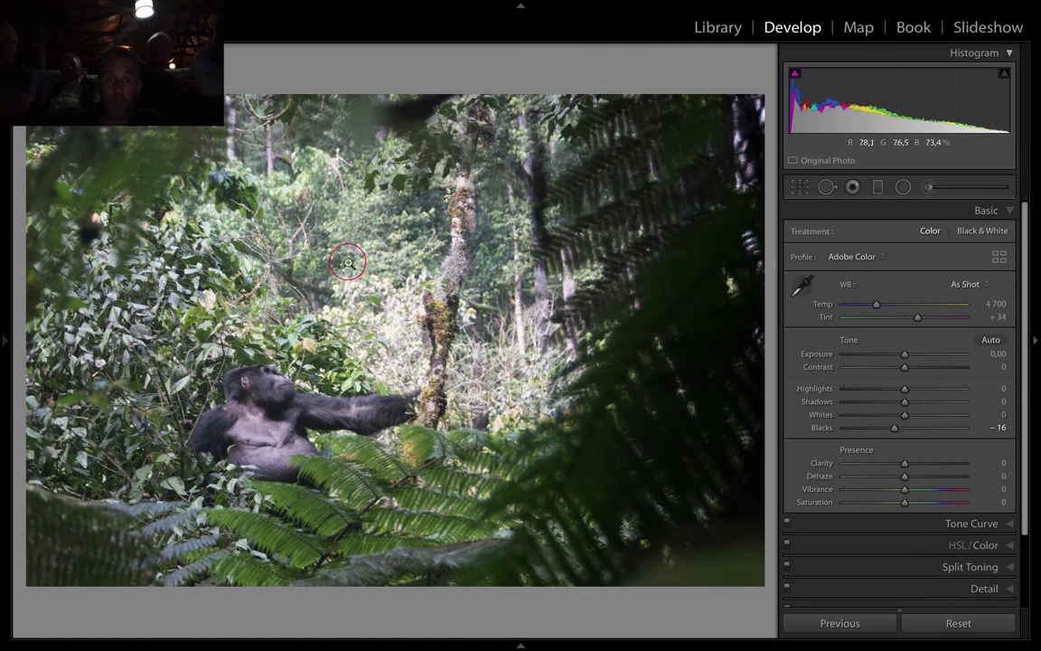
# Step: Set Highlights to −76, Contrast to +9 and Exposure to −0.30, and compare the photo before and after
pyautogui.moveTo(903, 388); pyautogui.dragTo(903, 360)
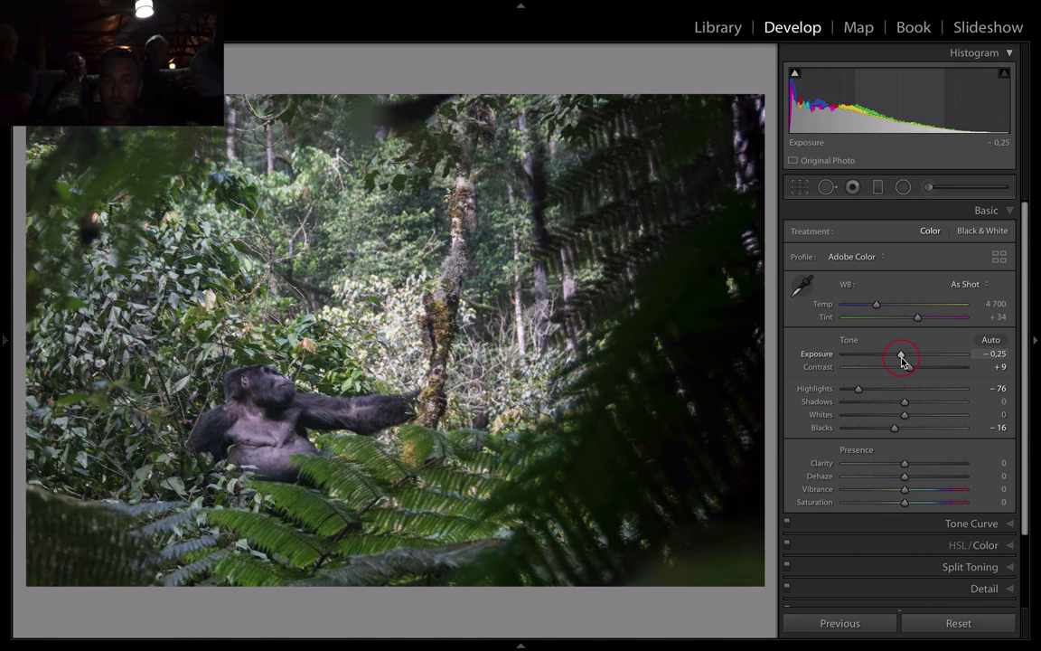
pyautogui.moveTo(903, 361); pyautogui.dragTo(903, 361)
pyautogui.press('y')
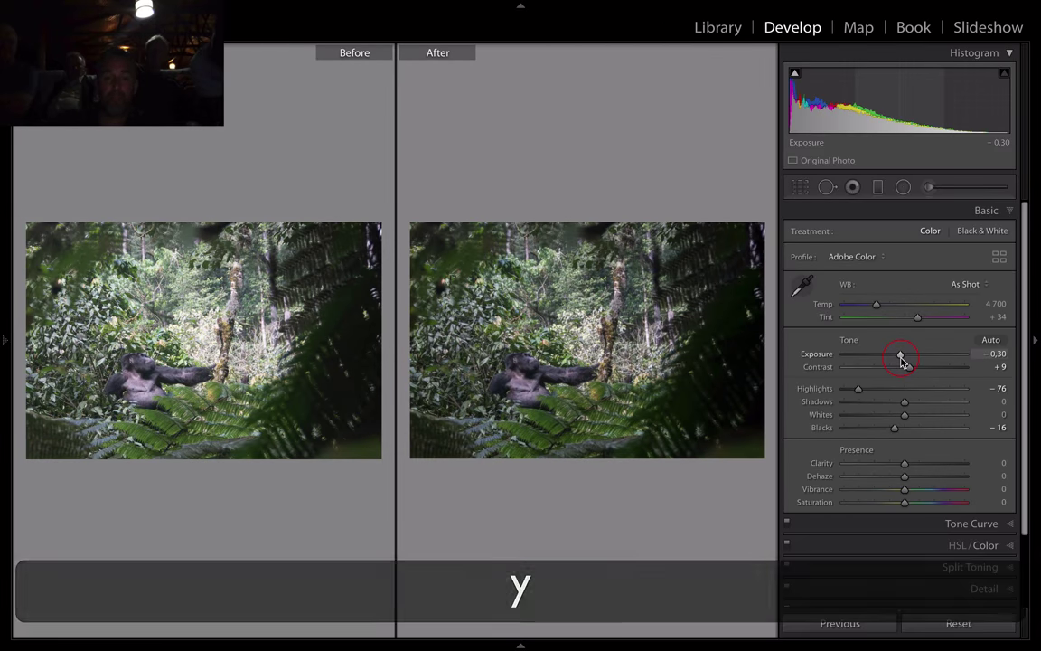
pyautogui.press('y')
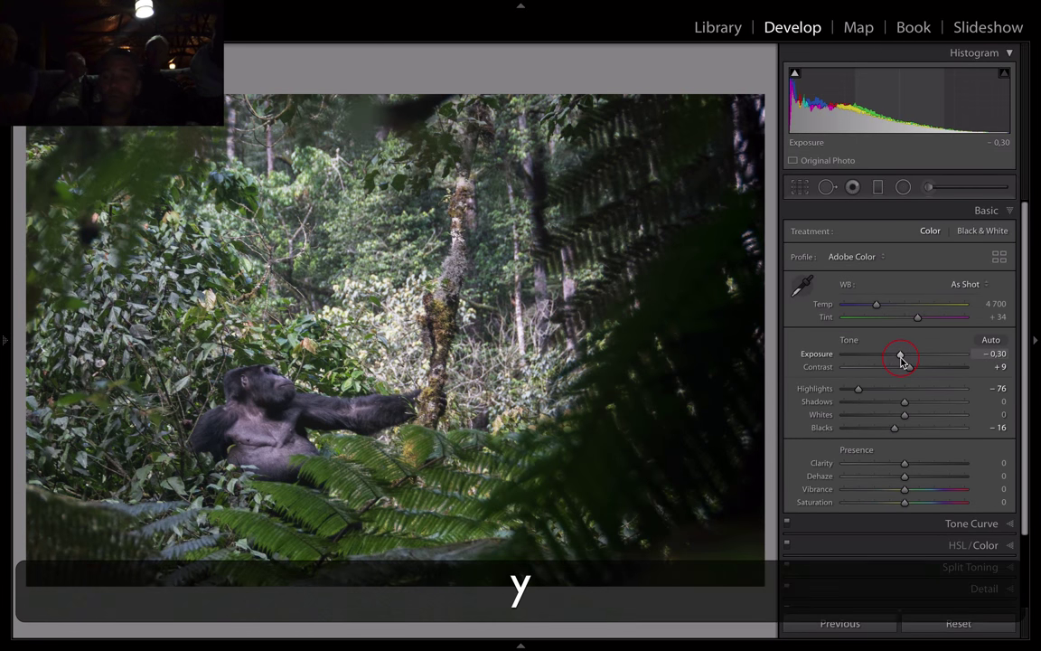
pyautogui.press('\\')
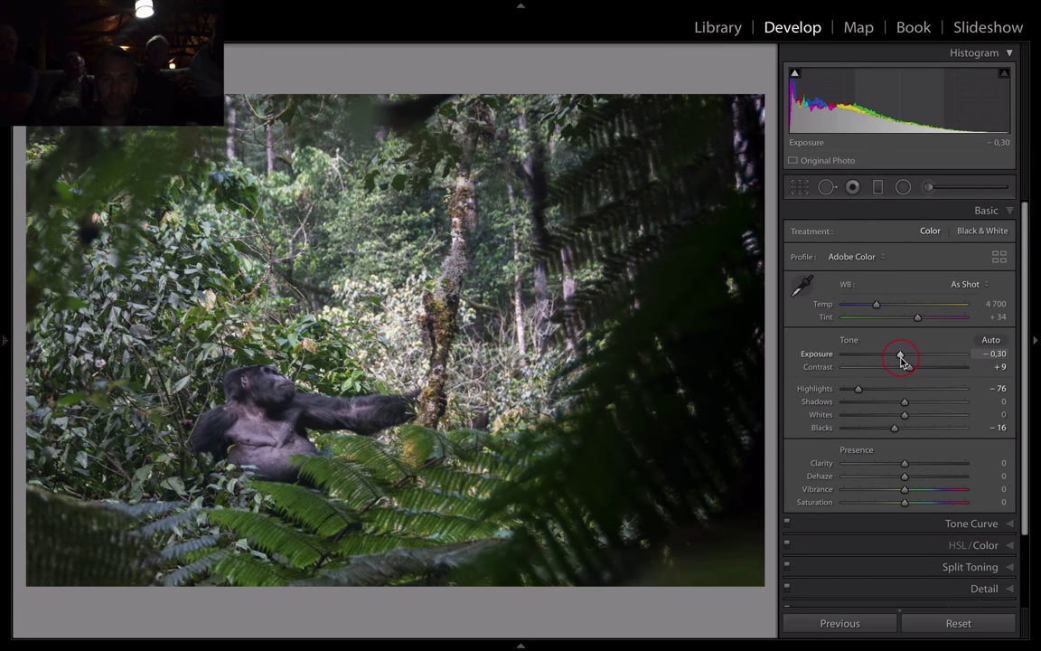
pyautogui.press('\\')
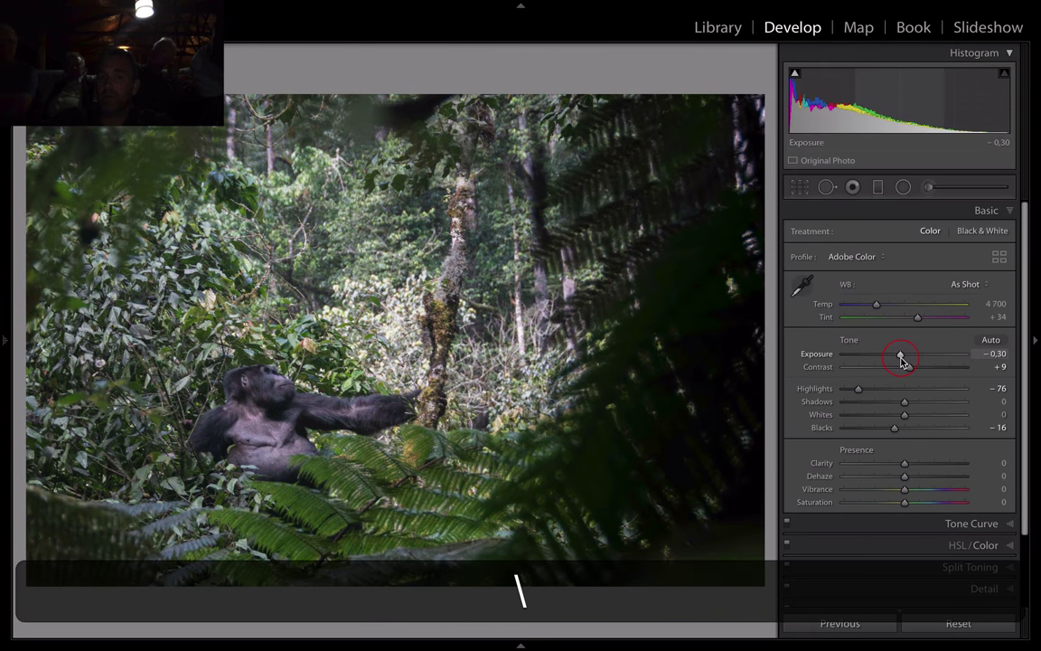
pyautogui.press('\\')
pyautogui.press('\\')
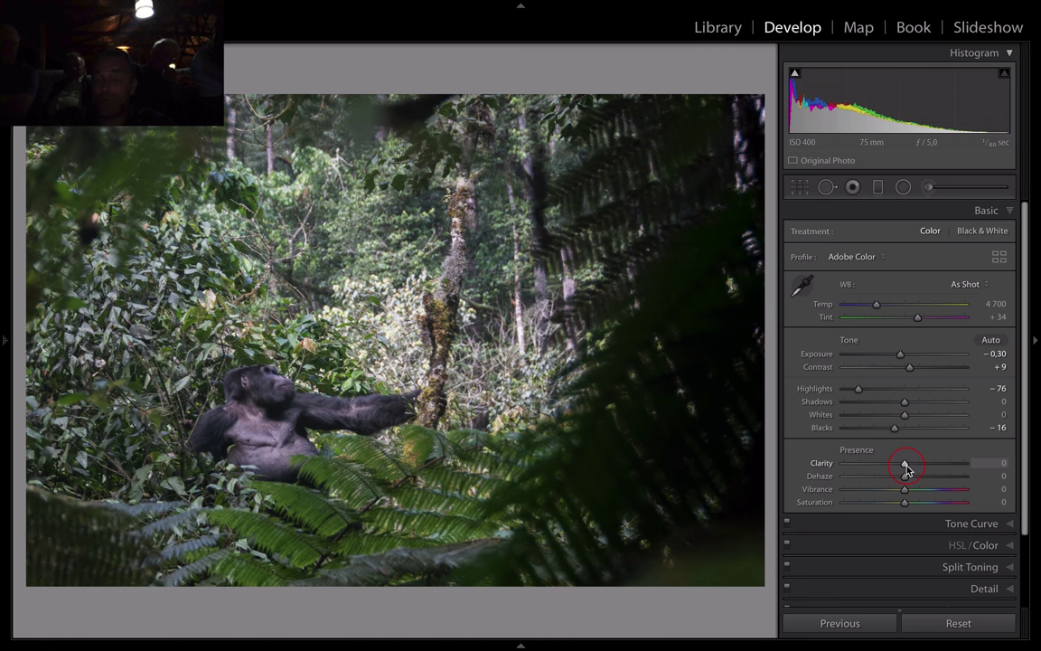
# Step: Set Clarity to +16, Dehaze to +26, Vibrance to +25 and Saturation to +16, and compare with the original side by side
pyautogui.moveTo(908, 467)
pyautogui.mouseDown()
pyautogui.moveTo(970, 466)
pyautogui.moveTo(914, 467)
pyautogui.moveTo(908, 480)
pyautogui.moveTo(985, 476)
pyautogui.moveTo(920, 479)
pyautogui.mouseUp()
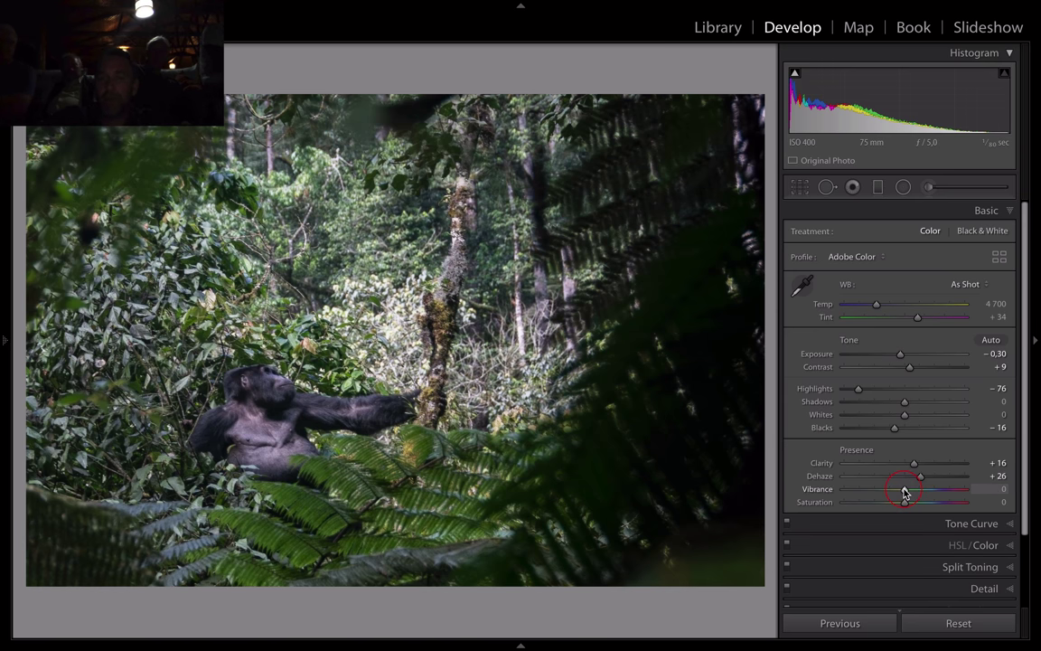
pyautogui.moveTo(904, 492); pyautogui.dragTo(926, 493)
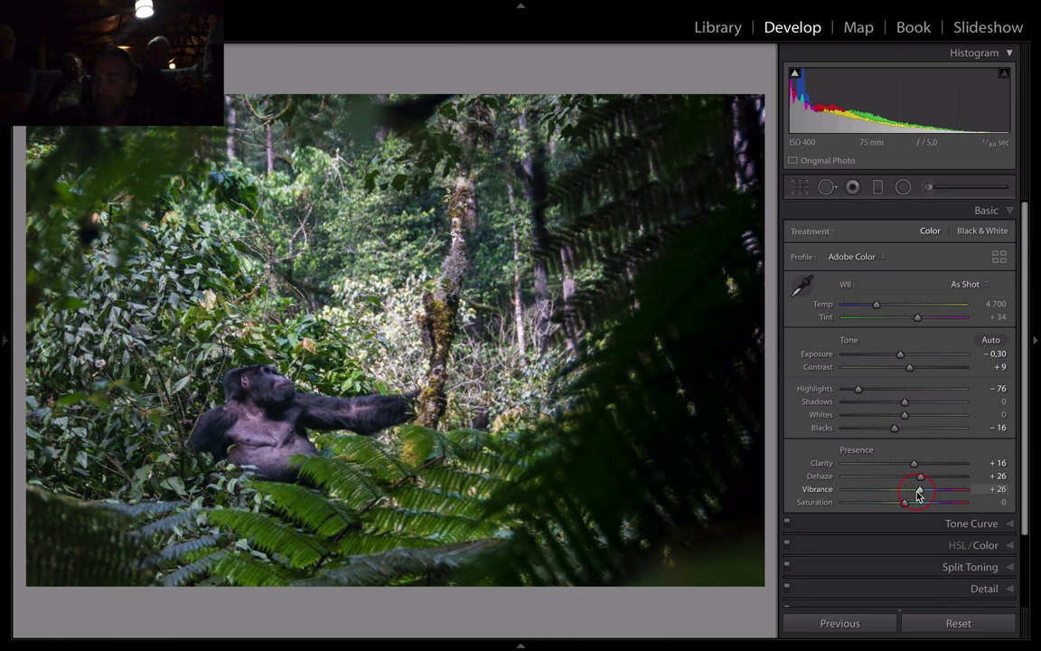
pyautogui.moveTo(905, 502)
pyautogui.mouseDown()
pyautogui.moveTo(968, 504)
pyautogui.moveTo(913, 508)
pyautogui.mouseUp()
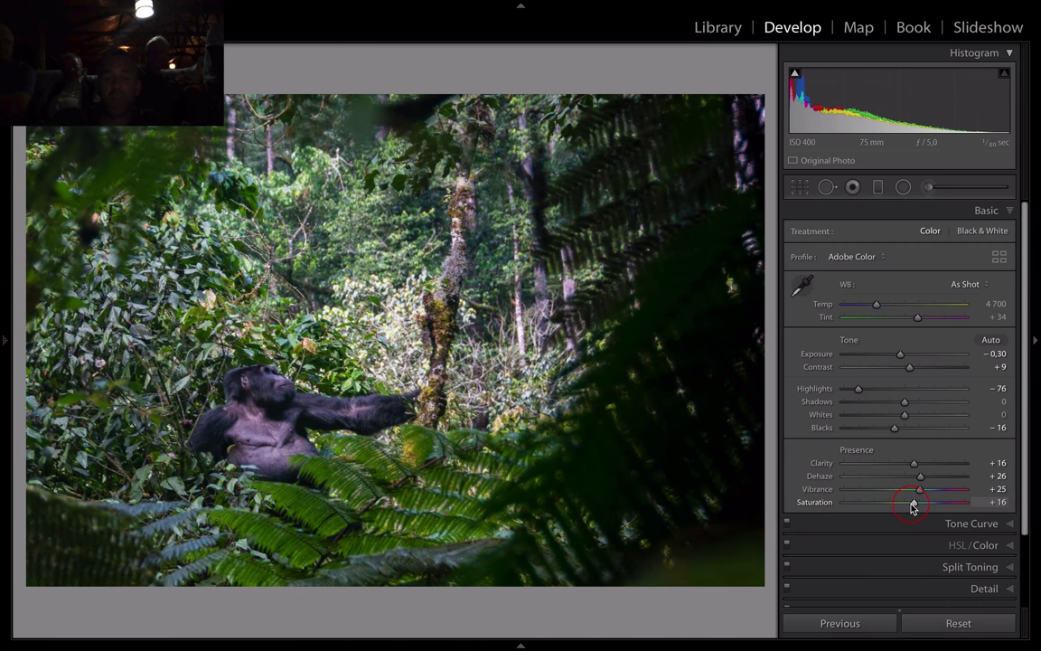
pyautogui.press('y')
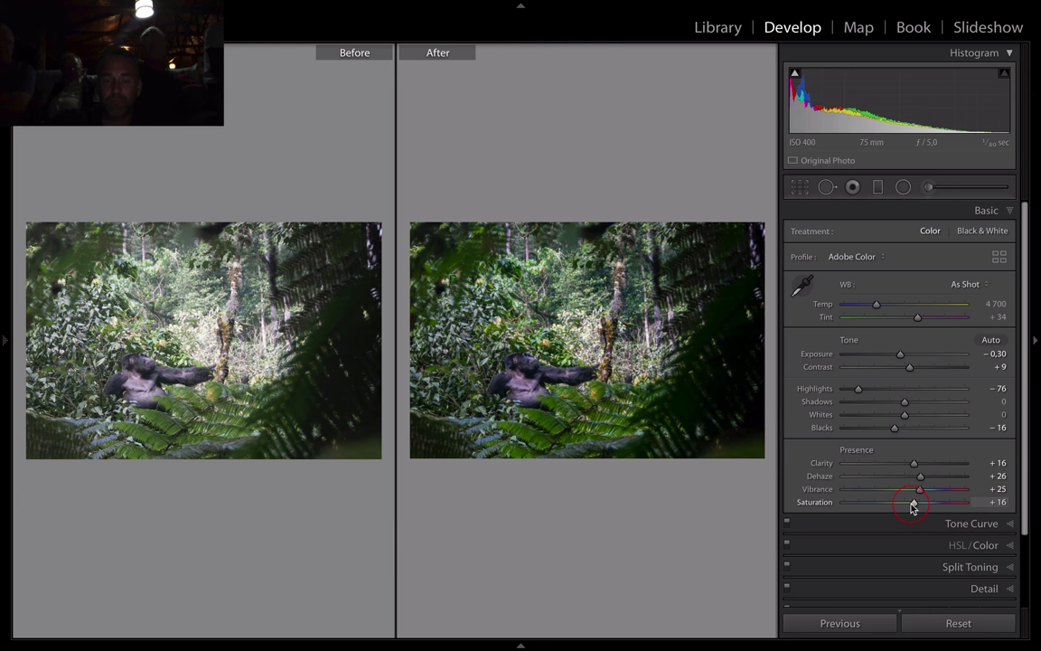
pyautogui.press('y')
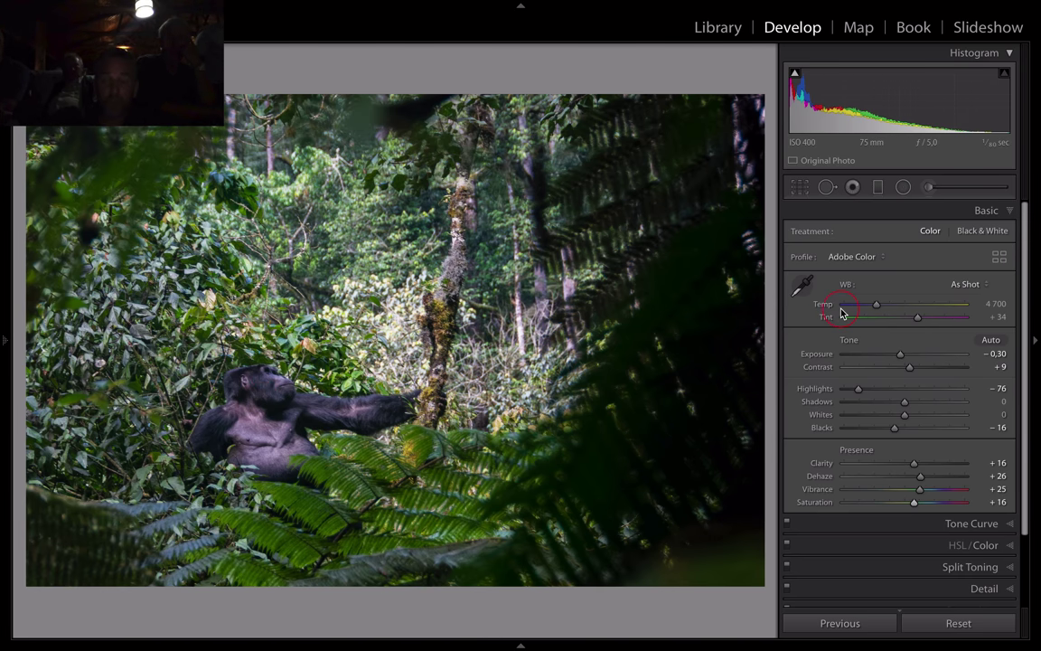
# Step: Add a tilted, inverted radial filter with feather 79 over the bright foliage around the mossy trunk, and set its Highlights to −38
pyautogui.click(904, 187)
pyautogui.moveTo(416, 351); pyautogui.dragTo(554, 441)
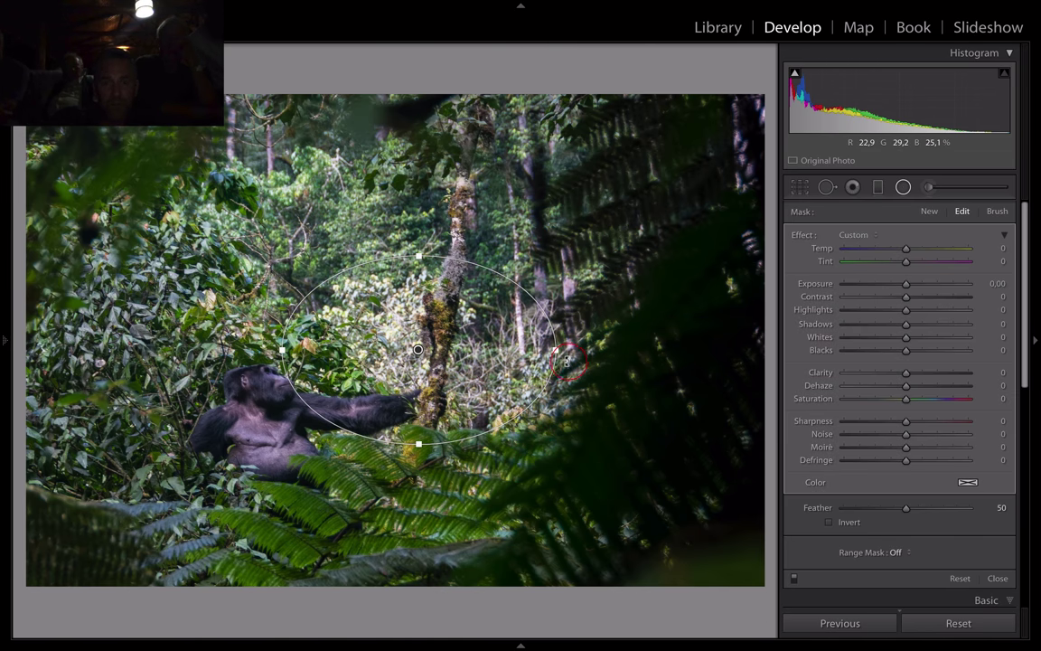
pyautogui.press('o')
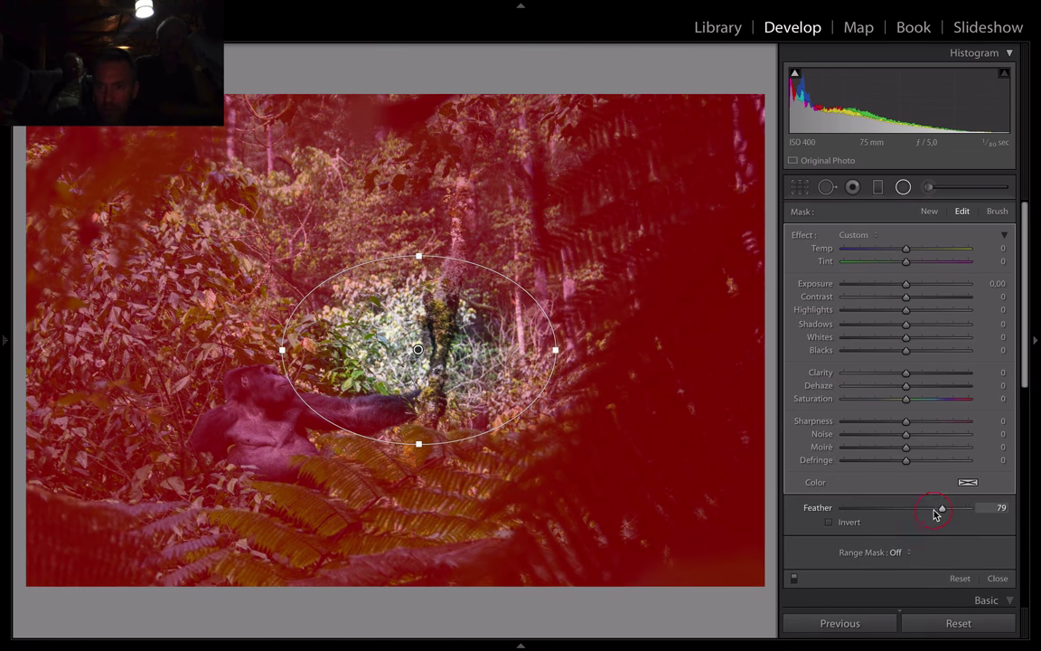
pyautogui.click(829, 522)
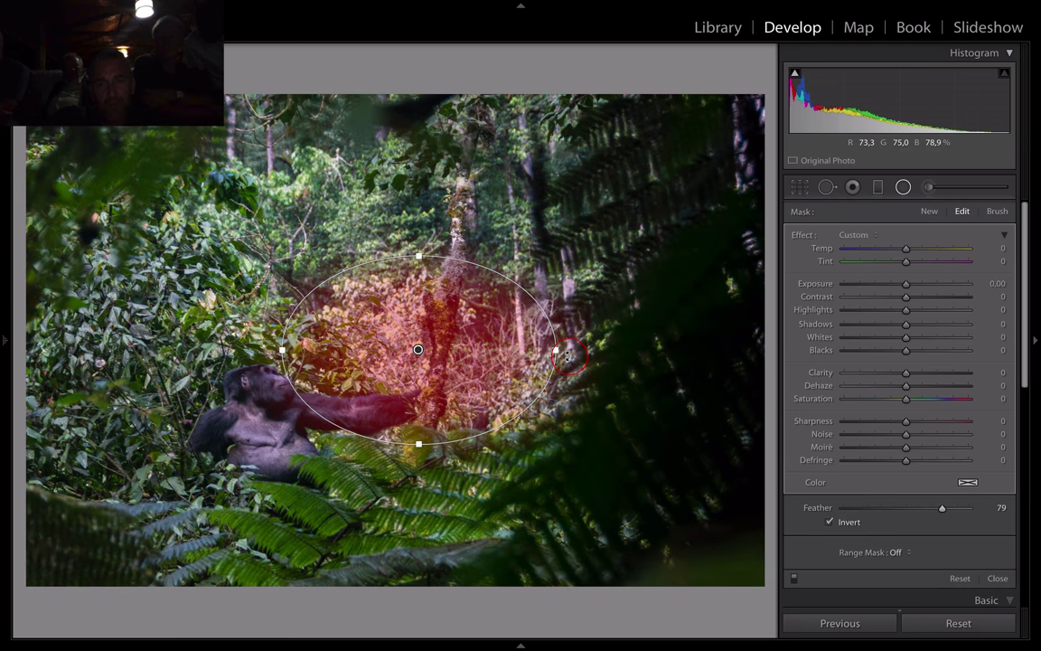
pyautogui.moveTo(568, 356); pyautogui.dragTo(598, 369)
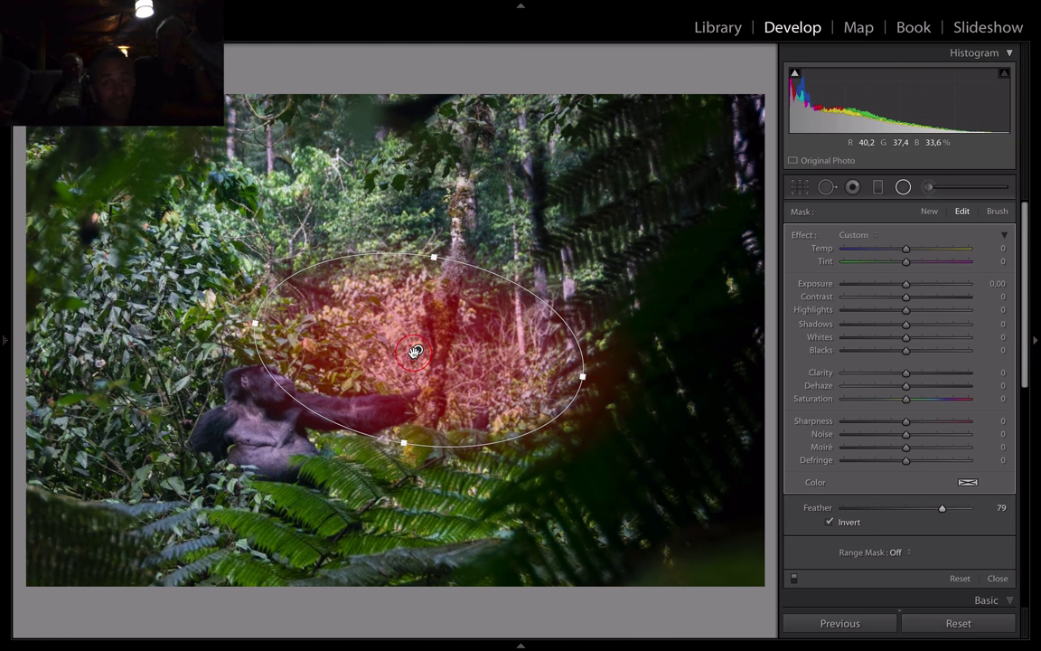
pyautogui.moveTo(415, 352); pyautogui.dragTo(433, 353)
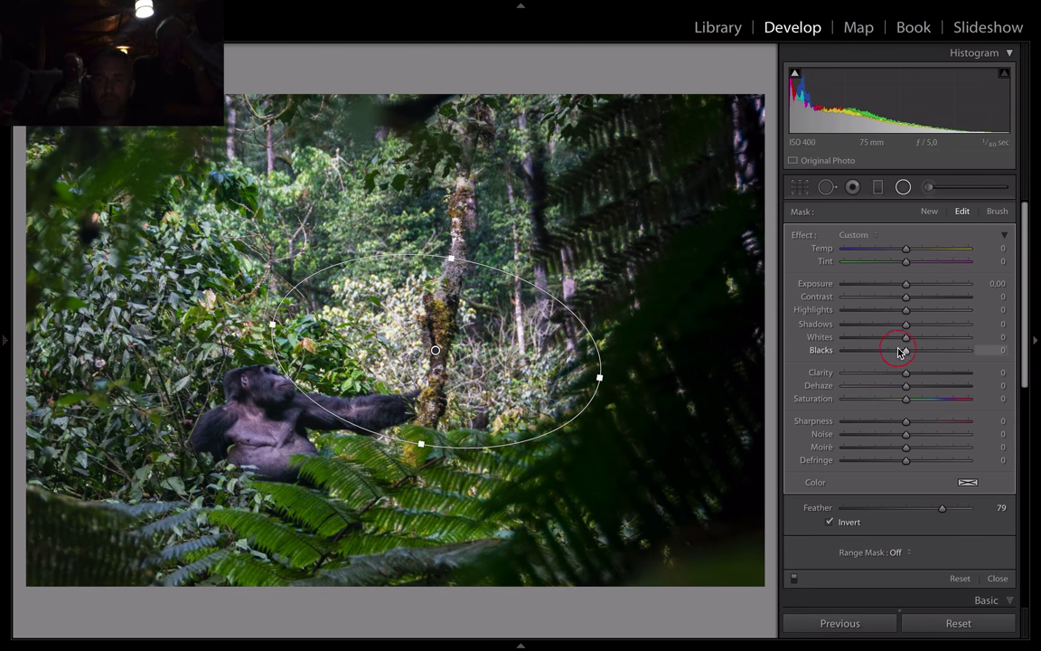
pyautogui.moveTo(892, 309)
pyautogui.mouseDown()
pyautogui.moveTo(760, 321)
pyautogui.moveTo(850, 330)
pyautogui.moveTo(883, 313)
pyautogui.mouseUp()
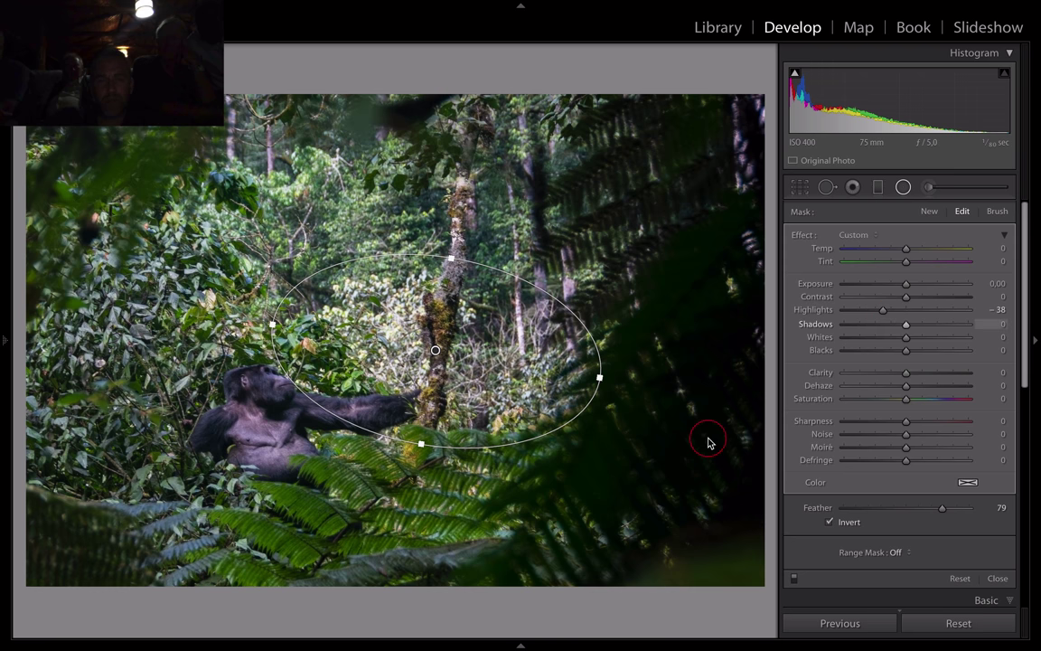
# Step: Add a second large radial filter over the dark ferns beside the trunk, inverted with feather 75, and display its mask overlay
pyautogui.click(904, 187)
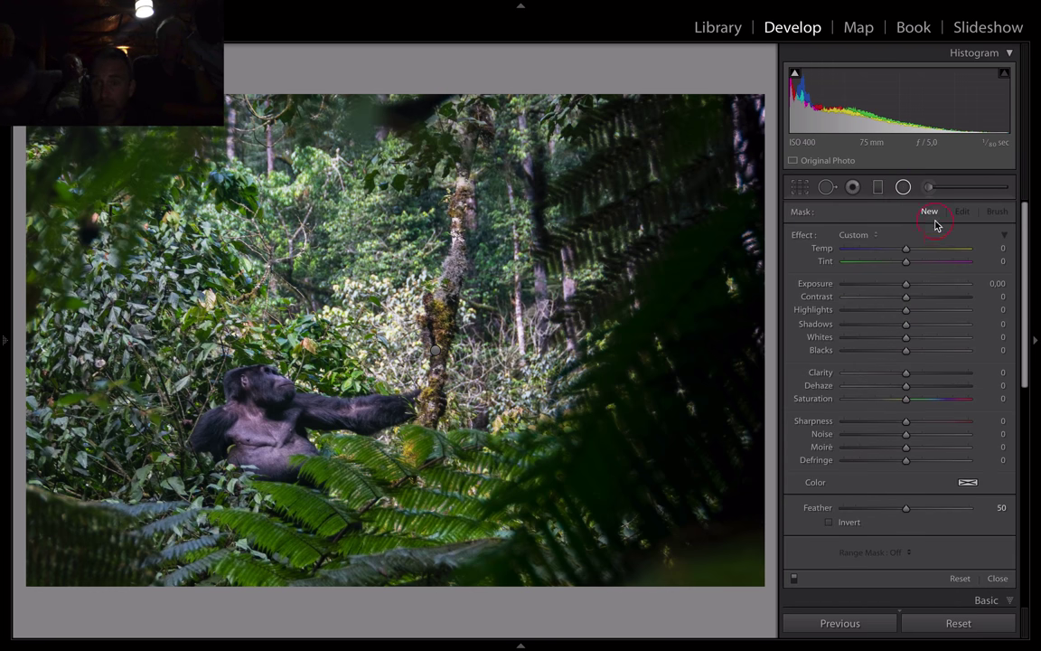
pyautogui.moveTo(621, 404); pyautogui.dragTo(803, 628)
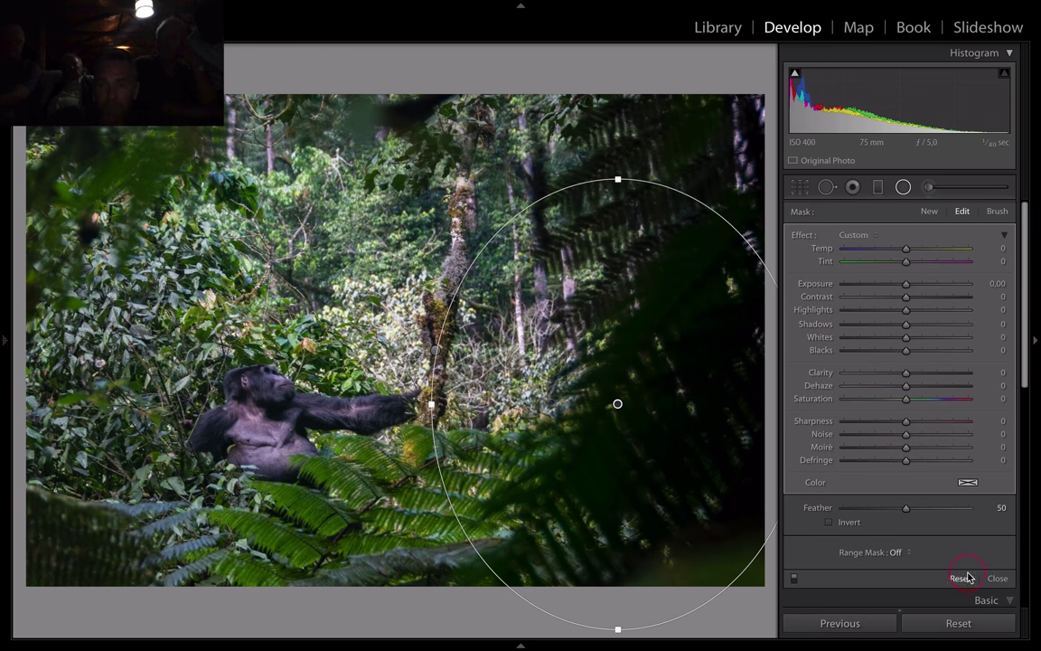
pyautogui.click(939, 509)
pyautogui.click(996, 509)
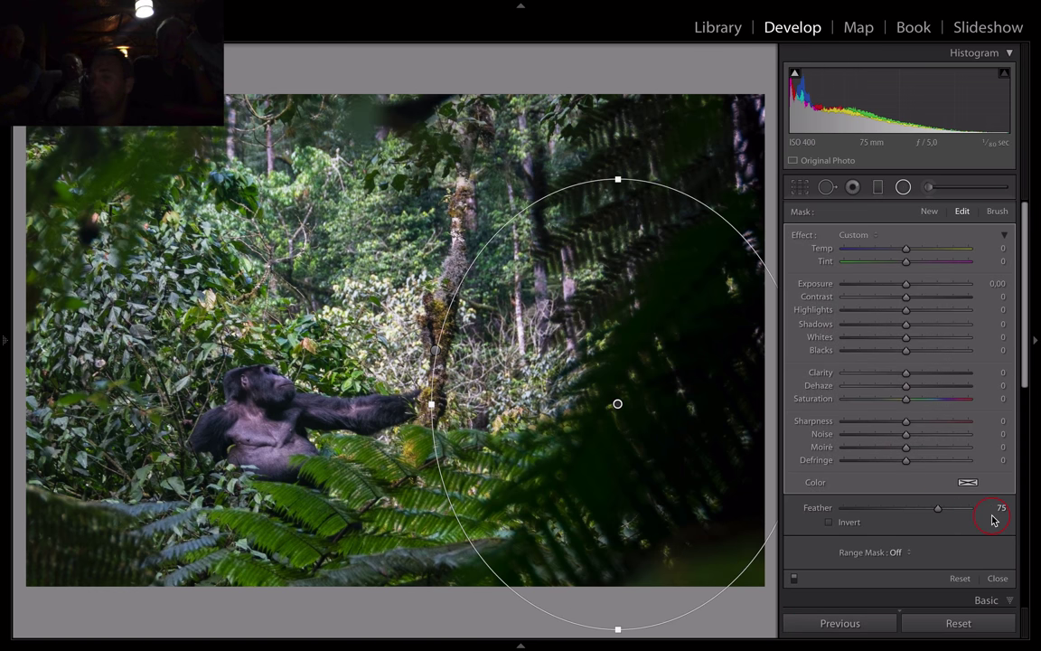
pyautogui.click(887, 538)
pyautogui.click(679, 410)
pyautogui.press('o')
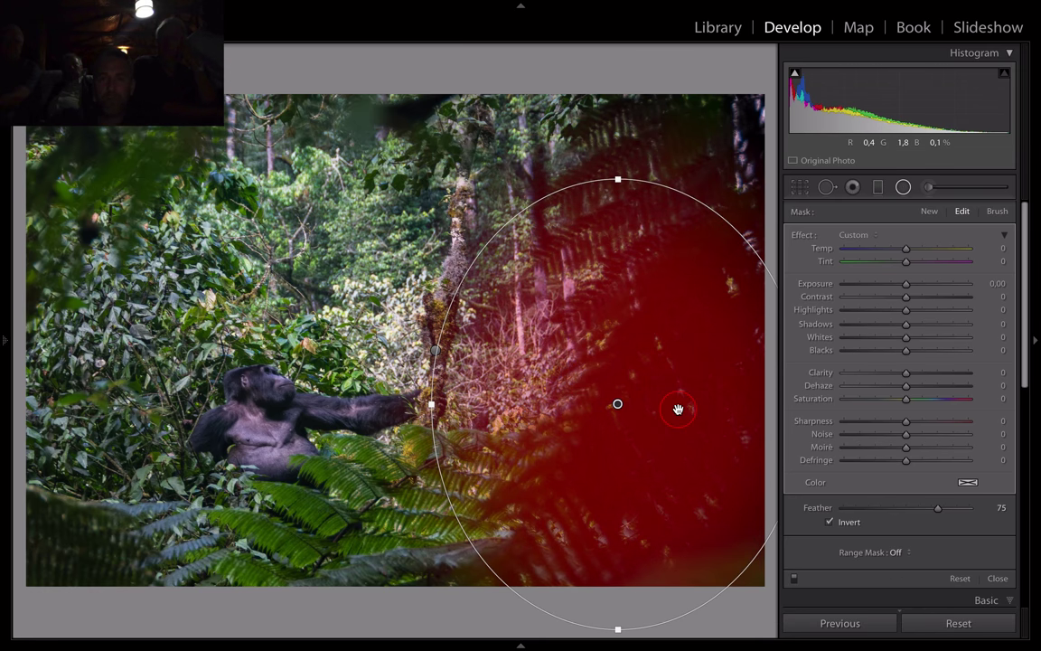
# Step: Make the dark ferns' radial filter taller and raise its Shadows to 62, closing the filter and comparing with the original
pyautogui.moveTo(617, 179); pyautogui.dragTo(618, 120)
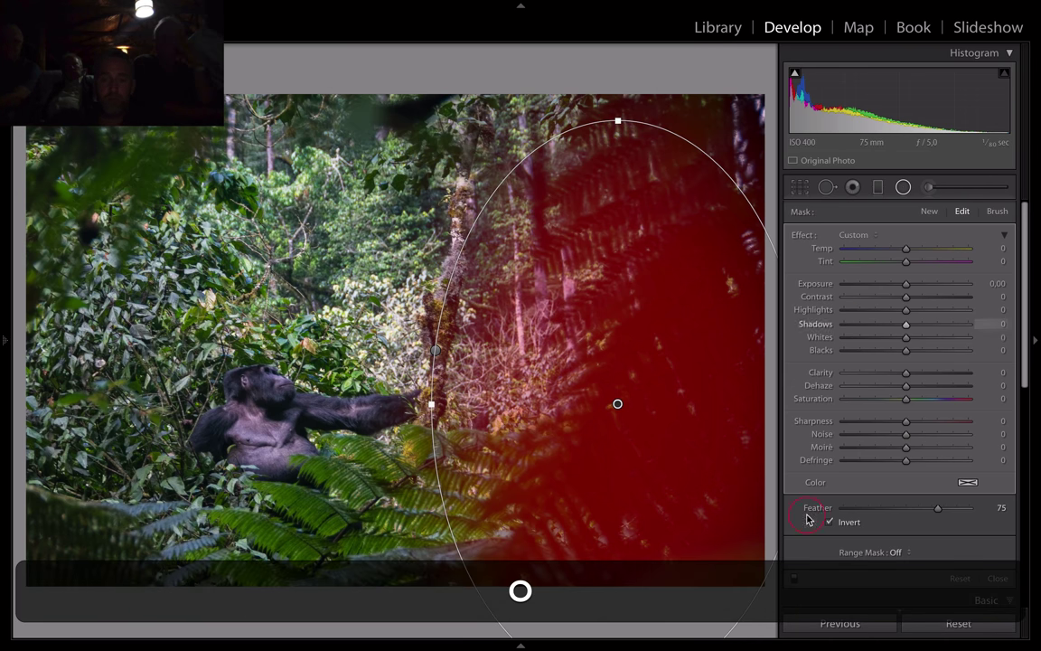
pyautogui.press('o')
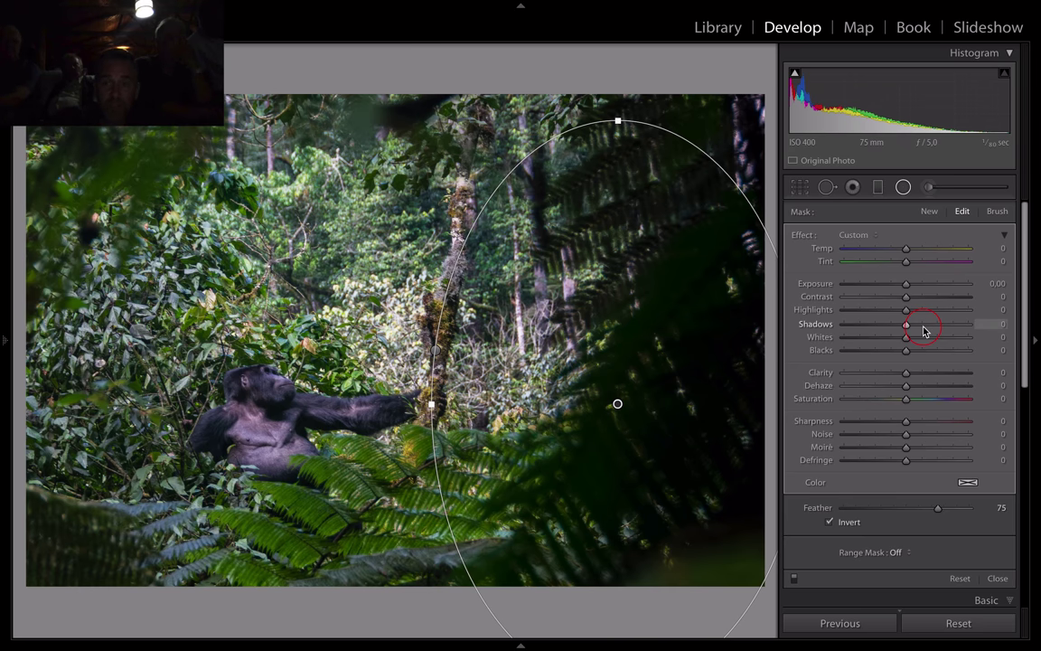
pyautogui.moveTo(924, 330); pyautogui.dragTo(944, 330)
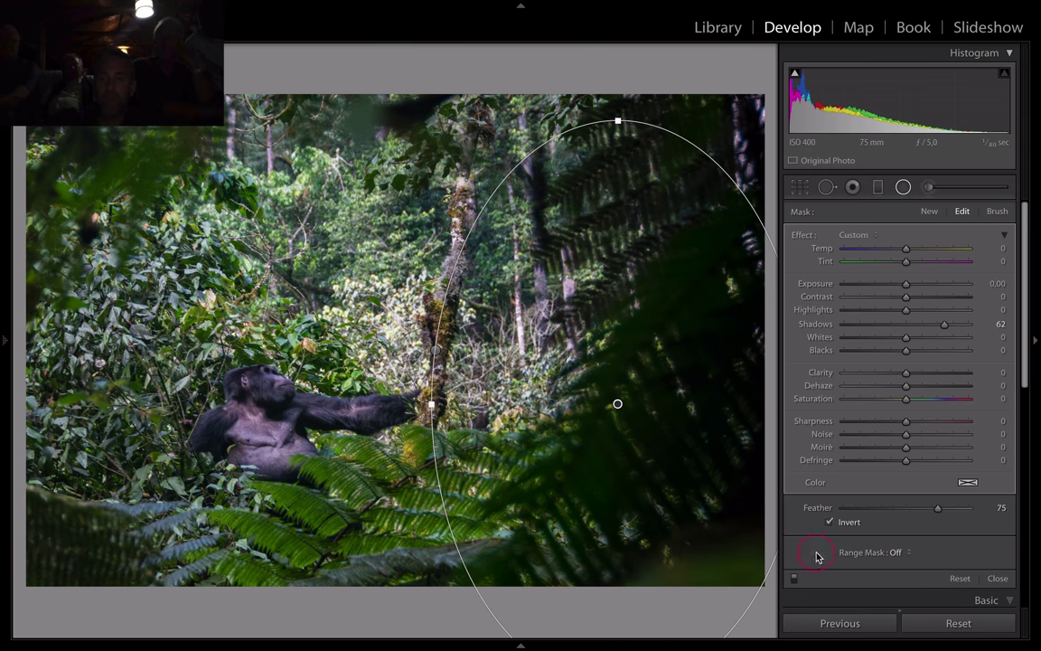
pyautogui.click(998, 578)
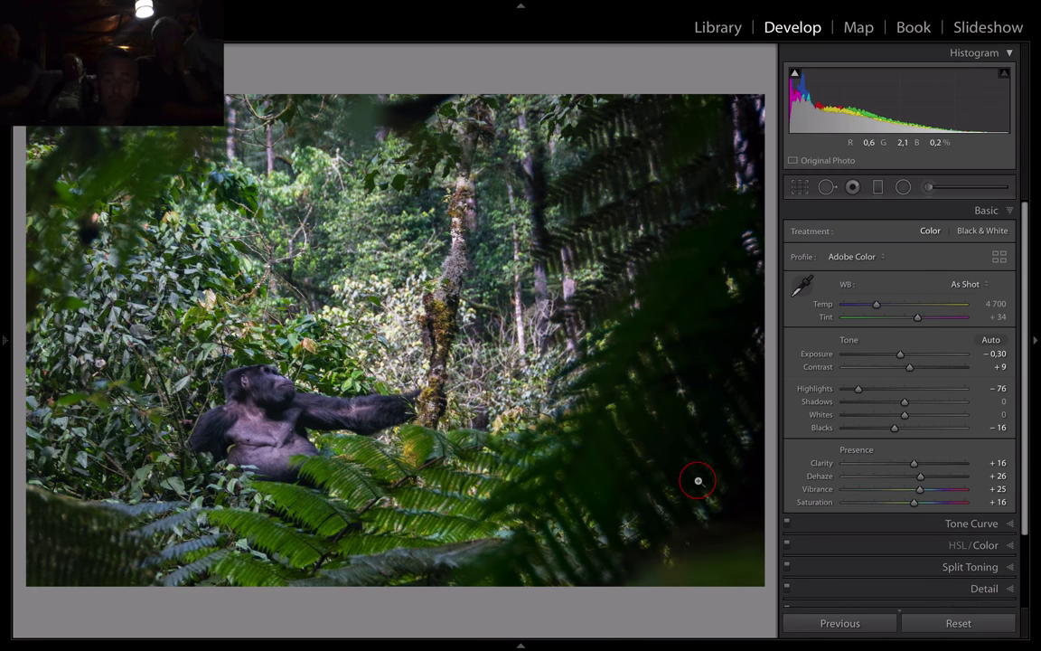
pyautogui.press('\\')
pyautogui.press('\\')
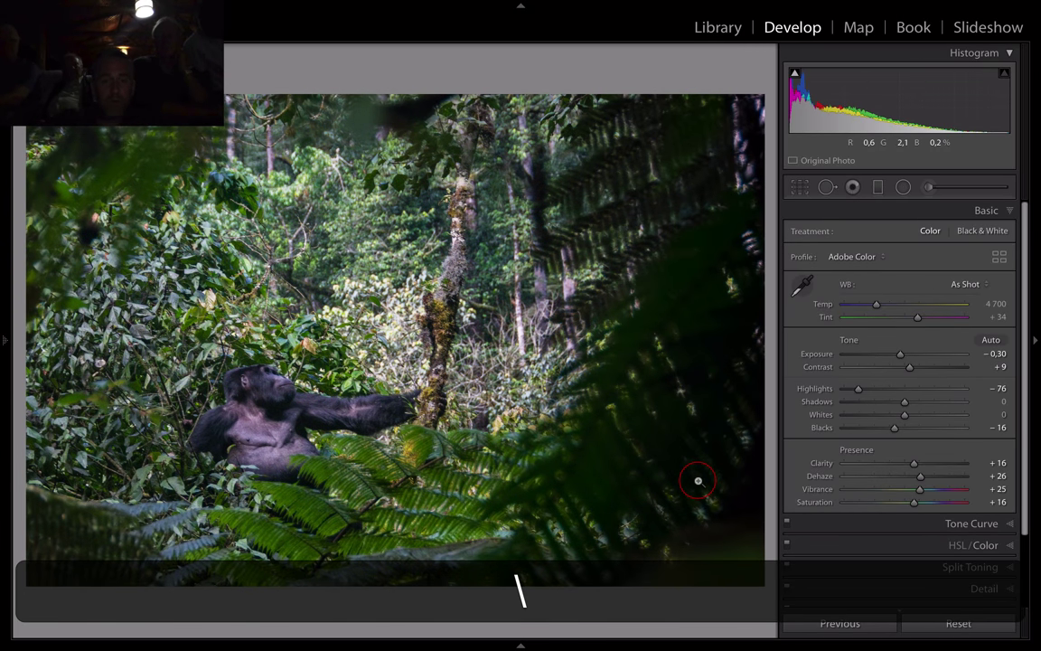
# Step: Compare the edited forest photo with its original side by side and view the result full screen
pyautogui.press('y')
pyautogui.press('y')
pyautogui.press('f')
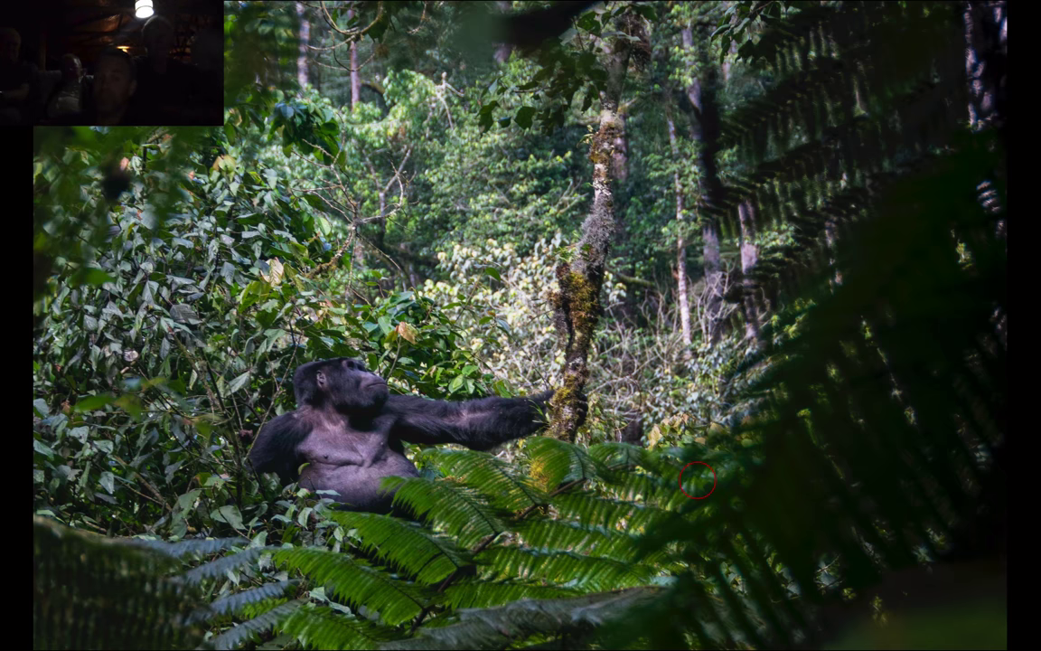
pyautogui.press('f')
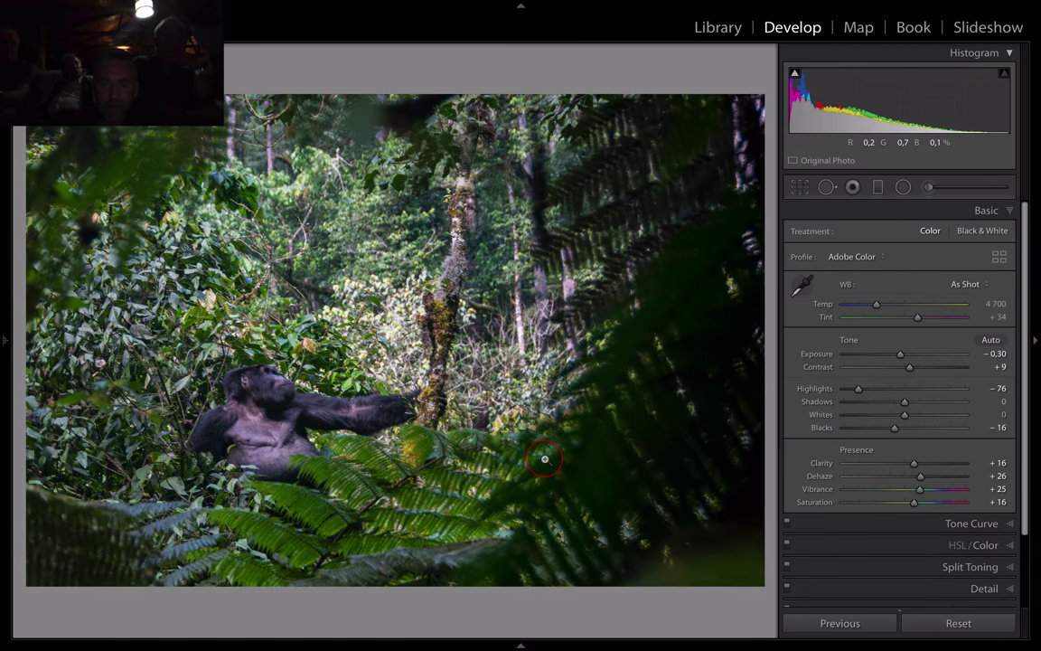
# Step: Move on to the close-up gorilla portrait and inspect it full screen
pyautogui.press('Right')
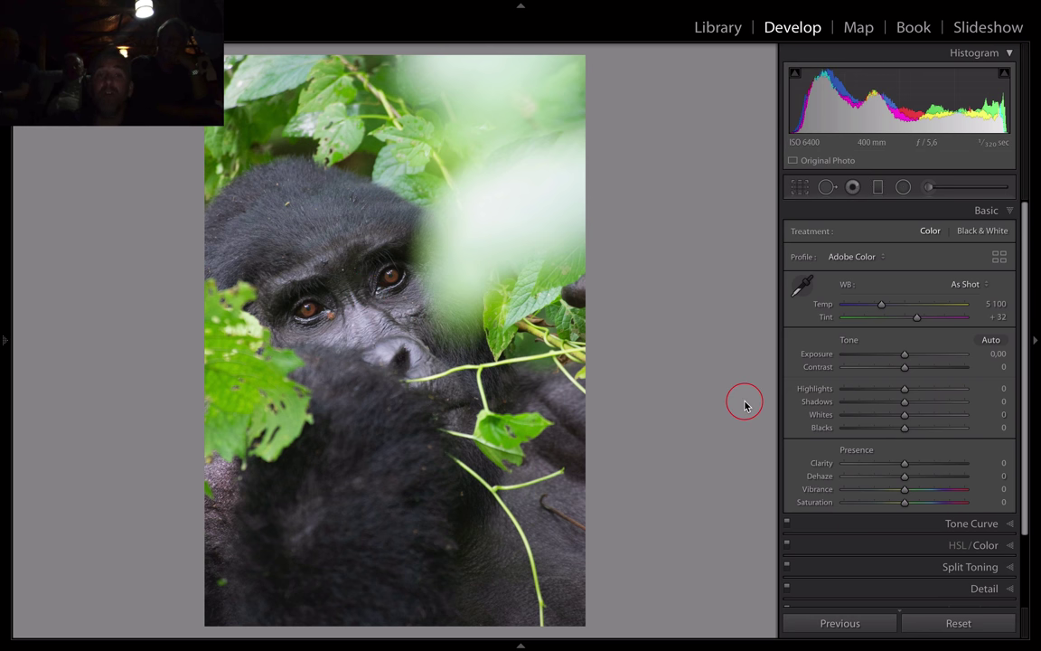
pyautogui.press('r')
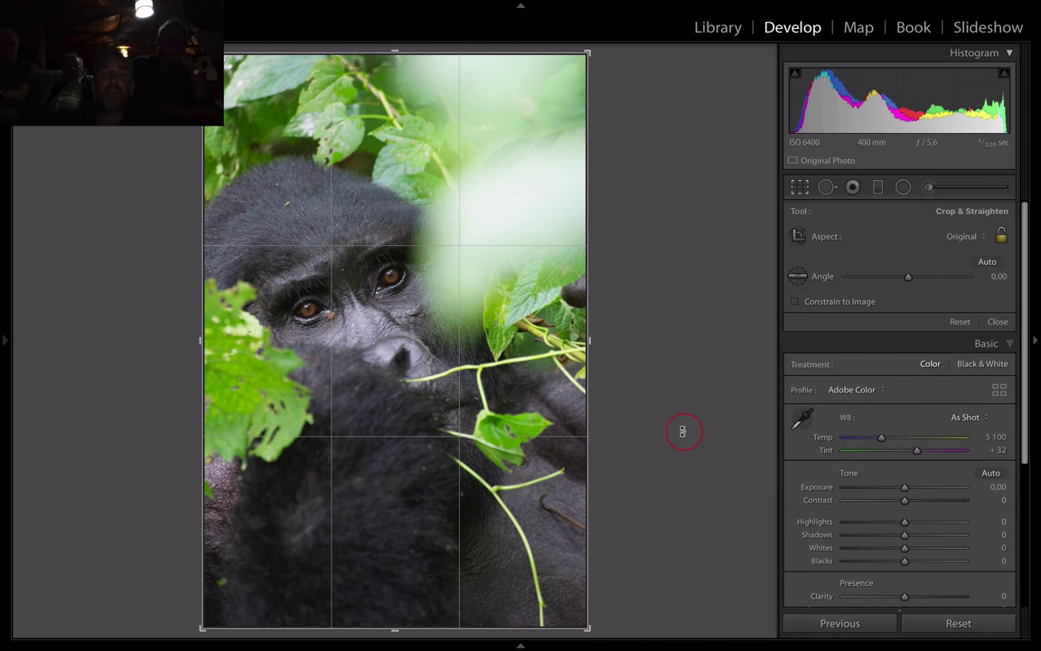
pyautogui.press('r')
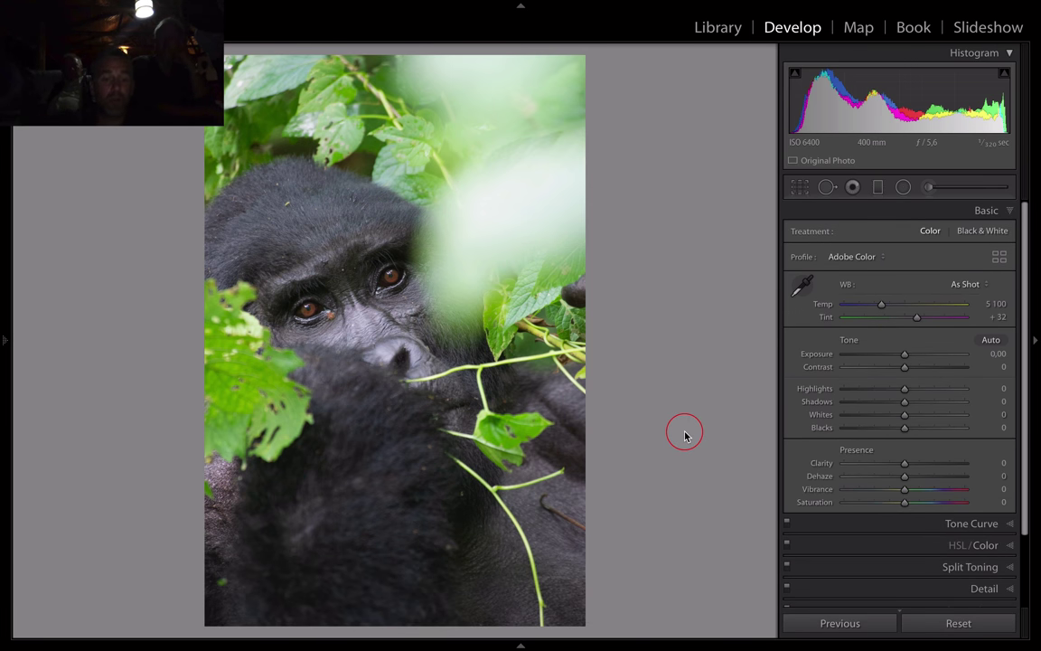
pyautogui.press('f')
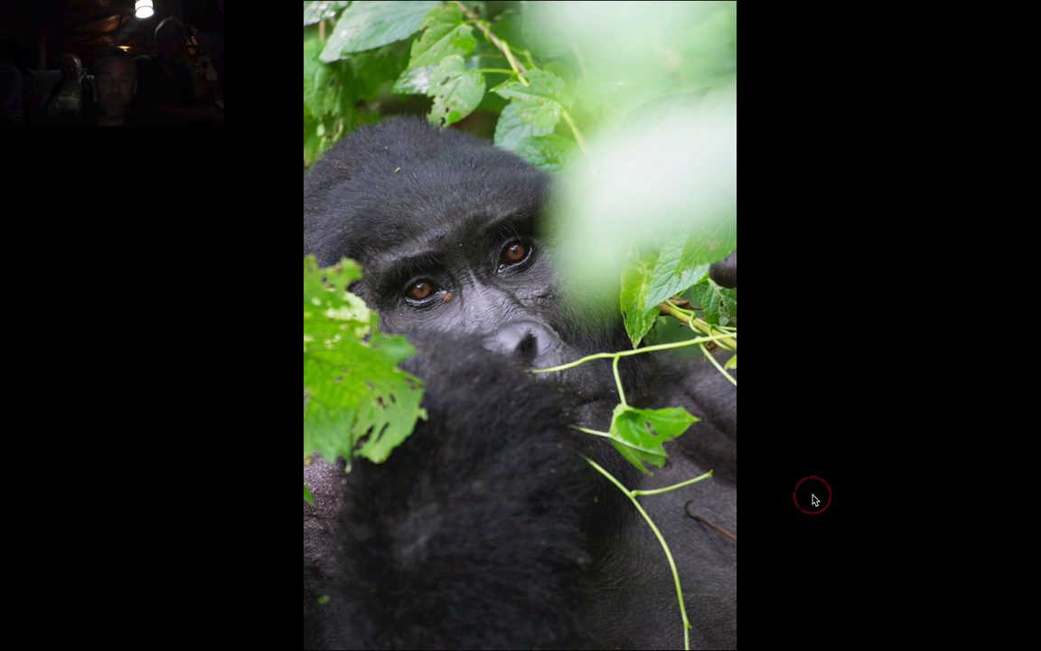
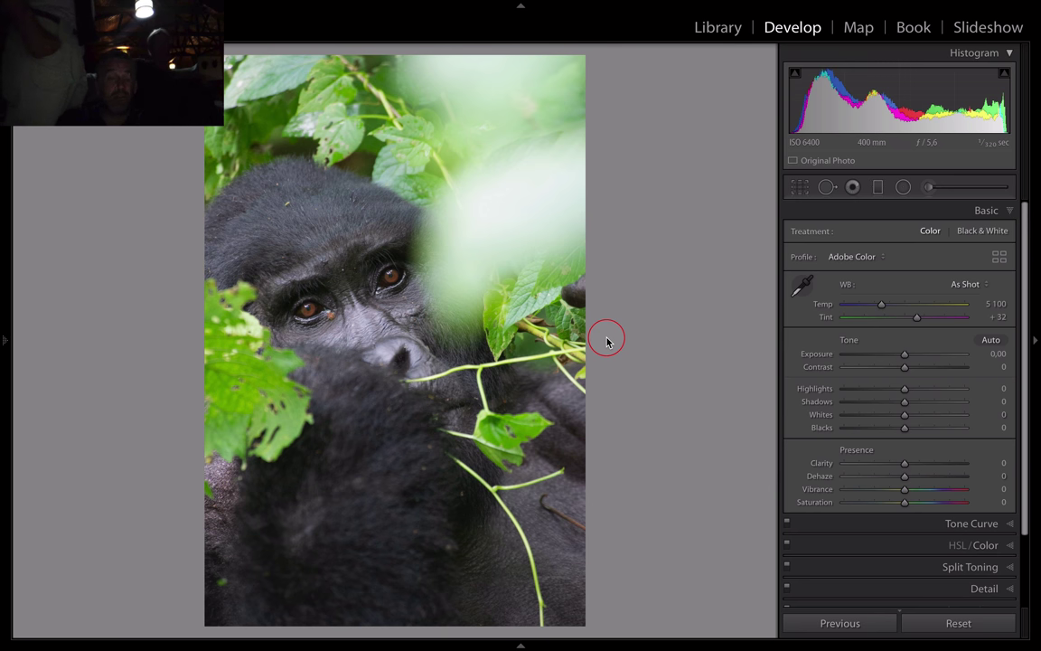
pyautogui.press('y')
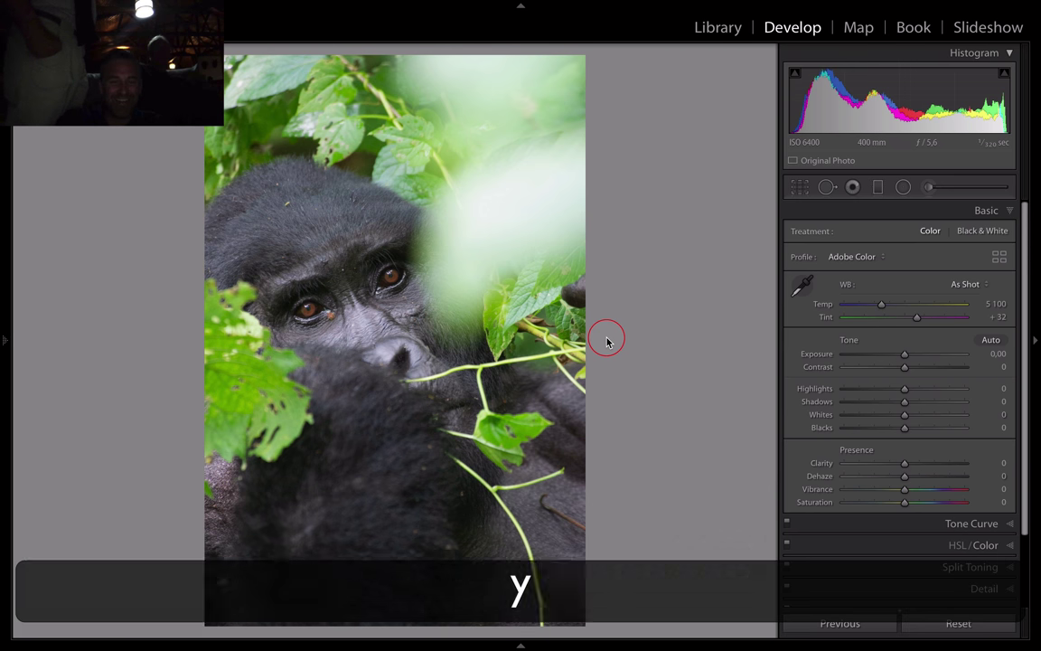
pyautogui.press('y')
pyautogui.press('r')
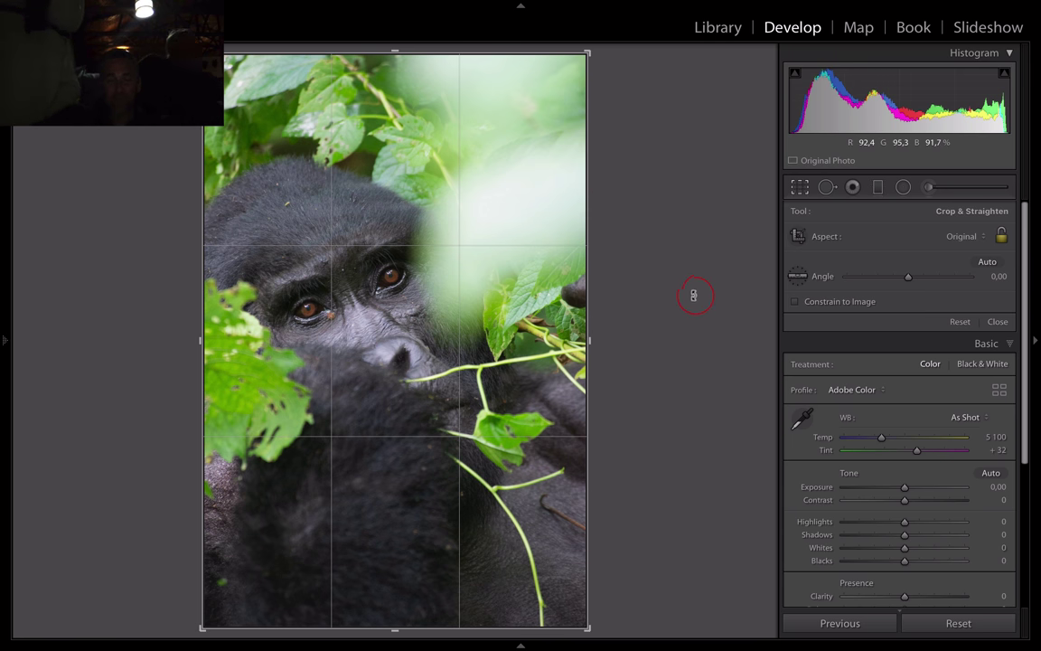
pyautogui.press('f')
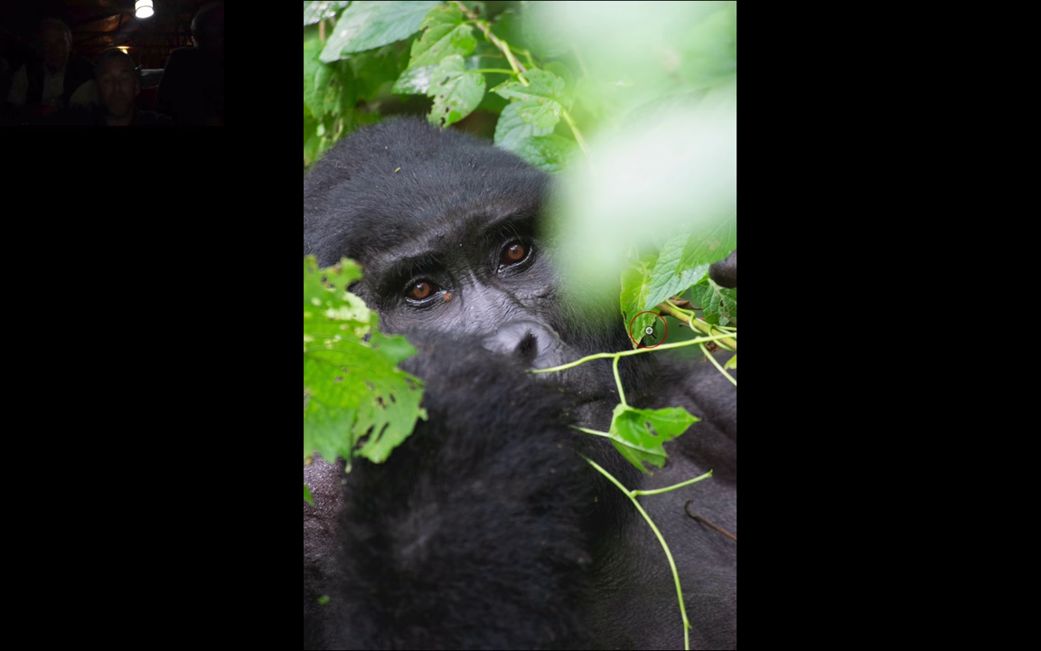
pyautogui.press('r')
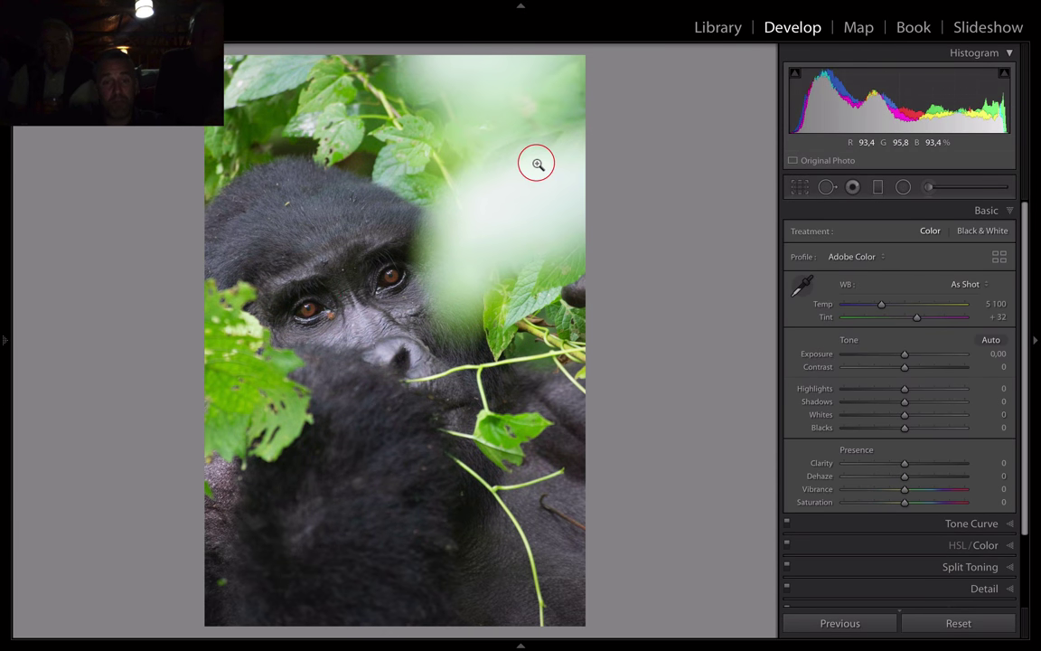
# Step: Crop the gorilla portrait to a 4 x 5 / 8 x 10 aspect, tightening the frame around the face and upper body
pyautogui.press('r')
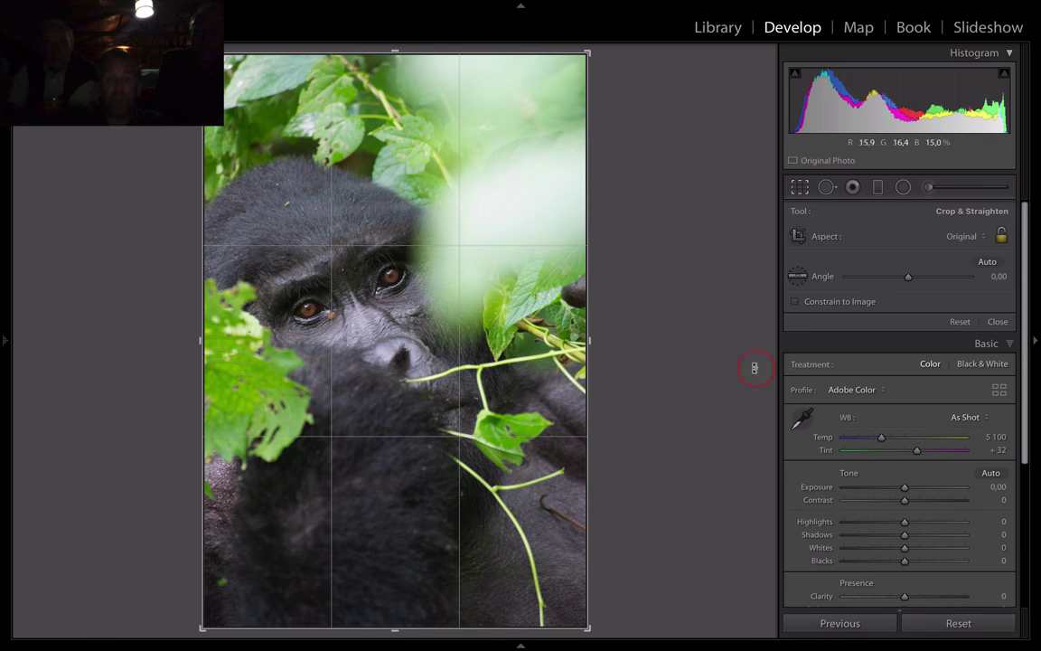
pyautogui.moveTo(978, 246); pyautogui.dragTo(918, 273)
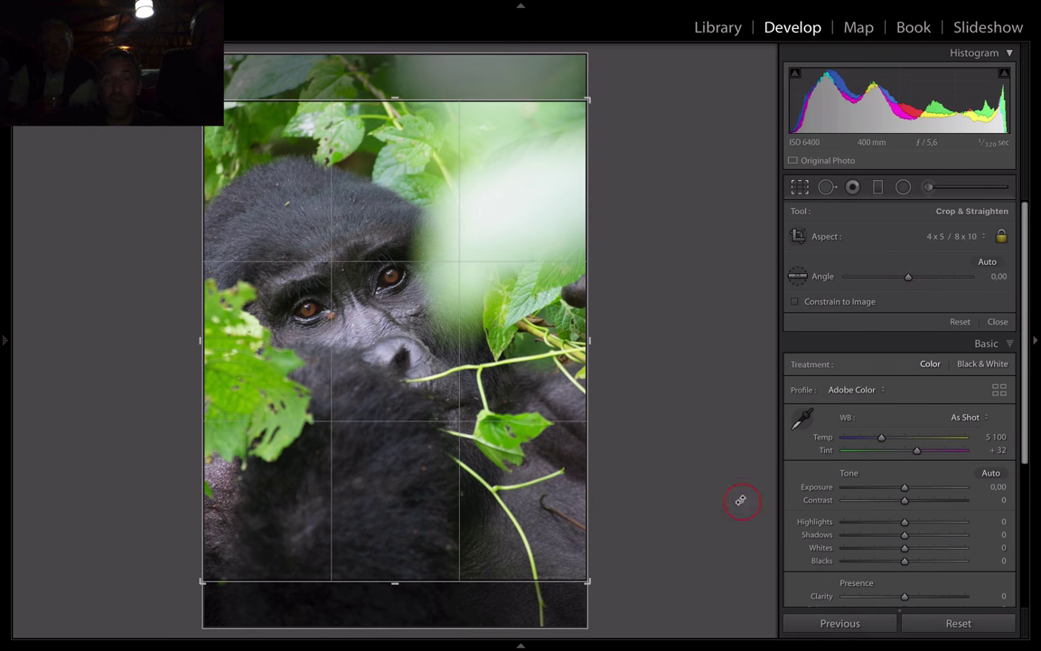
pyautogui.moveTo(557, 465)
pyautogui.mouseDown()
pyautogui.moveTo(558, 448)
pyautogui.moveTo(553, 467)
pyautogui.mouseUp()
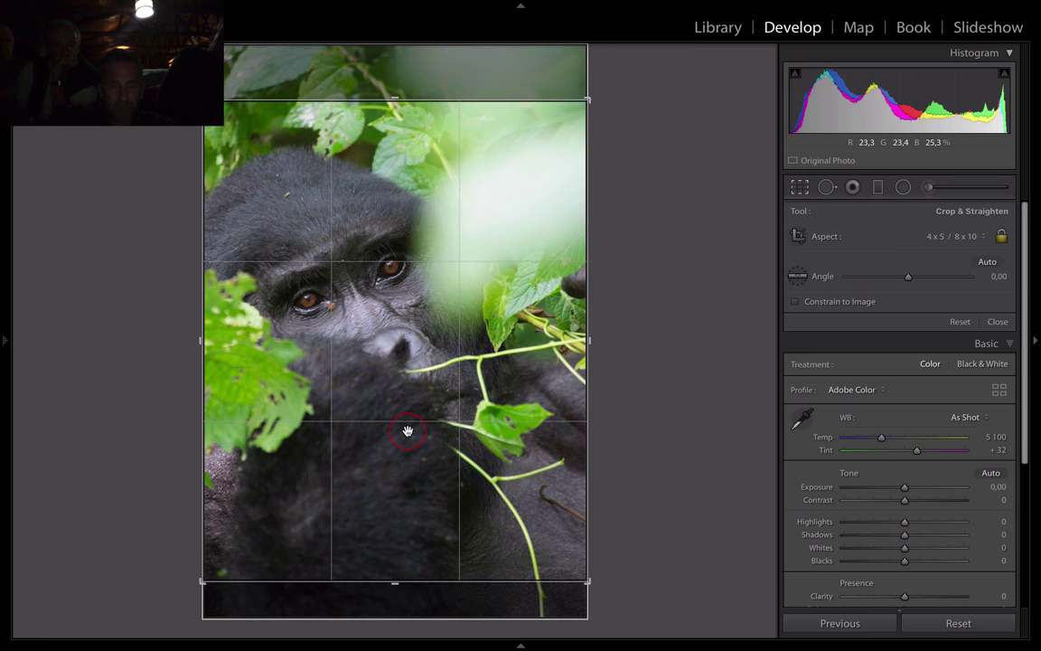
pyautogui.moveTo(409, 432); pyautogui.dragTo(408, 428)
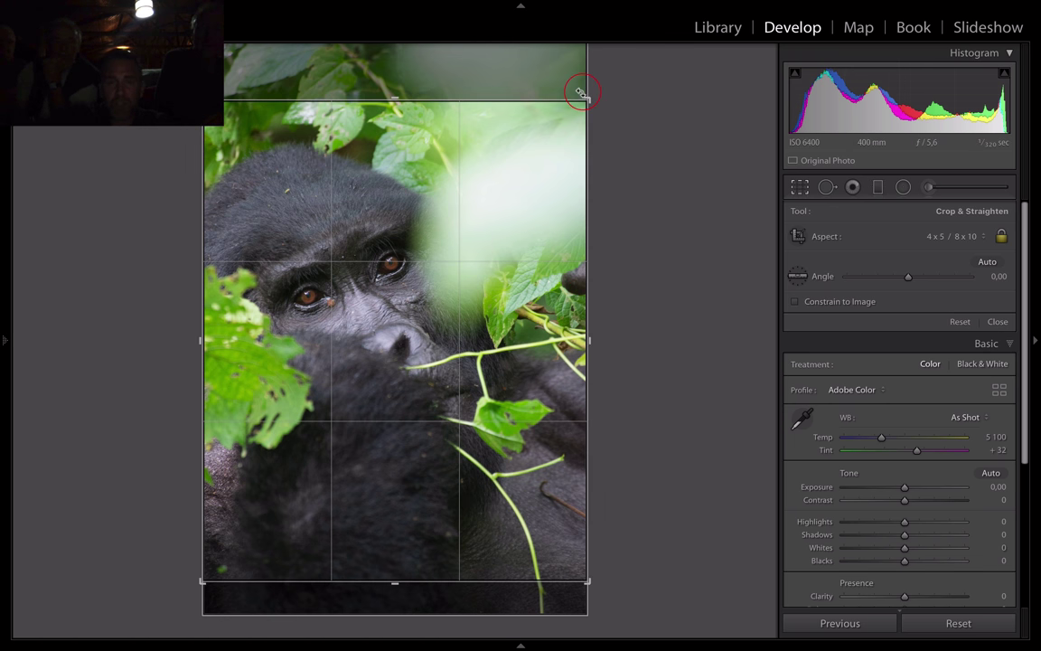
pyautogui.moveTo(590, 97); pyautogui.dragTo(574, 119)
pyautogui.moveTo(525, 274); pyautogui.dragTo(522, 289)
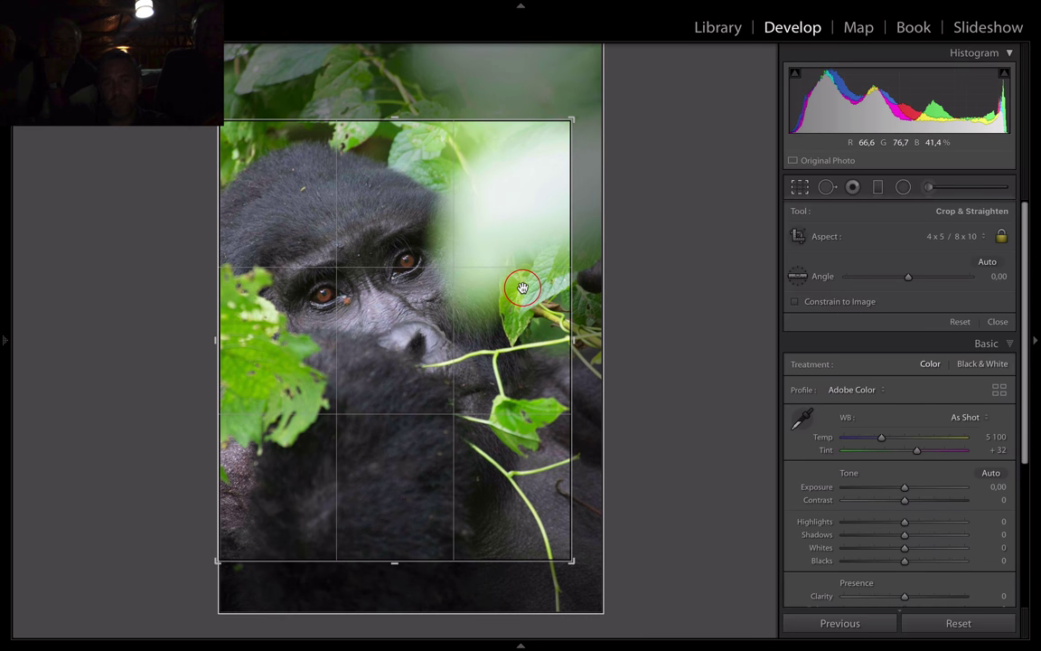
pyautogui.press('Return')
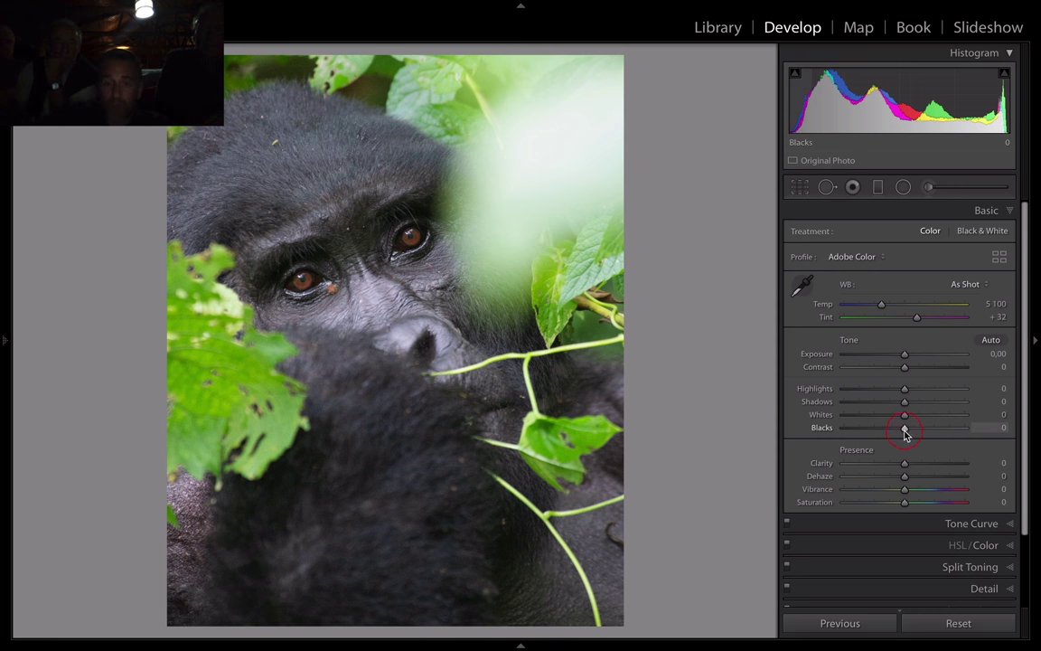
# Step: Set Blacks to −18 and Whites to +22, and compare the portrait with its original side by side
pyautogui.moveTo(904, 429)
pyautogui.mouseDown()
pyautogui.moveTo(855, 436)
pyautogui.moveTo(892, 443)
pyautogui.moveTo(984, 418)
pyautogui.moveTo(922, 421)
pyautogui.mouseUp()
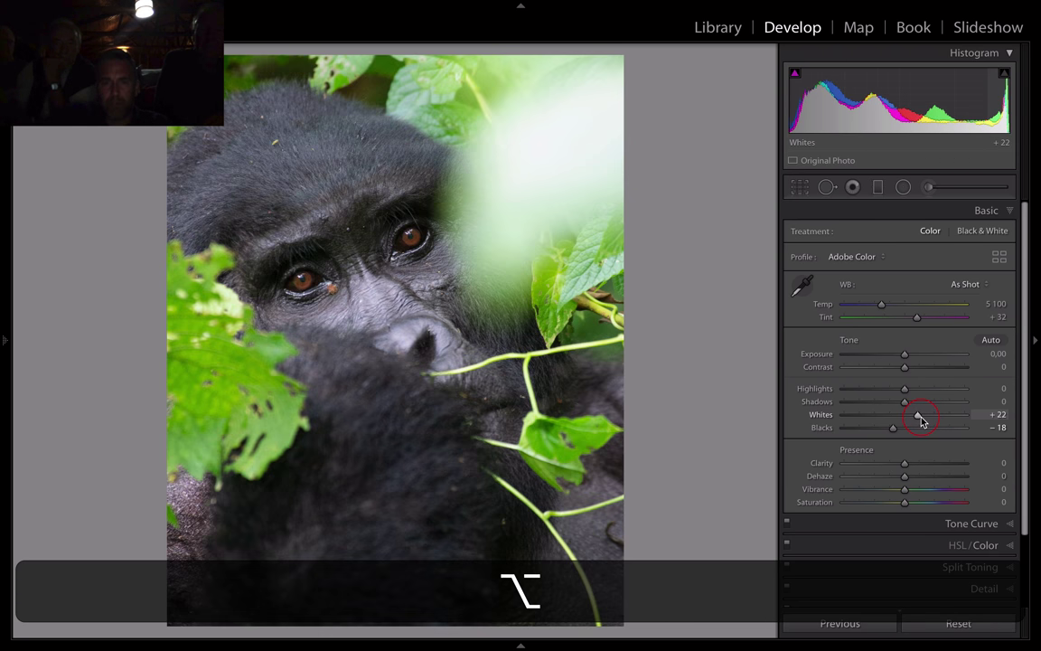
pyautogui.press('y')
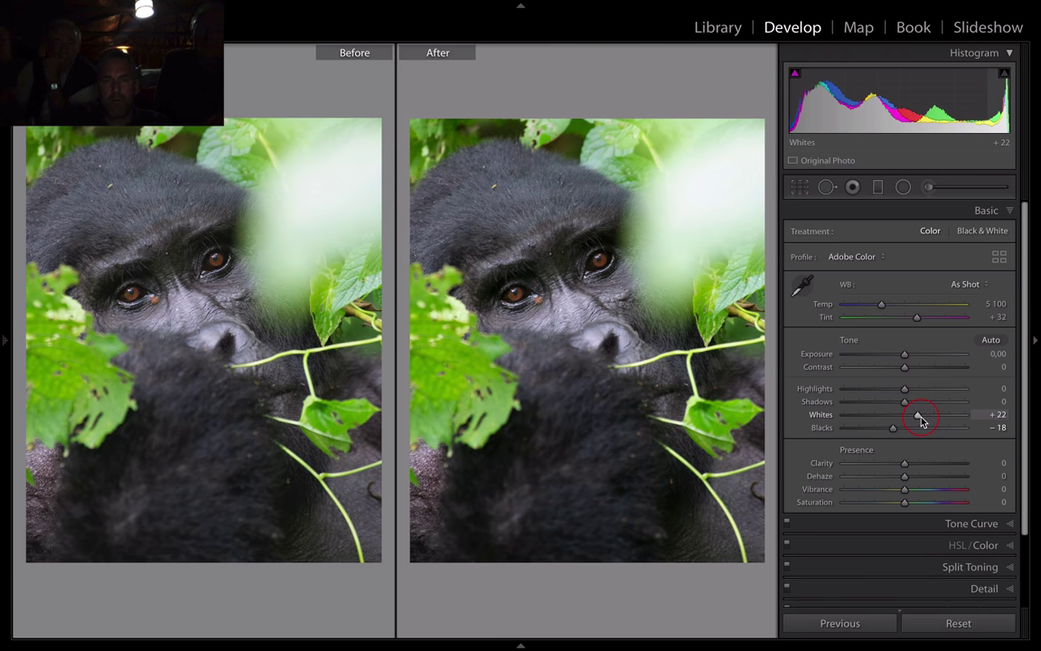
pyautogui.press('y')
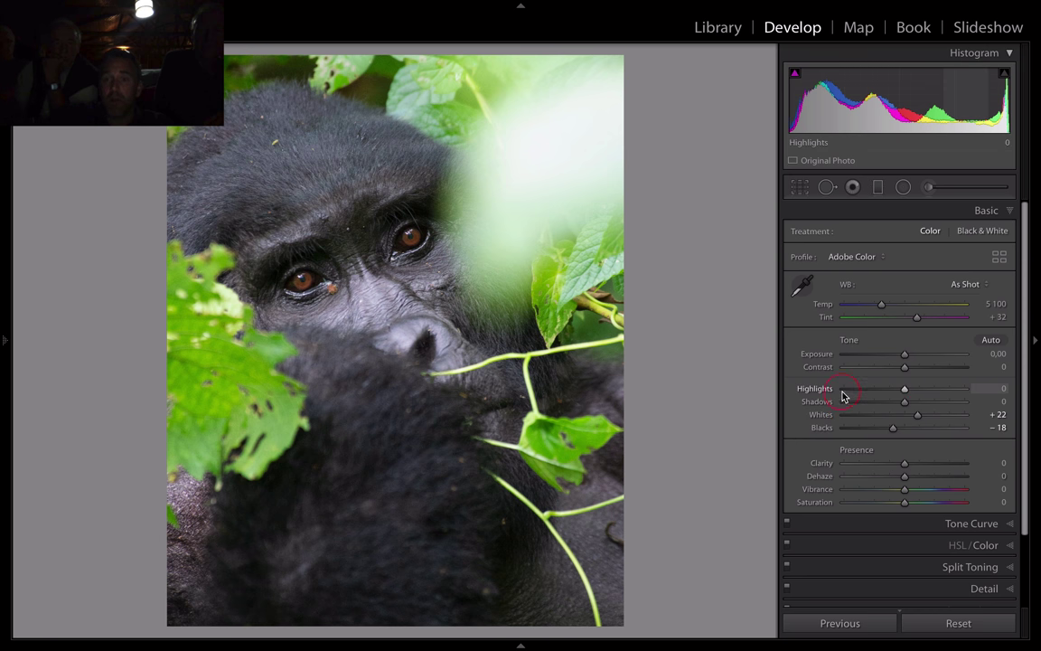
# Step: Set Highlights to −80 and Contrast to +8, trying Exposure at −2.15 and resetting it to 0
pyautogui.moveTo(897, 391); pyautogui.dragTo(855, 394)
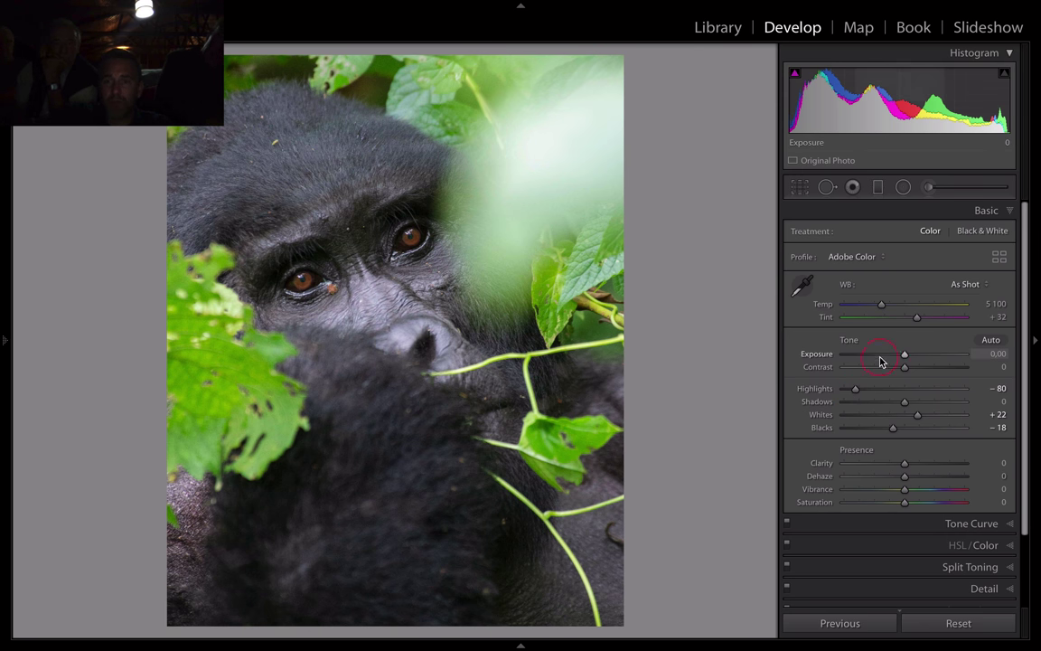
pyautogui.click(904, 369)
pyautogui.moveTo(903, 371); pyautogui.dragTo(909, 378)
pyautogui.click(909, 362)
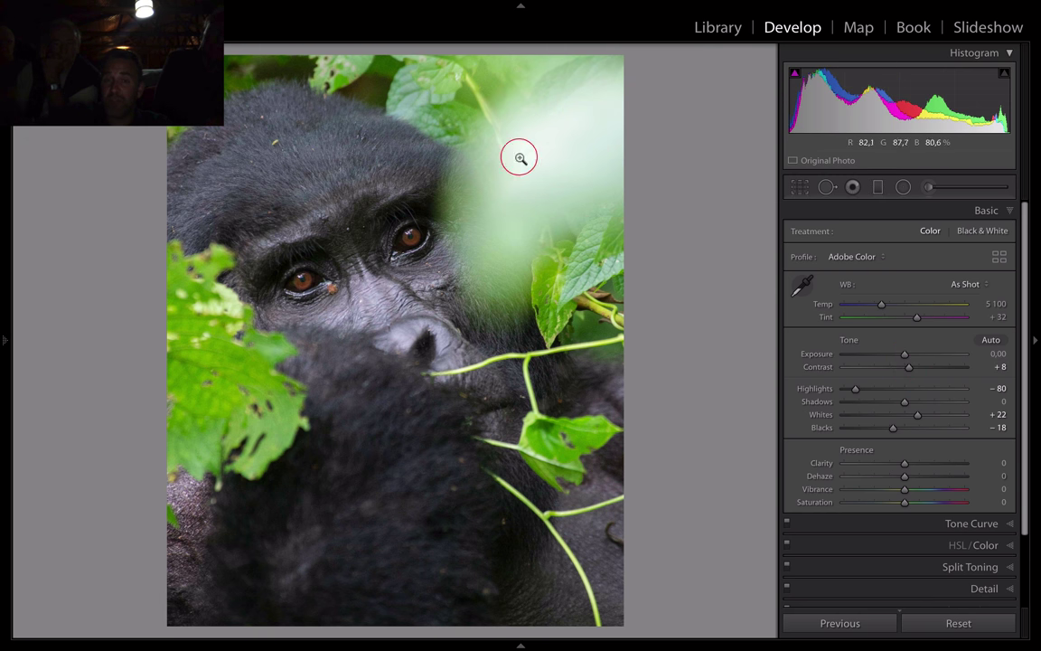
pyautogui.moveTo(915, 358); pyautogui.dragTo(880, 358)
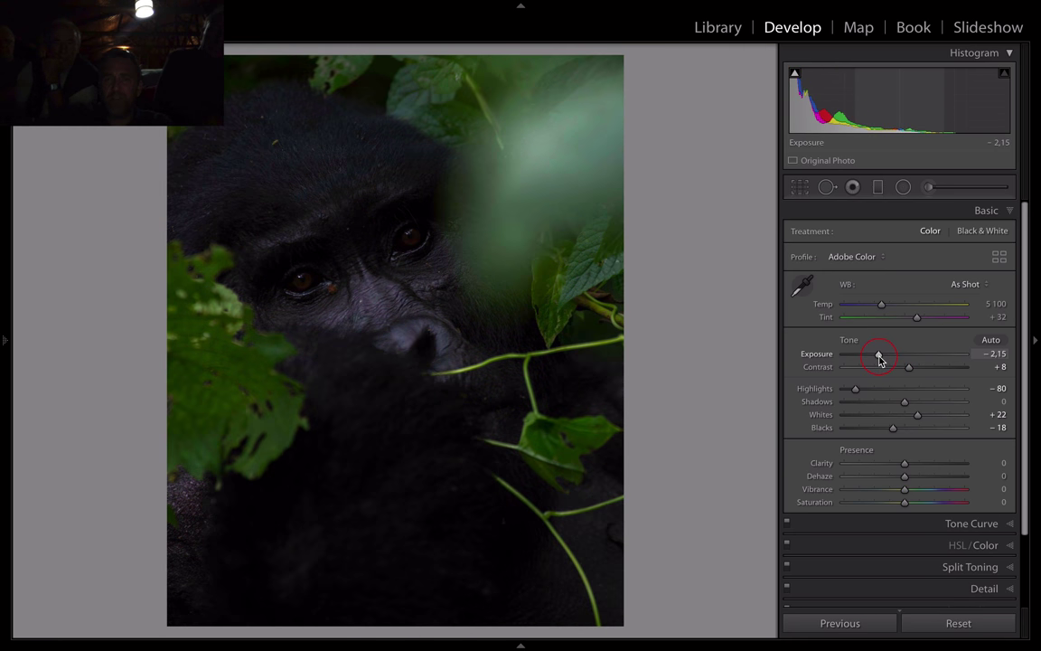
pyautogui.doubleClick(880, 359)
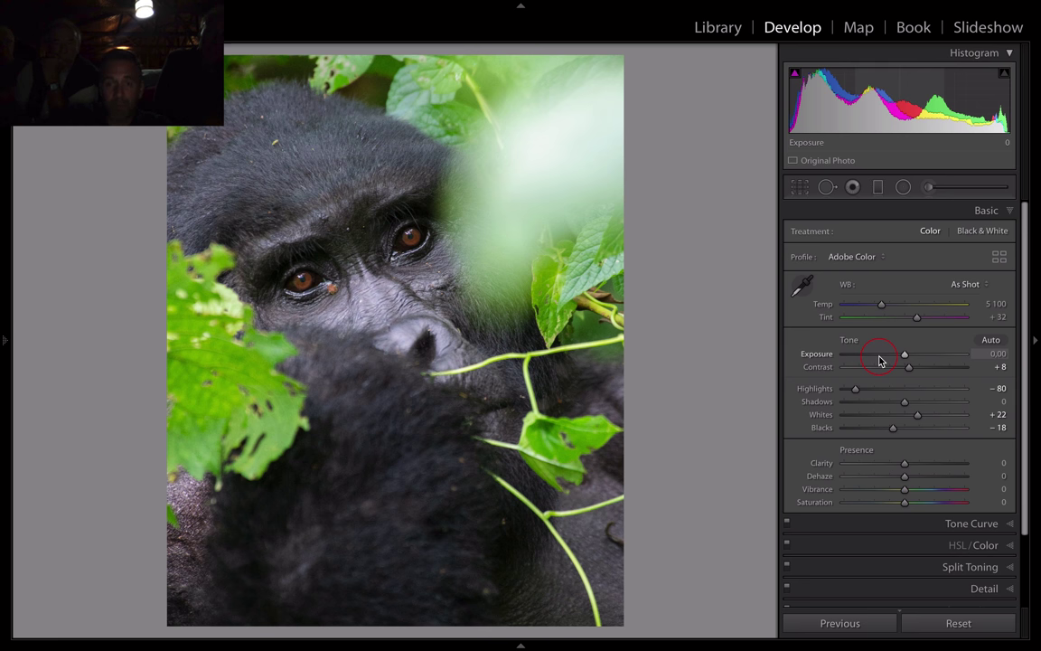
# Step: Set Clarity to +17, Dehaze to +10, Vibrance to +13 and Saturation to +8, and compare with the original side by side
pyautogui.moveTo(905, 463)
pyautogui.mouseDown()
pyautogui.moveTo(980, 466)
pyautogui.moveTo(913, 464)
pyautogui.moveTo(904, 479)
pyautogui.moveTo(1013, 480)
pyautogui.moveTo(908, 486)
pyautogui.mouseUp()
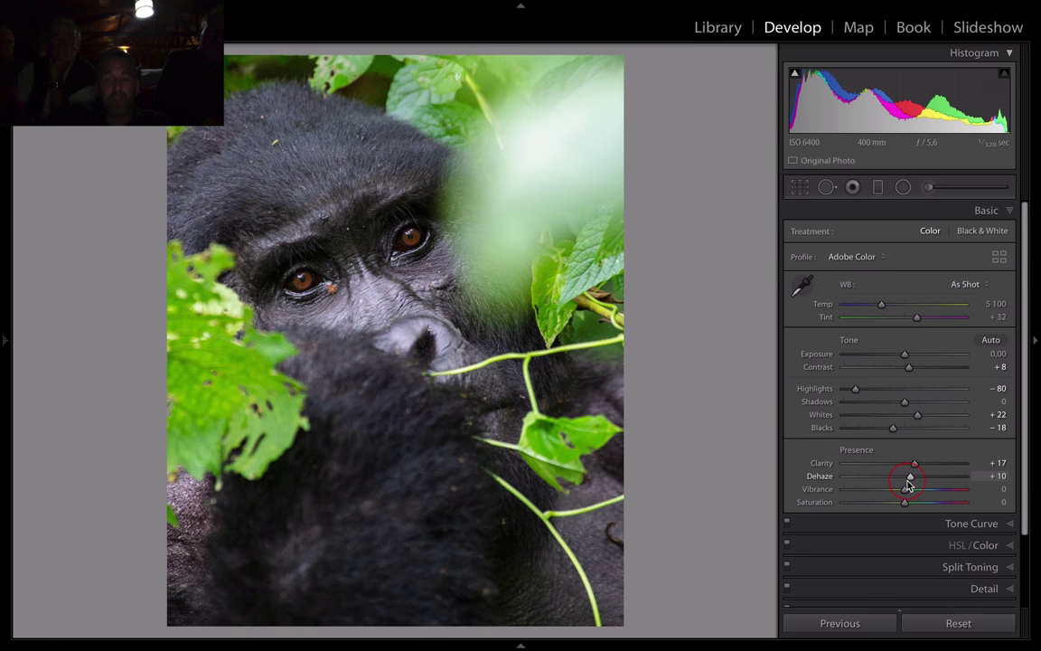
pyautogui.scroll(-3, 941, 497)
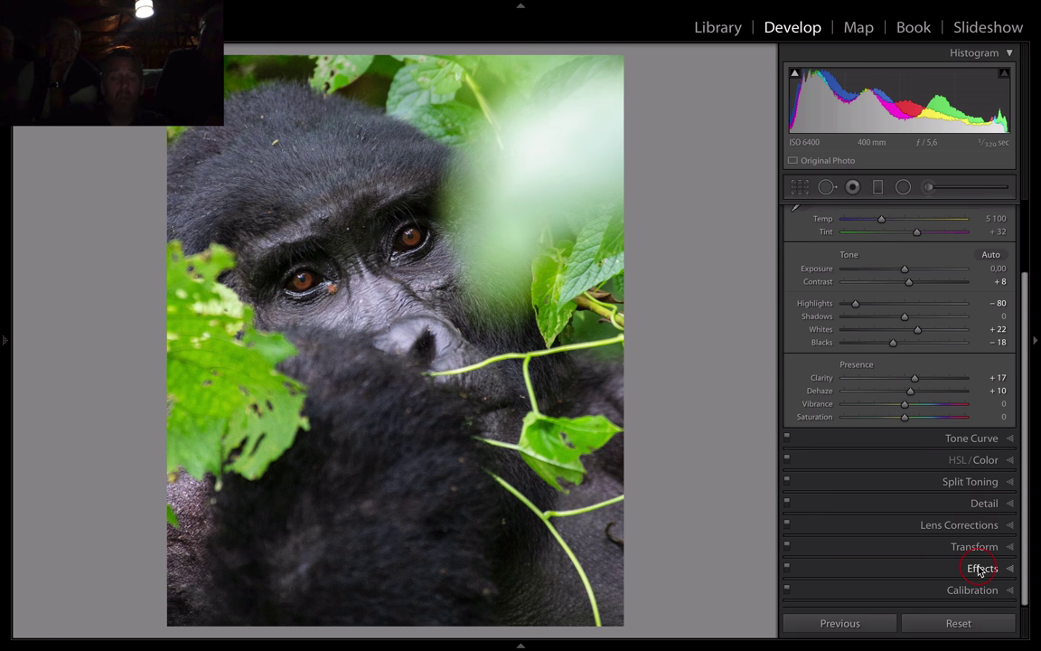
pyautogui.scroll(3, 913, 512)
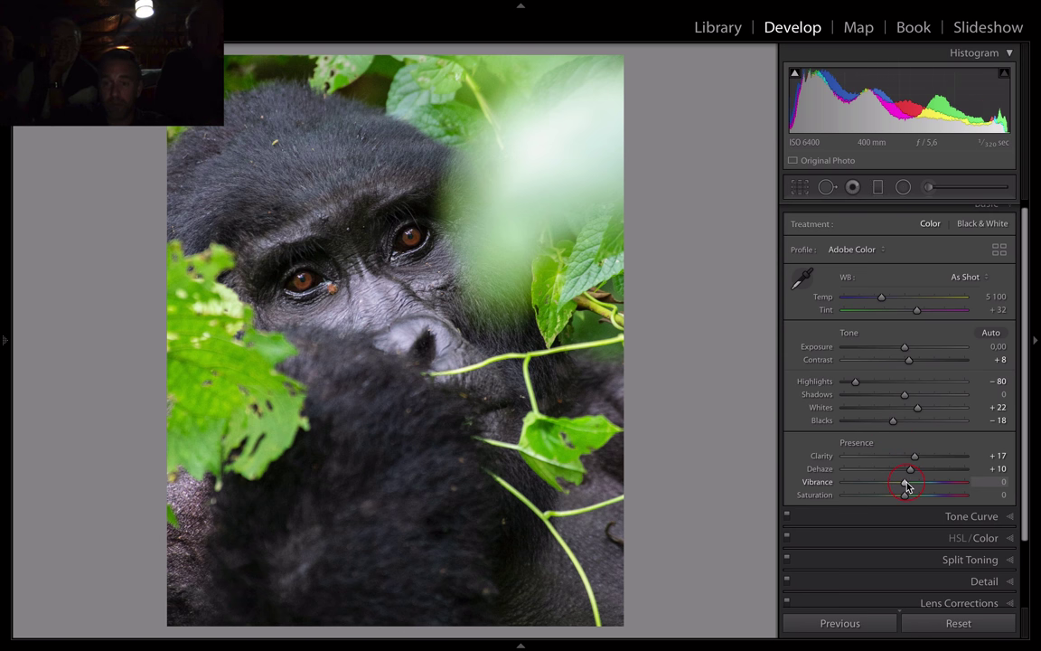
pyautogui.moveTo(970, 485); pyautogui.dragTo(912, 485)
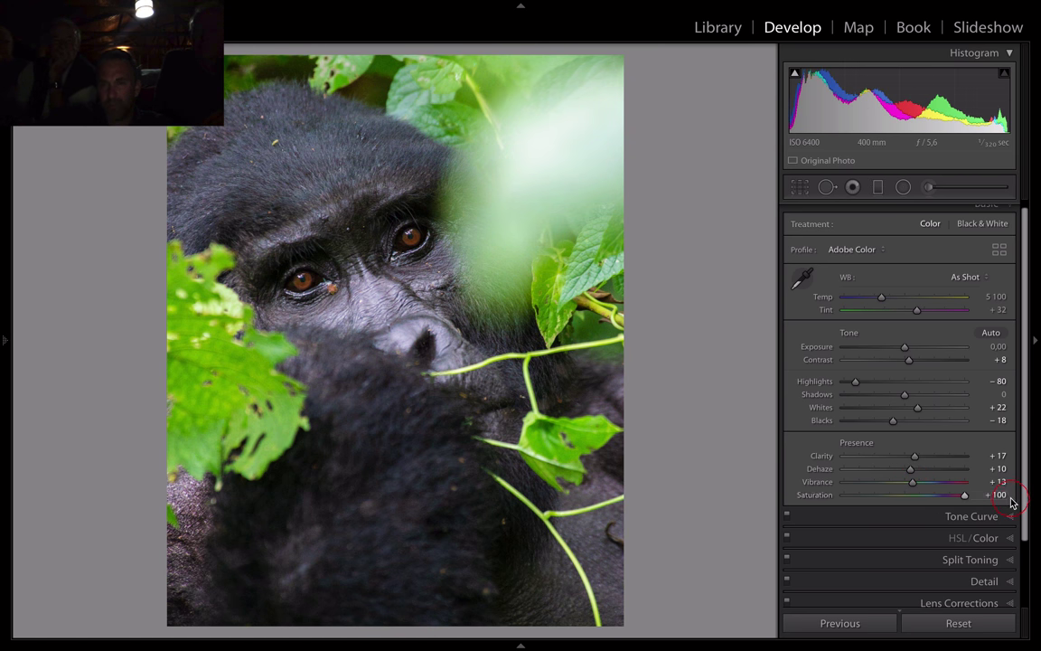
pyautogui.moveTo(1013, 503); pyautogui.dragTo(909, 504)
pyautogui.press('y')
pyautogui.click(318, 337)
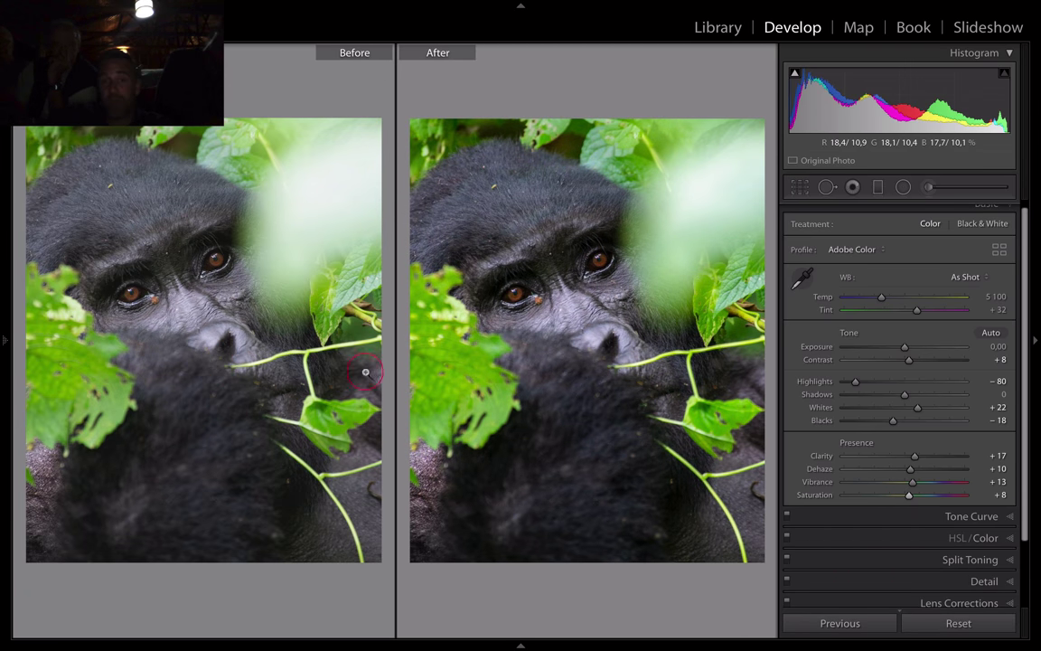
pyautogui.press('y')
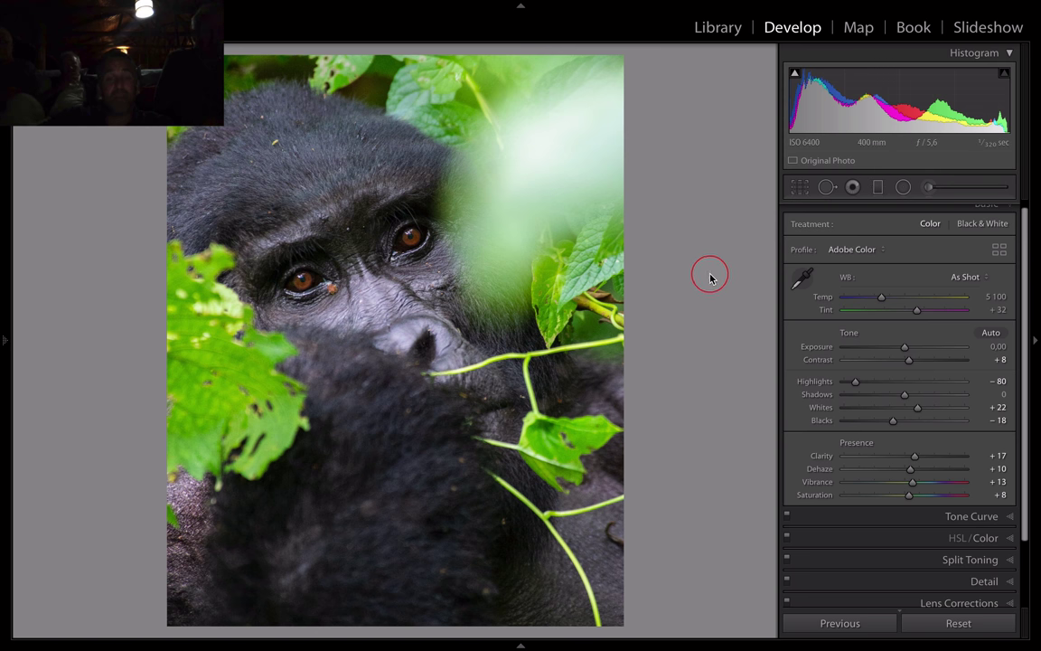
# Step: Try the Black & White treatment on the gorilla portrait and return it to Color
pyautogui.press('v')
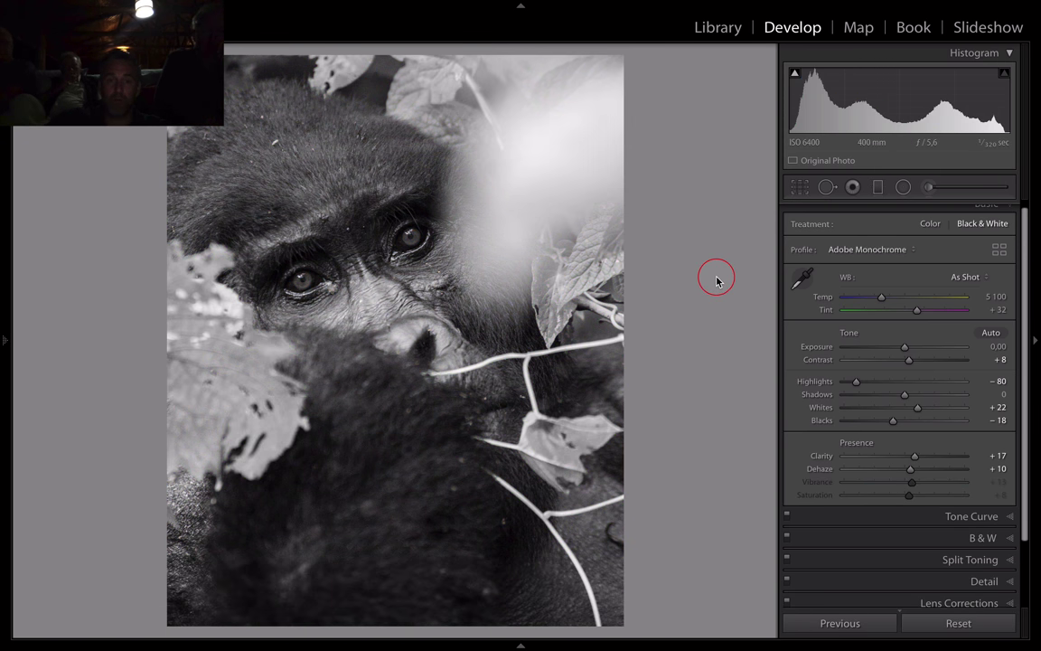
pyautogui.press('v')
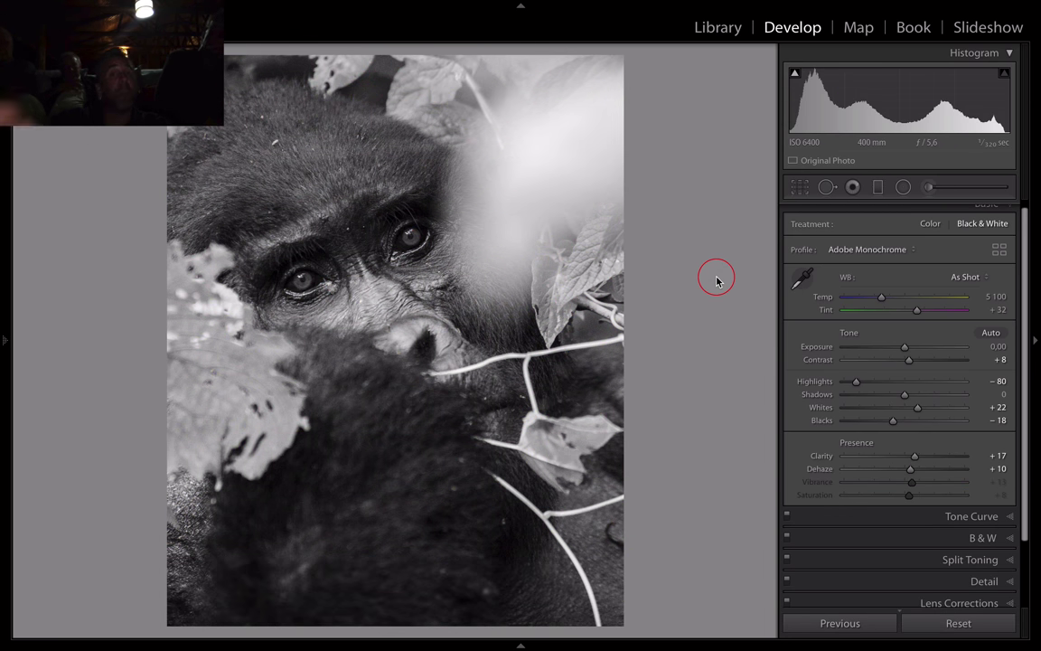
pyautogui.press('v')
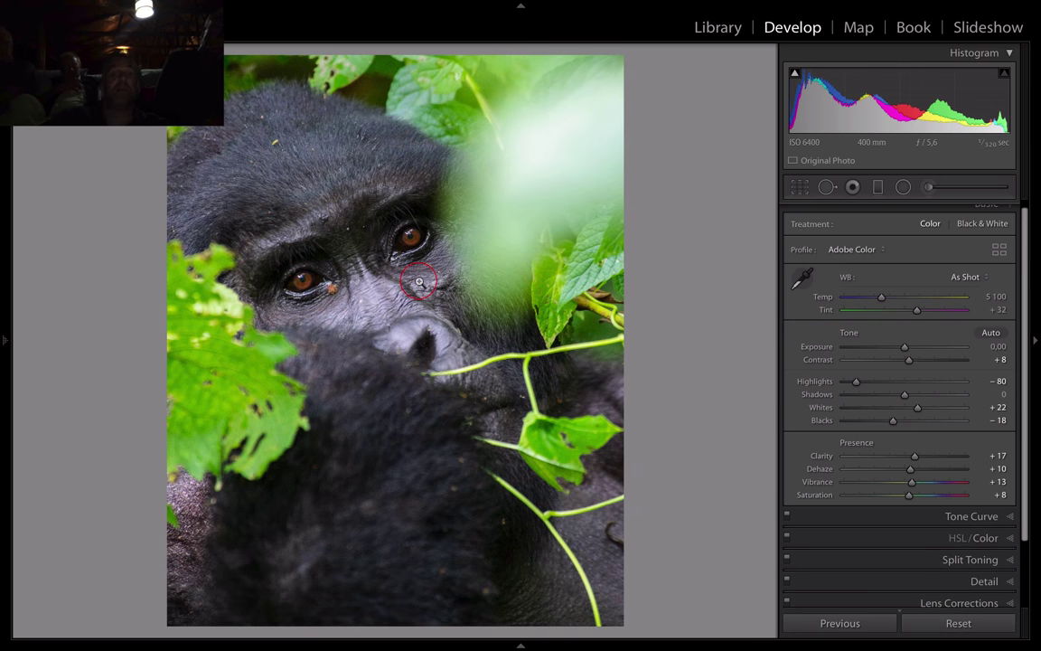
# Step: Open the portrait in Silver Efex Pro 2 as a 16-bit sRGB TIFF copy with Lightroom adjustments, at resolution 240 without compression
pyautogui.rightClick(311, 274)
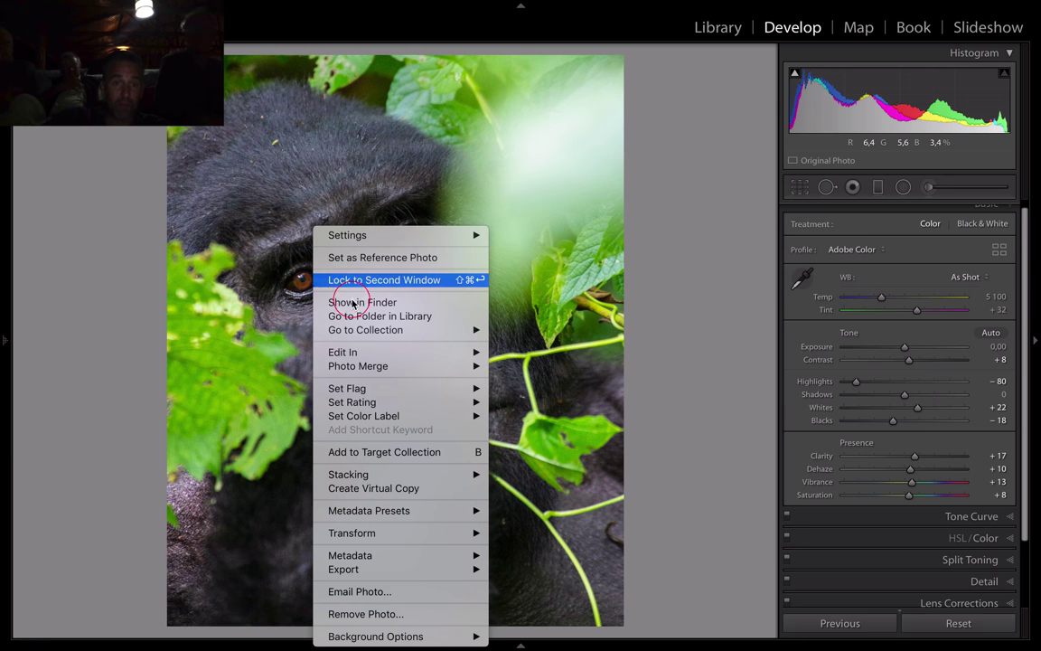
pyautogui.moveTo(382, 354)
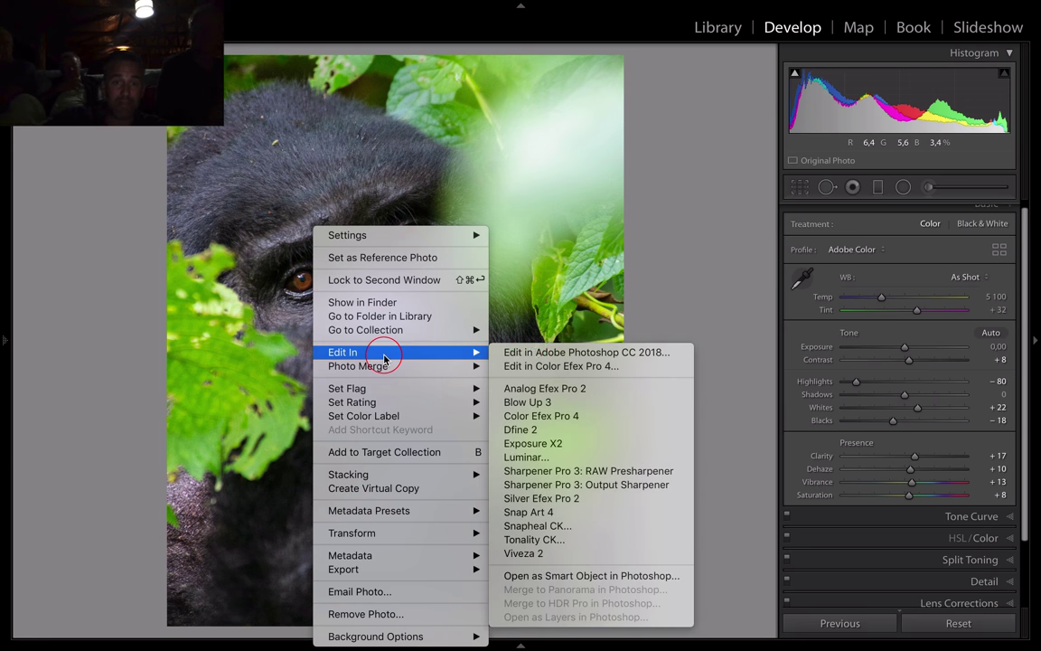
pyautogui.click(571, 508)
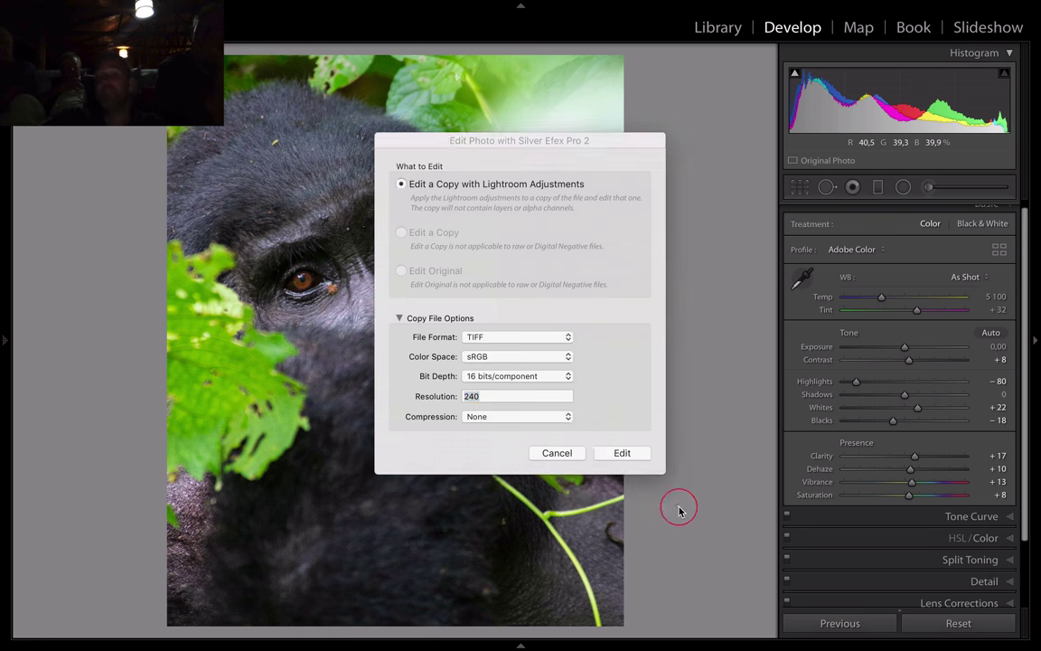
pyautogui.click(623, 456)
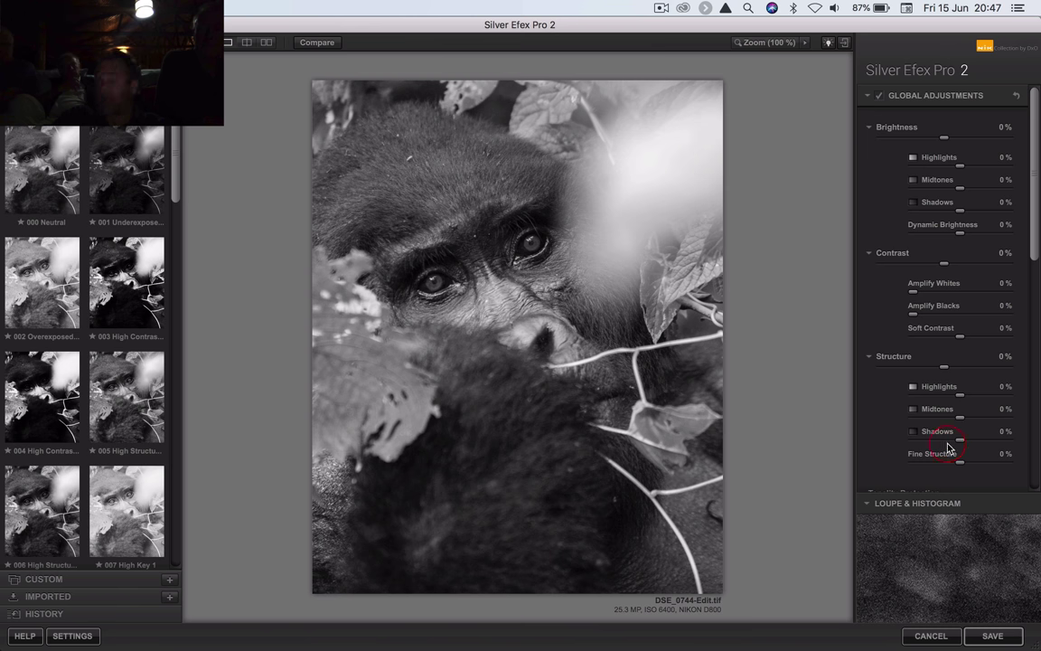
pyautogui.moveTo(963, 585)
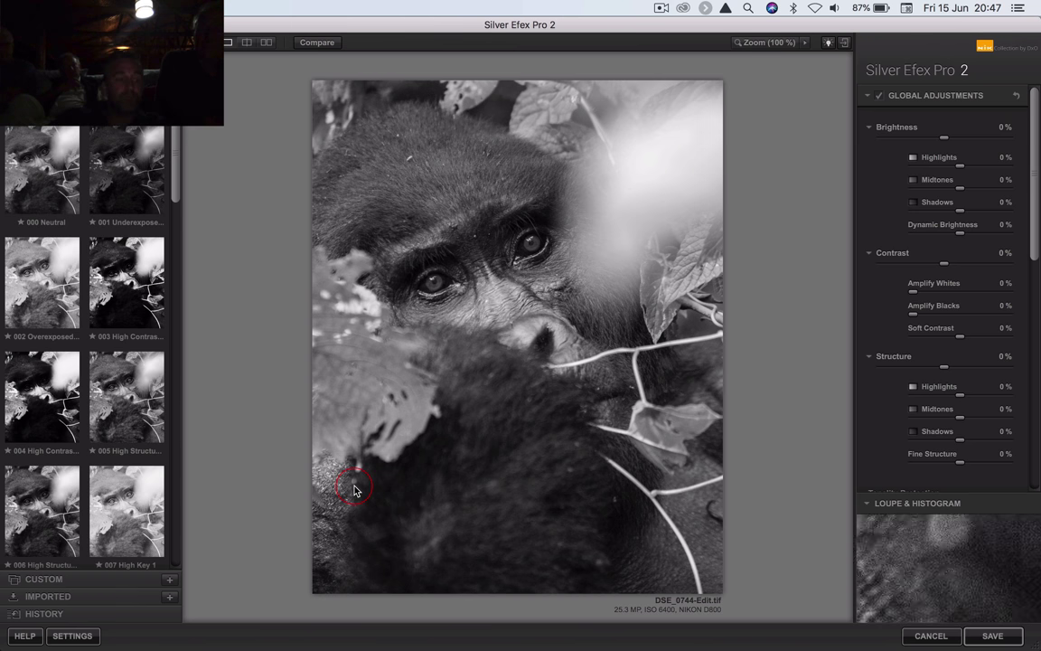
# Step: Preview the black-and-white presets from 000 Neutral through 019 Fine Art Process, and settle on preset 016 Full Dynamic
pyautogui.click(33, 185)
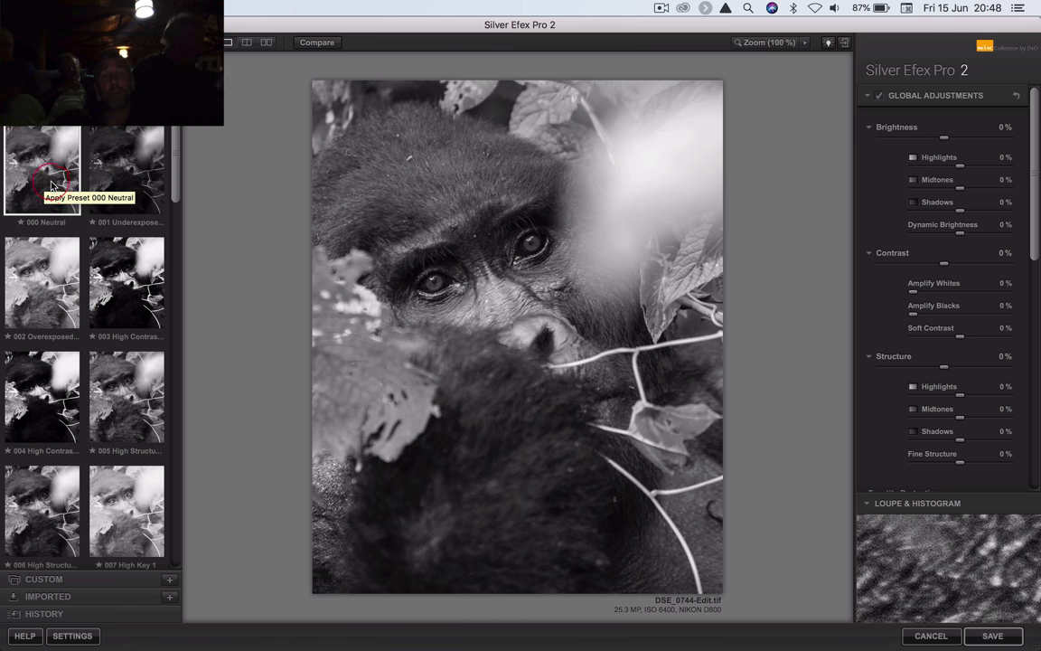
pyautogui.click(53, 178)
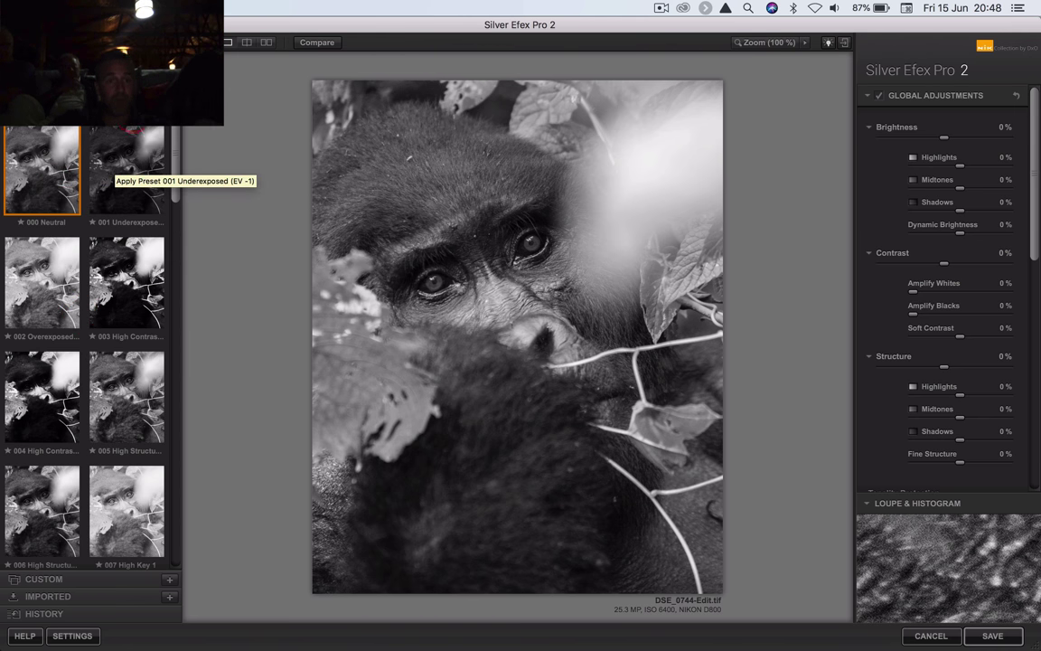
pyautogui.press('Right')
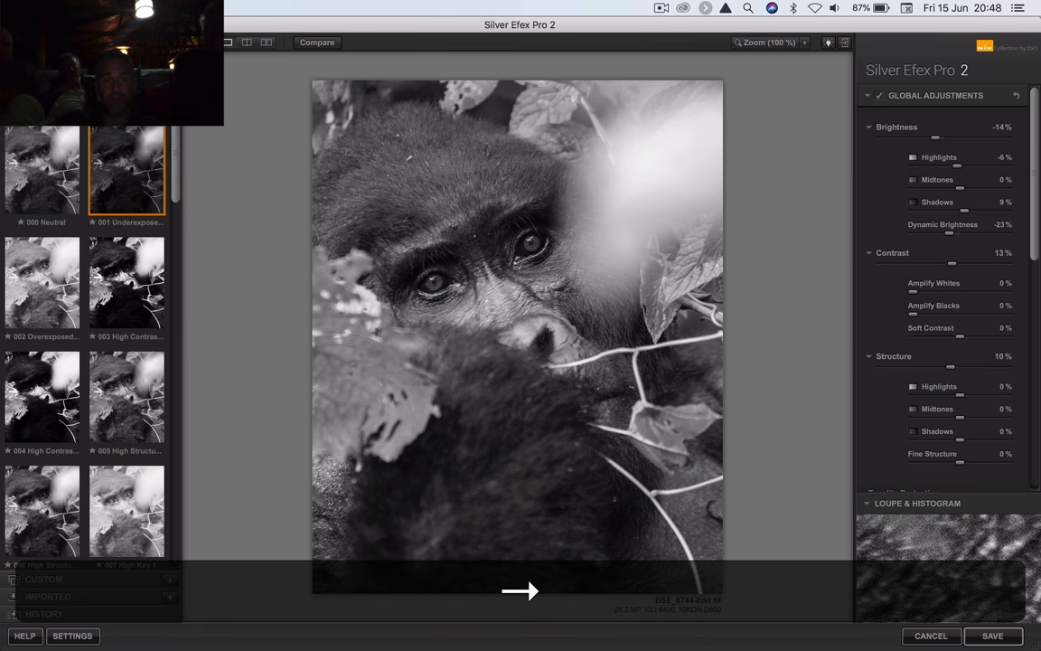
pyautogui.press('Right')
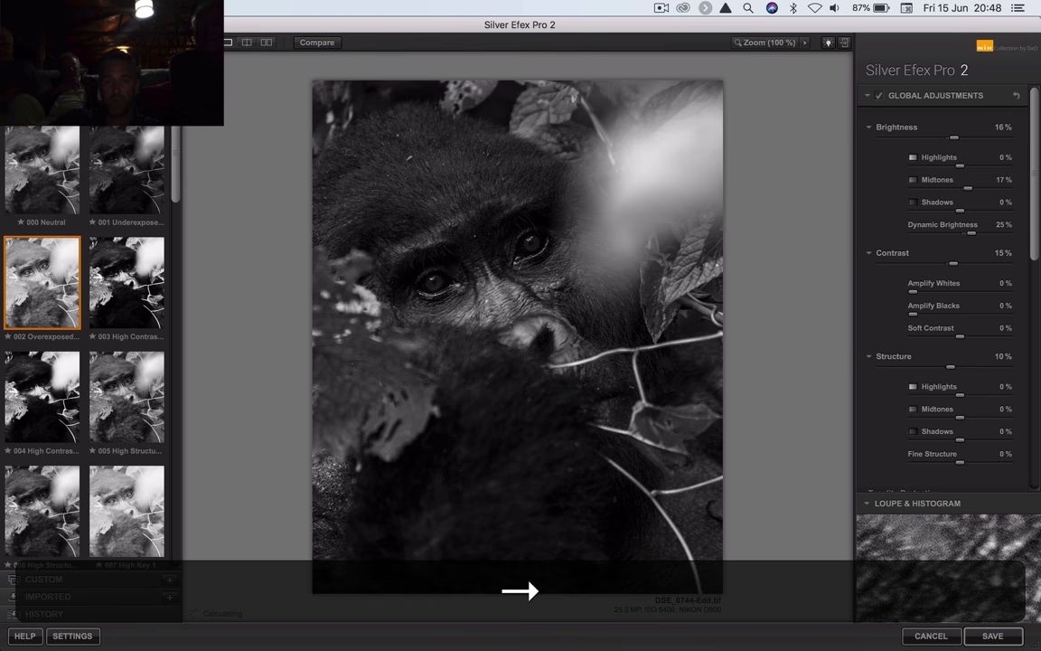
pyautogui.press('Right')
pyautogui.press('Right')
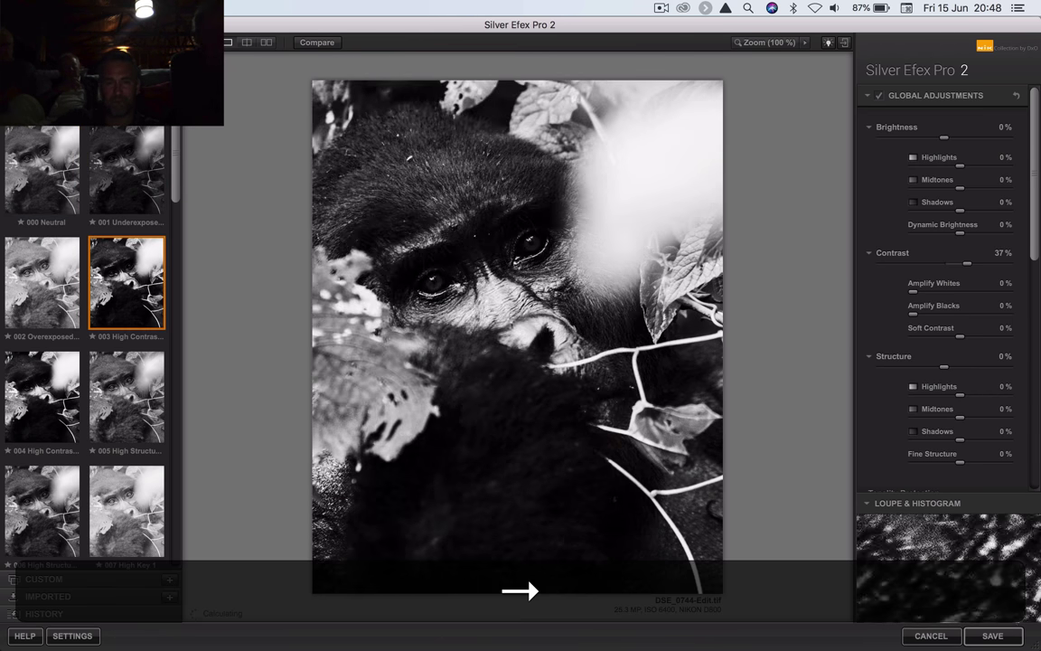
pyautogui.press('Right')
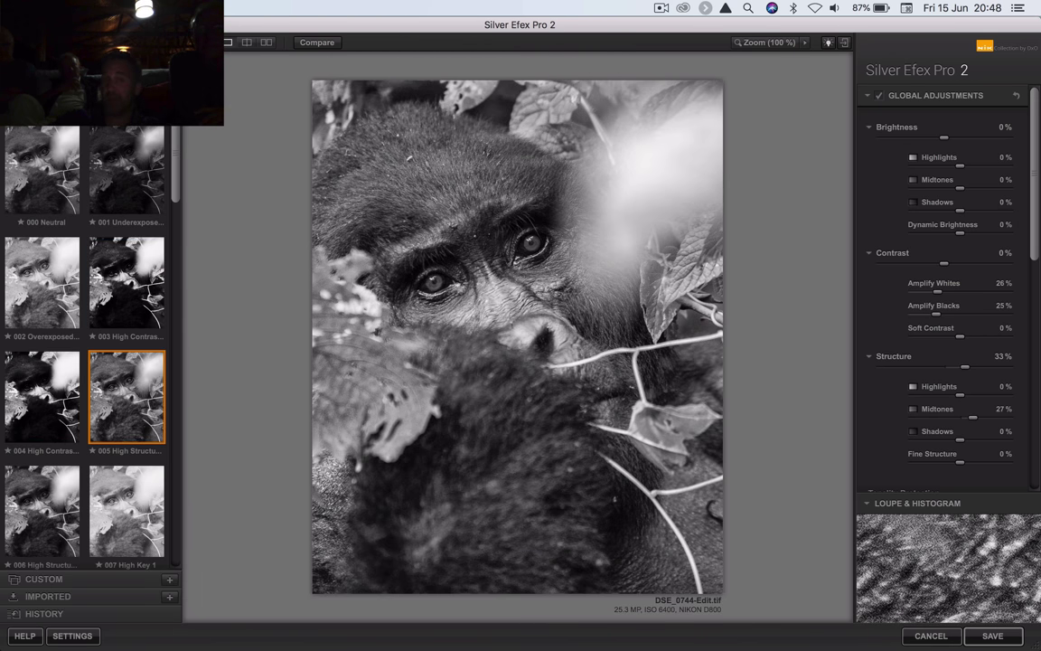
pyautogui.press('Right')
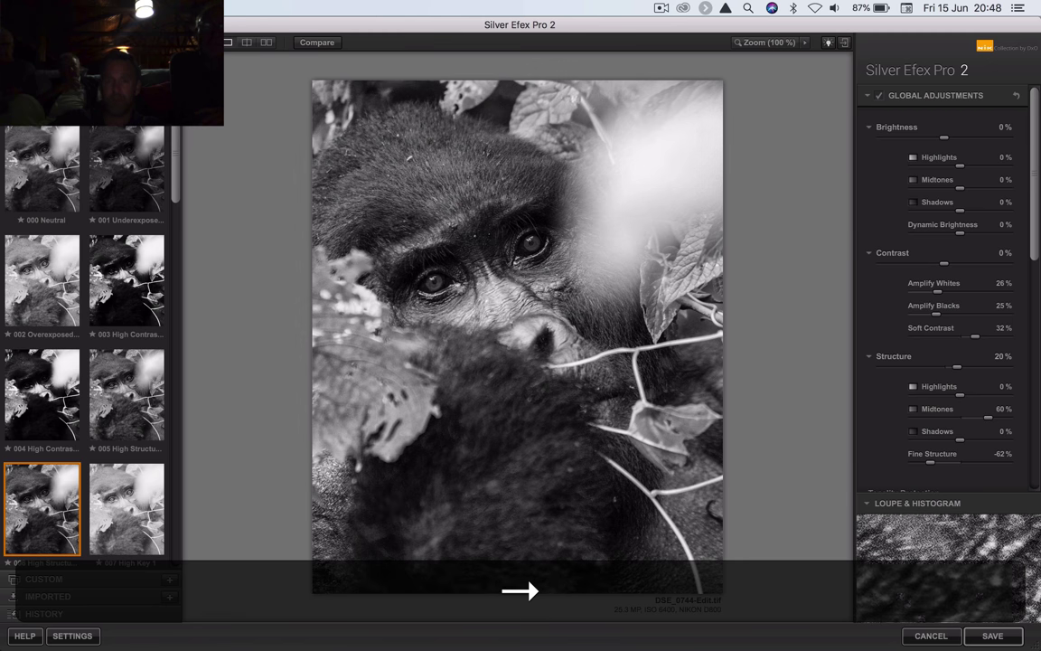
pyautogui.press('Right')
pyautogui.press('Right')
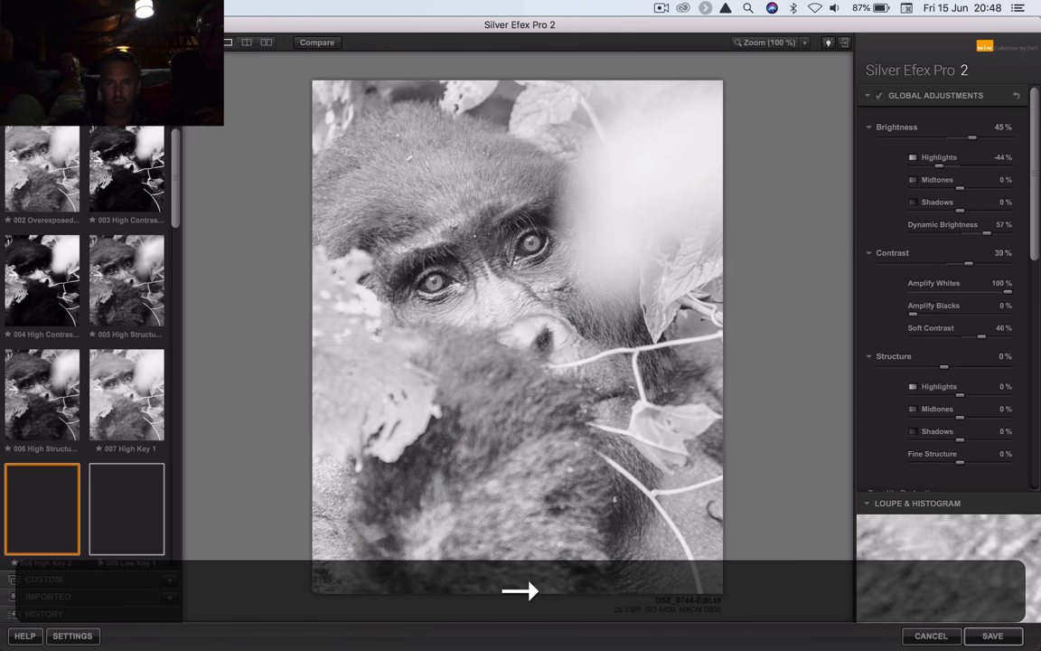
pyautogui.press('Right')
pyautogui.press('Right')
pyautogui.press('Right')
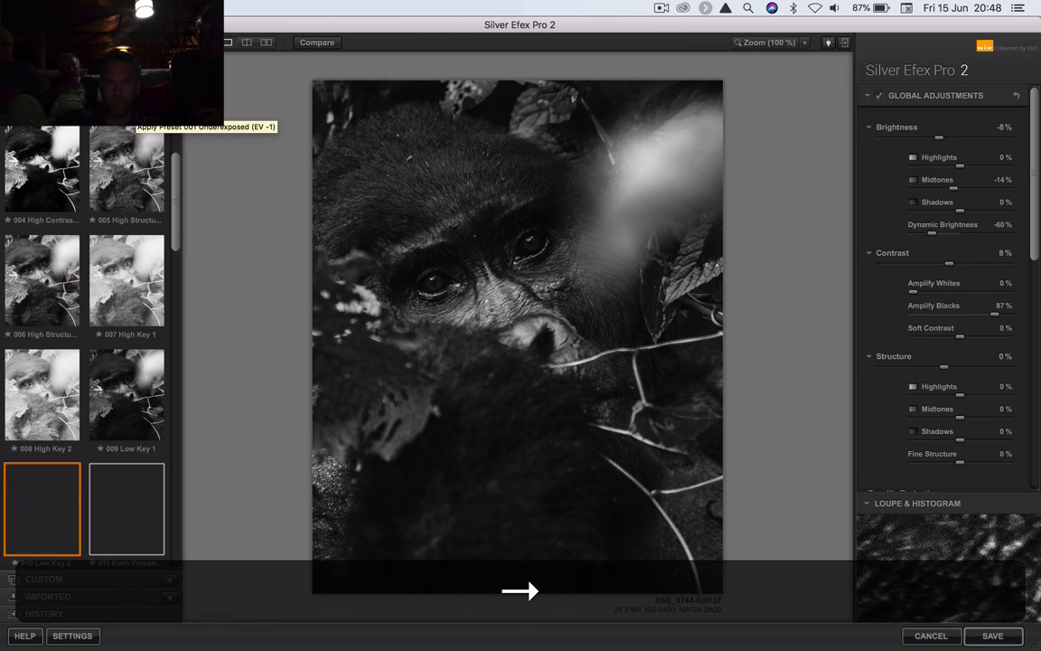
pyautogui.press('Right')
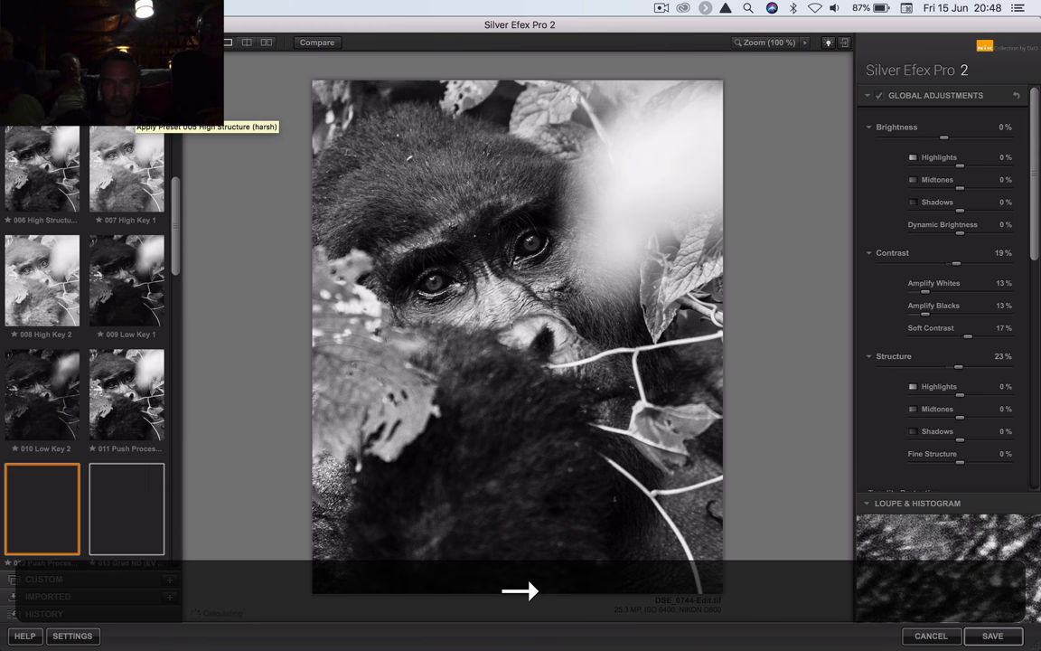
pyautogui.press('Right')
pyautogui.press('Right')
pyautogui.press('Right')
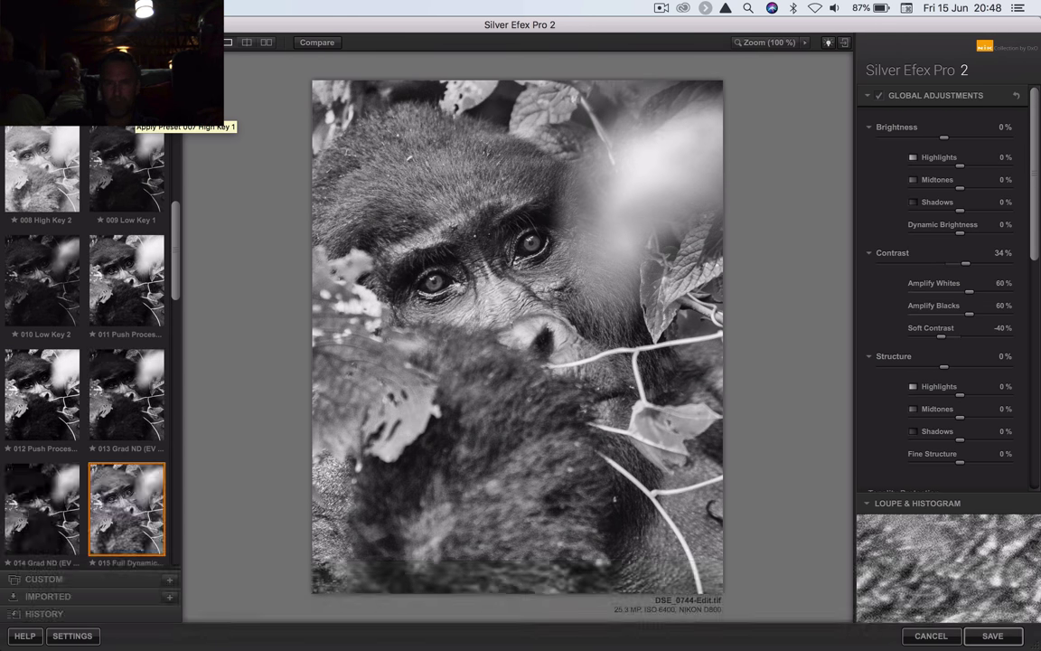
pyautogui.press('Right')
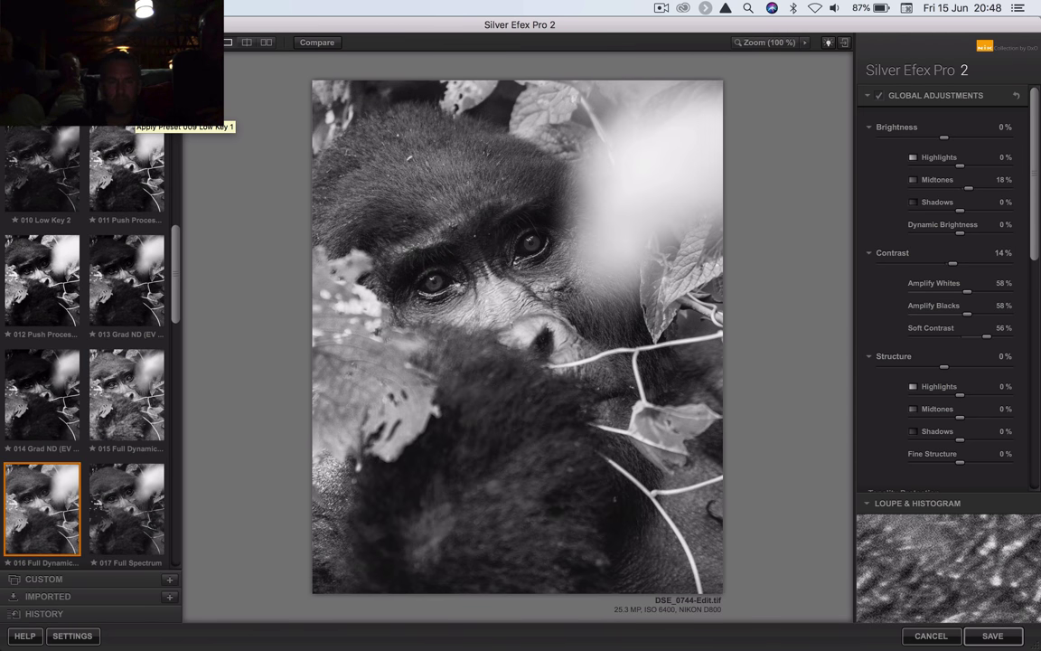
pyautogui.press('Right')
pyautogui.press('Right')
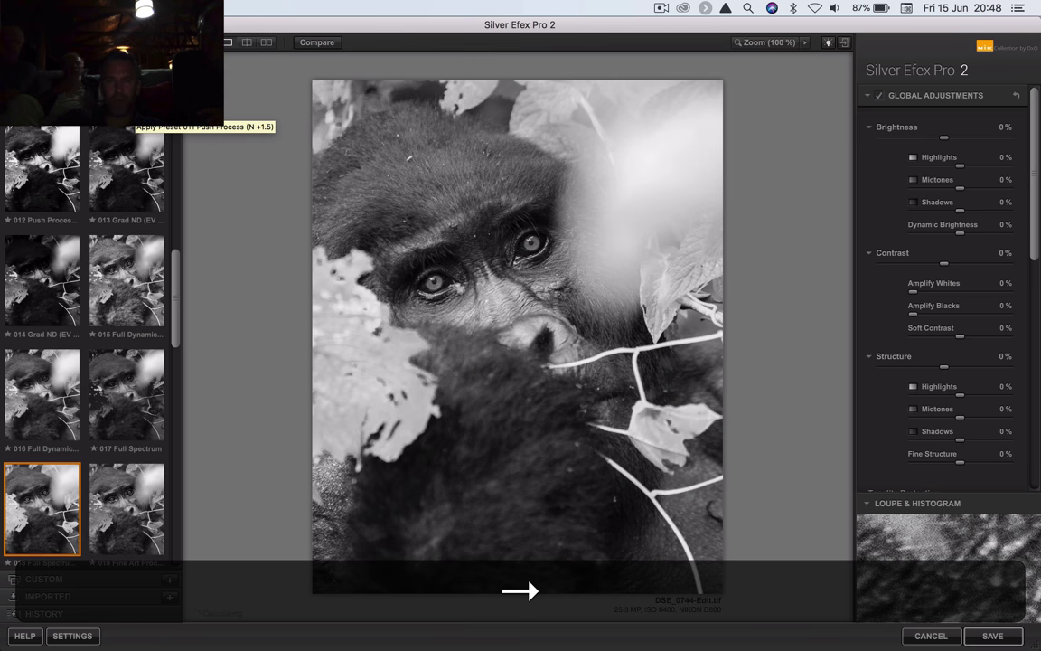
pyautogui.press('Right')
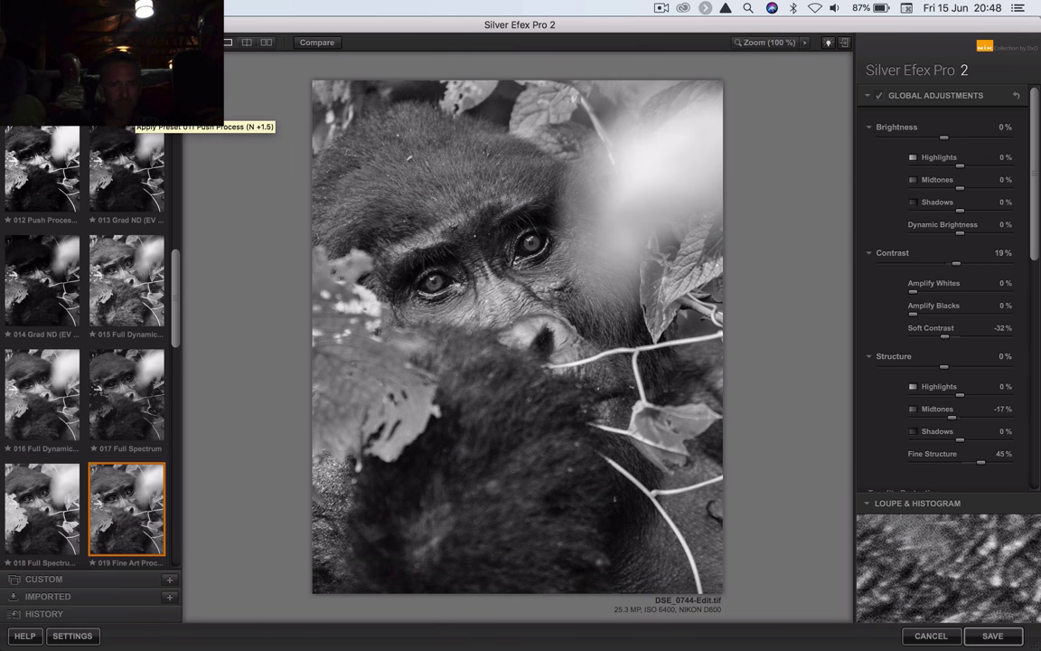
pyautogui.press('Left')
pyautogui.press('Left')
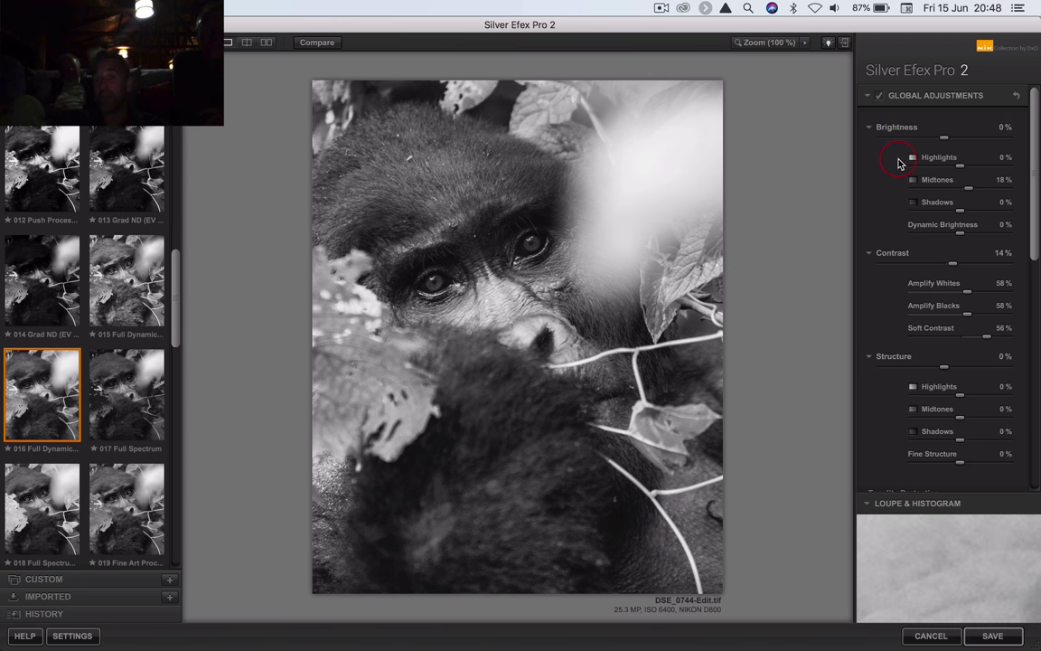
# Step: Collapse the detailed Brightness, Contrast and Structure controls and expand all three groups again
pyautogui.click(872, 130)
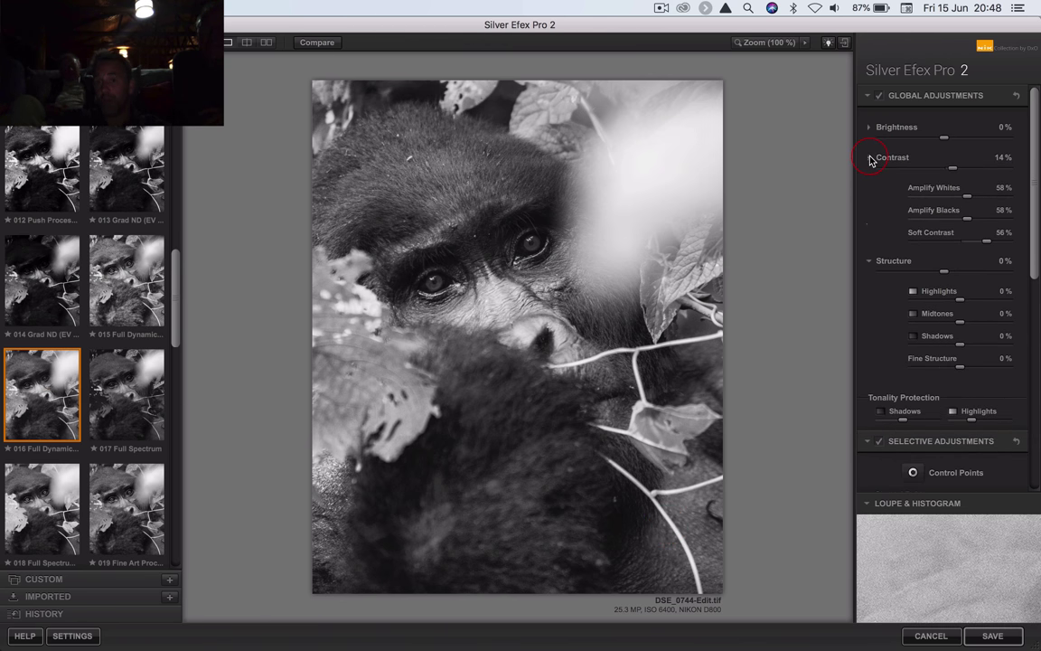
pyautogui.click(870, 158)
pyautogui.click(870, 189)
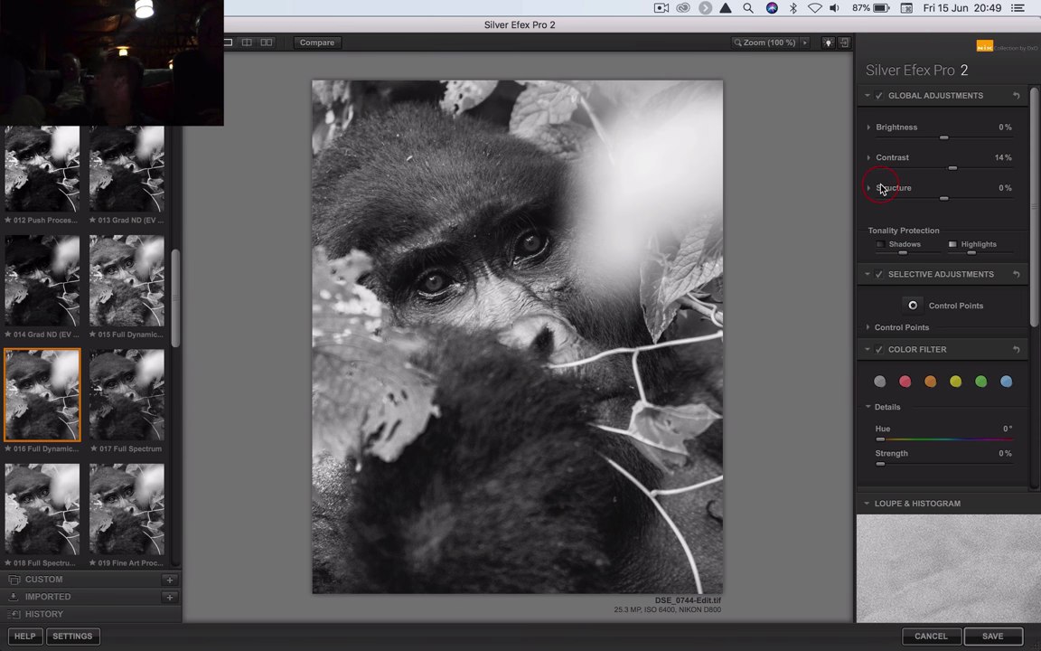
pyautogui.click(871, 128)
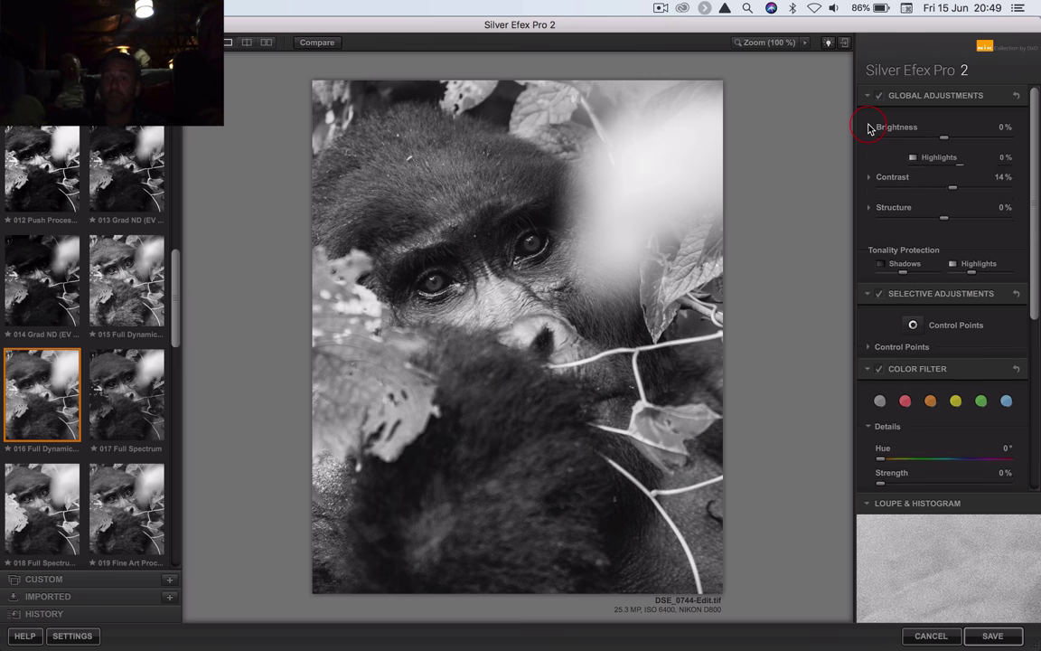
pyautogui.click(870, 254)
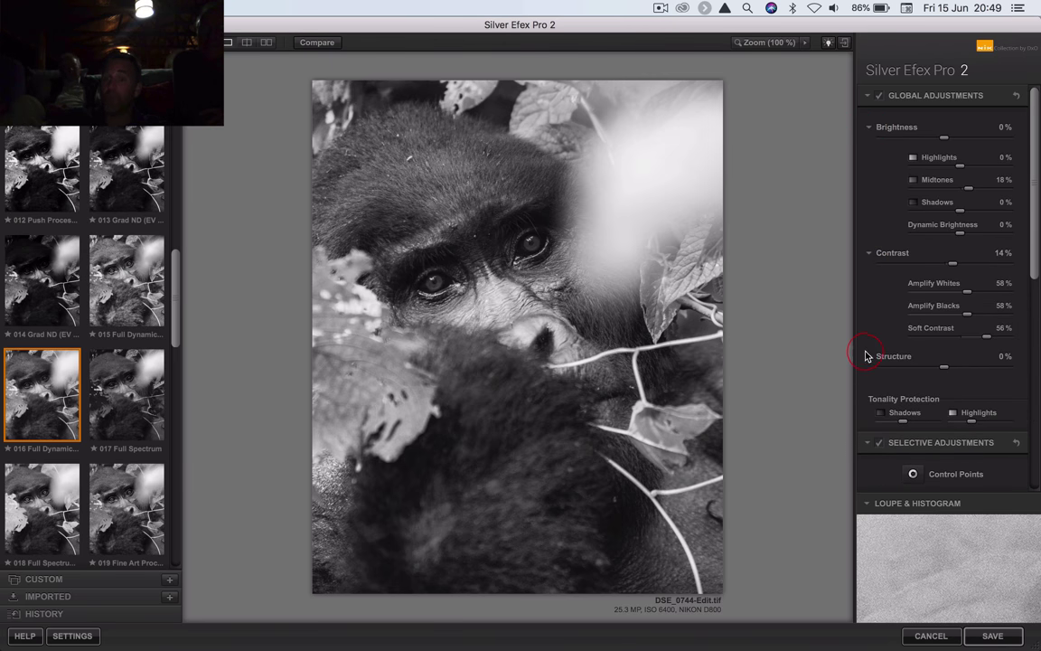
pyautogui.click(869, 356)
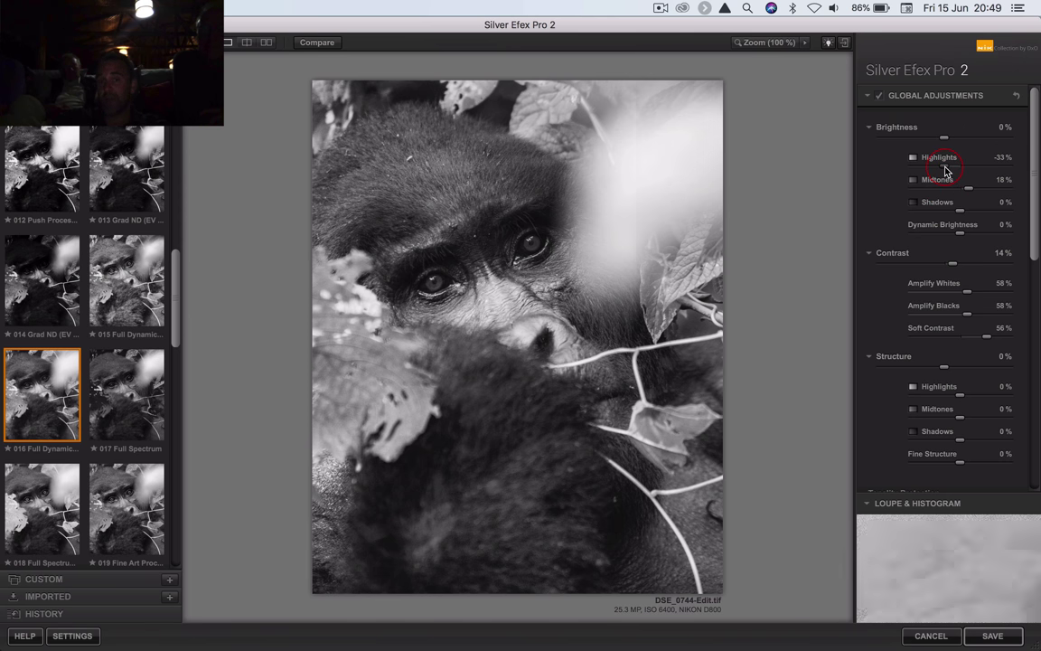
# Step: Set the Brightness controls to Highlights −53%, Midtones 3%, Shadows −24% and Dynamic Brightness 27%
pyautogui.moveTo(988, 177); pyautogui.dragTo(925, 176)
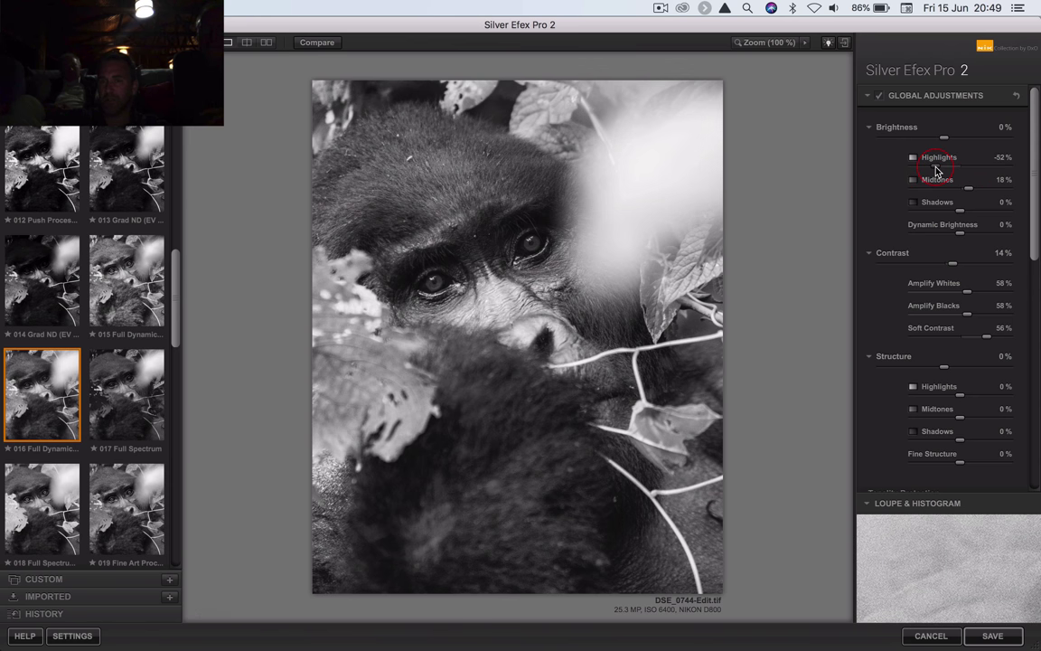
pyautogui.moveTo(936, 172); pyautogui.dragTo(936, 171)
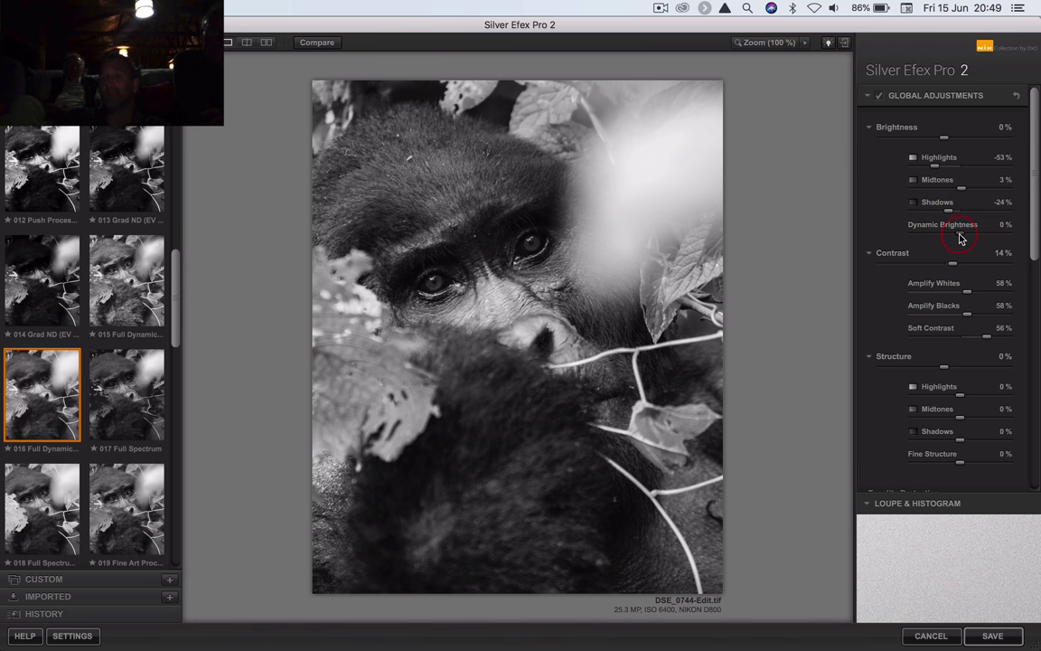
pyautogui.moveTo(966, 238)
pyautogui.mouseDown()
pyautogui.moveTo(946, 237)
pyautogui.moveTo(969, 243)
pyautogui.mouseUp()
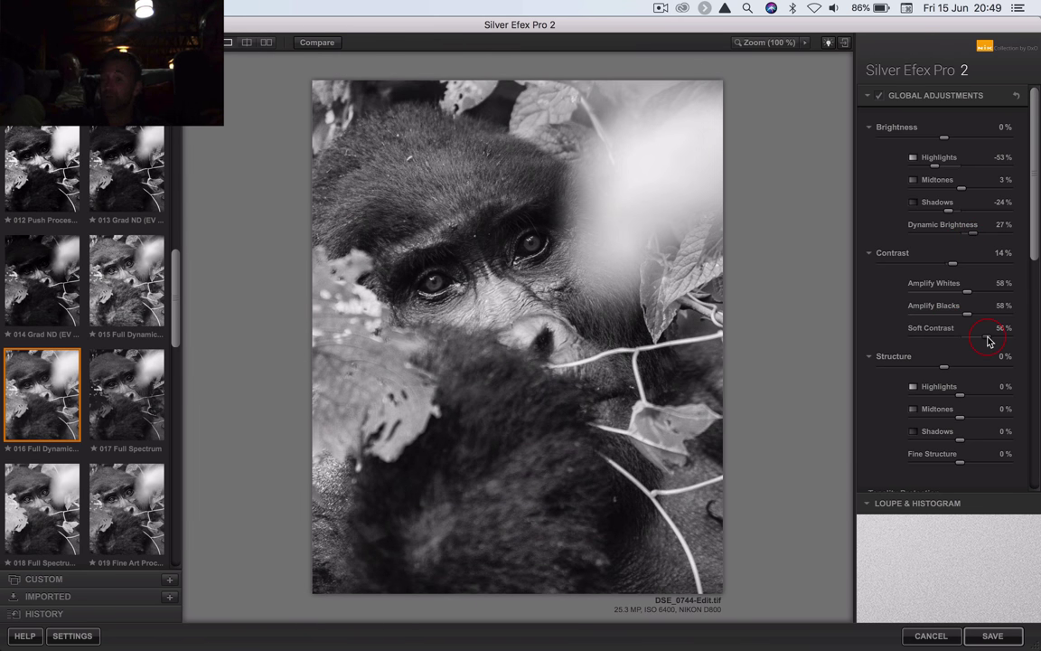
# Step: Set the Contrast controls to Soft Contrast 53%, Amplify Blacks 90% and Amplify Whites 37%
pyautogui.moveTo(990, 340)
pyautogui.mouseDown()
pyautogui.moveTo(964, 343)
pyautogui.moveTo(979, 342)
pyautogui.mouseUp()
pyautogui.moveTo(982, 318); pyautogui.dragTo(987, 318)
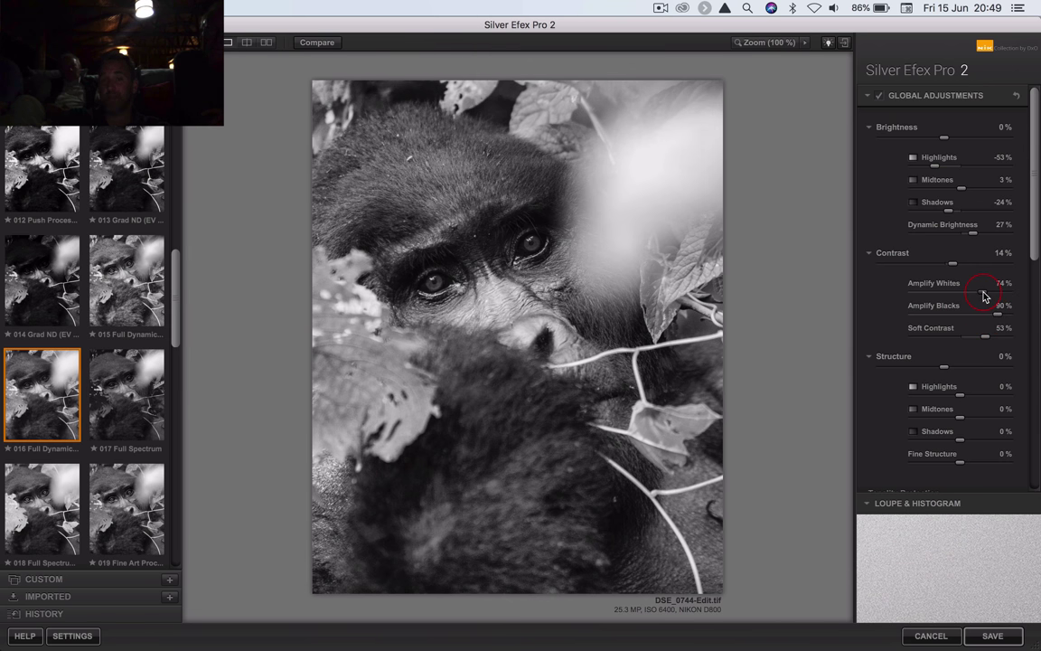
pyautogui.moveTo(963, 297); pyautogui.dragTo(949, 297)
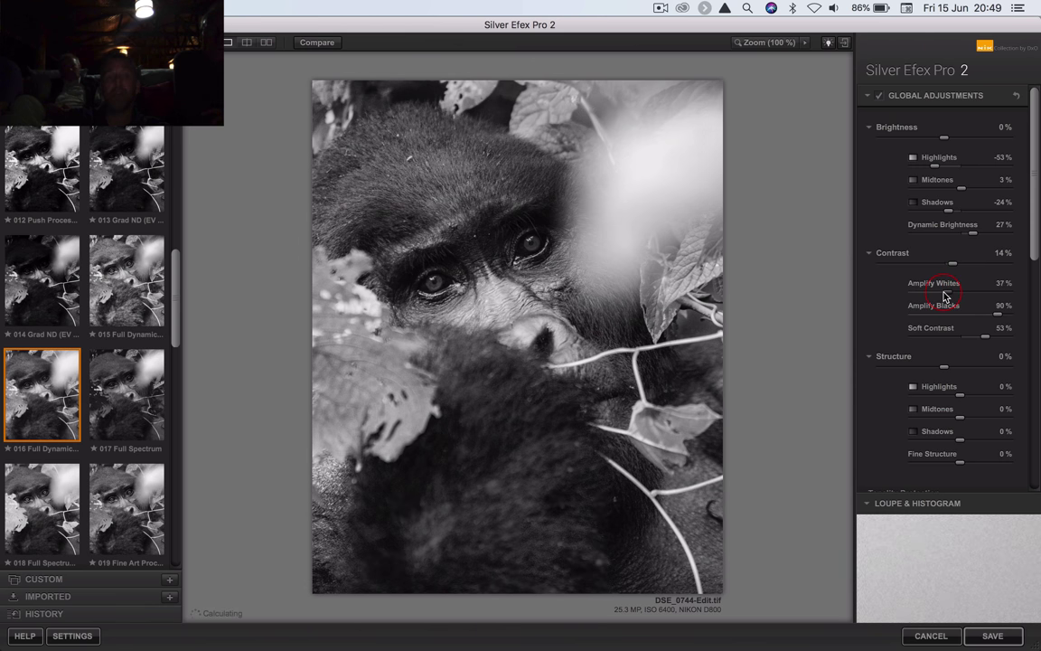
# Step: Compare the edited portrait with its unedited version in split preview, moving the dividing line across the image
pyautogui.click(248, 45)
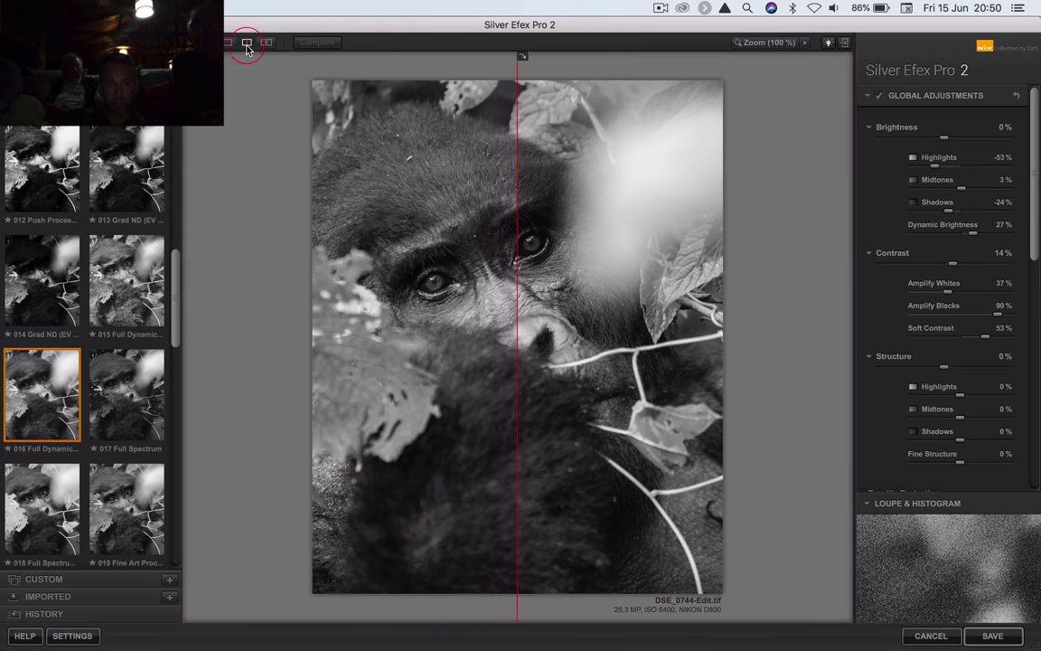
pyautogui.click(518, 214)
pyautogui.moveTo(555, 215); pyautogui.dragTo(769, 298)
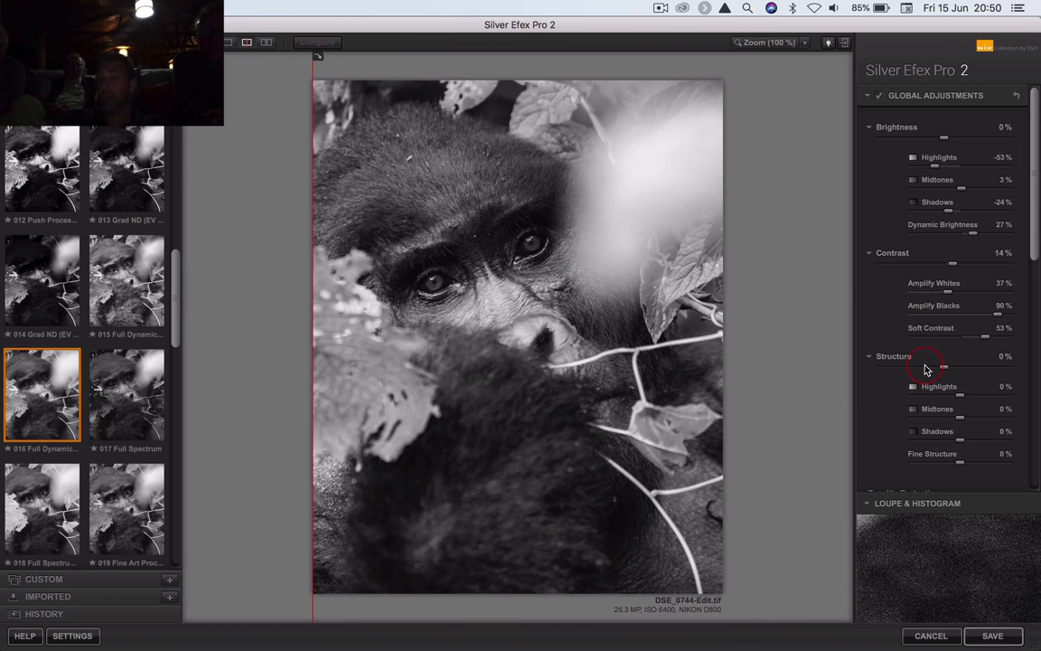
# Step: Set the Structure controls to Highlights −49% and Midtones 44%, trying Shadows at 85% before setting it to −28%
pyautogui.scroll(-3, 925, 369)
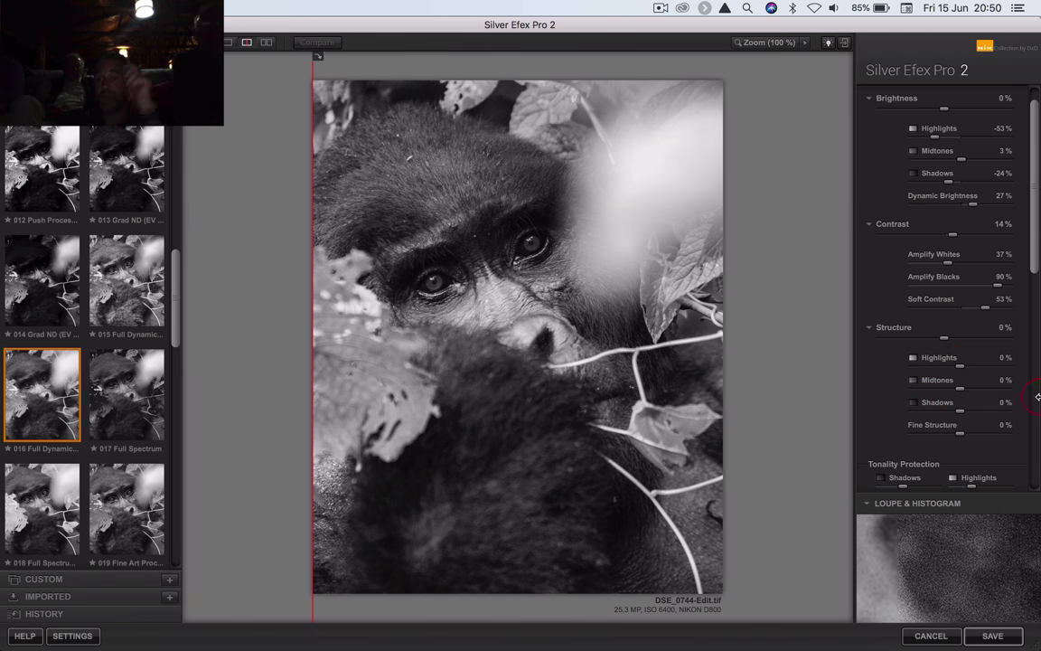
pyautogui.click(938, 360)
pyautogui.moveTo(938, 371); pyautogui.dragTo(936, 367)
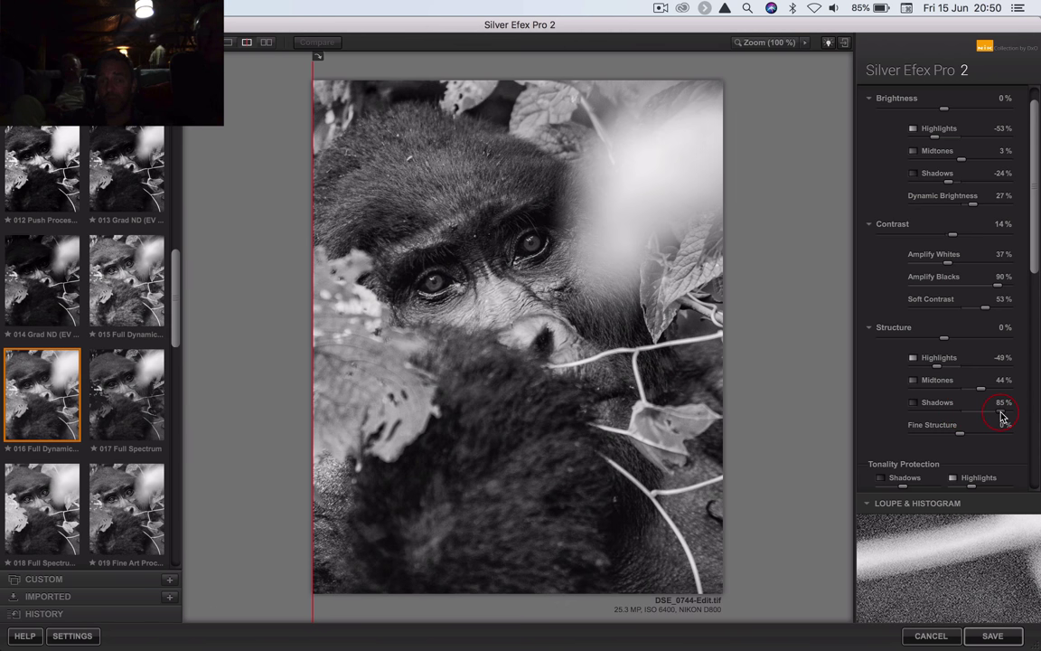
pyautogui.moveTo(969, 412); pyautogui.dragTo(949, 416)
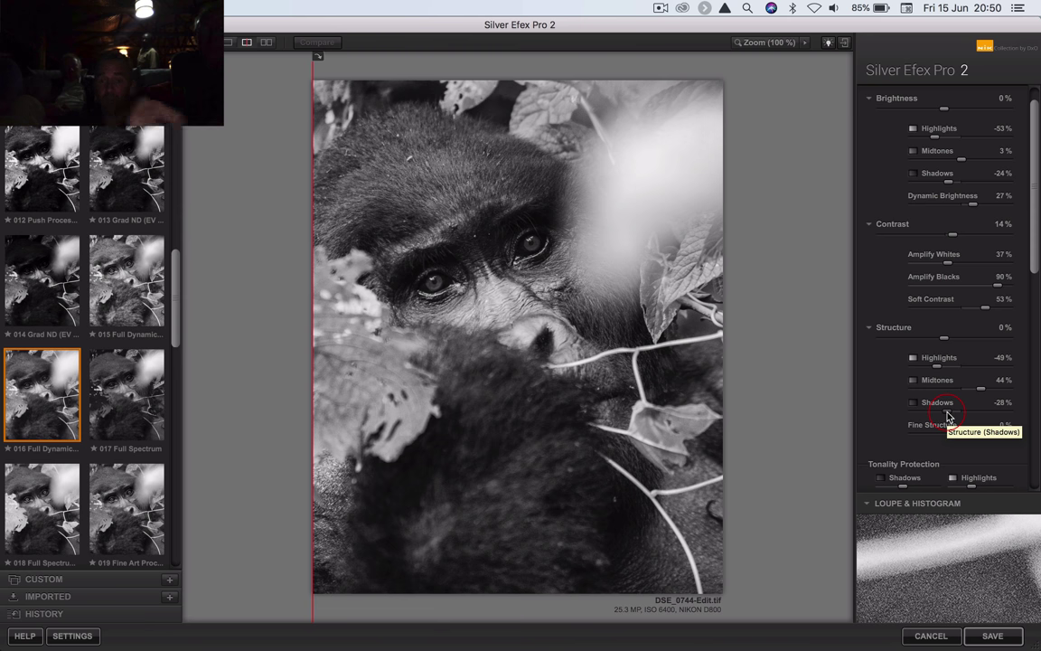
# Step: Increase the Fine Structure setting slightly above 0%
pyautogui.scroll(-3, 949, 416)
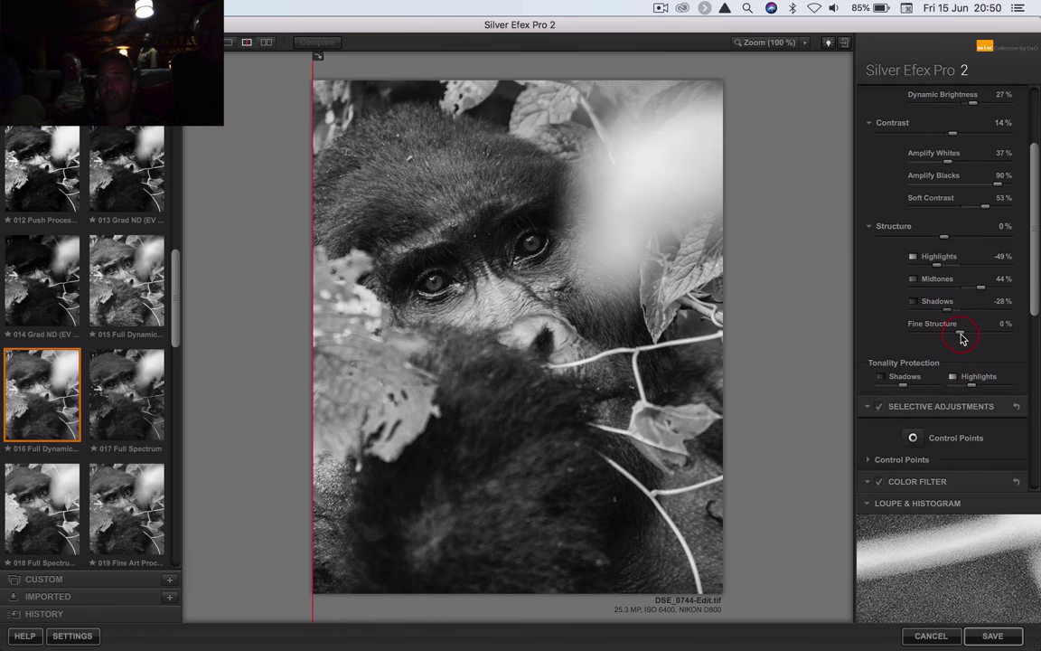
pyautogui.moveTo(967, 337); pyautogui.dragTo(969, 337)
# Step: Try the red, neutral, orange, green and blue color filters on the gorilla portrait
pyautogui.scroll(-8, 967, 340)
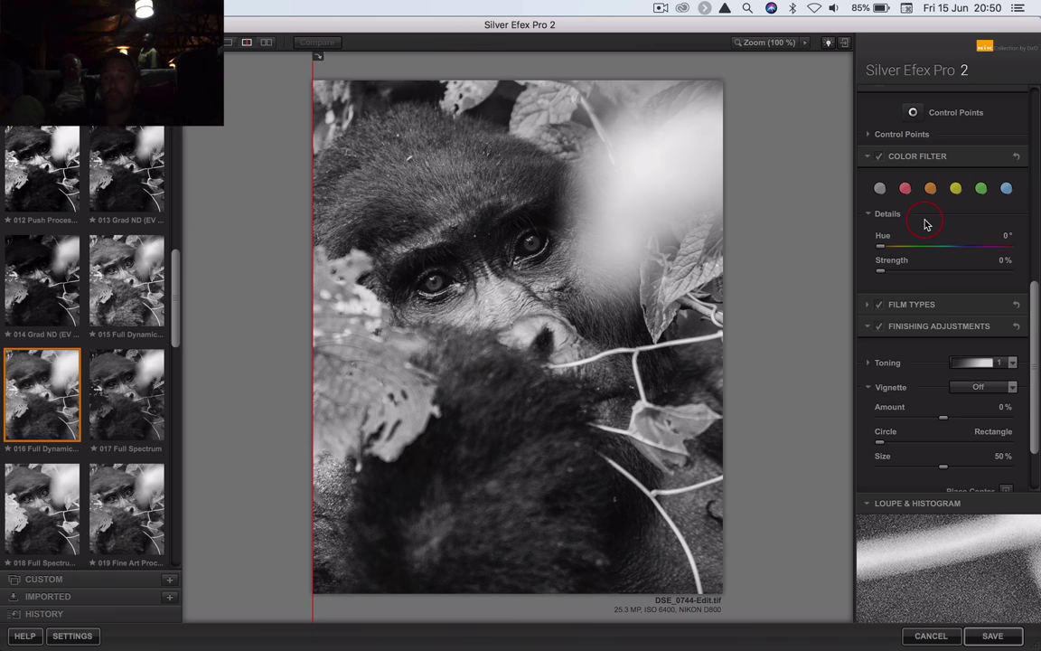
pyautogui.click(906, 191)
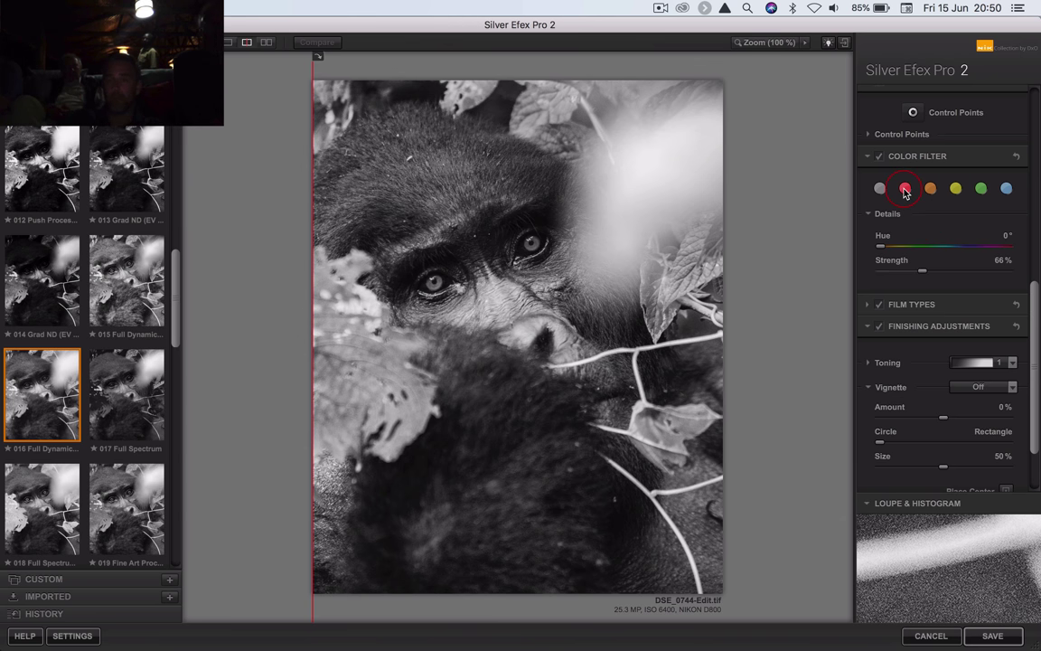
pyautogui.click(880, 189)
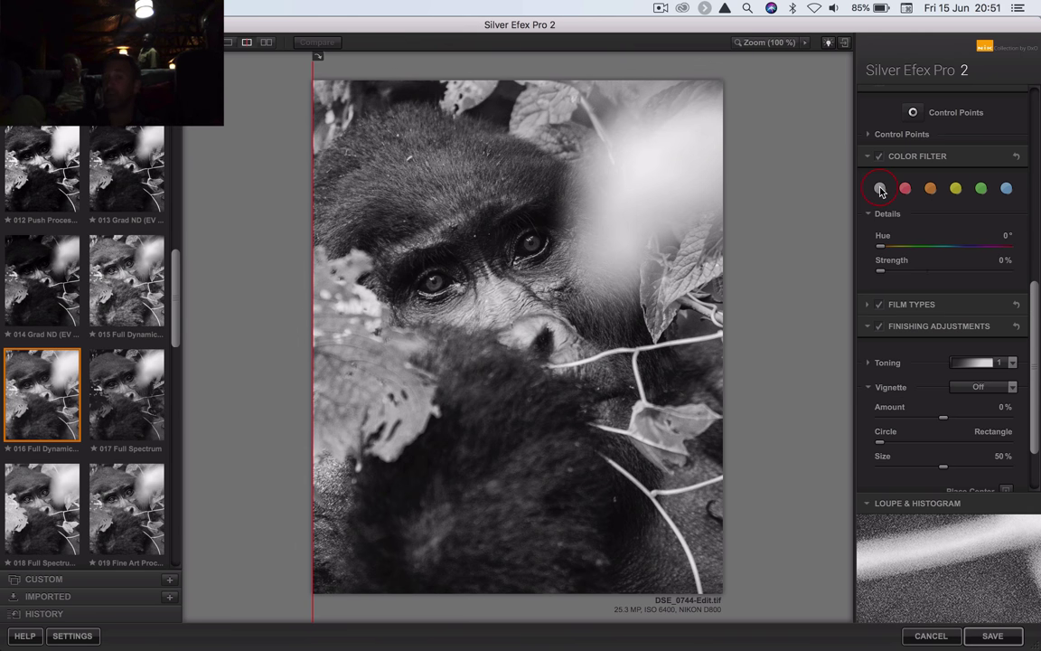
pyautogui.click(931, 190)
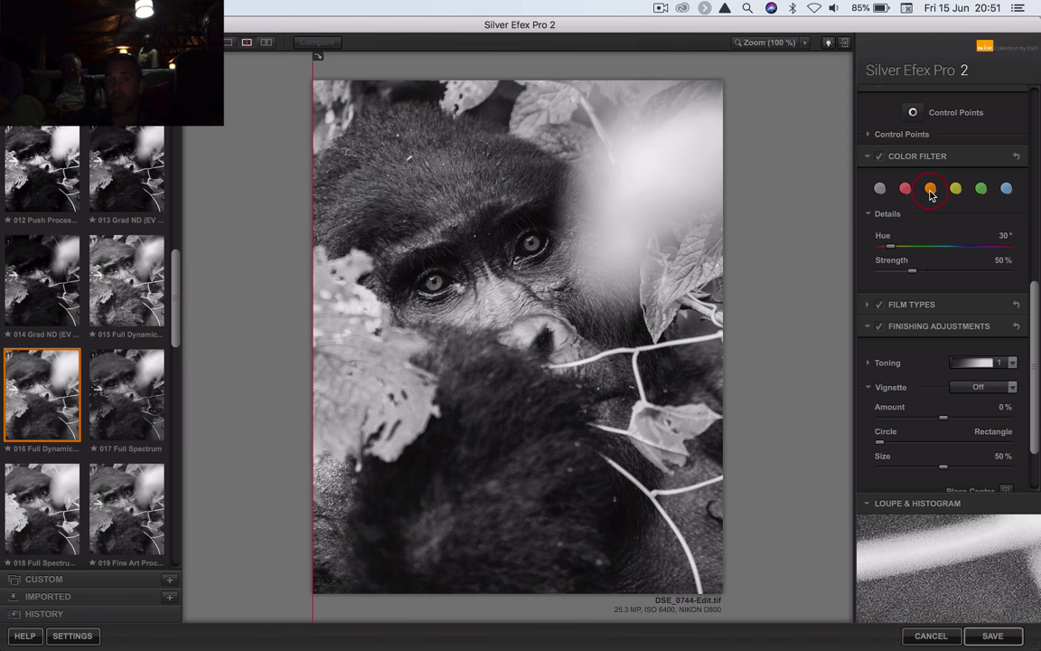
pyautogui.click(981, 189)
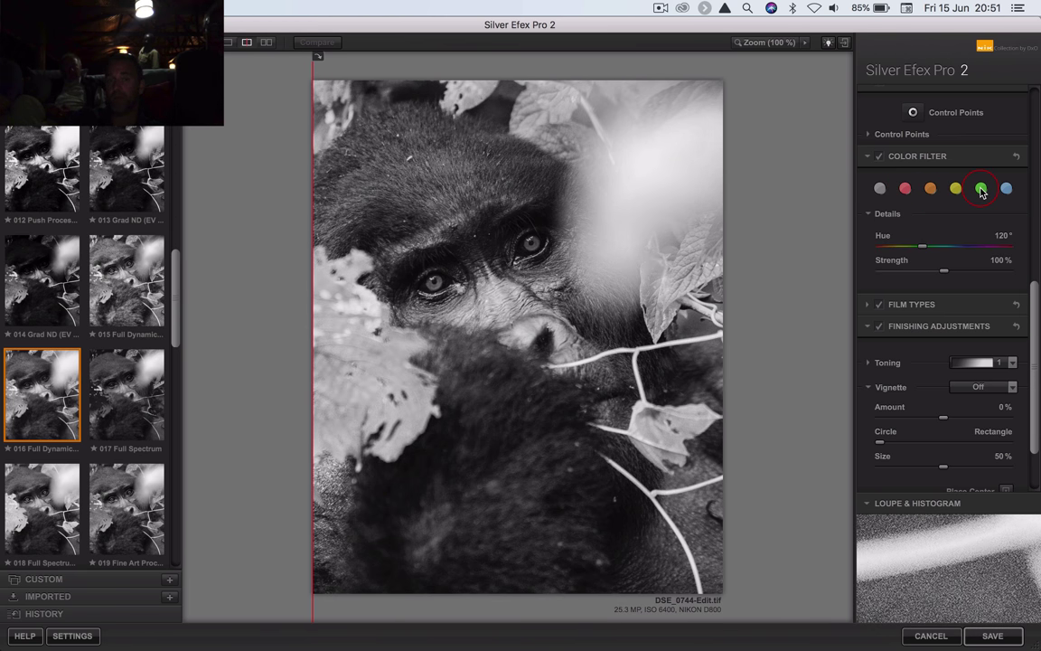
pyautogui.click(1006, 190)
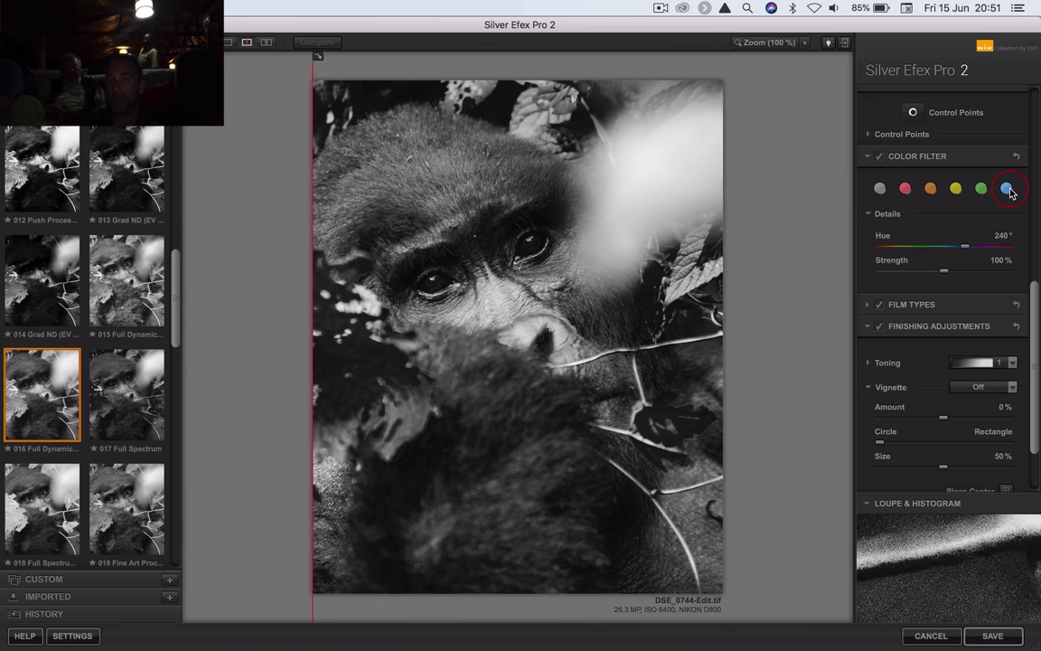
# Step: Apply the red color filter to the portrait and set its Strength to 25%
pyautogui.click(905, 190)
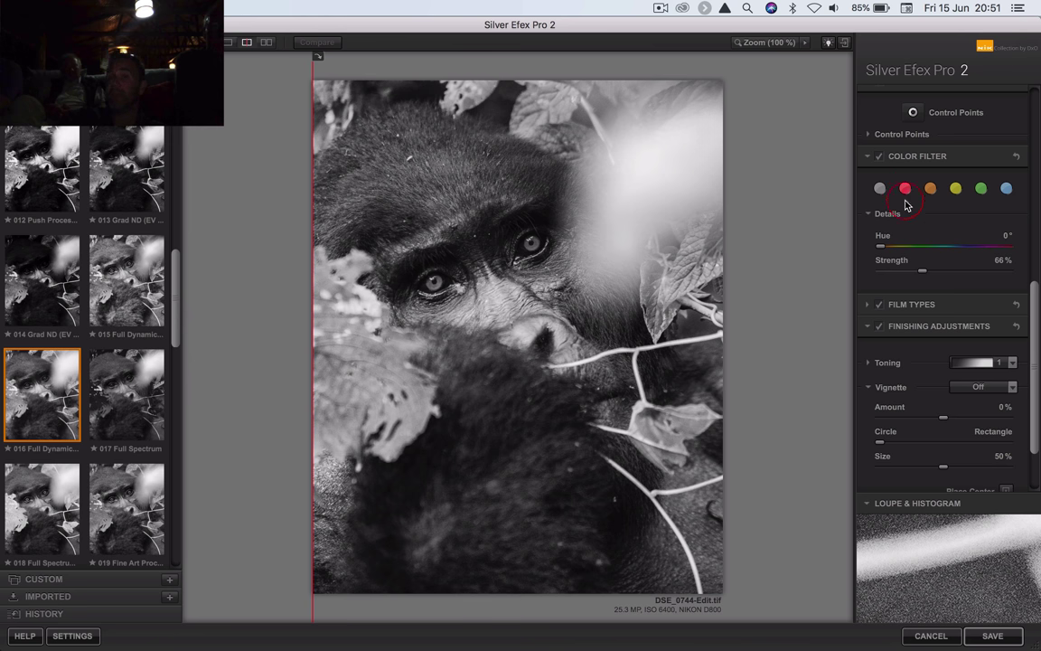
pyautogui.click(921, 274)
pyautogui.moveTo(902, 275); pyautogui.dragTo(995, 272)
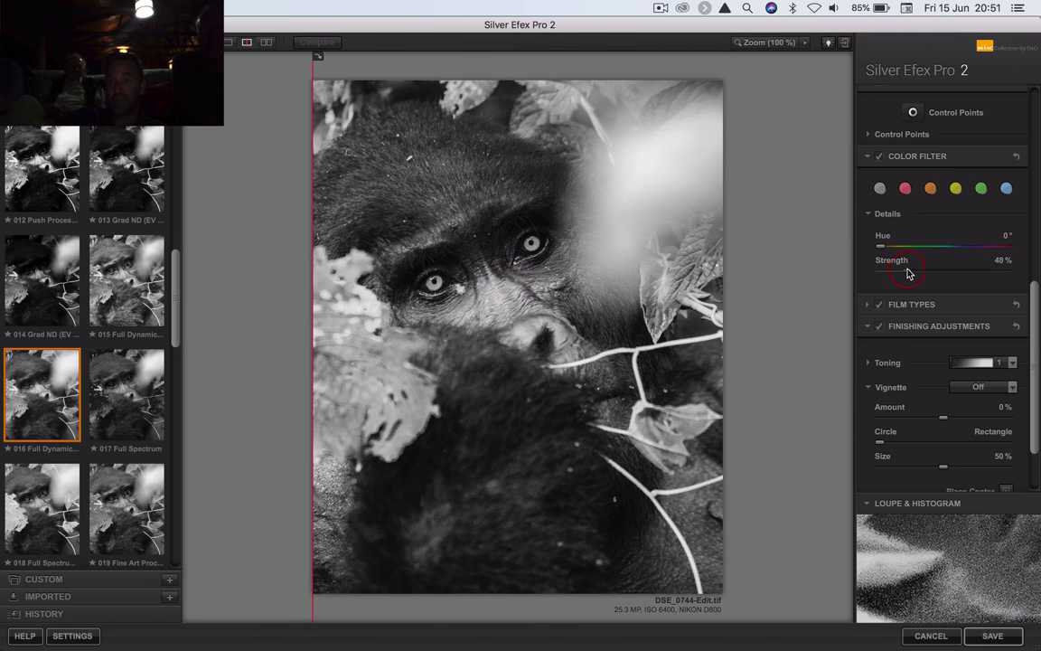
pyautogui.moveTo(909, 274); pyautogui.dragTo(898, 272)
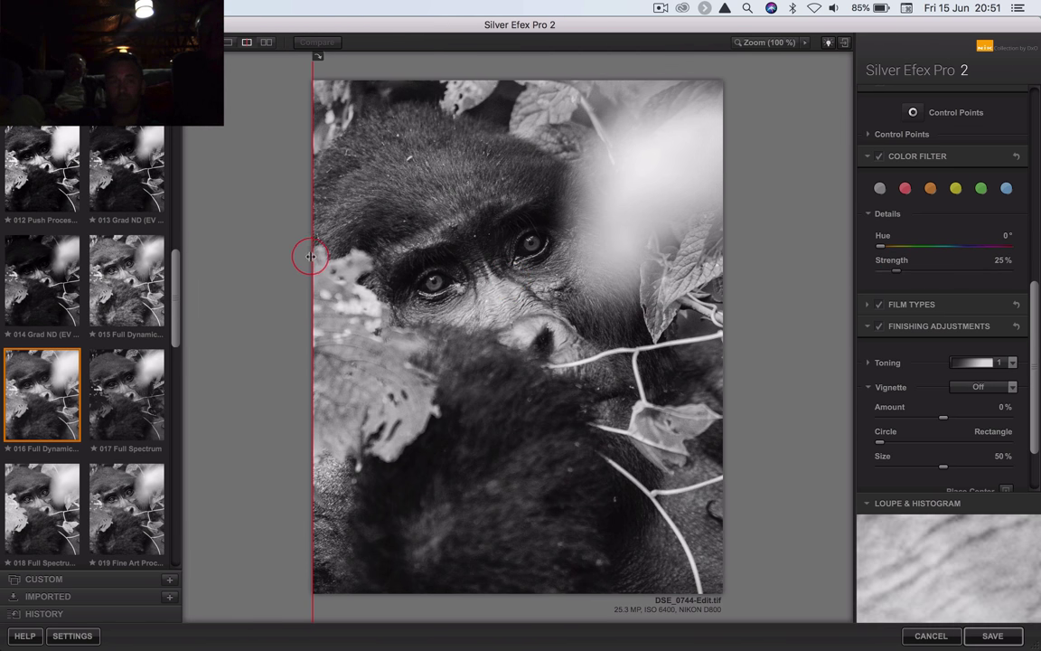
pyautogui.moveTo(310, 256); pyautogui.dragTo(220, 302)
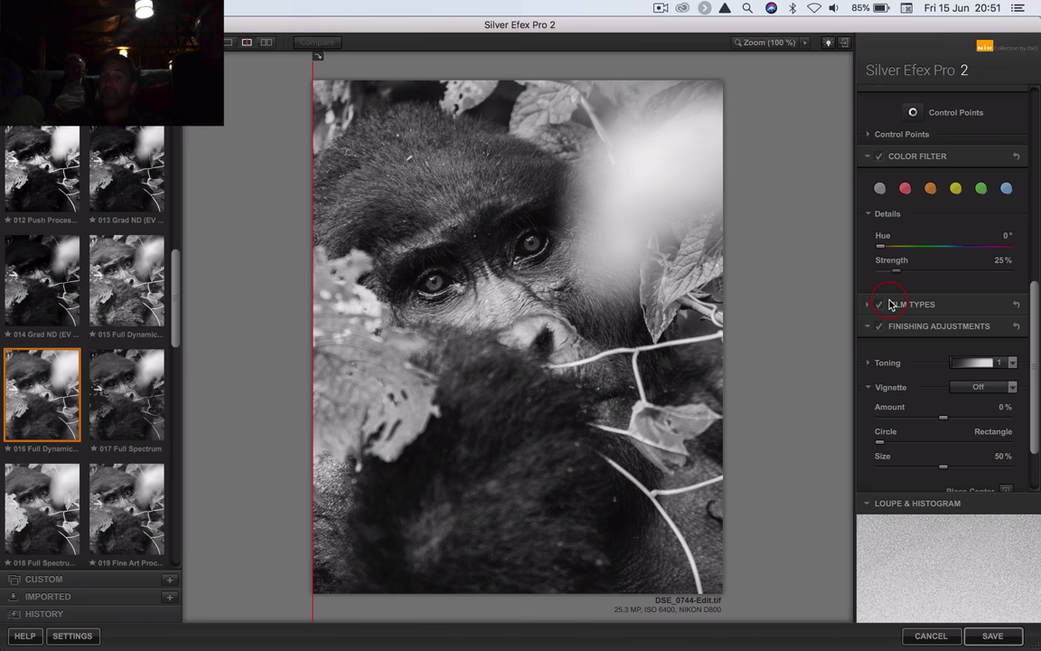
pyautogui.click(883, 190)
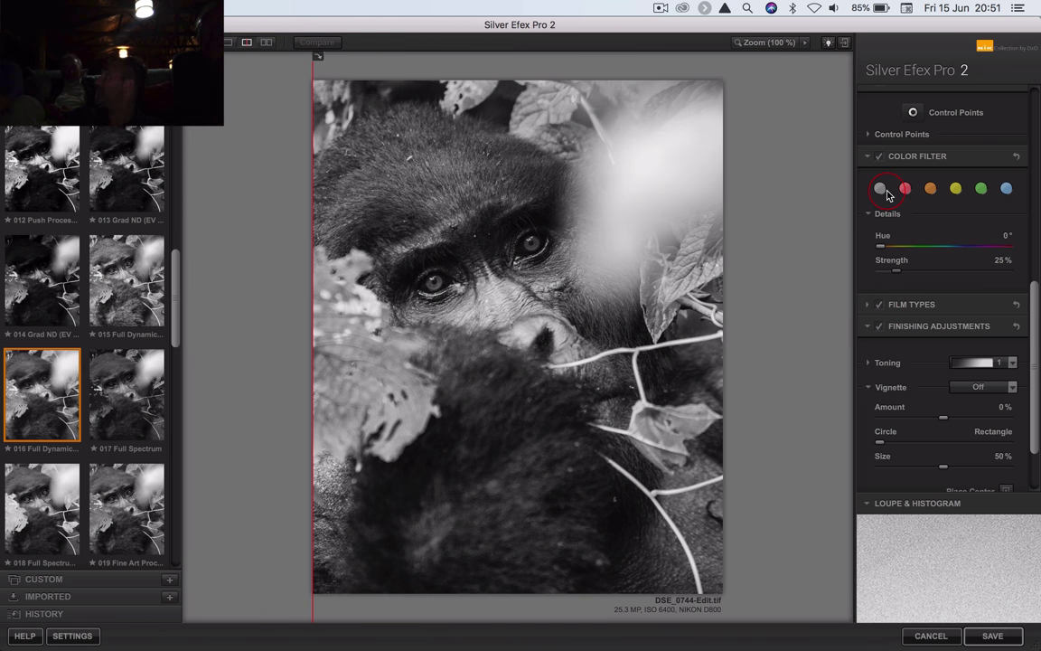
# Step: Try the Ilford Delta 3200 Pro film type and switch off the Film Types adjustment
pyautogui.click(865, 309)
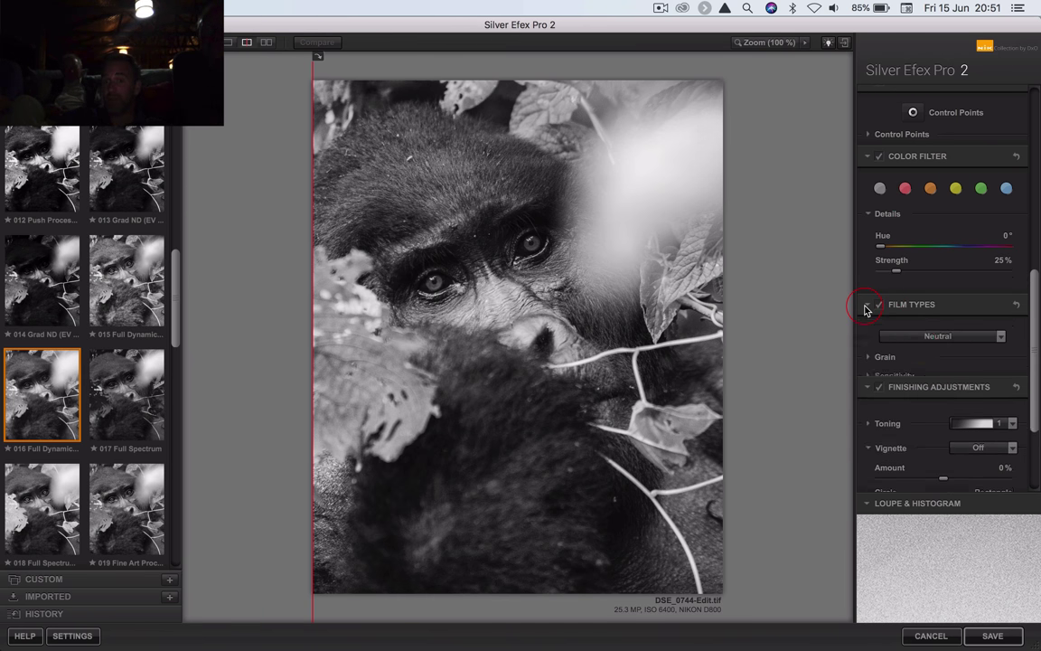
pyautogui.click(931, 338)
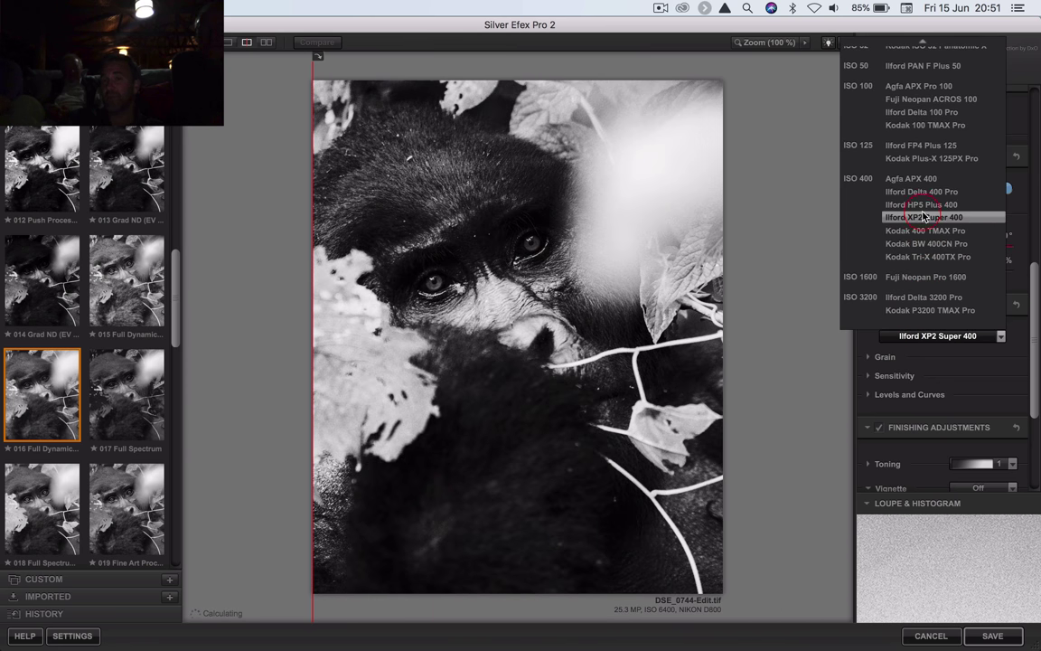
pyautogui.click(924, 296)
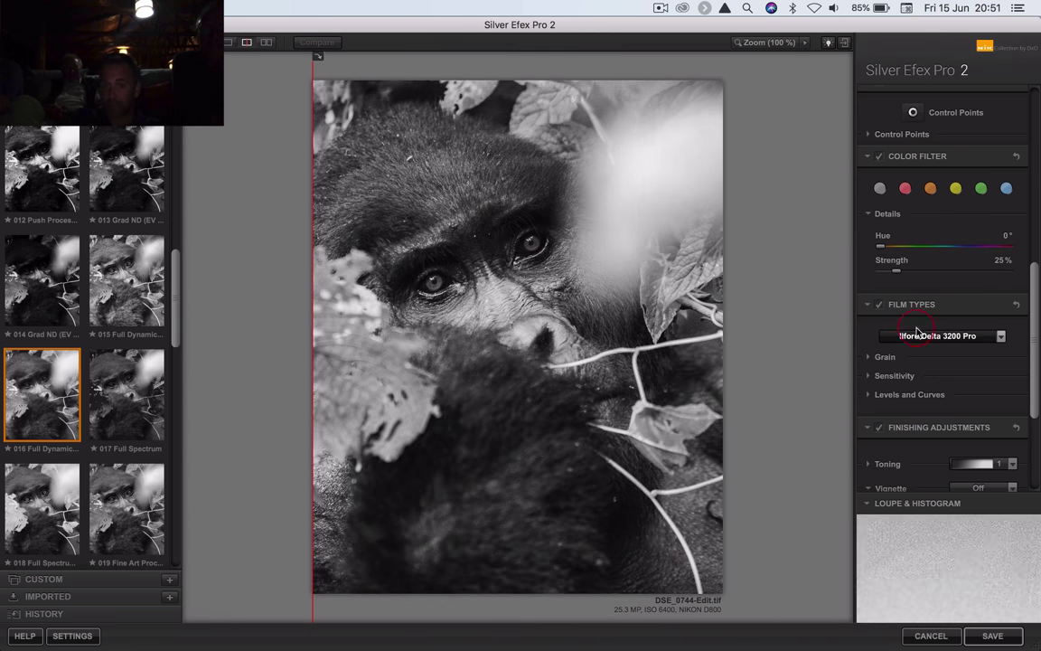
pyautogui.click(867, 305)
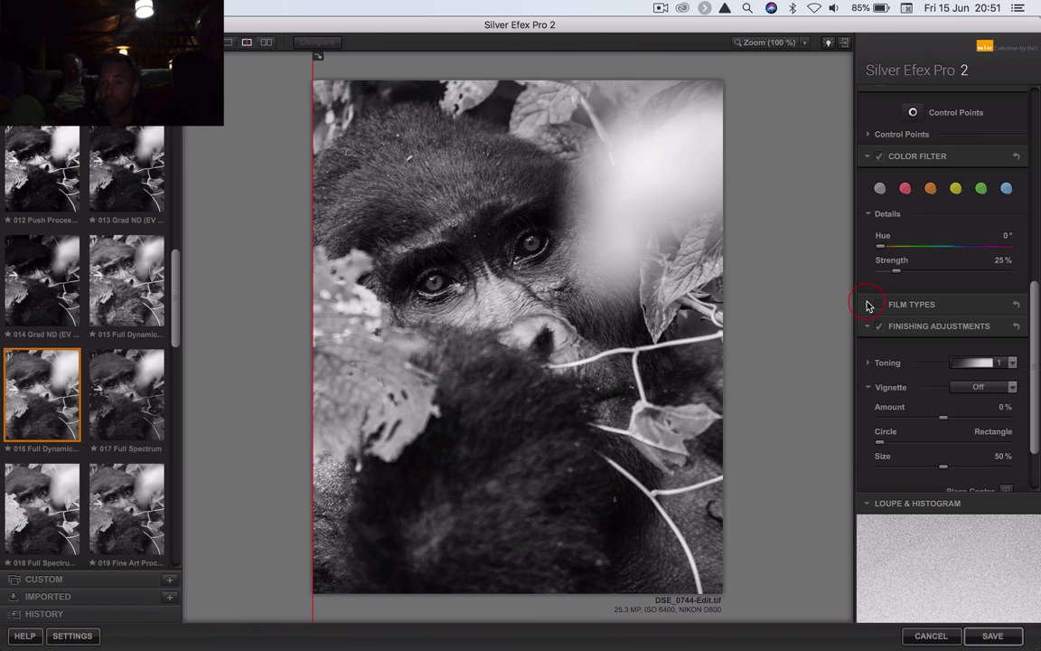
# Step: Apply the Lens Falloff 1 vignette and set its Amount to 1%
pyautogui.click(1014, 388)
pyautogui.moveTo(1013, 388); pyautogui.dragTo(990, 312)
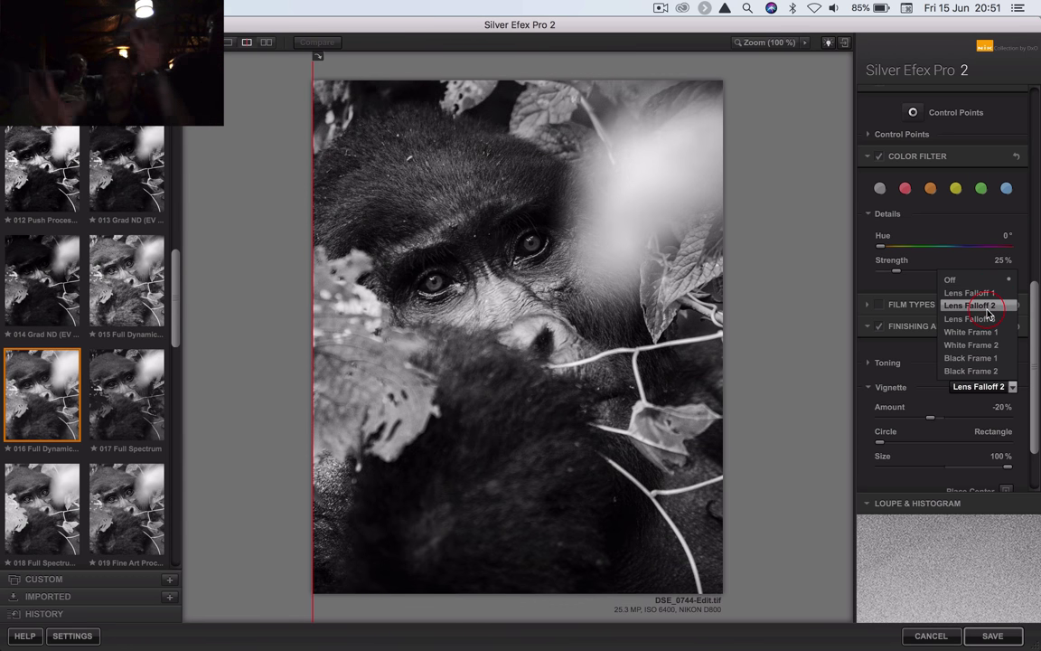
pyautogui.moveTo(990, 313)
pyautogui.mouseDown()
pyautogui.moveTo(989, 327)
pyautogui.moveTo(987, 294)
pyautogui.mouseUp()
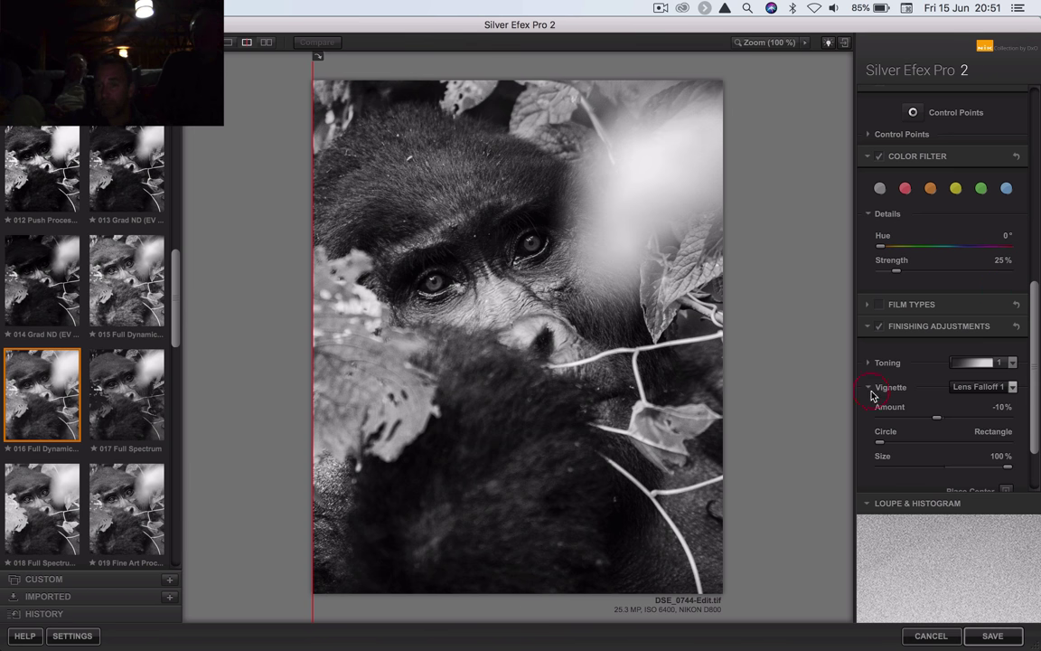
pyautogui.moveTo(936, 422)
pyautogui.mouseDown()
pyautogui.moveTo(909, 420)
pyautogui.moveTo(960, 423)
pyautogui.moveTo(946, 422)
pyautogui.mouseUp()
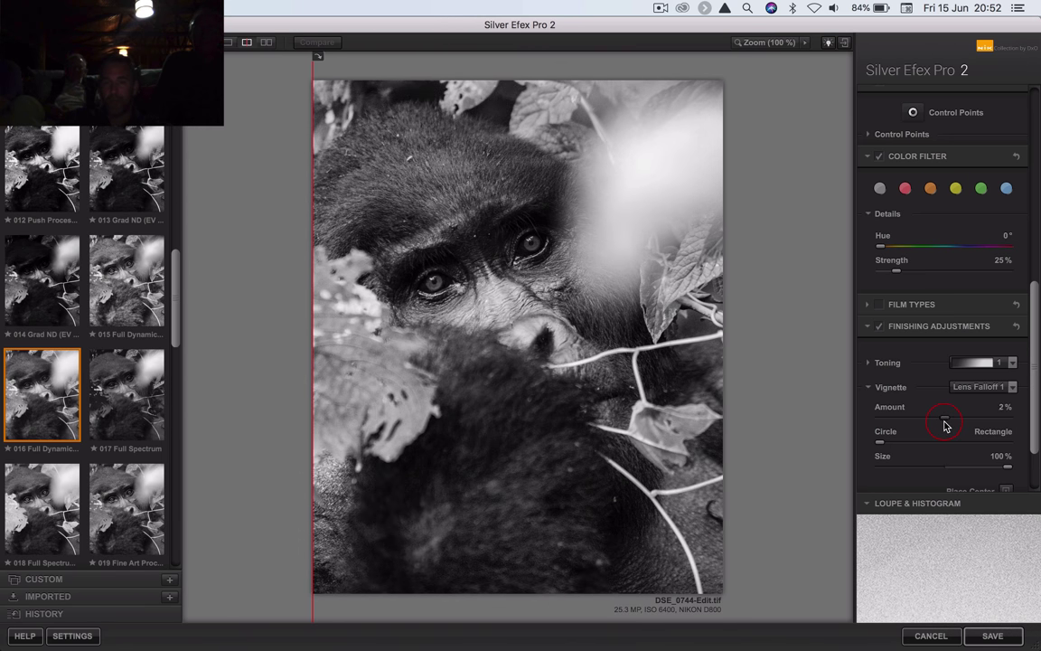
# Step: Preview the Burn Edges options and image borders such as Type 4, setting both back to Off
pyautogui.scroll(-3, 944, 425)
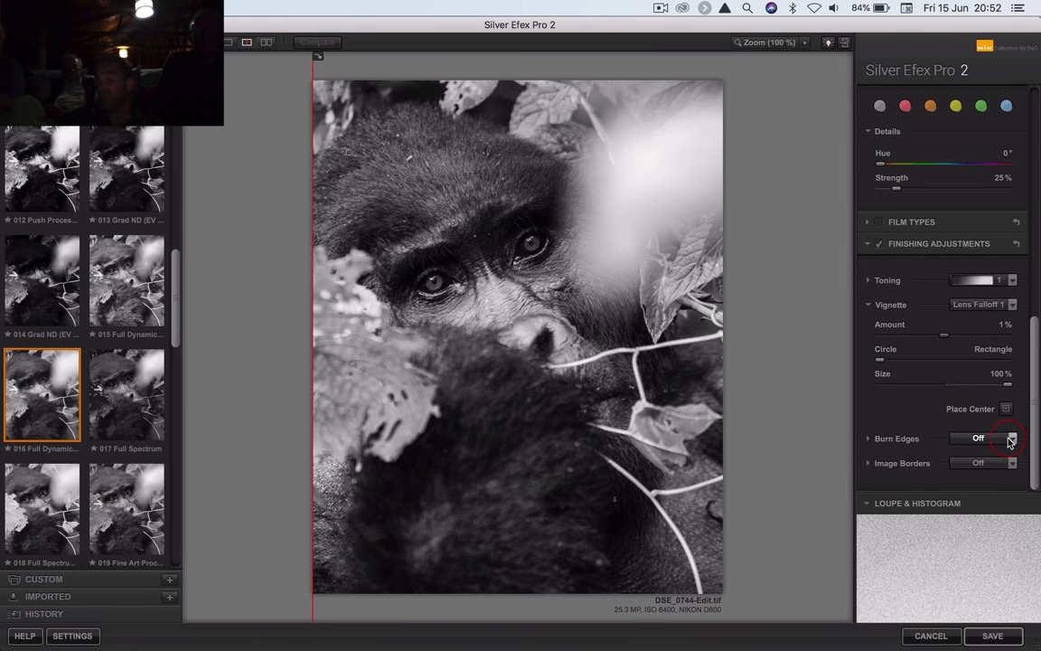
pyautogui.click(1012, 438)
pyautogui.click(975, 422)
pyautogui.moveTo(974, 422)
pyautogui.mouseDown()
pyautogui.moveTo(964, 382)
pyautogui.moveTo(977, 438)
pyautogui.mouseUp()
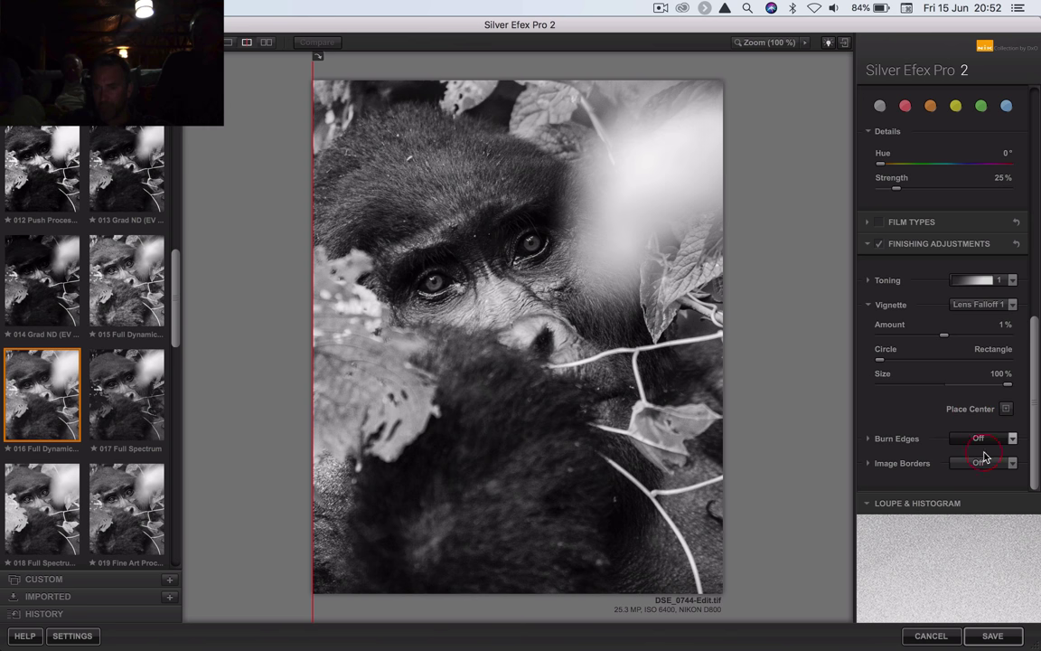
pyautogui.click(985, 462)
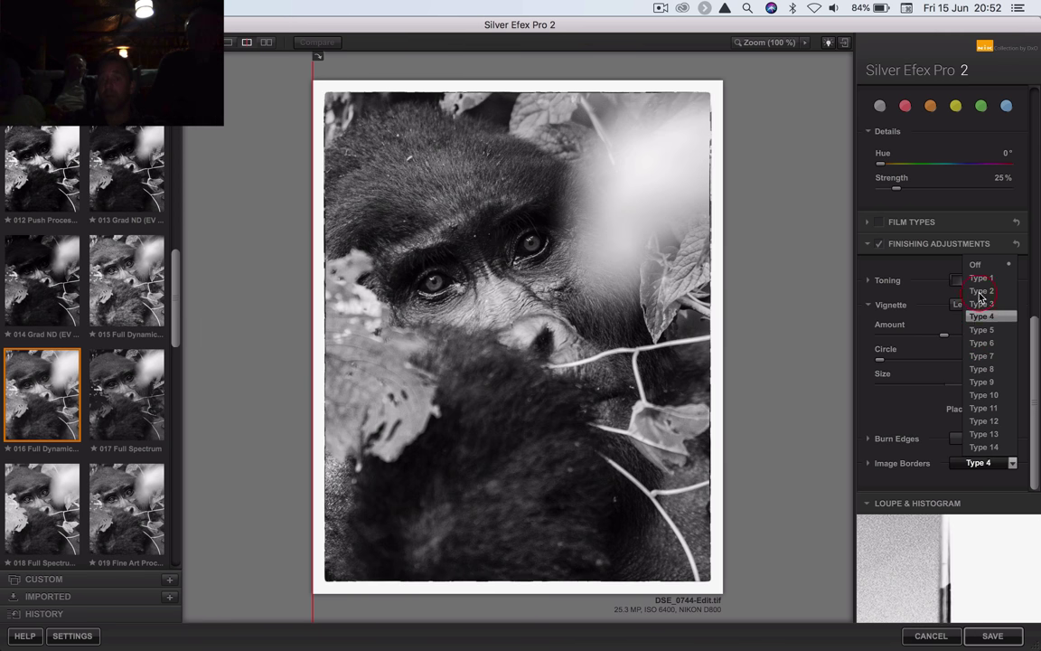
pyautogui.click(981, 264)
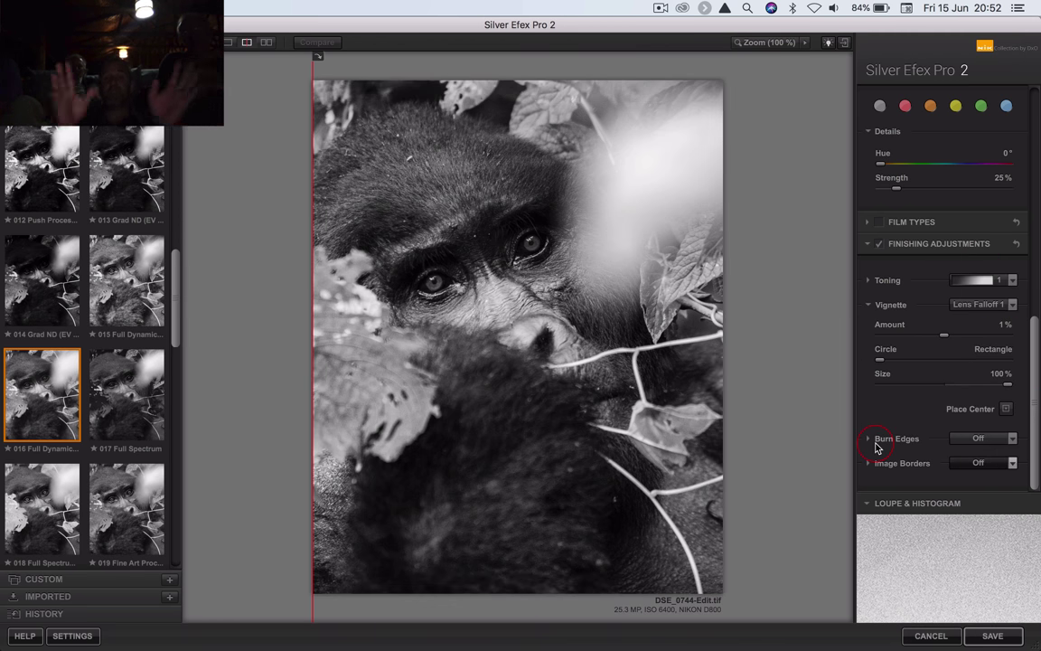
# Step: Save the black-and-white conversion and switch back to Lightroom
pyautogui.moveTo(1037, 625)
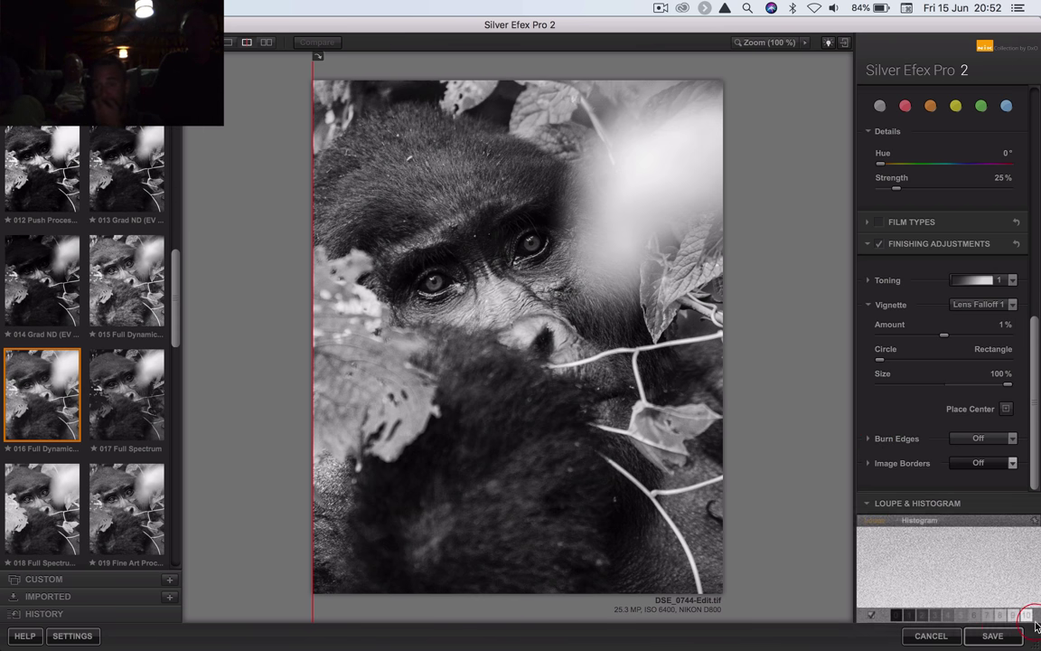
pyautogui.click(991, 635)
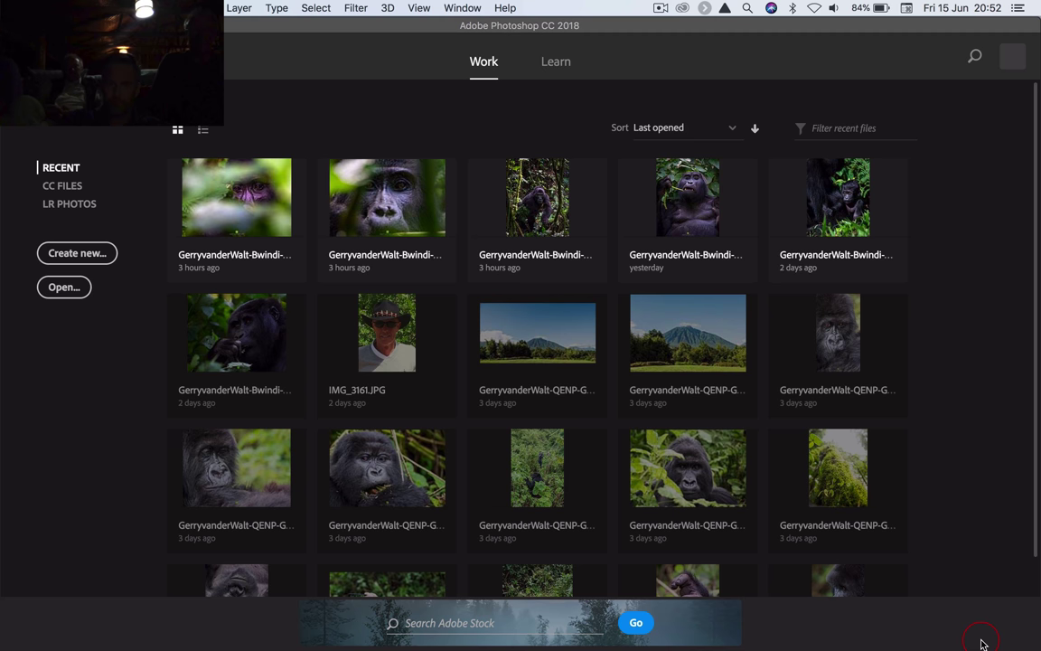
pyautogui.hotkey('ctrl', 'Up')
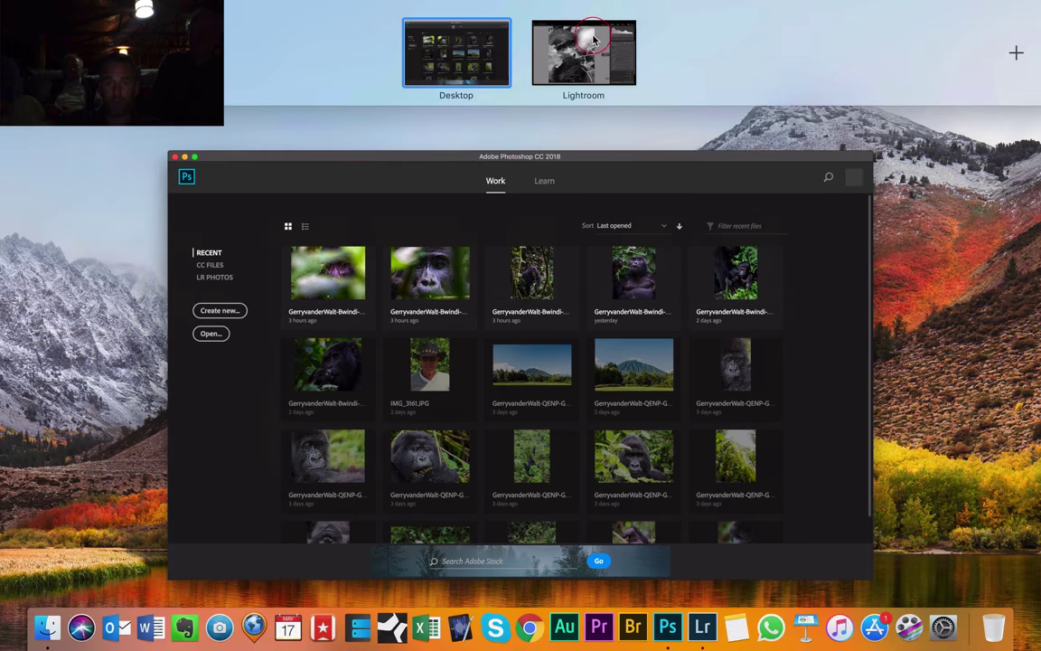
pyautogui.click(589, 36)
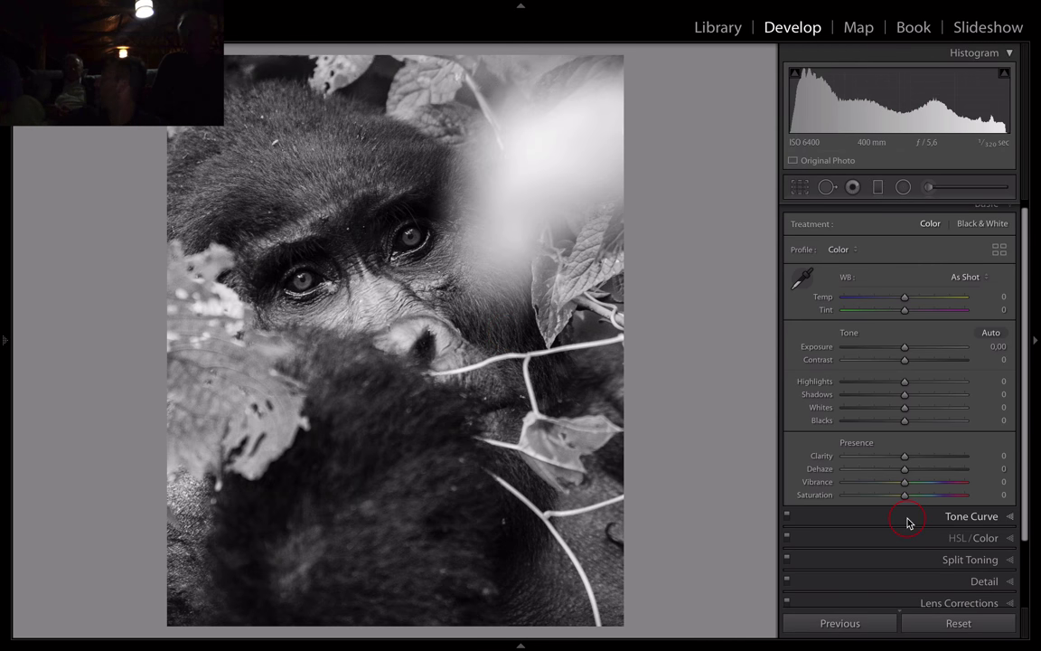
# Step: View the black-and-white DSE_0744-Edit beside the color original in the Library grid and open it enlarged
pyautogui.press('g')
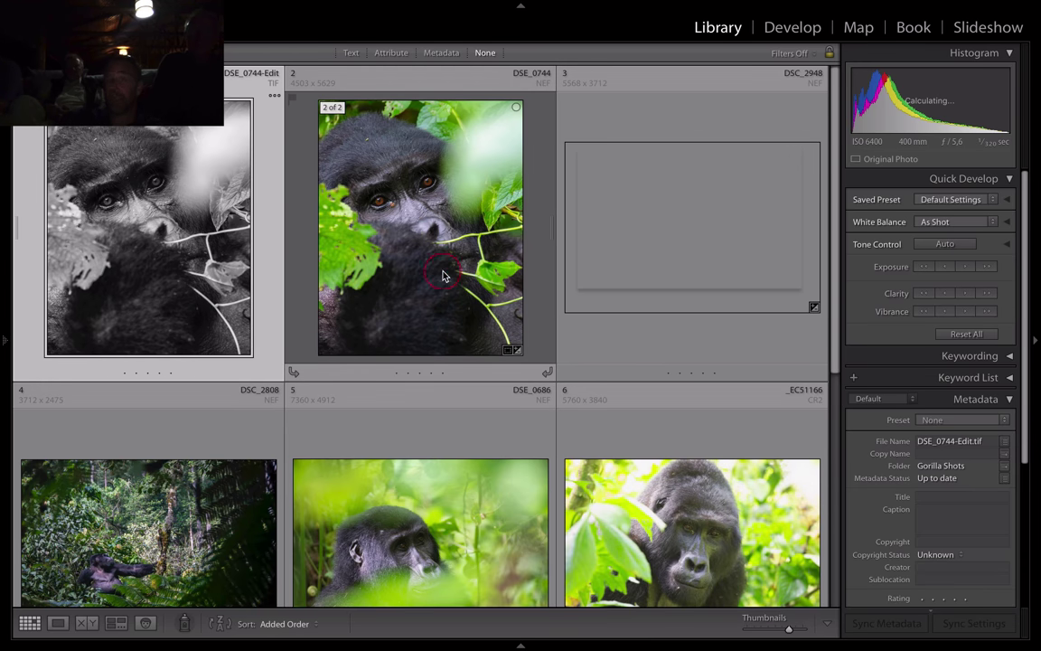
pyautogui.click(172, 201)
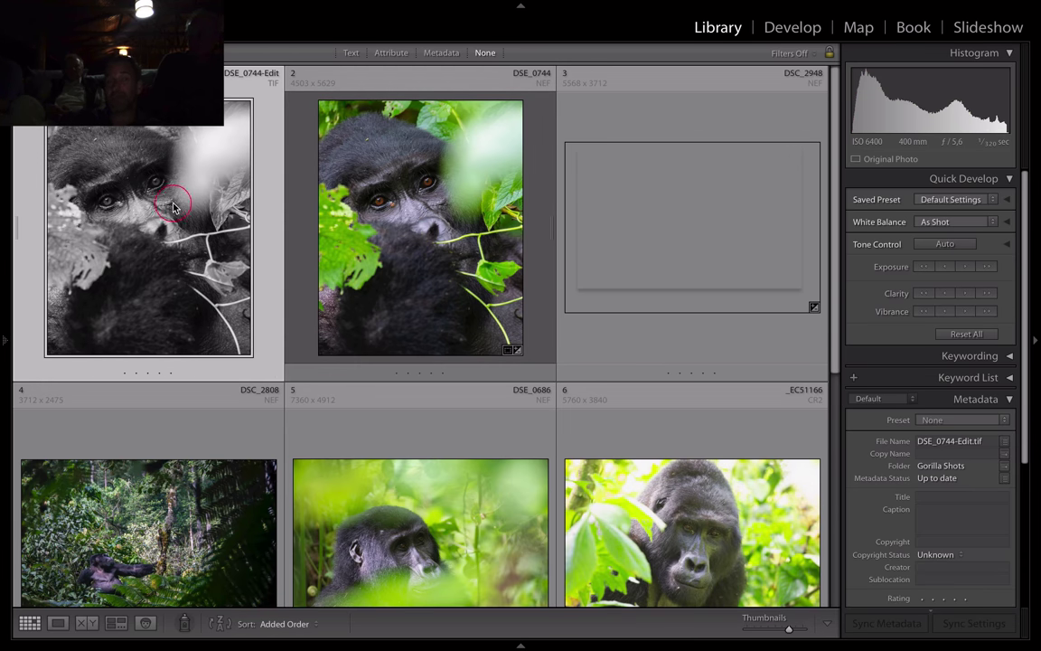
pyautogui.doubleClick(154, 248)
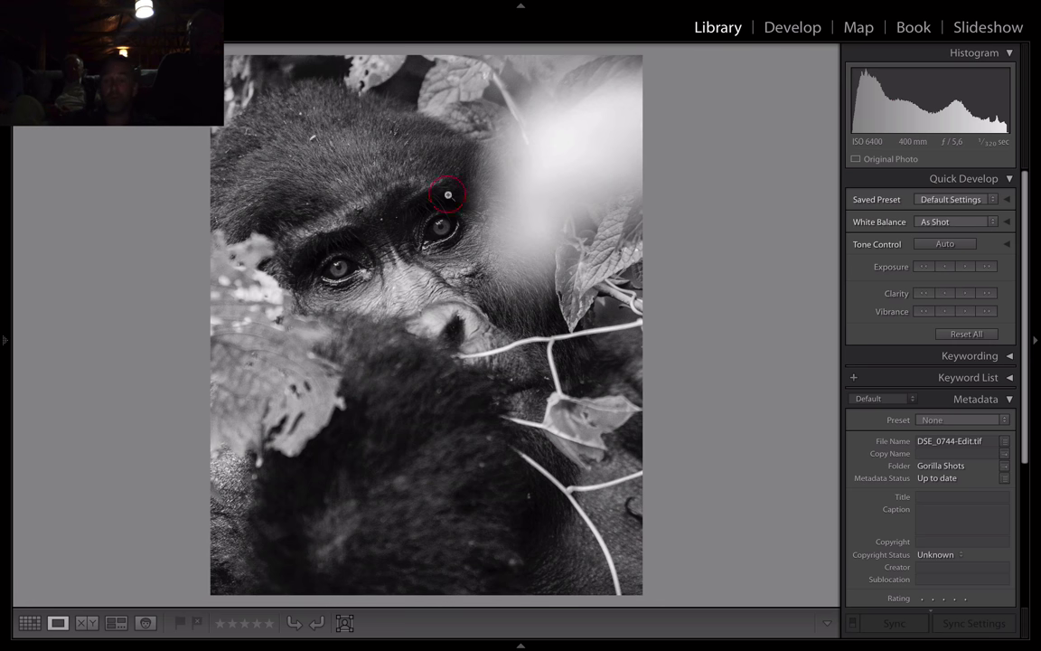
# Step: Develop the black-and-white portrait with Exposure −0.10, Contrast +21, Highlights −49, Shadows +33, Whites −34, Blacks −20, Clarity +14 and Dehaze +5
pyautogui.press('d')
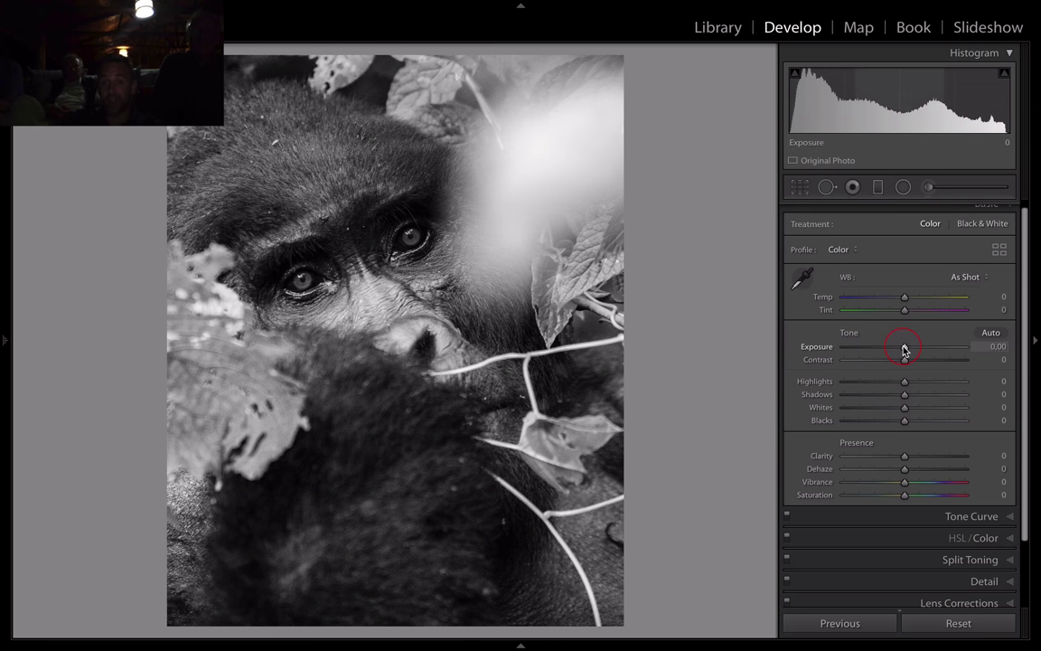
pyautogui.moveTo(907, 350); pyautogui.dragTo(896, 423)
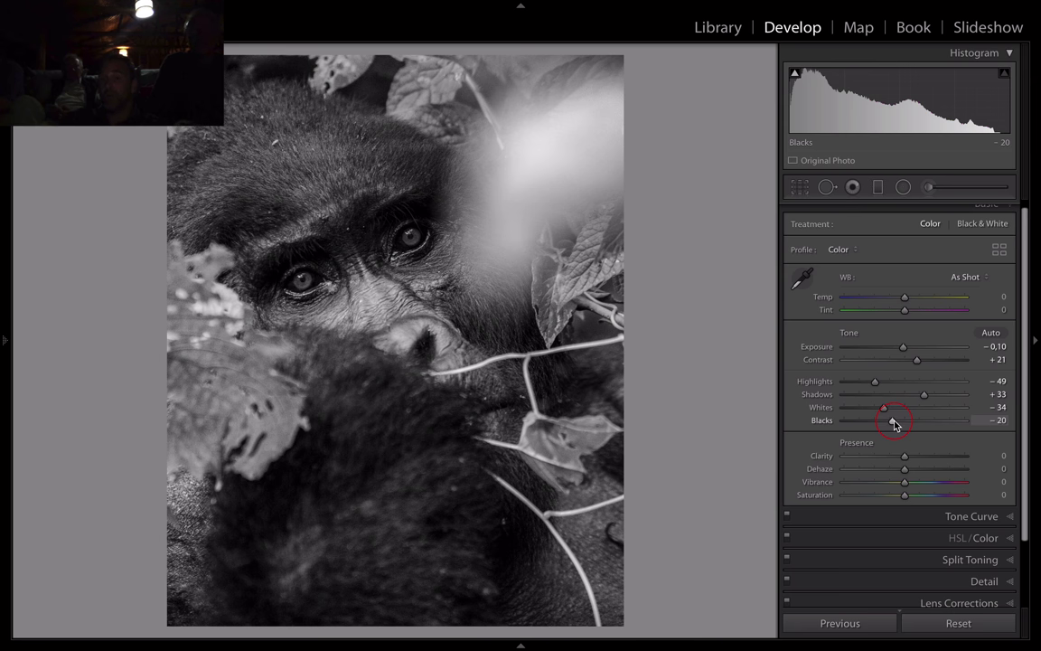
pyautogui.moveTo(903, 459); pyautogui.dragTo(910, 459)
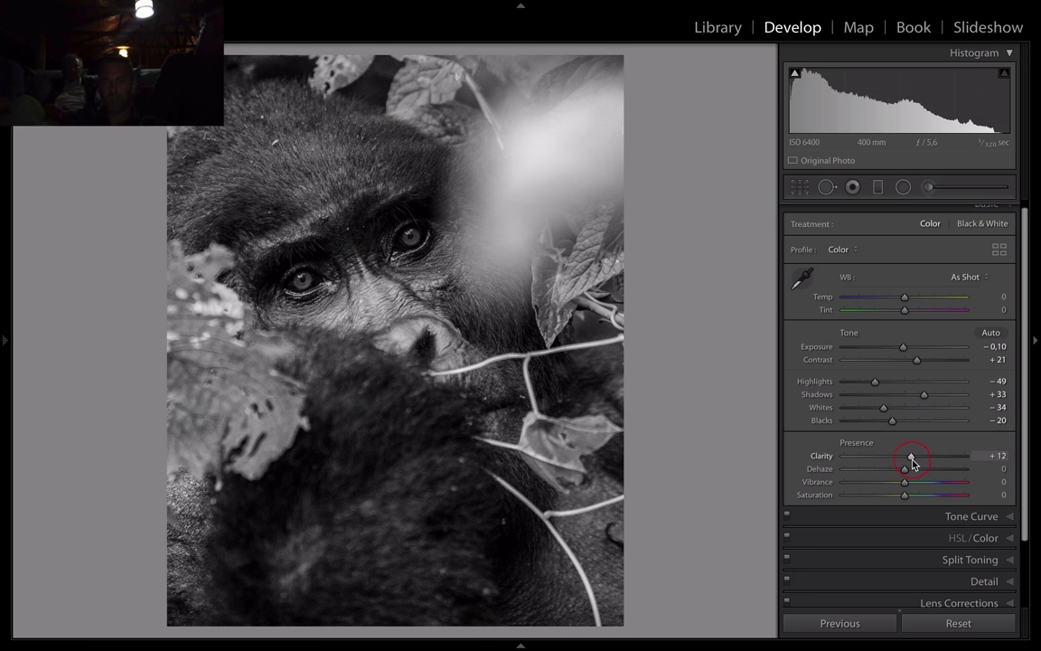
pyautogui.moveTo(907, 469); pyautogui.dragTo(909, 471)
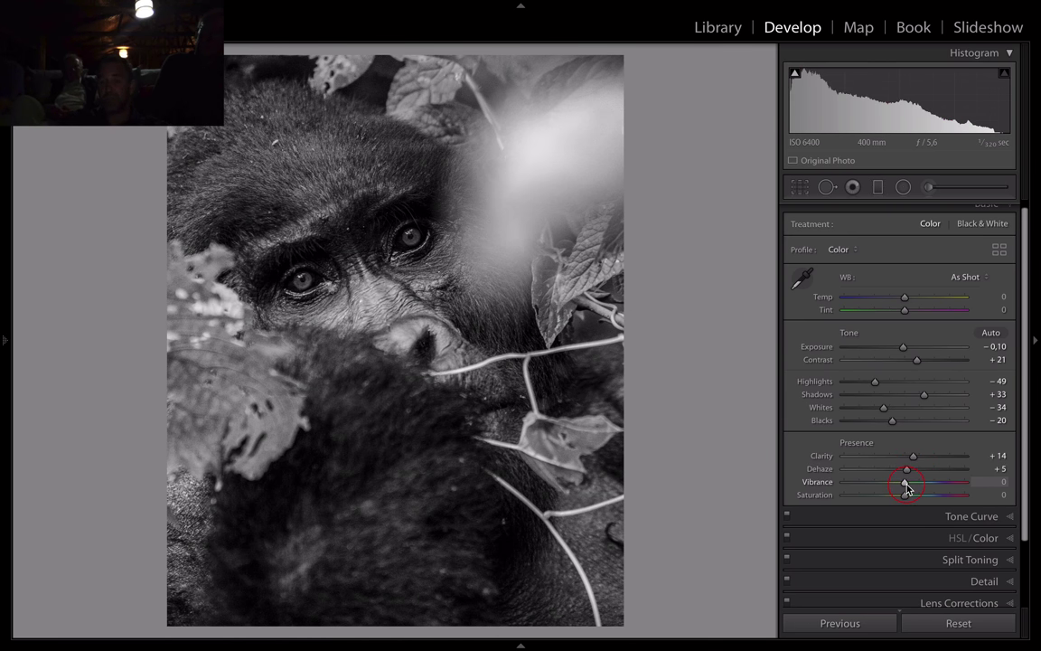
# Step: Place a tilted elliptical radial filter over the gorilla's eyes with Feather 82 and Invert on, checking its coverage with the mask overlay
pyautogui.click(903, 190)
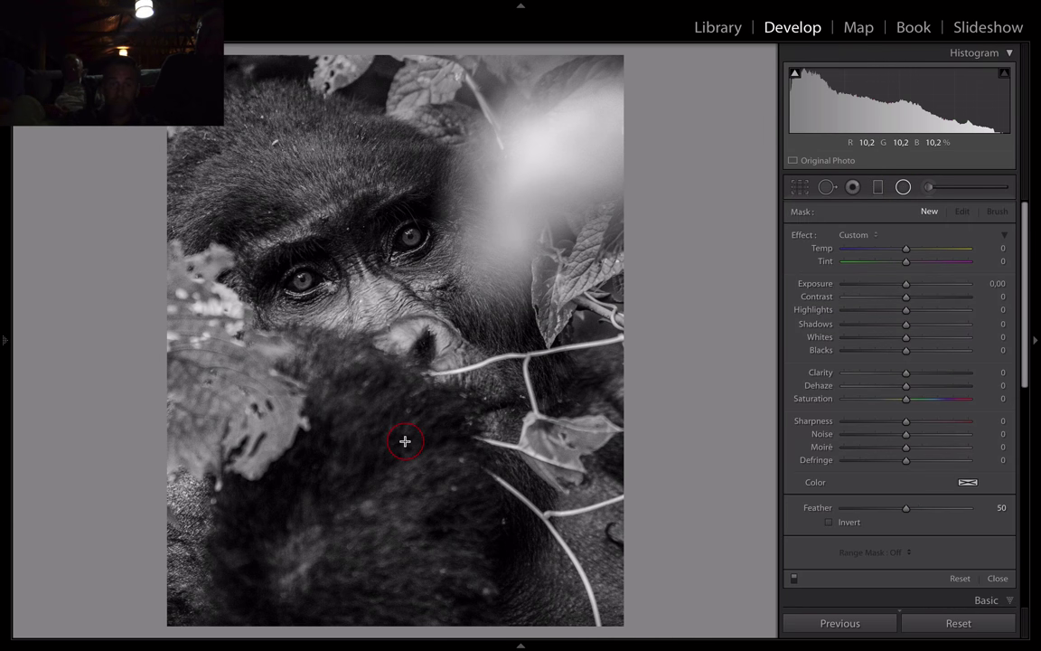
pyautogui.moveTo(327, 255); pyautogui.dragTo(481, 241)
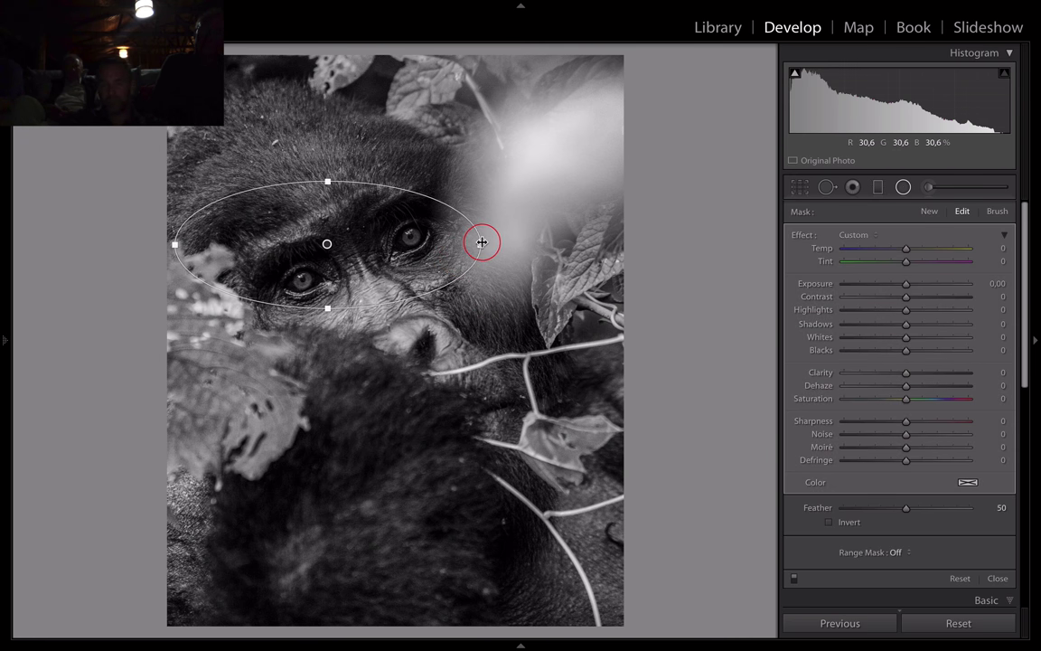
pyautogui.moveTo(338, 245); pyautogui.dragTo(360, 254)
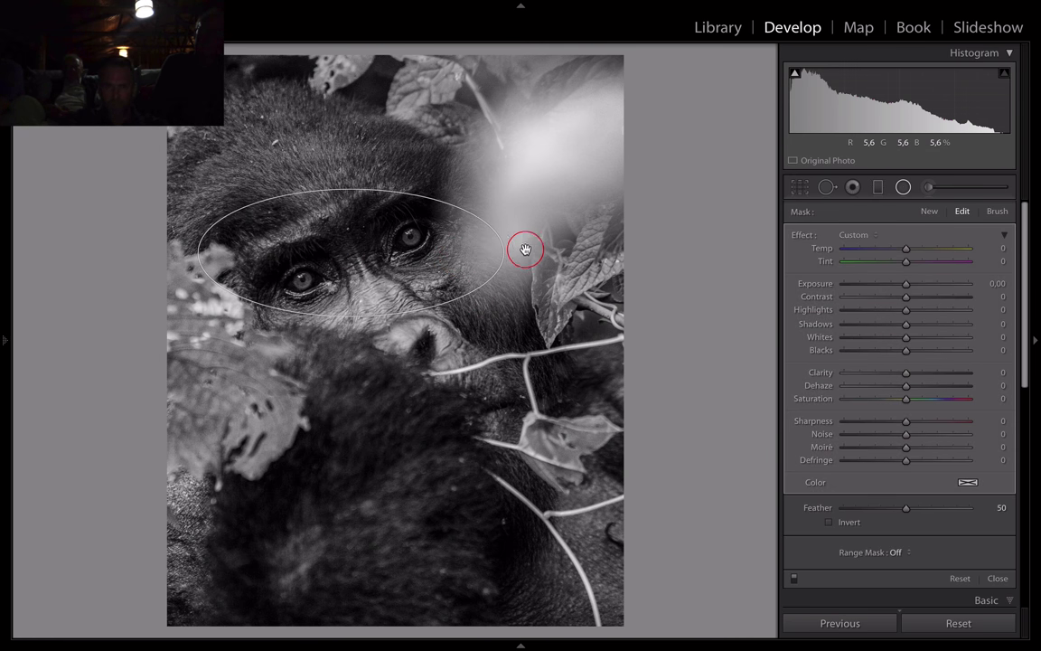
pyautogui.moveTo(506, 254); pyautogui.dragTo(507, 221)
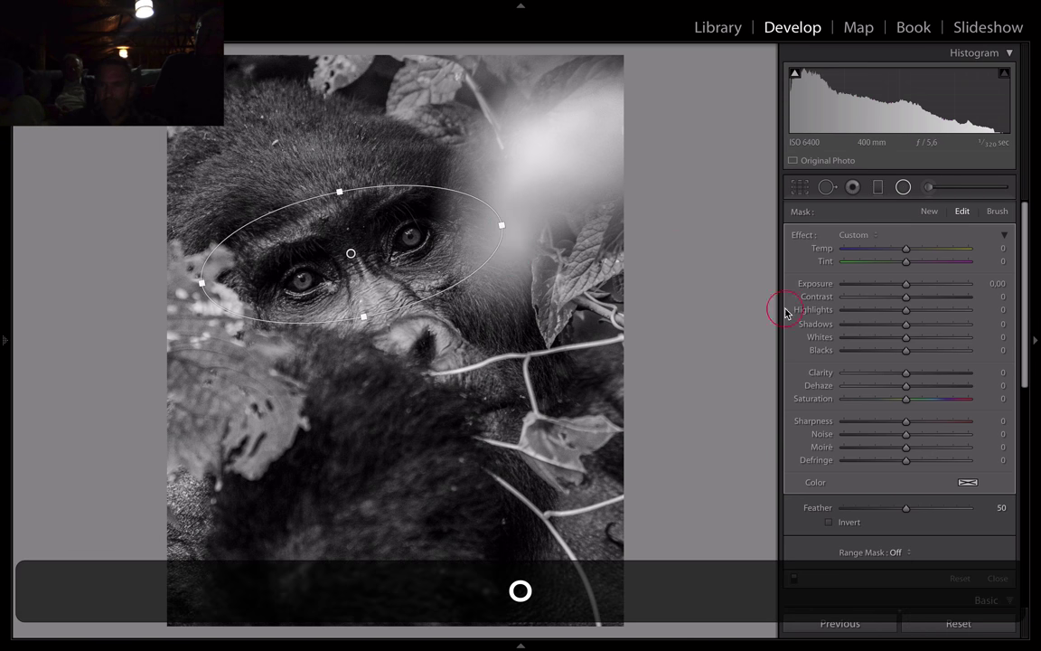
pyautogui.press('o')
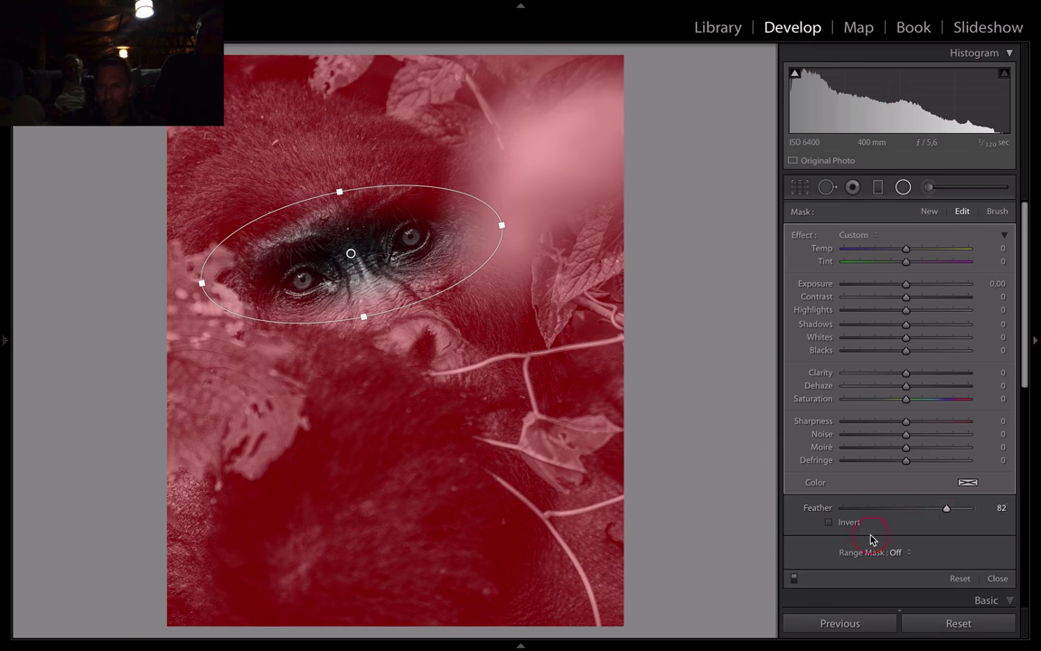
pyautogui.click(841, 524)
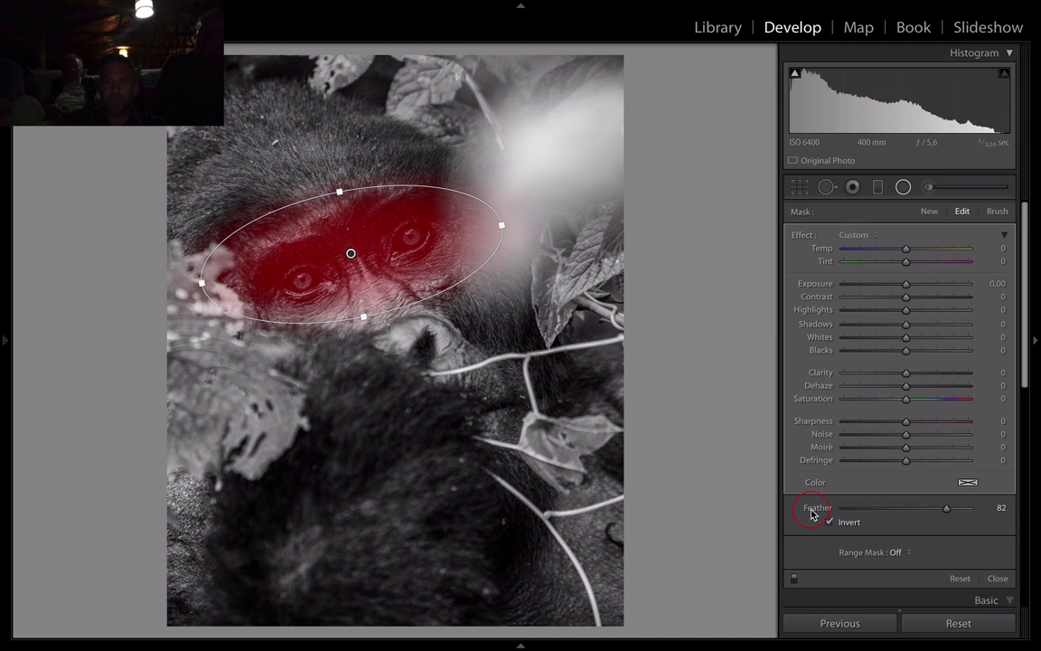
pyautogui.press('o')
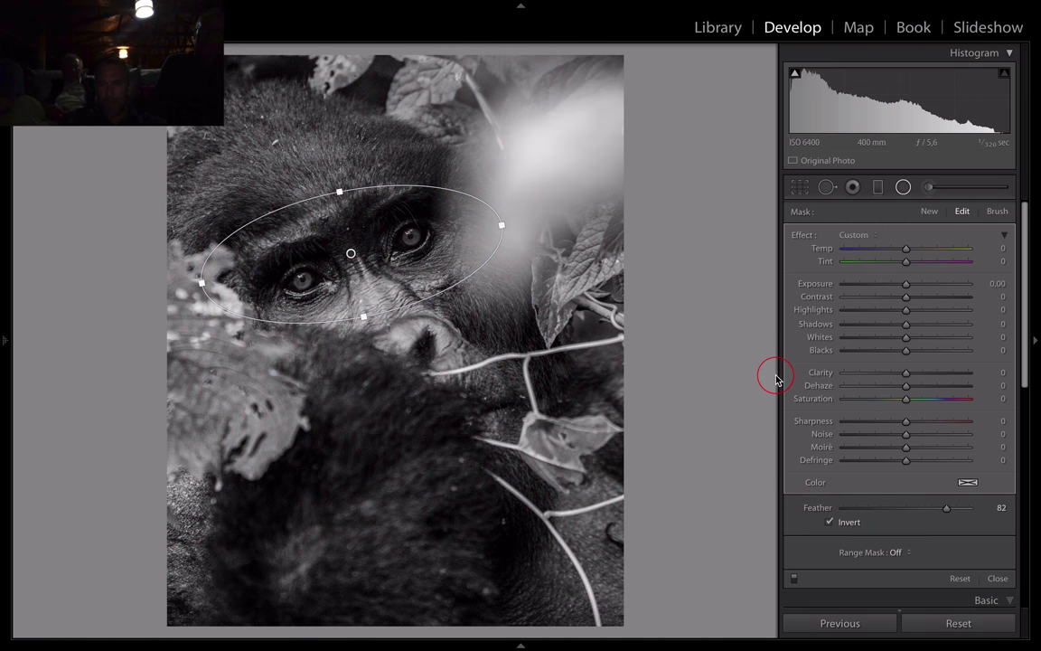
# Step: Brighten the eye area's radial filter with Shadows 25, Clarity 26 and Exposure 0.44, and finish editing it
pyautogui.moveTo(917, 324); pyautogui.dragTo(926, 326)
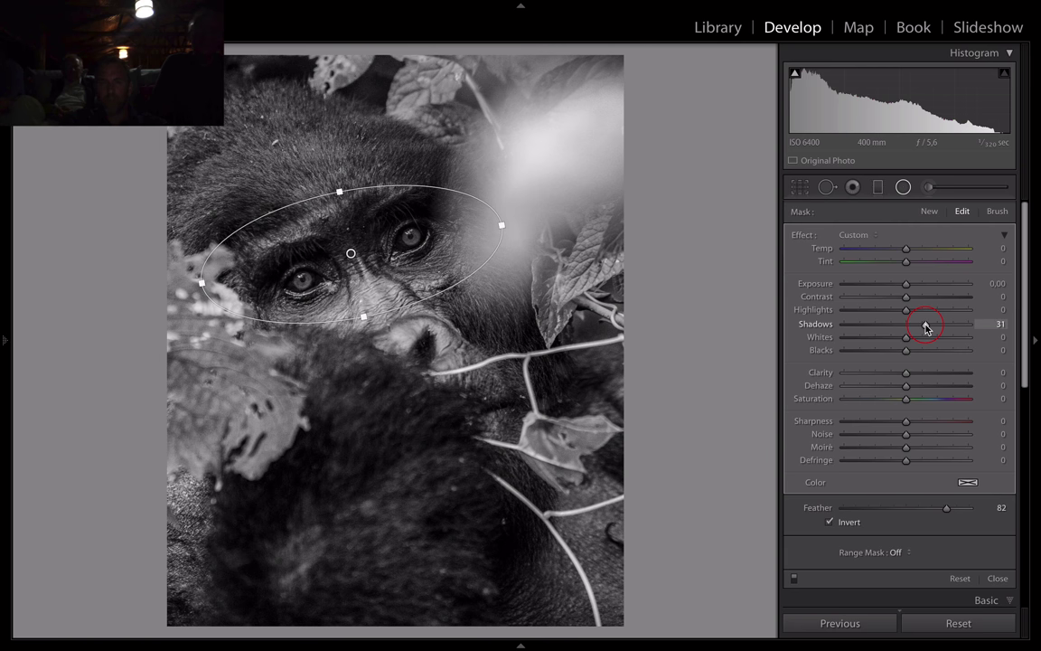
pyautogui.moveTo(909, 372); pyautogui.dragTo(923, 377)
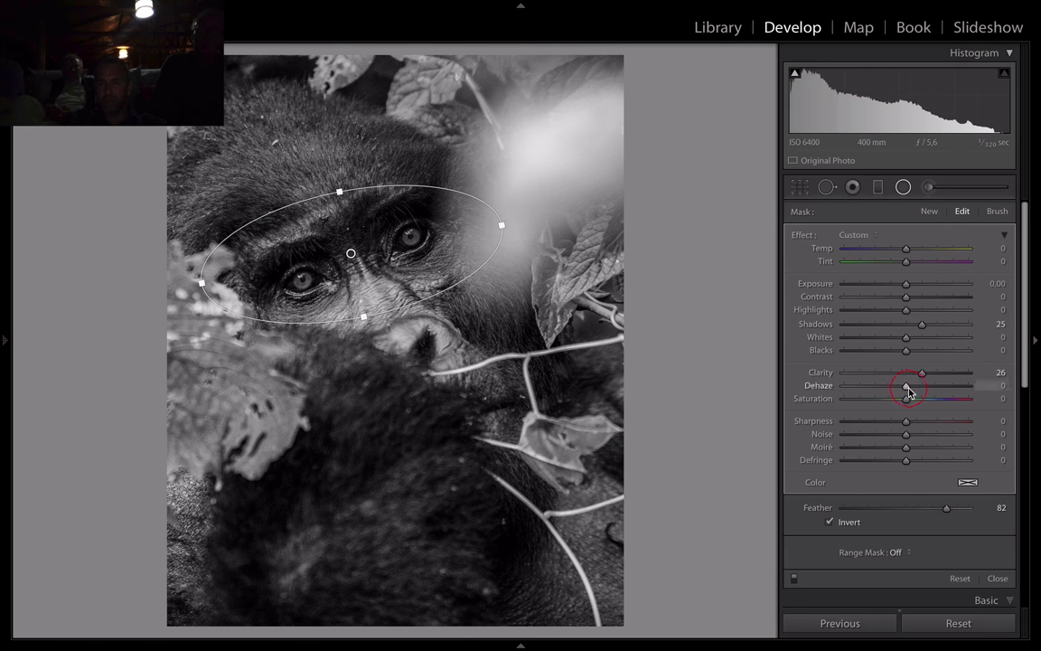
pyautogui.moveTo(908, 287); pyautogui.dragTo(915, 290)
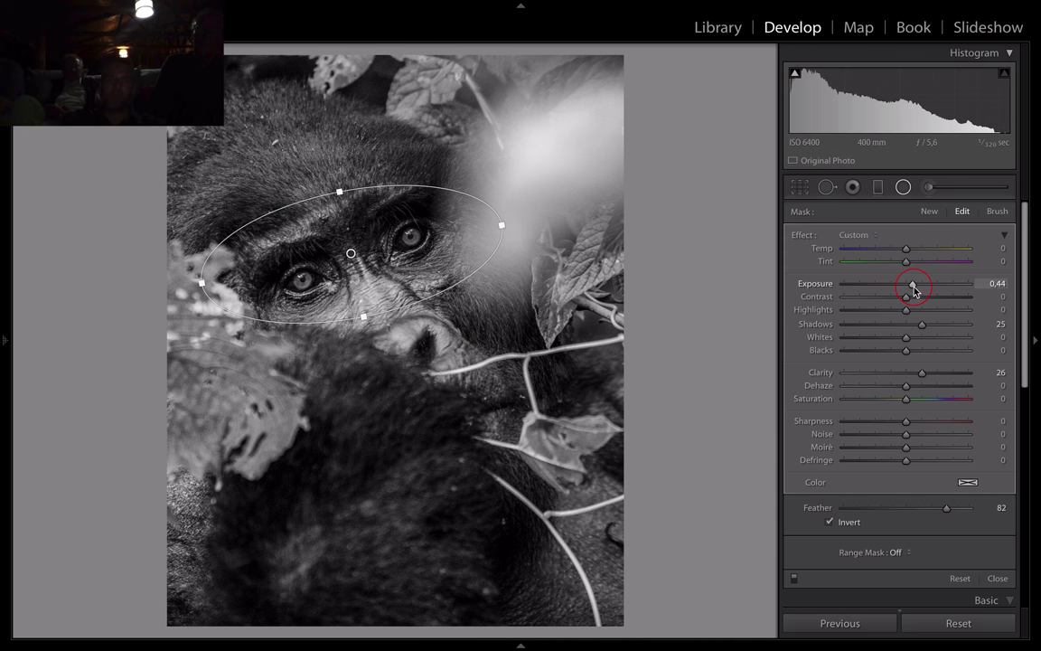
pyautogui.click(928, 212)
pyautogui.click(903, 187)
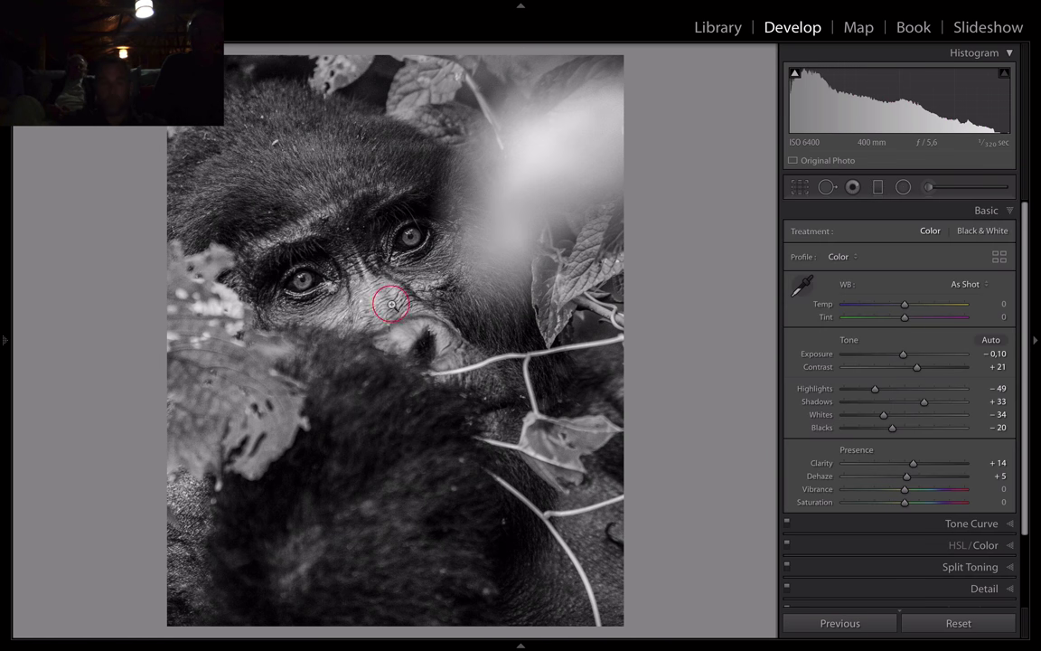
pyautogui.click(488, 389)
pyautogui.click(595, 371)
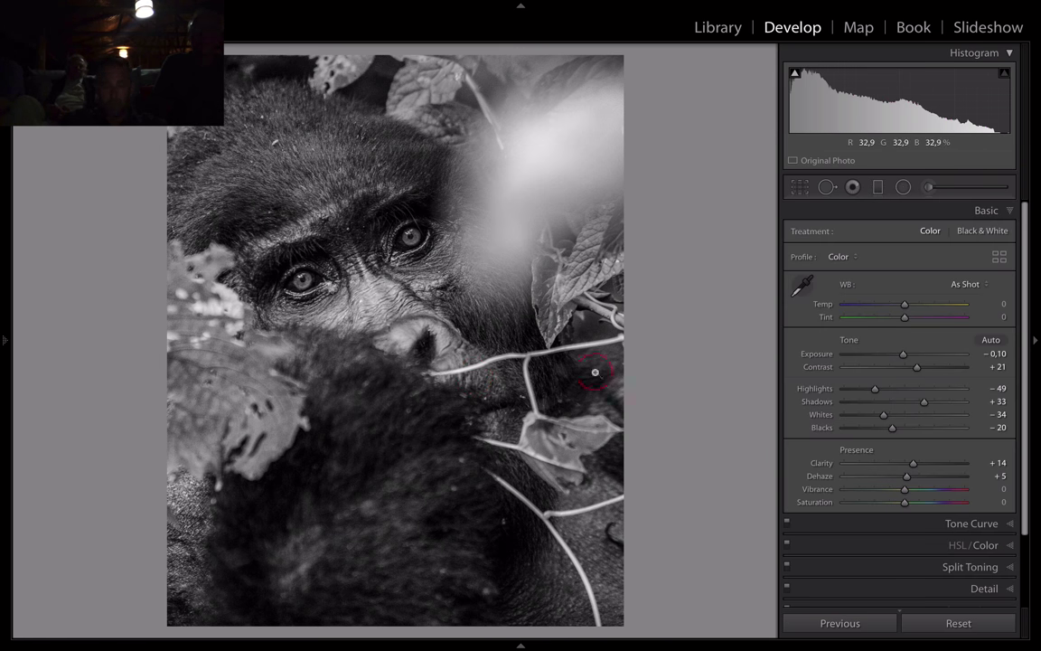
# Step: Add a second, nearly circular radial filter around the gorilla's face with Feather 72, checking its mask overlay so the surroundings are affected
pyautogui.click(902, 186)
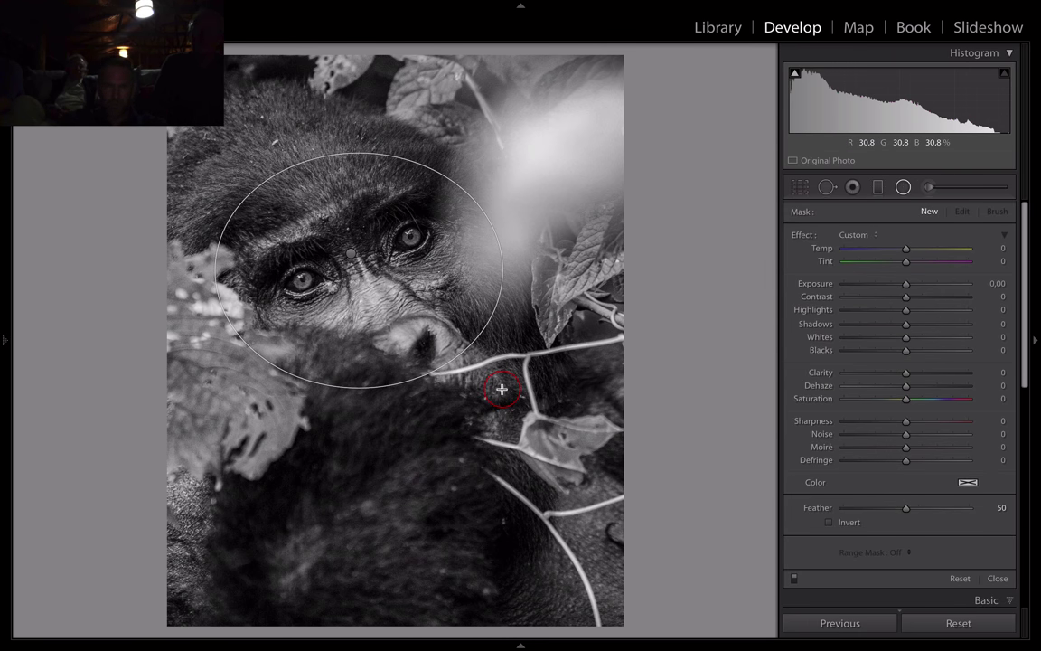
pyautogui.click(502, 389)
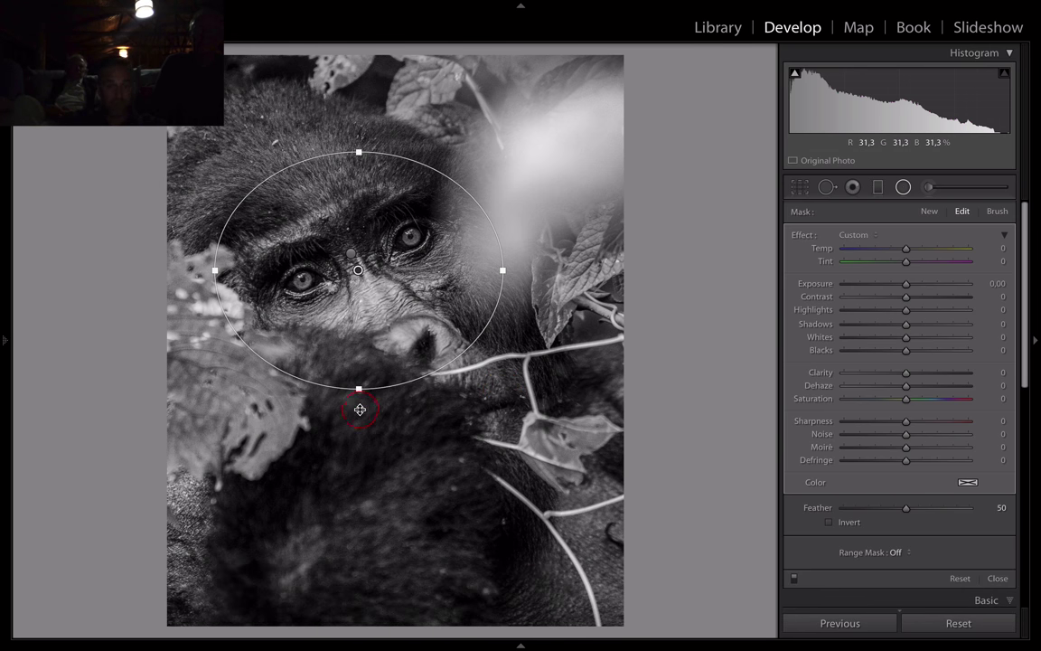
pyautogui.moveTo(360, 418); pyautogui.dragTo(360, 418)
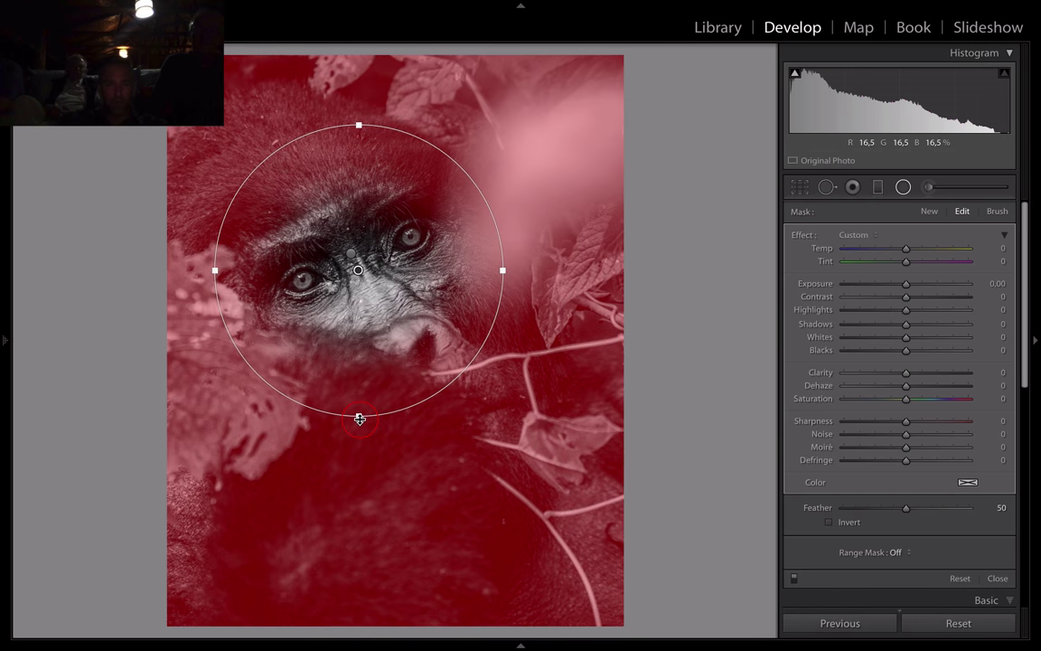
pyautogui.moveTo(501, 269); pyautogui.dragTo(474, 267)
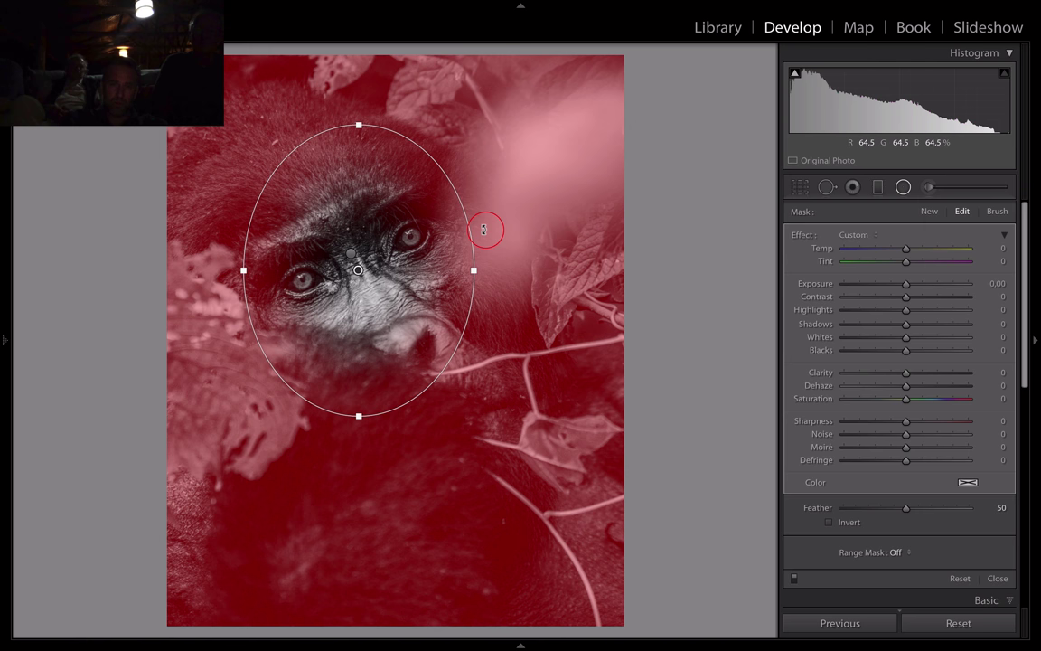
pyautogui.moveTo(484, 229); pyautogui.dragTo(496, 229)
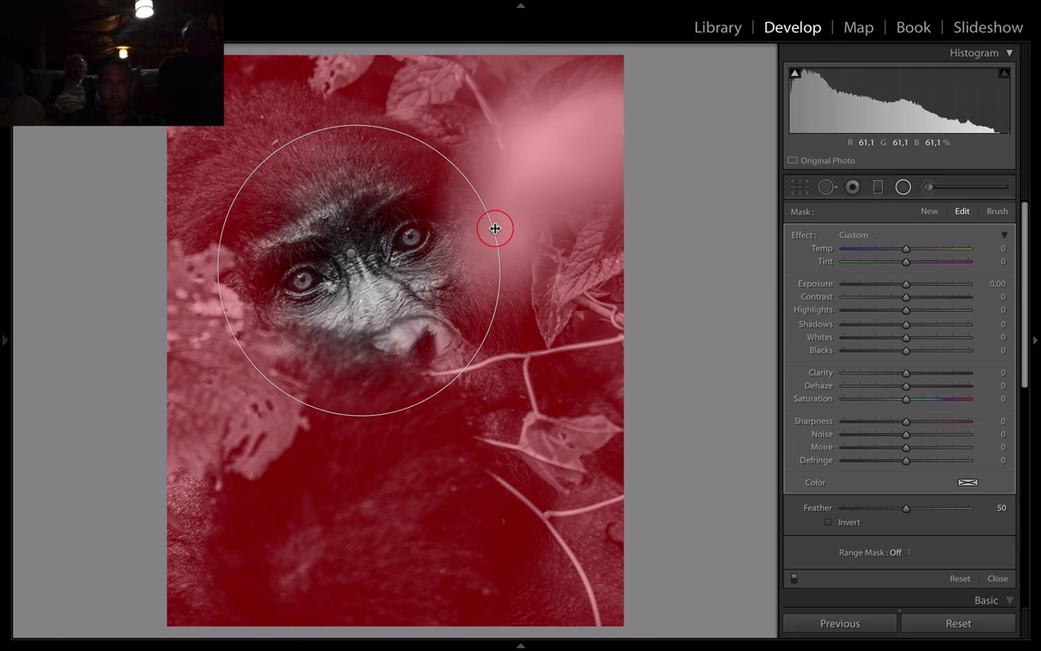
pyautogui.moveTo(906, 508); pyautogui.dragTo(934, 511)
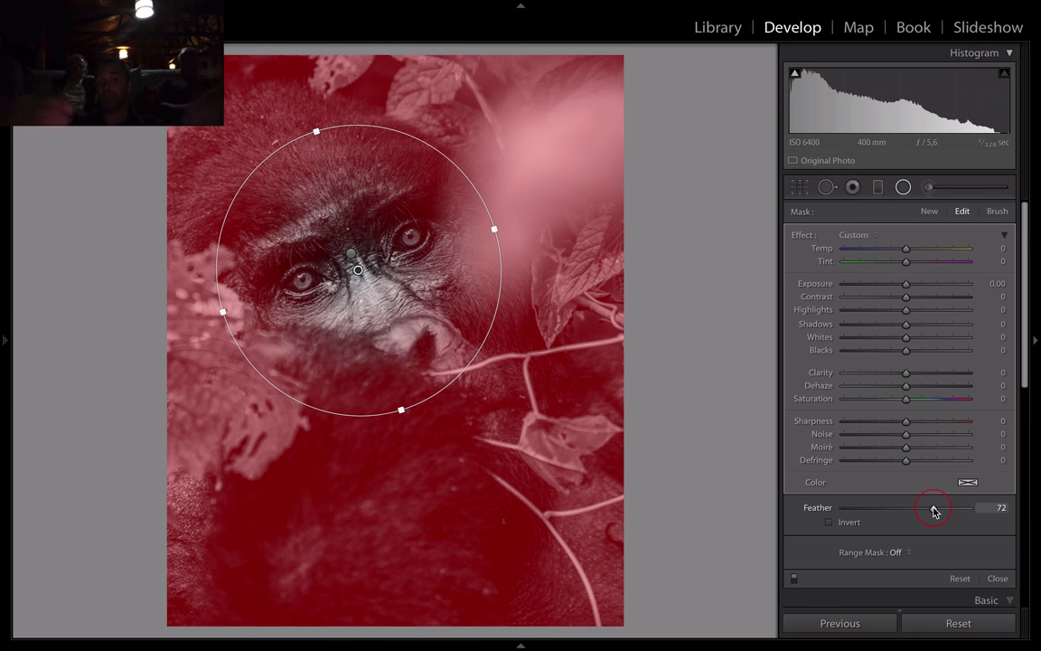
pyautogui.press('o')
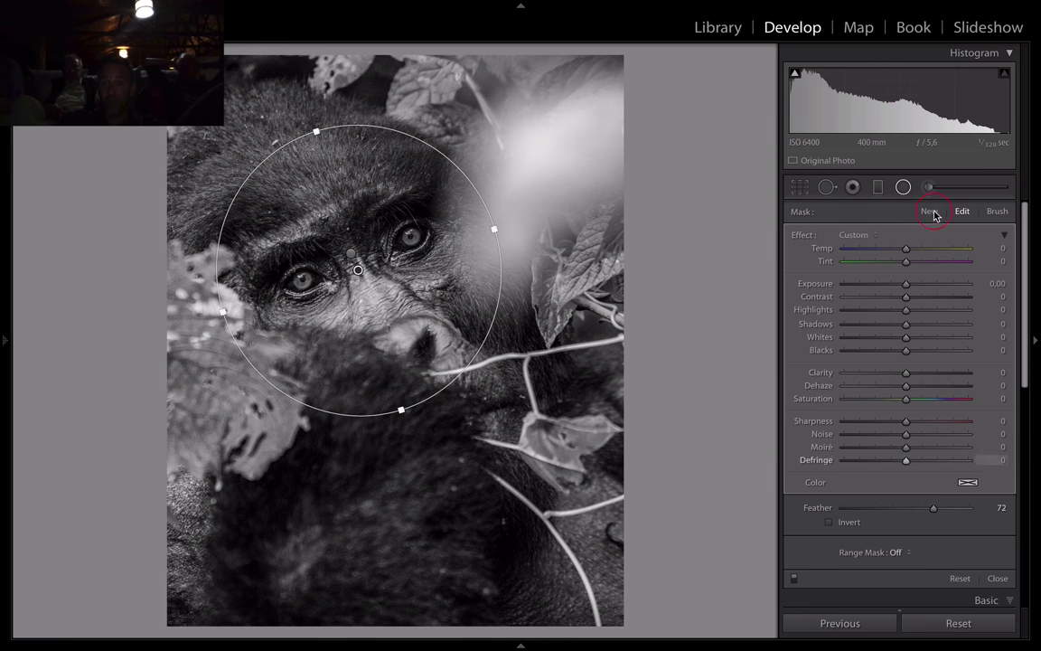
# Step: Darken the area outside the face with Exposure −0.55, Highlights −47 and Shadows −6, and close the radial filter
pyautogui.moveTo(893, 310)
pyautogui.mouseDown()
pyautogui.moveTo(880, 309)
pyautogui.moveTo(883, 328)
pyautogui.mouseUp()
pyautogui.click(880, 326)
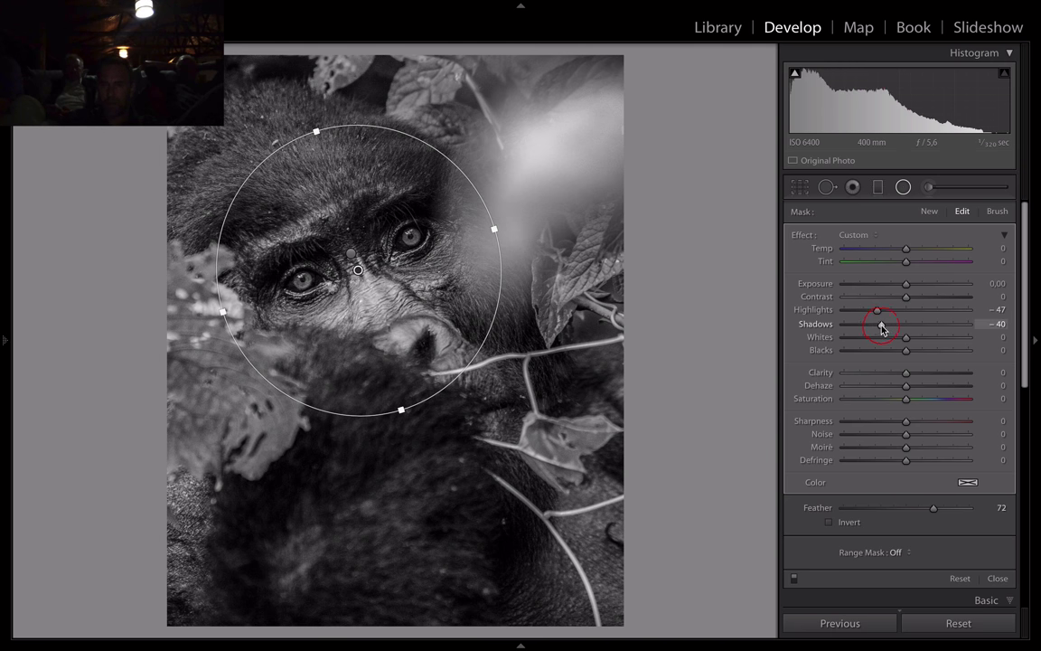
pyautogui.click(906, 285)
pyautogui.moveTo(906, 287); pyautogui.dragTo(904, 287)
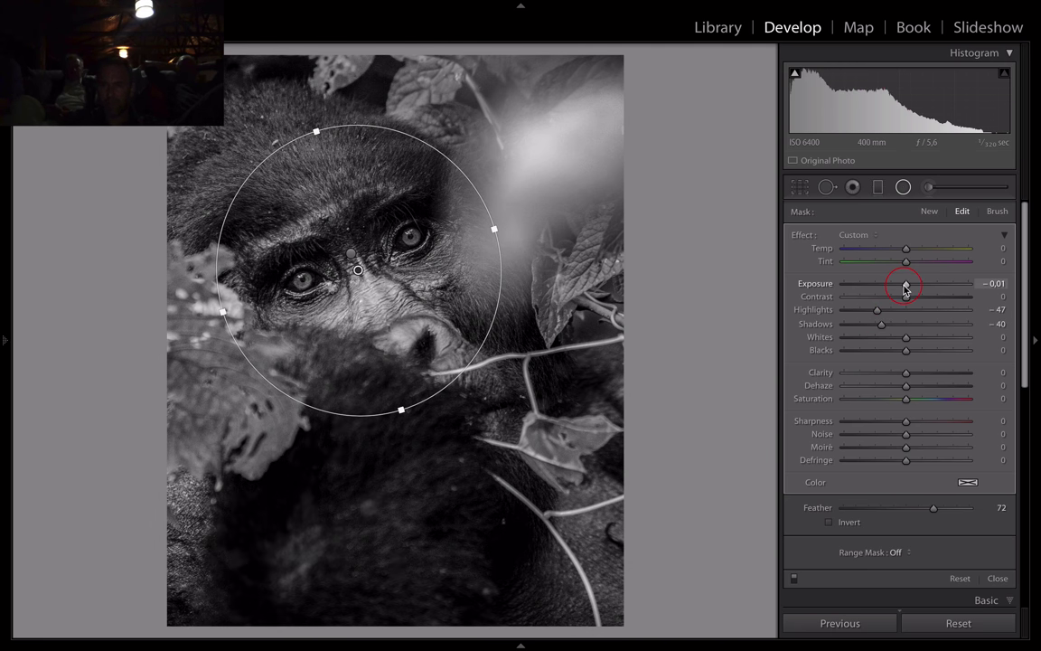
pyautogui.moveTo(883, 326); pyautogui.dragTo(897, 290)
pyautogui.click(905, 285)
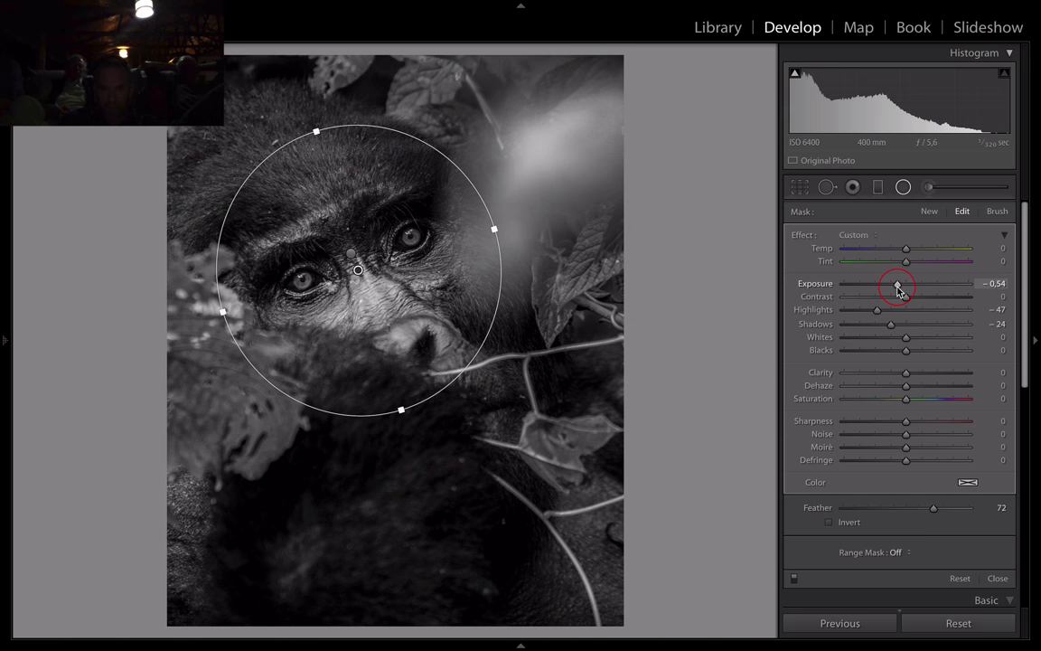
pyautogui.click(901, 327)
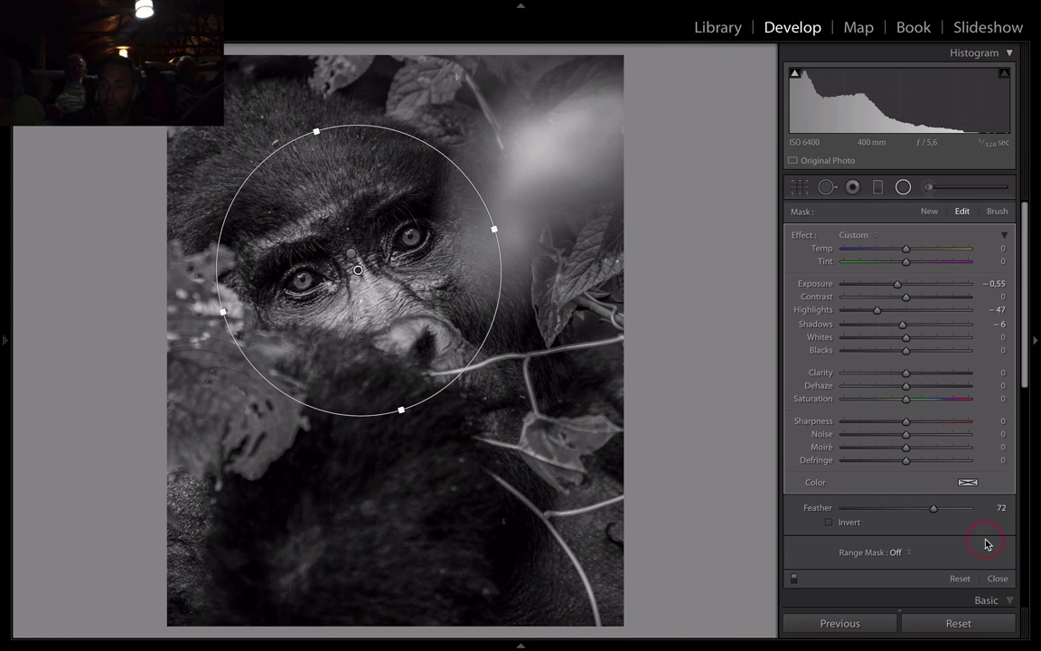
pyautogui.click(996, 577)
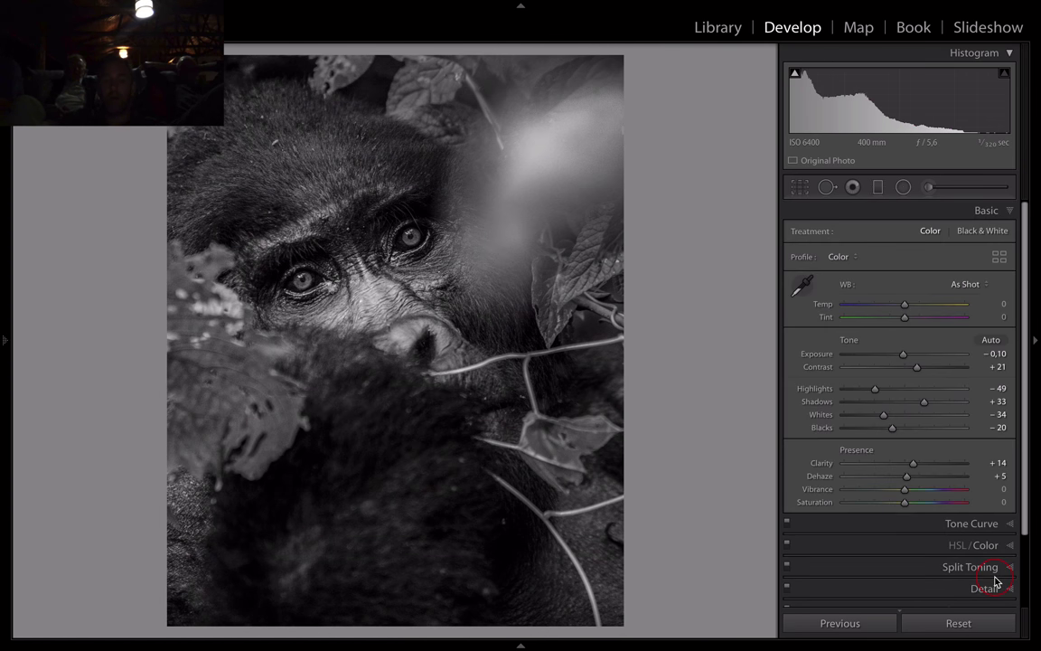
# Step: Compare the portrait before and after the edits, and view the black-and-white version beside the color original in Survey view
pyautogui.press('y')
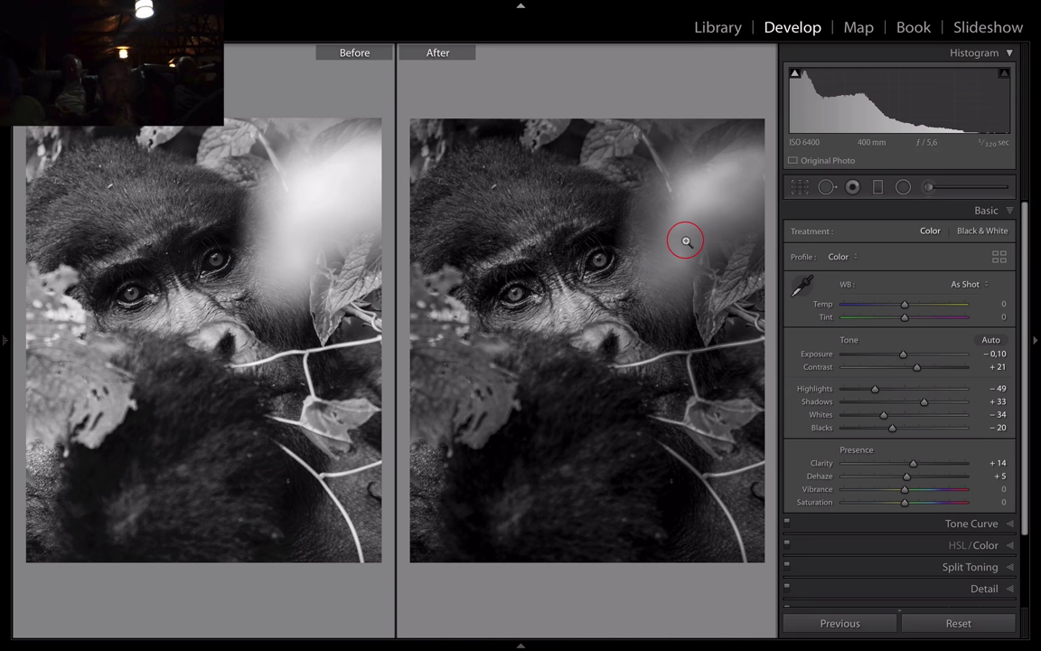
pyautogui.press('g')
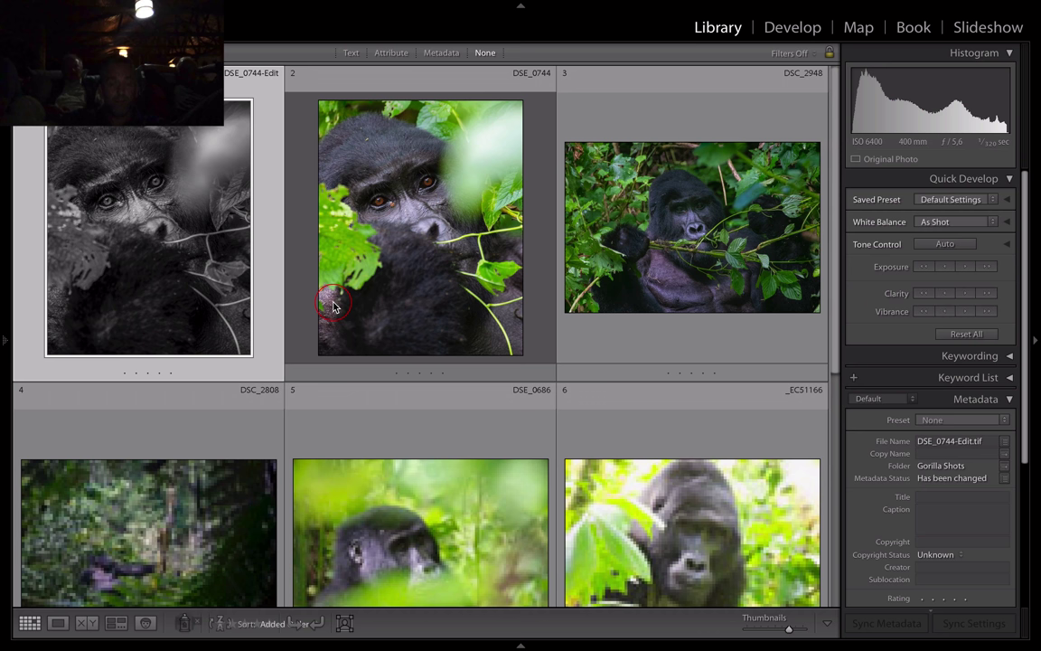
pyautogui.keyDown('super'); pyautogui.click(449, 252); pyautogui.keyUp('super')
pyautogui.press('n')
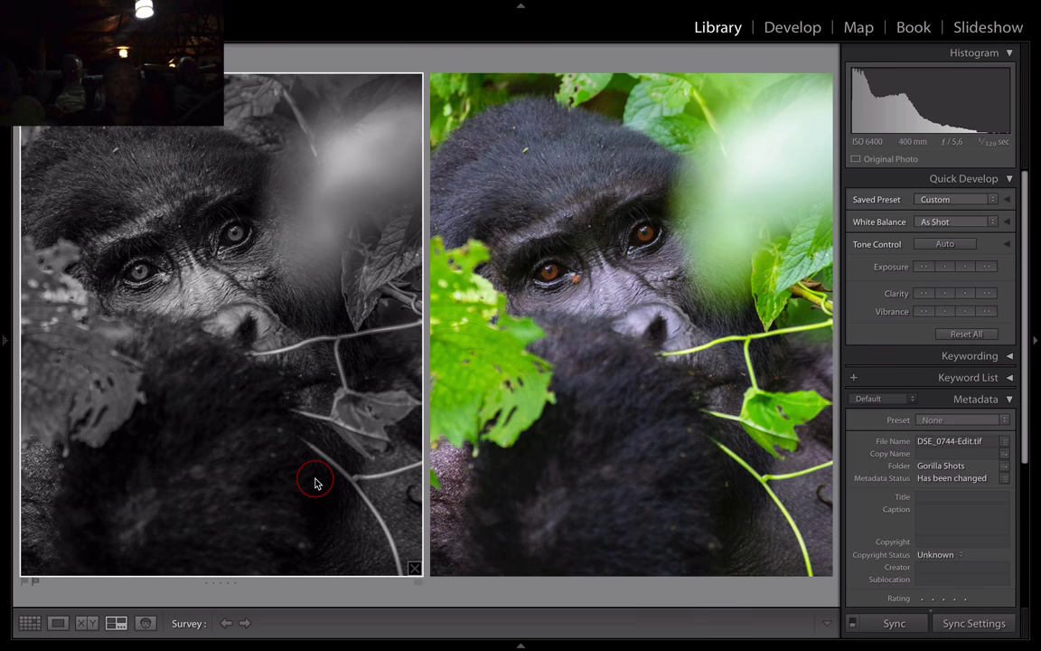
# Step: Tint the black-and-white portrait's shadows blue in Develop's Split Toning with Hue 243 and Saturation 8, and switch the toning off for comparison
pyautogui.press('d')
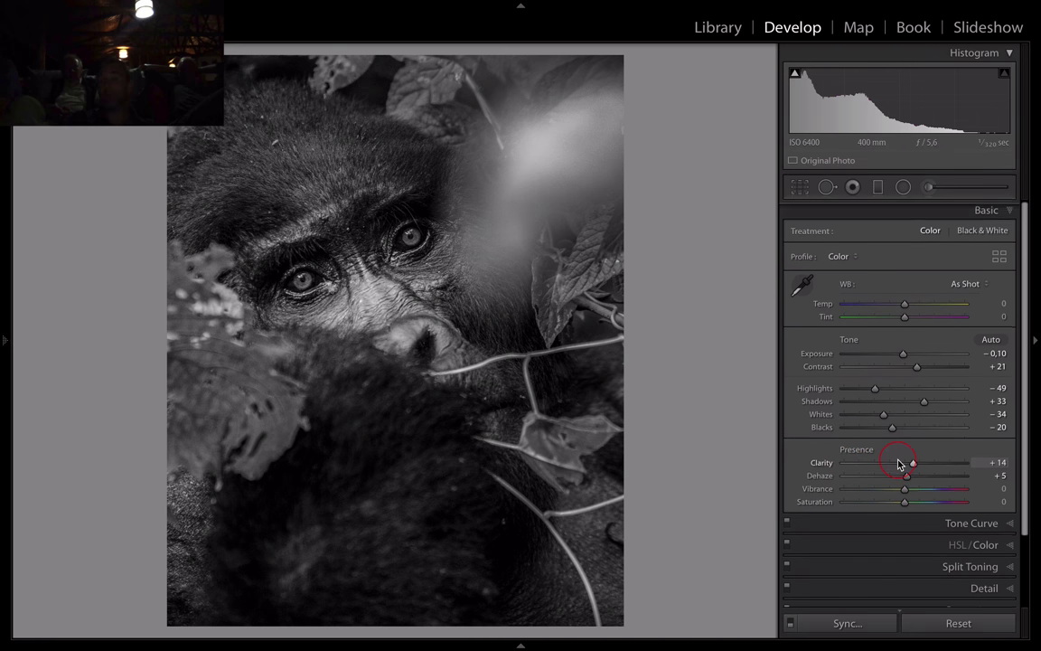
pyautogui.scroll(-1, 902, 463)
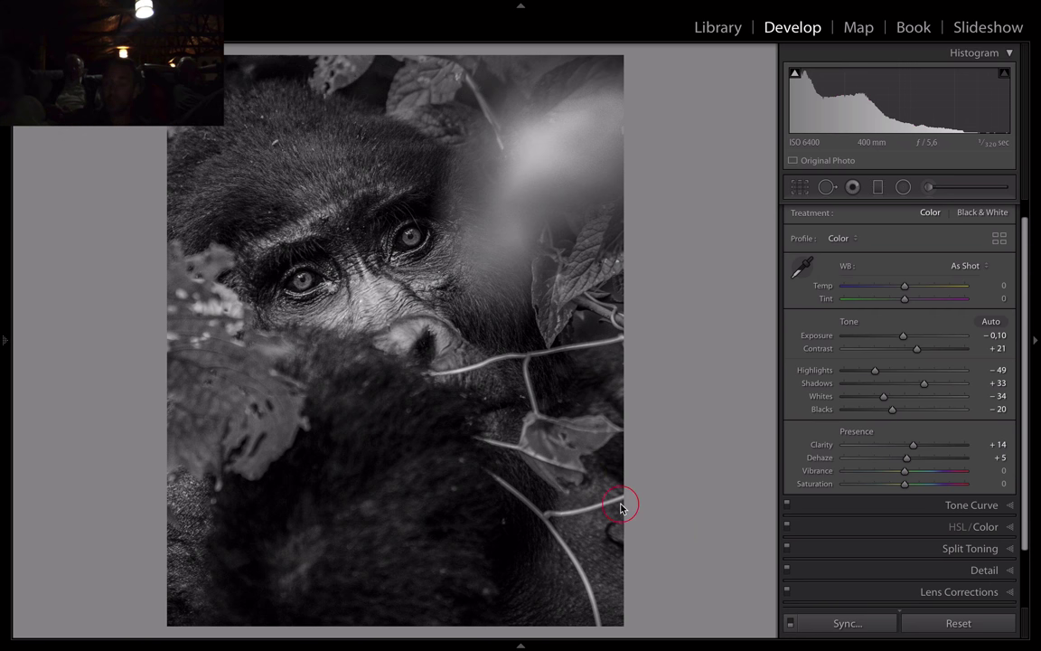
pyautogui.click(969, 549)
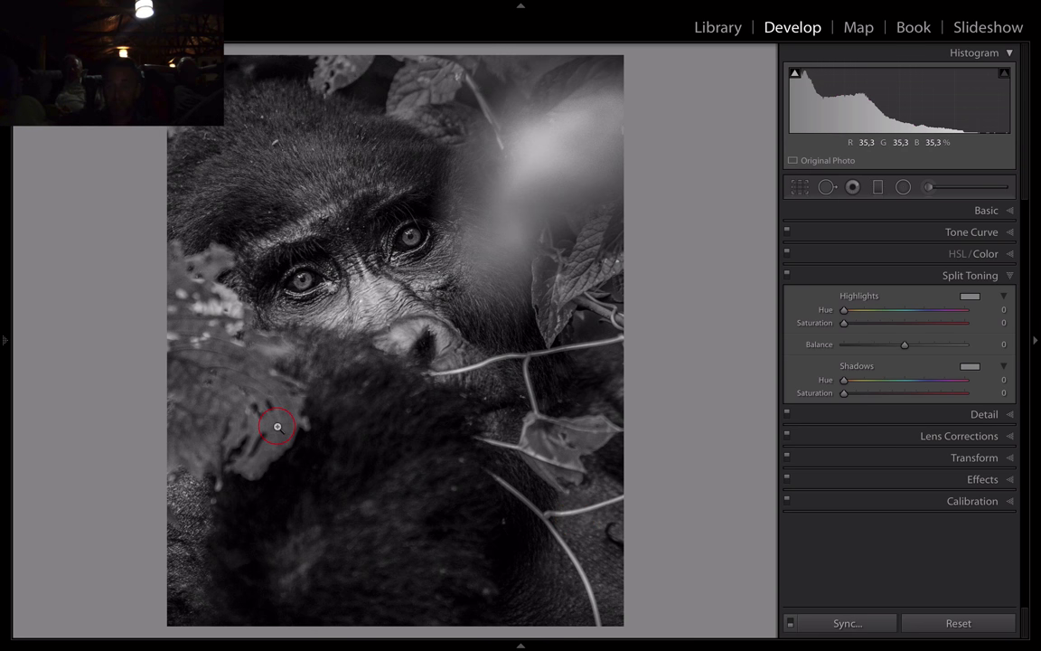
pyautogui.click(970, 369)
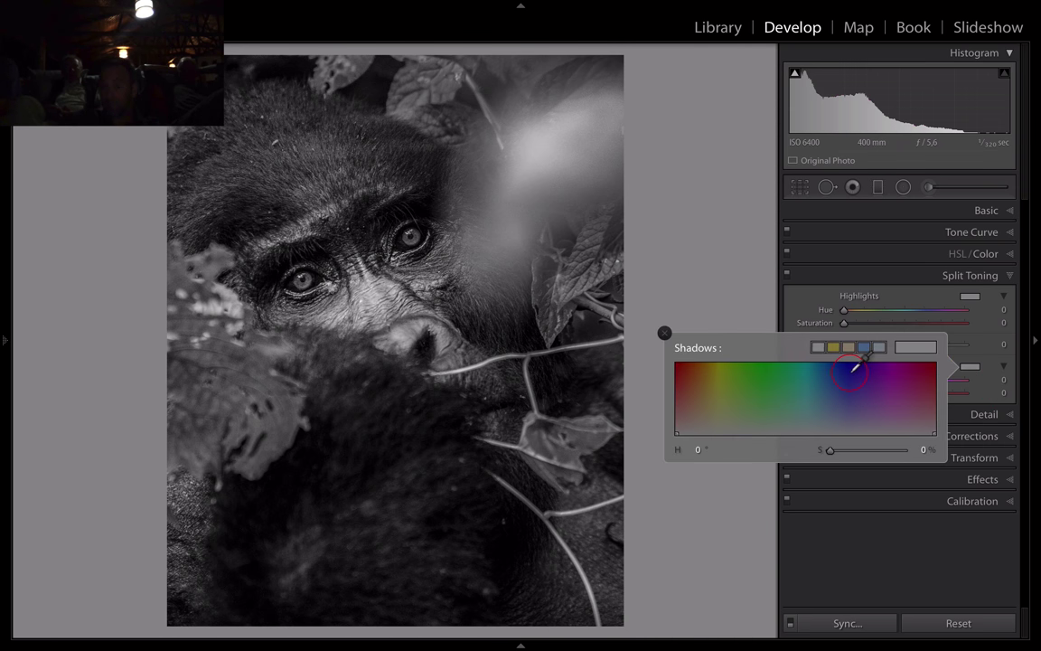
pyautogui.click(854, 367)
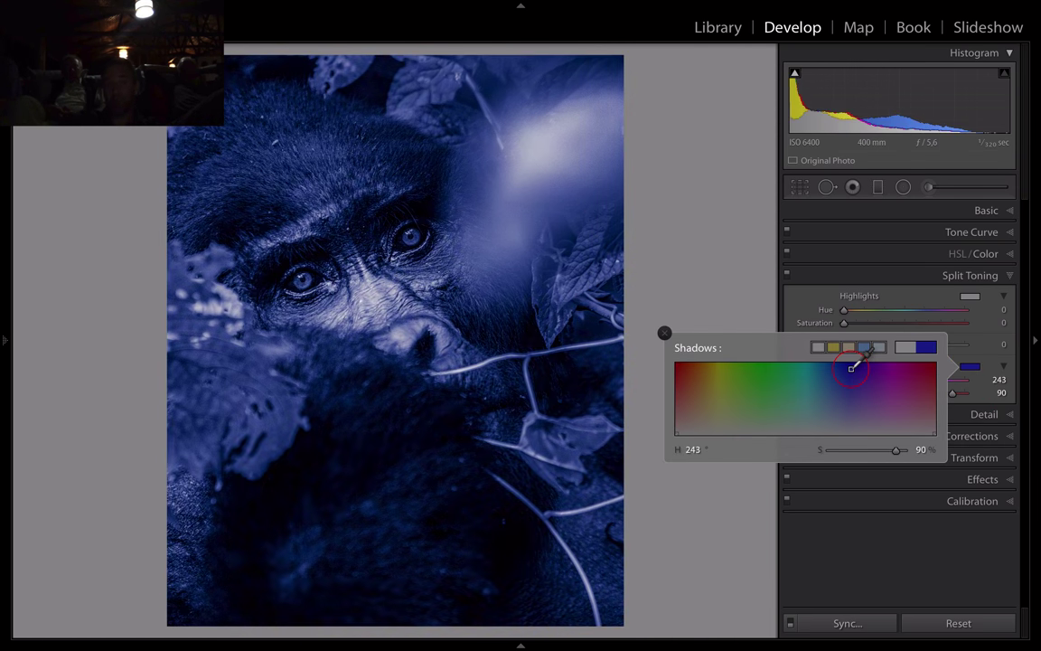
pyautogui.click(665, 332)
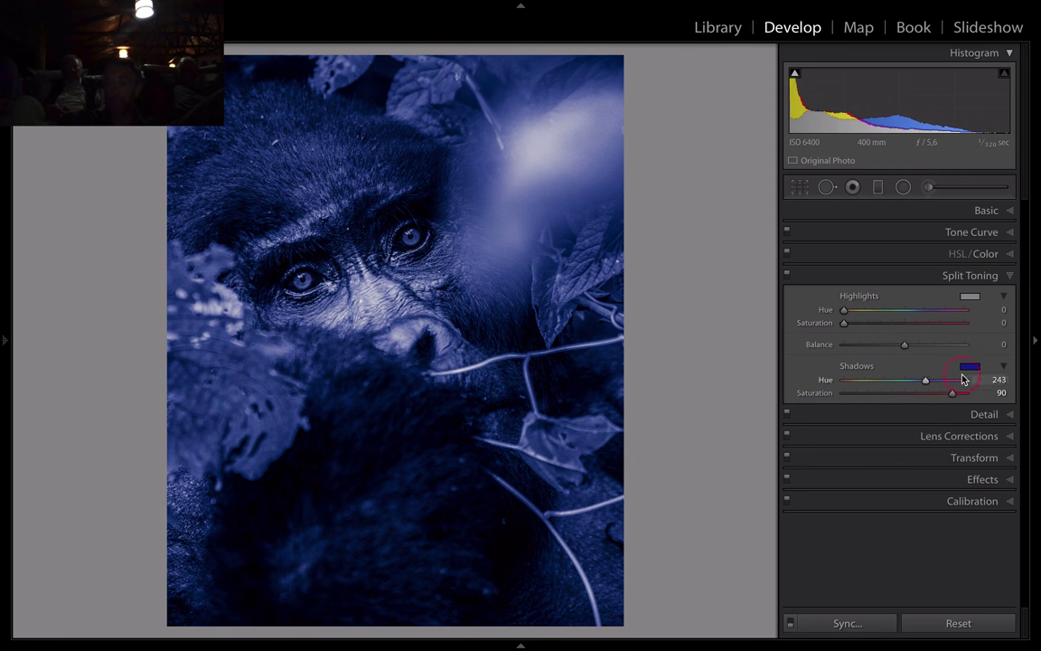
pyautogui.moveTo(952, 396); pyautogui.dragTo(839, 408)
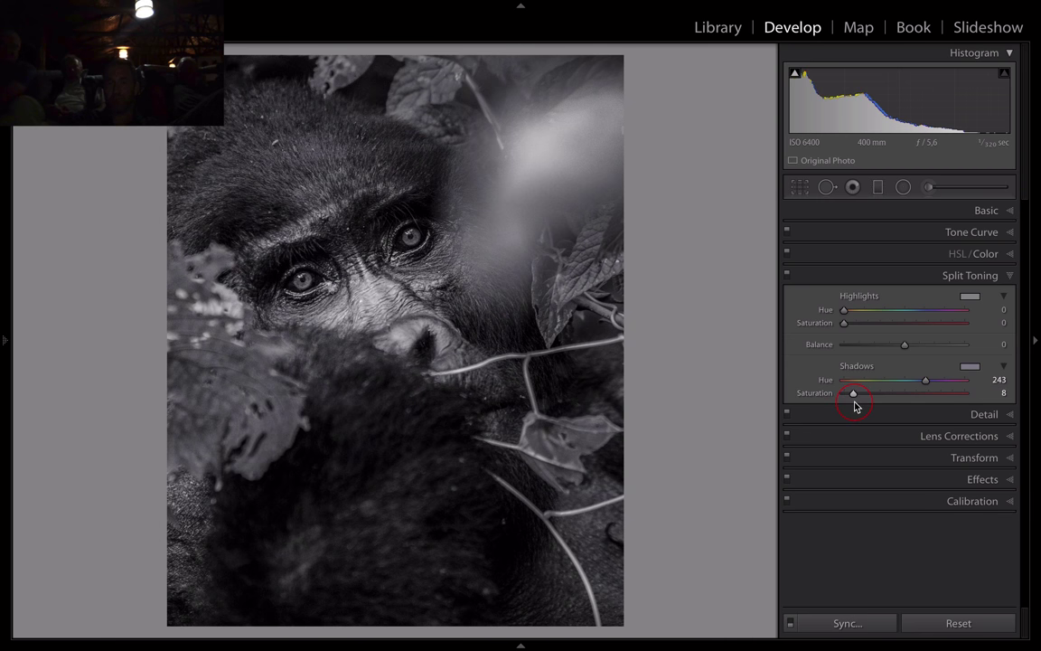
pyautogui.click(787, 275)
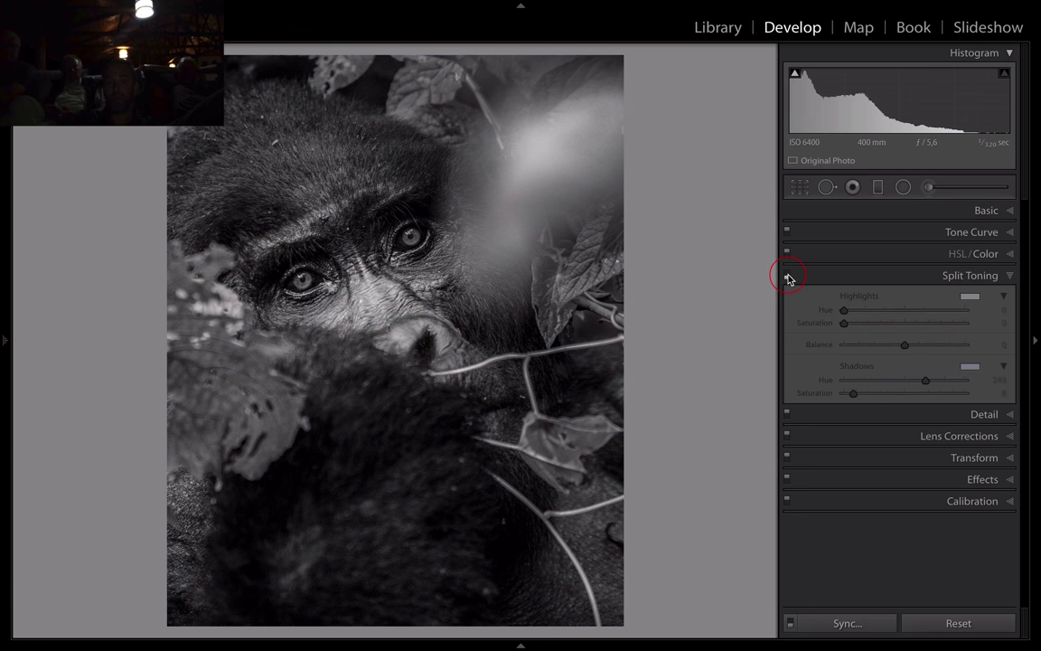
# Step: Toggle the Split Toning adjustment to compare the portrait, leave it switched on, and check the result full screen
pyautogui.click(787, 276)
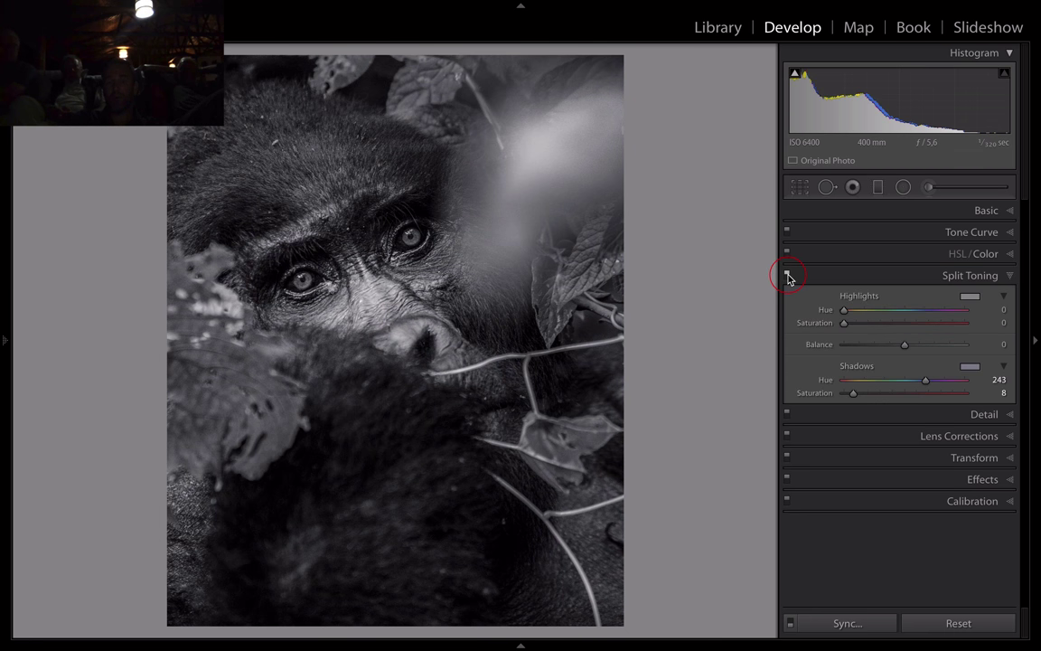
pyautogui.click(787, 276)
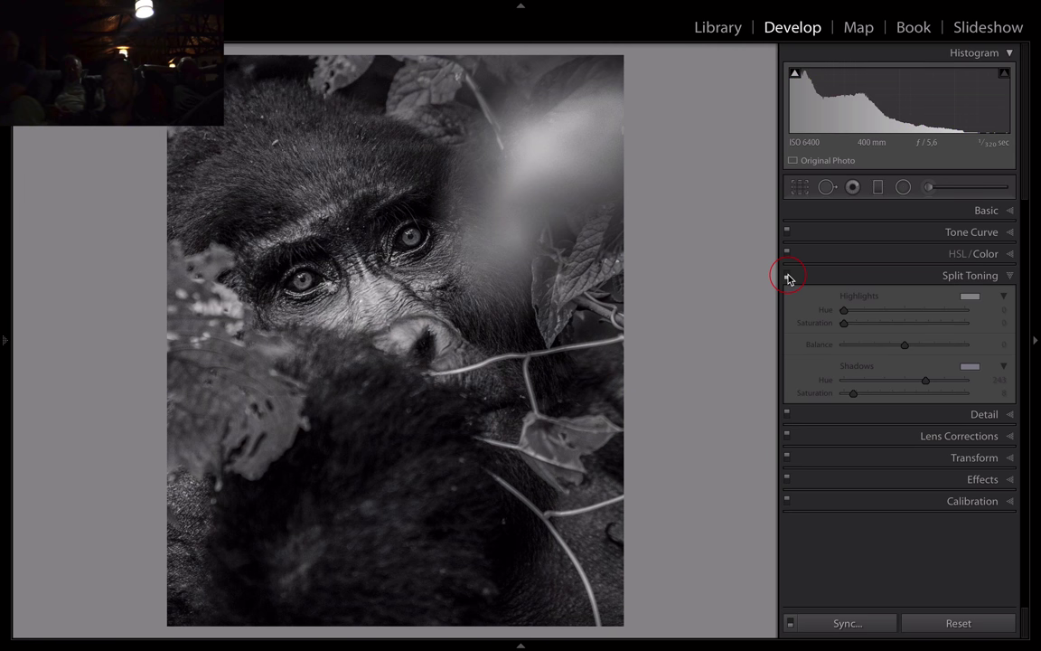
pyautogui.click(787, 275)
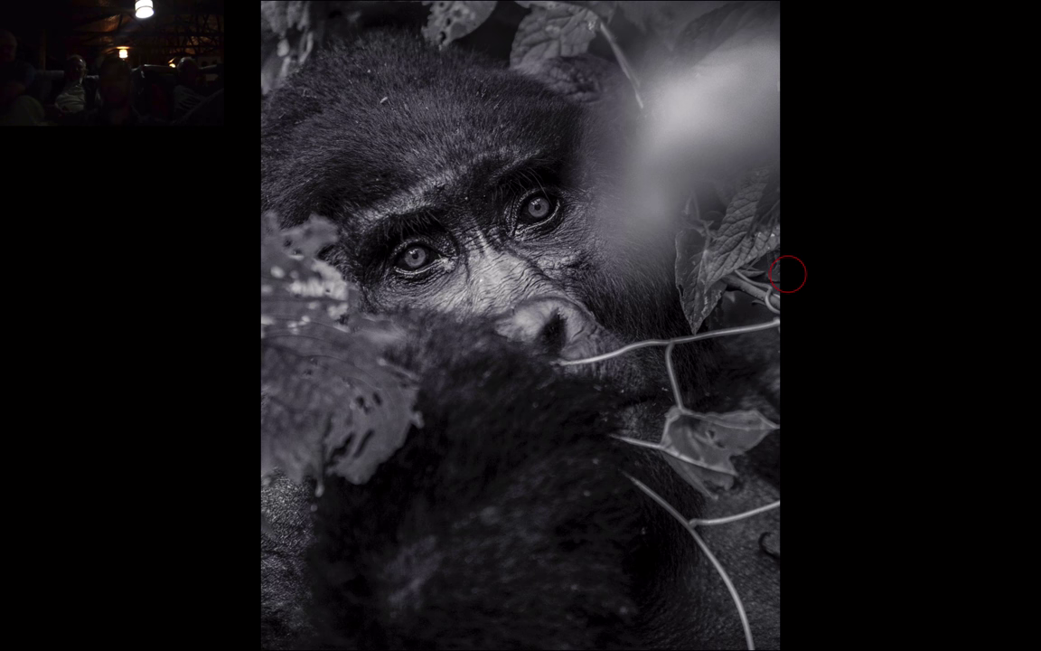
pyautogui.press('f')
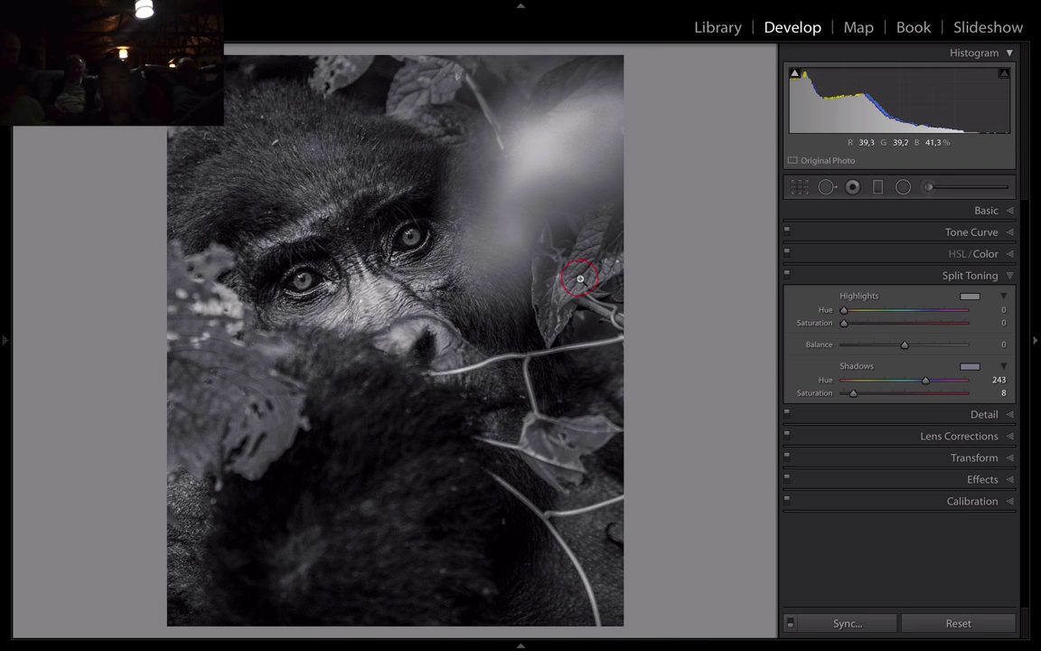
# Step: Open the portrait in Adobe Photoshop CC 2018 as a copy with Lightroom adjustments
pyautogui.rightClick(600, 389)
pyautogui.moveTo(624, 354)
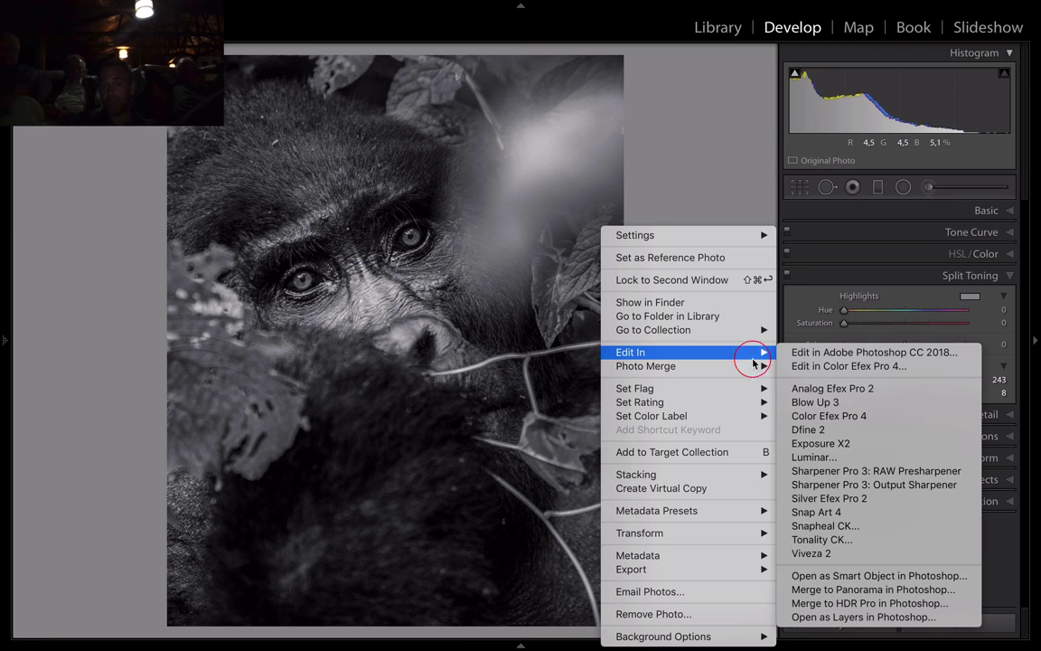
pyautogui.click(833, 353)
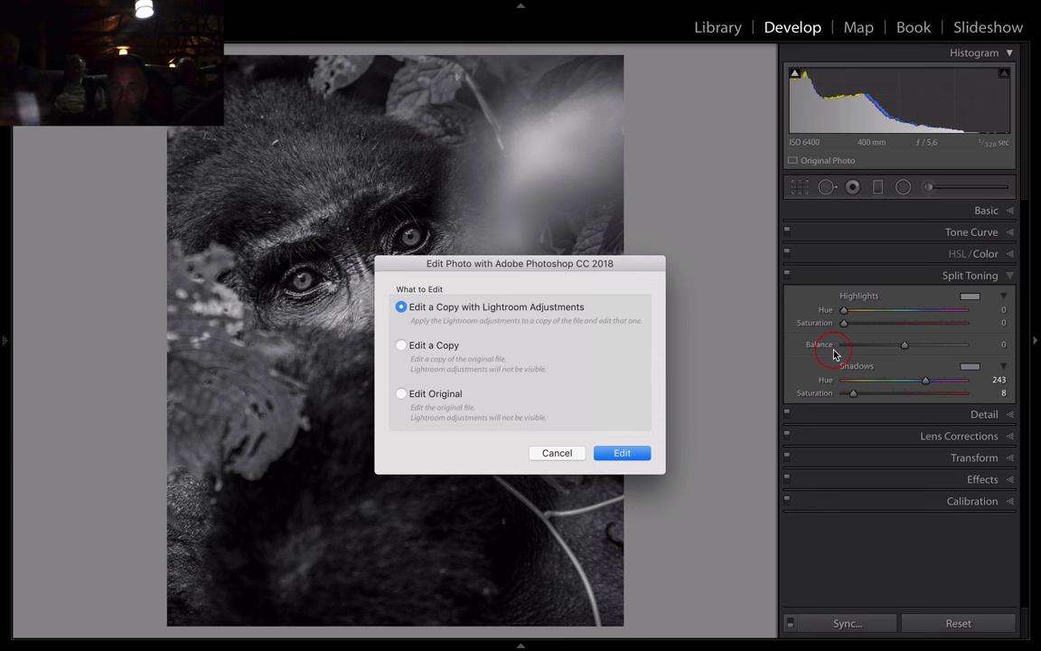
pyautogui.press('Return')
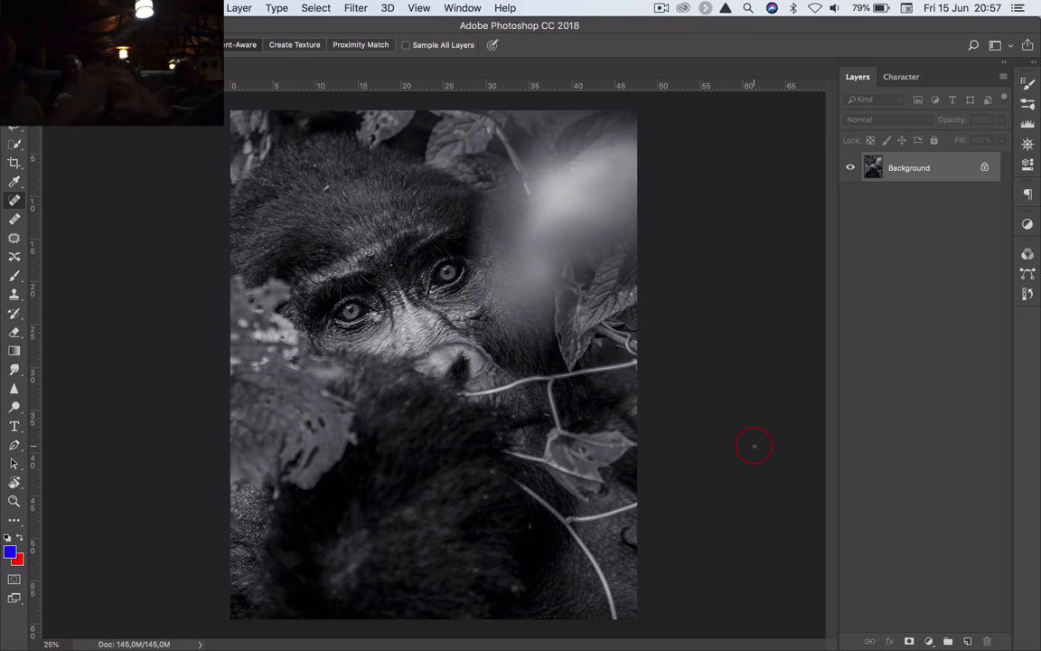
# Step: Examine the nose, dark fur and vine stems in the lower part of the portrait at 100% for distracting details
pyautogui.press('super')
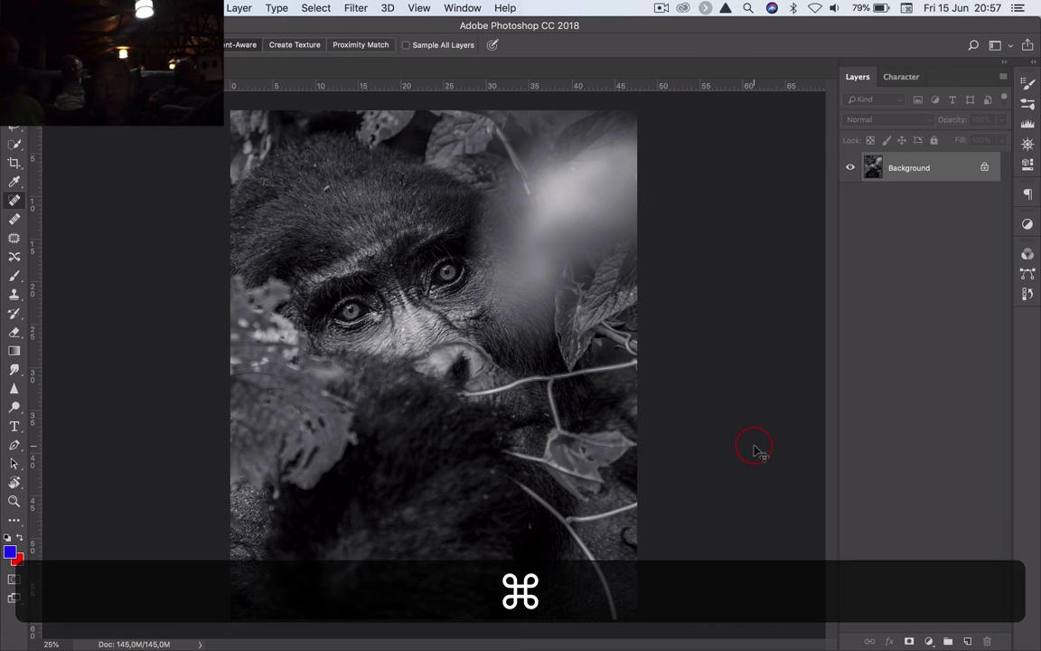
pyautogui.press('super+1')
pyautogui.scroll(-2, 448, 430)
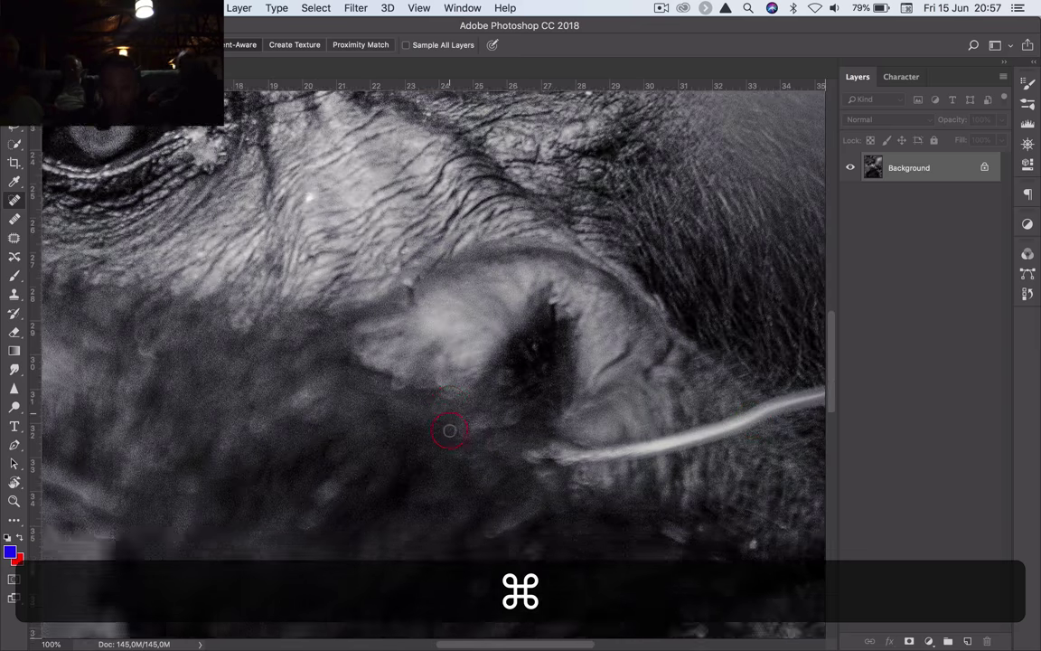
pyautogui.hscroll(10, 450, 430)
pyautogui.scroll(-5, 450, 431)
pyautogui.hscroll(5, 449, 430)
pyautogui.scroll(-3, 449, 431)
pyautogui.scroll(4, 449, 430)
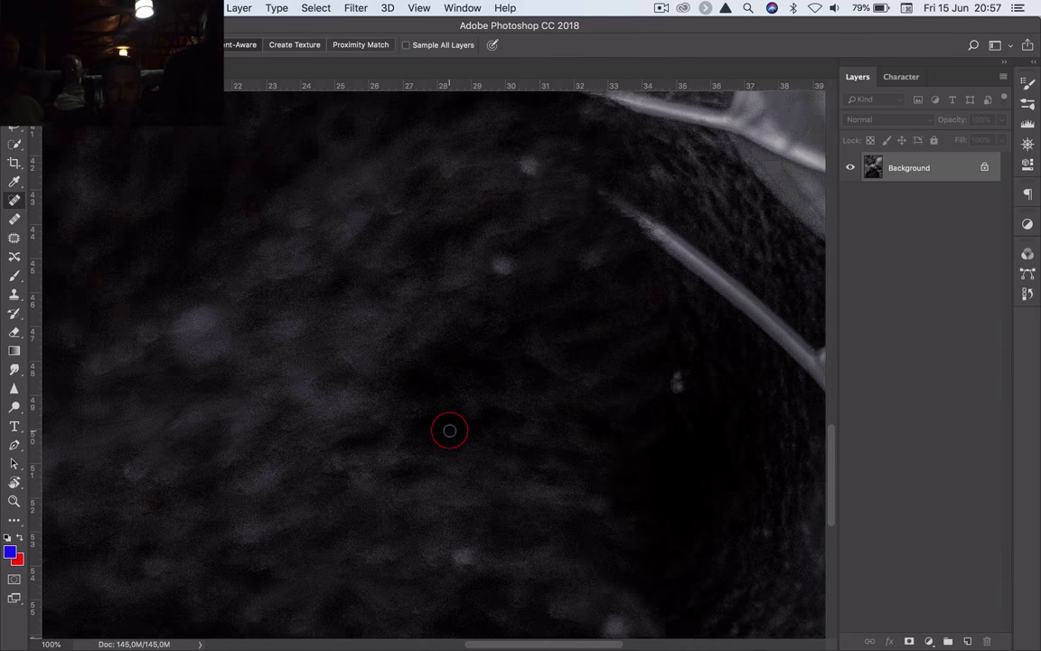
pyautogui.scroll(-2, 450, 430)
pyautogui.scroll(-1, 449, 430)
pyautogui.scroll(-1, 449, 430)
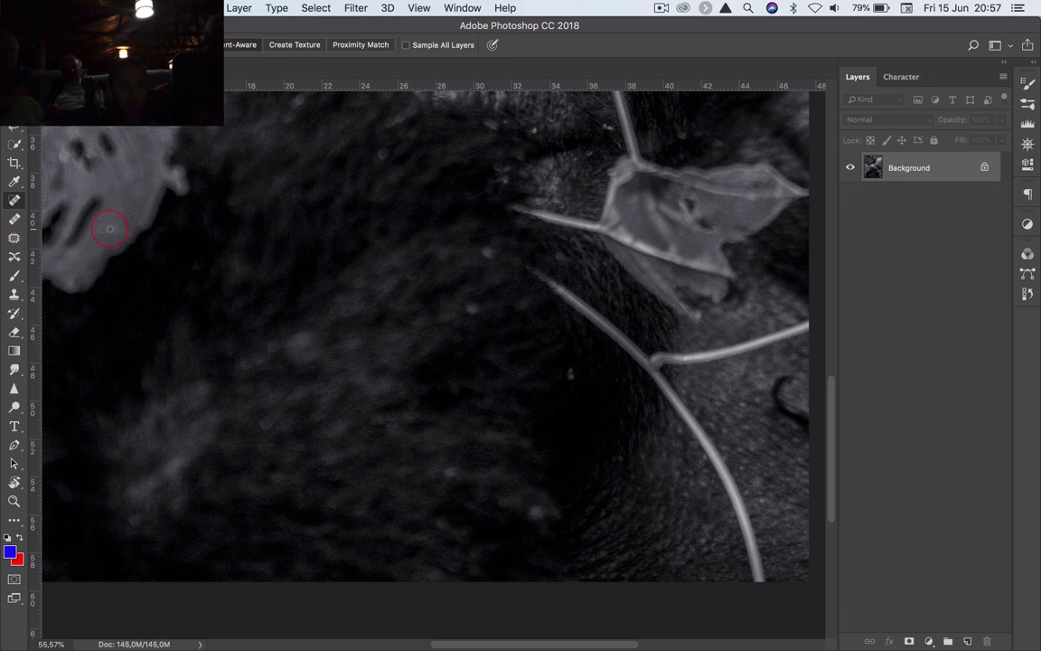
# Step: Remove the bright speck from the fur on the gorilla's head using a slightly larger Spot Healing Brush
pyautogui.click(13, 198)
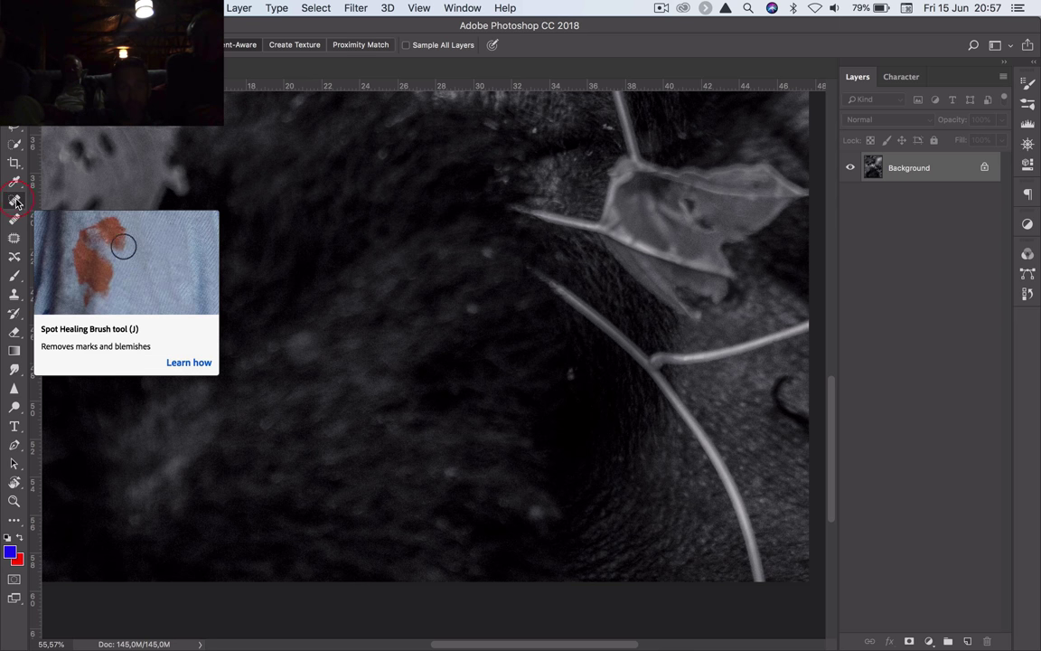
pyautogui.press(']')
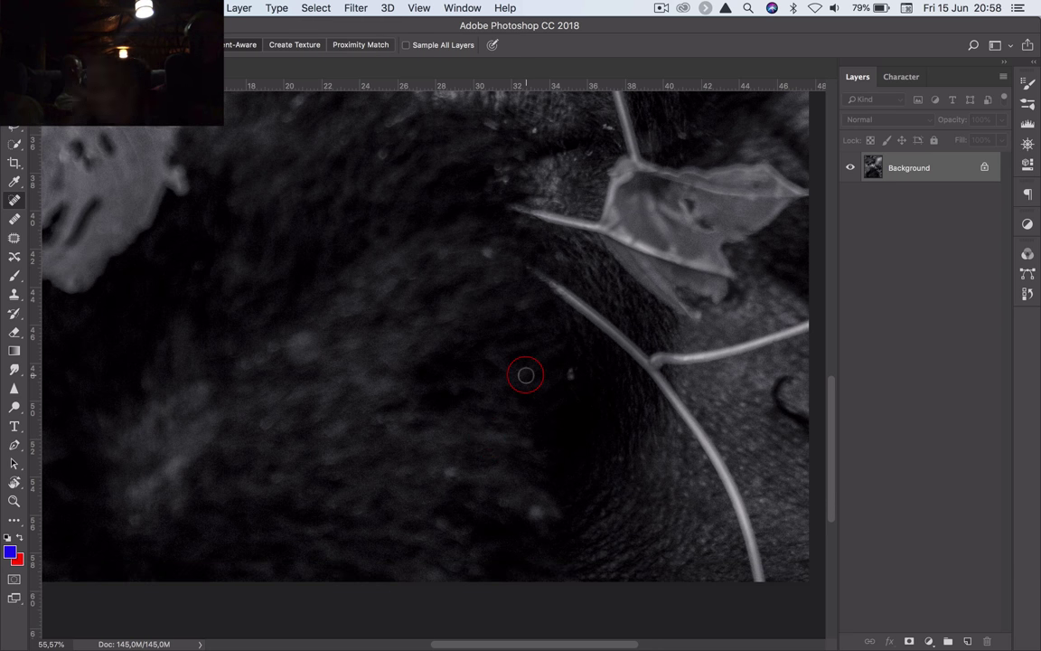
pyautogui.hscroll(10, 526, 374)
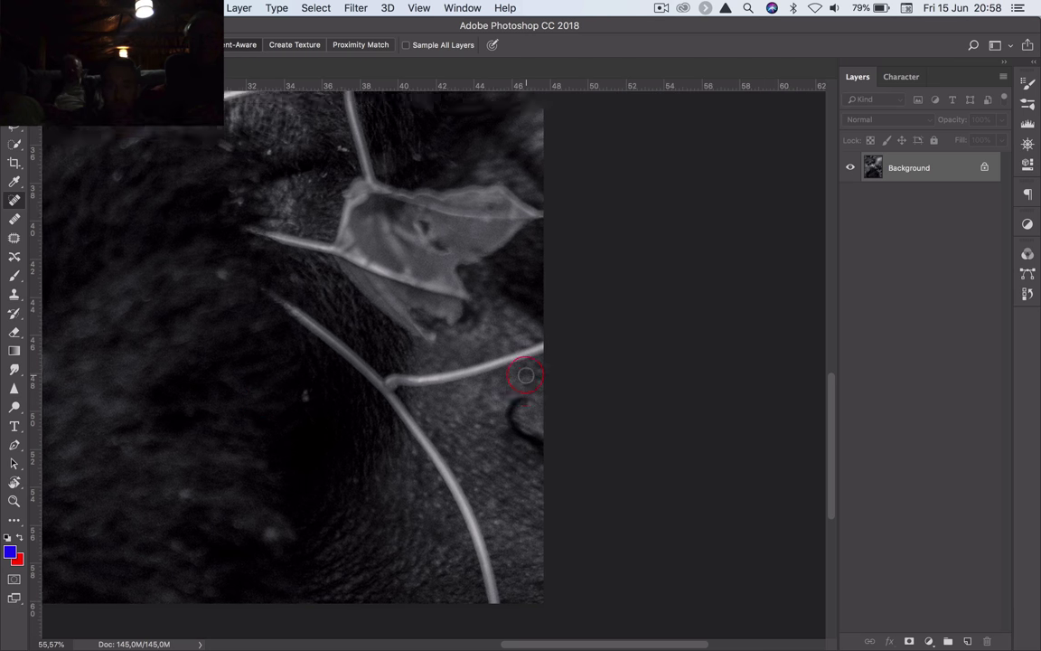
pyautogui.scroll(5, 527, 374)
pyautogui.hscroll(-10, 526, 374)
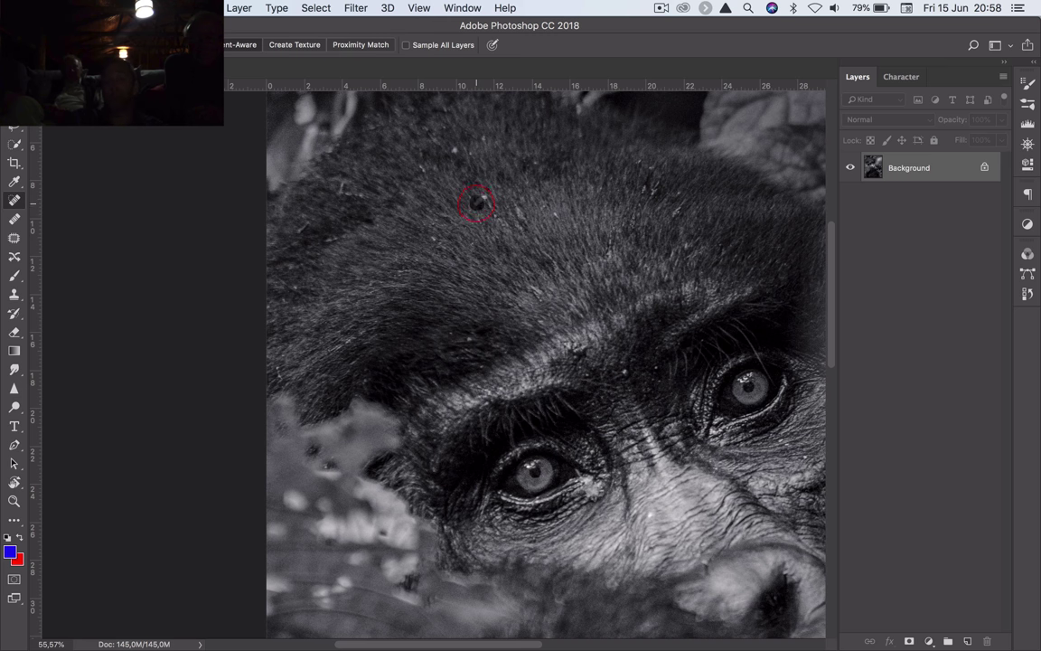
pyautogui.click(485, 195)
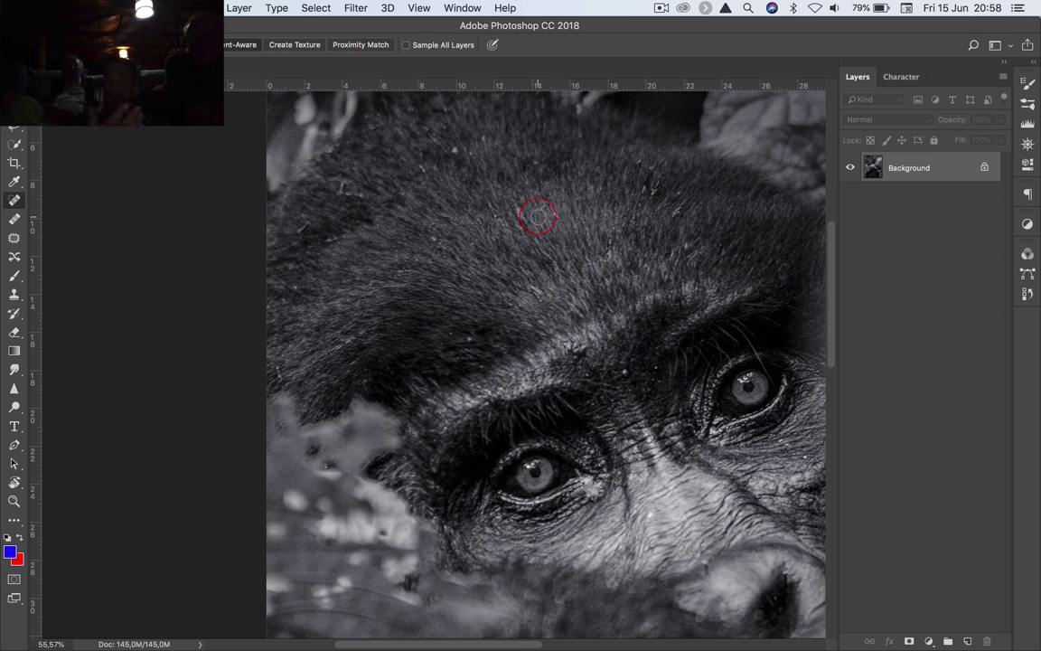
# Step: Enlarge the healing brush and paint out the side stem running from the lower vine fork to the photo's right edge
pyautogui.scroll(-10, 537, 217)
pyautogui.hscroll(10, 538, 217)
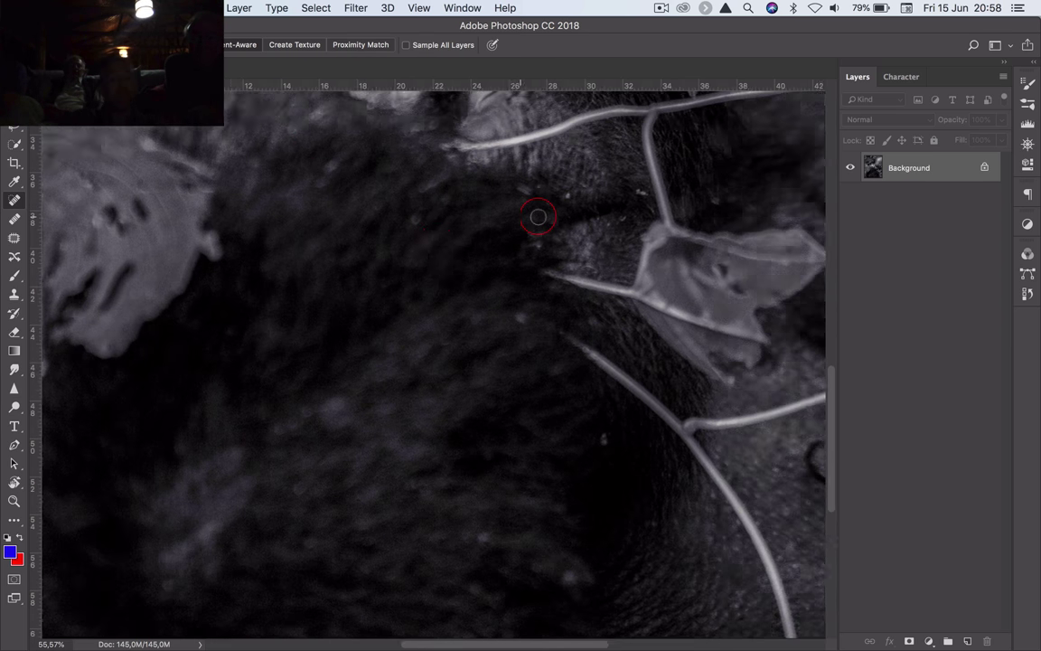
pyautogui.hscroll(8, 538, 217)
pyautogui.scroll(-3, 537, 217)
pyautogui.press(']')
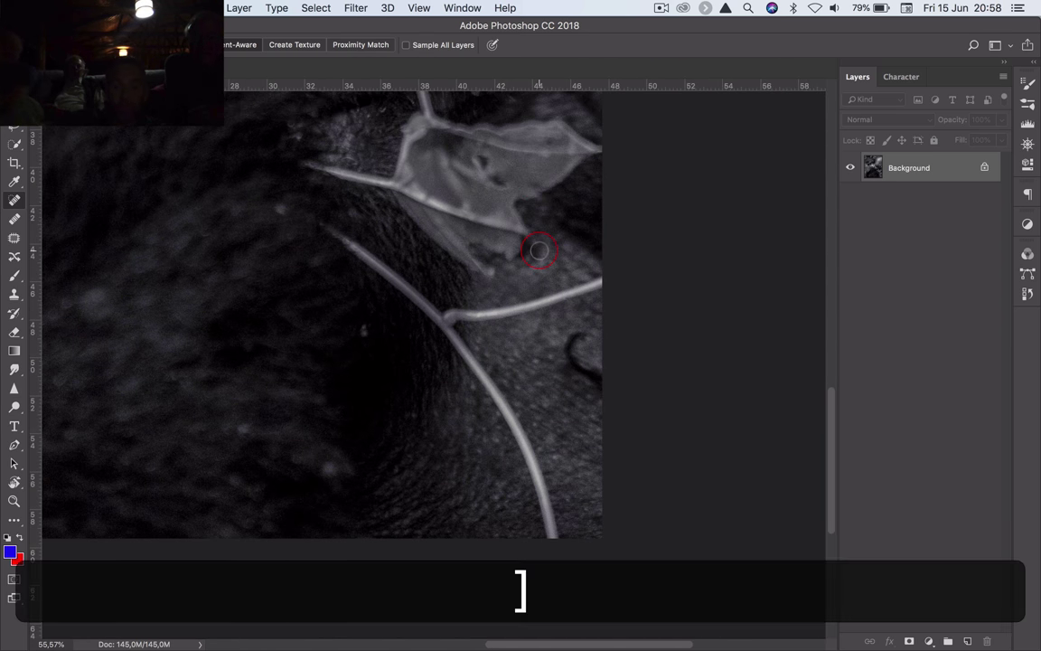
pyautogui.moveTo(468, 315); pyautogui.dragTo(602, 281)
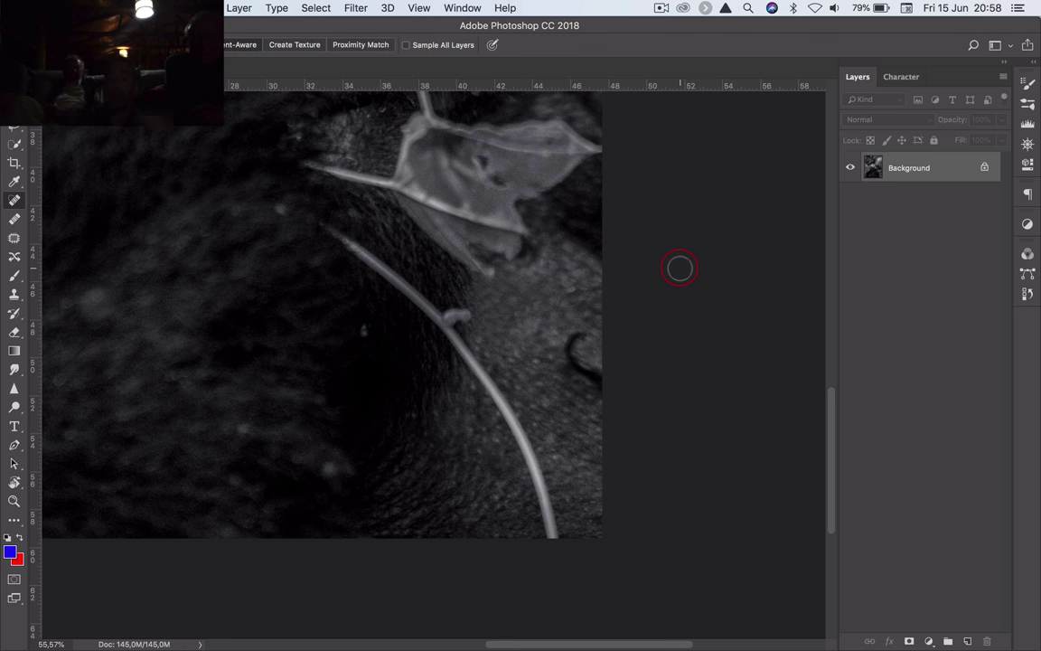
# Step: Lasso the long bright stem below the leaf in the photo's lower-right area and remove it with a Content-Aware fill
pyautogui.click(14, 134)
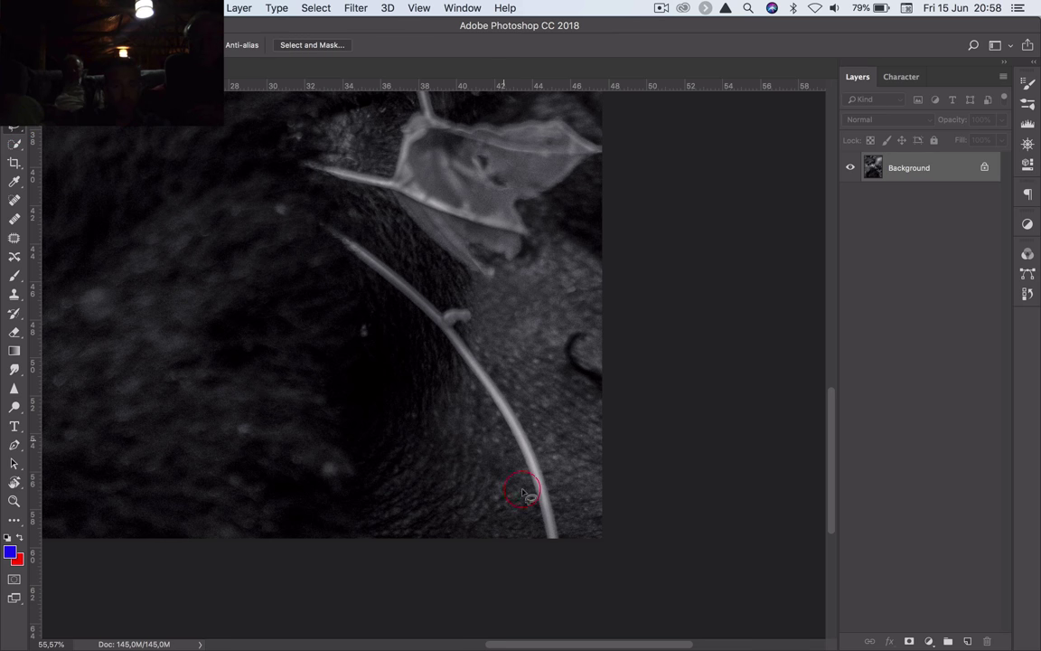
pyautogui.moveTo(569, 545)
pyautogui.mouseDown()
pyautogui.moveTo(544, 439)
pyautogui.moveTo(469, 312)
pyautogui.moveTo(387, 239)
pyautogui.moveTo(342, 227)
pyautogui.moveTo(339, 253)
pyautogui.moveTo(405, 315)
pyautogui.moveTo(481, 414)
pyautogui.moveTo(535, 540)
pyautogui.moveTo(581, 553)
pyautogui.mouseUp()
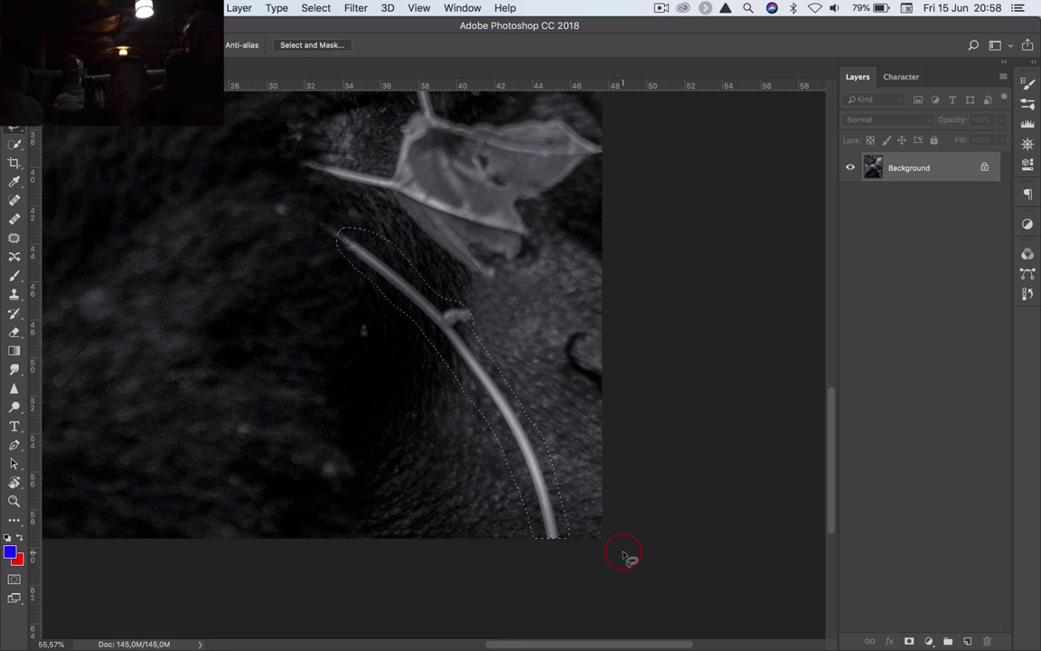
pyautogui.press('BackSpace')
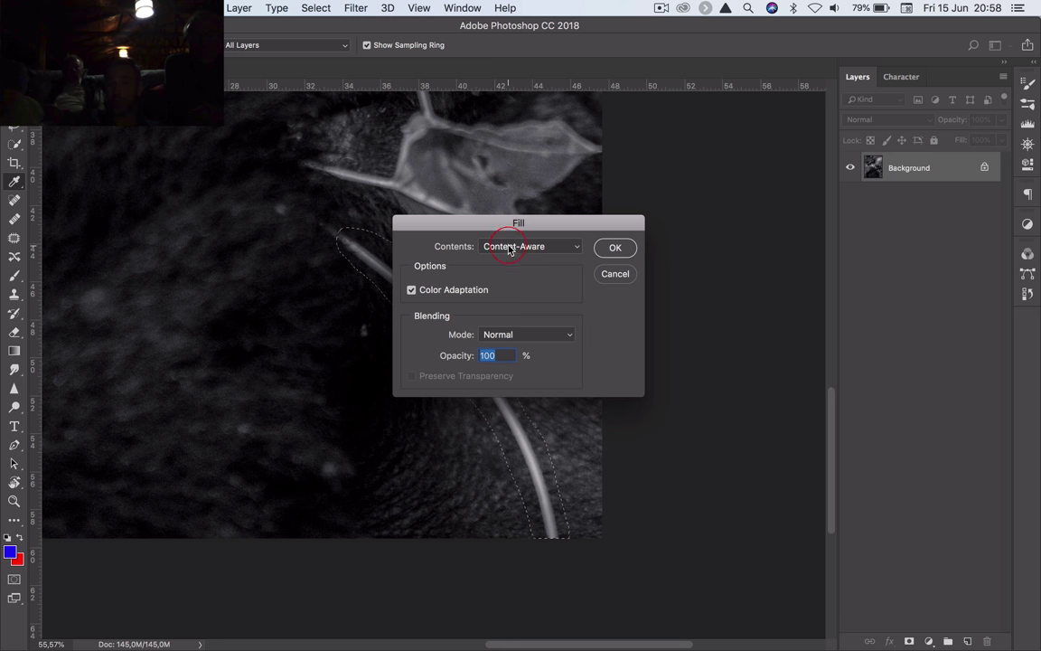
pyautogui.press('Return')
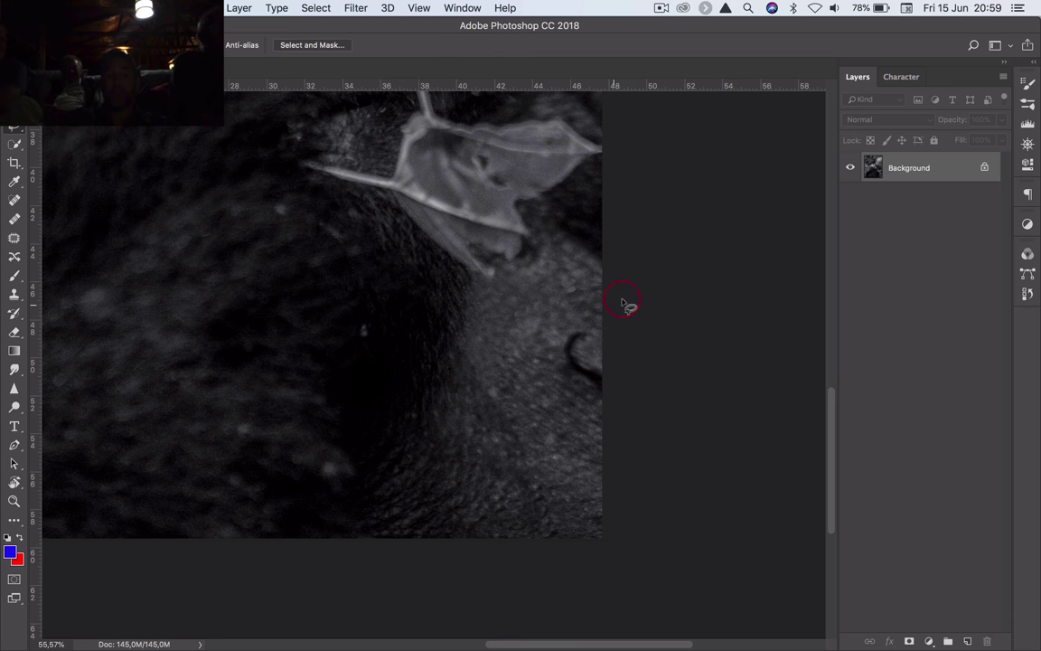
# Step: Close the gorilla image DSE_0744-Edit.tif and save its changes
pyautogui.scroll(-3, 488, 409)
pyautogui.scroll(-2, 485, 409)
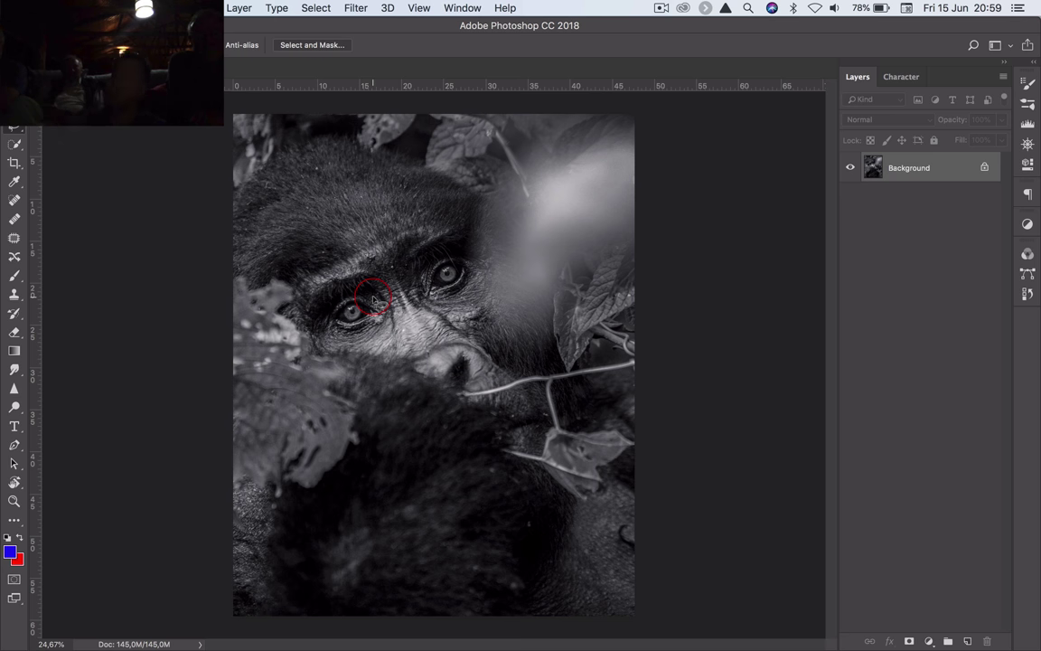
pyautogui.press('super+w')
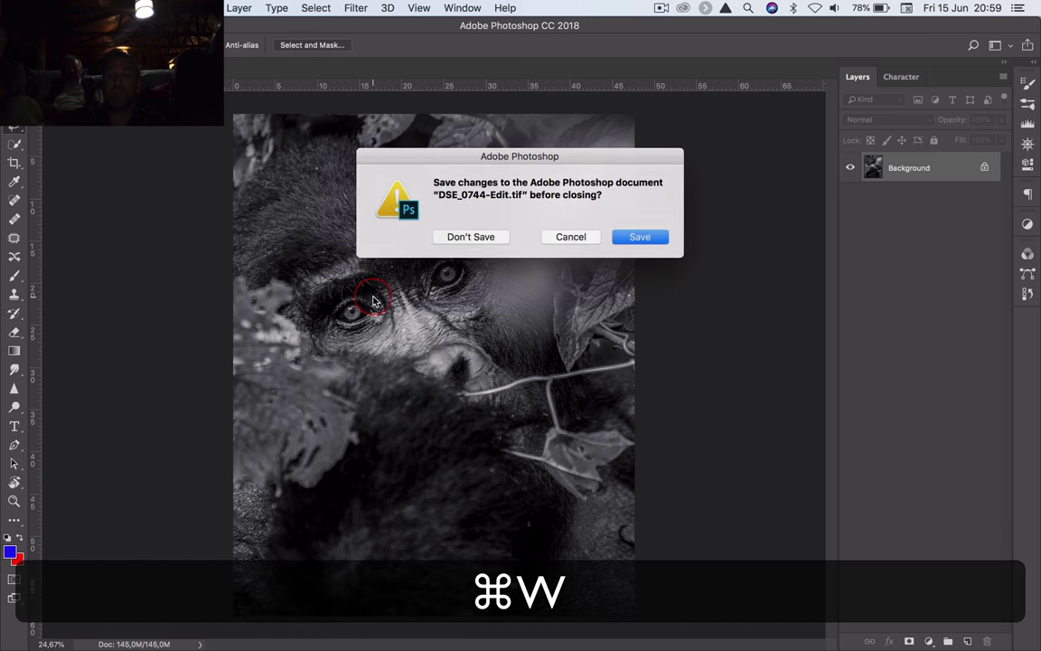
pyautogui.press('Return')
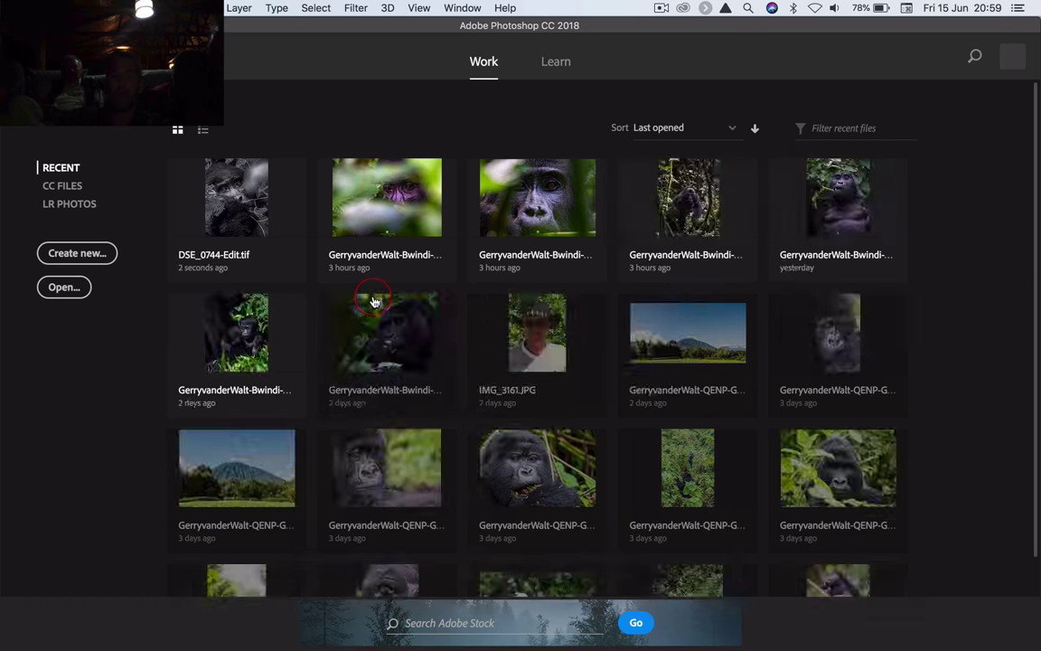
# Step: Switch to Lightroom and show the photos in the Library grid
pyautogui.hotkey('ctrl', 'Up')
pyautogui.click(572, 60)
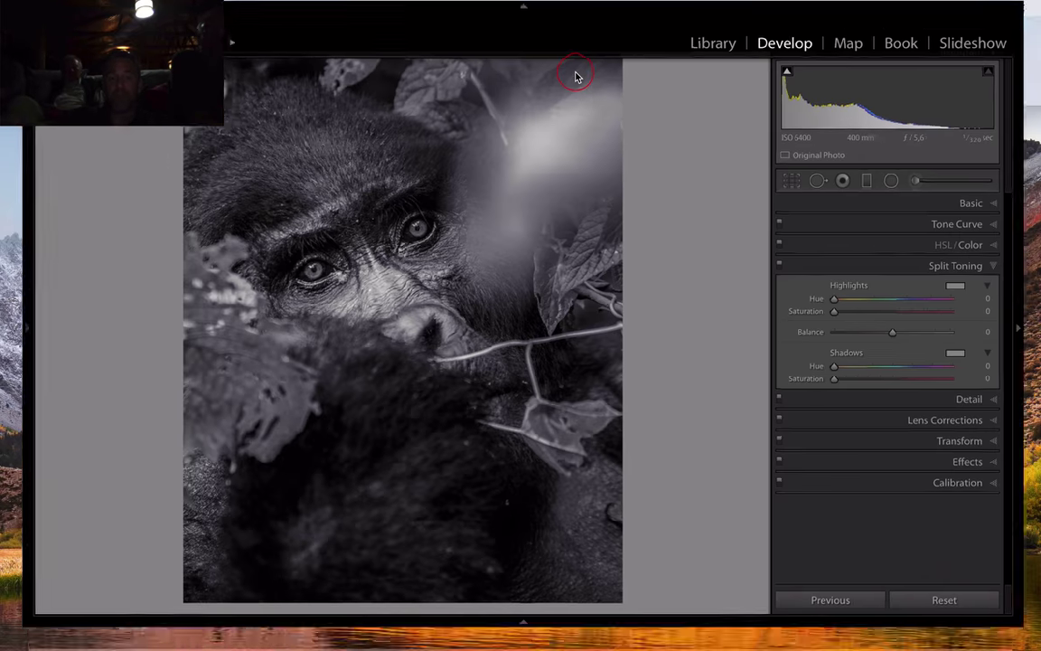
pyautogui.press('g')
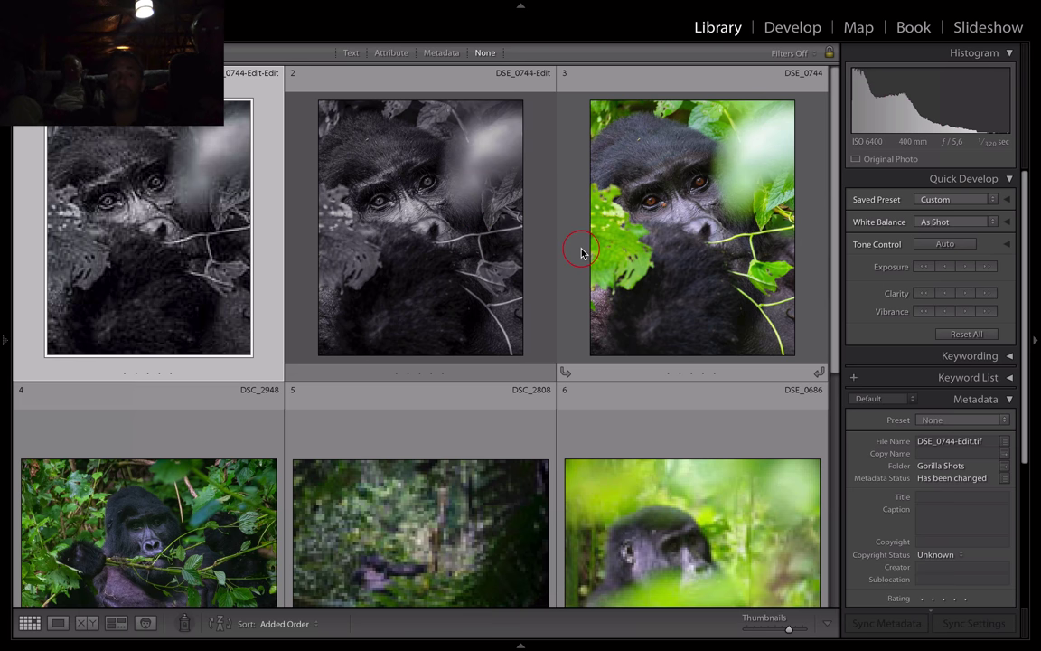
# Step: Compare the colour original DSE_0744 with its black-and-white edits and view the retouched version full screen
pyautogui.click(687, 249)
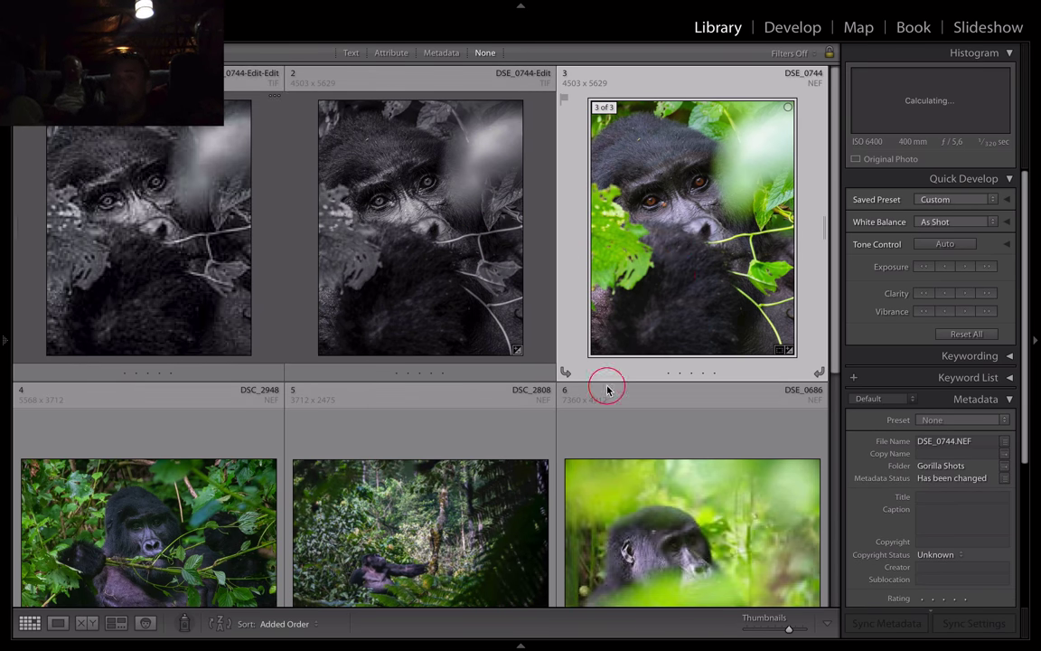
pyautogui.click(430, 317)
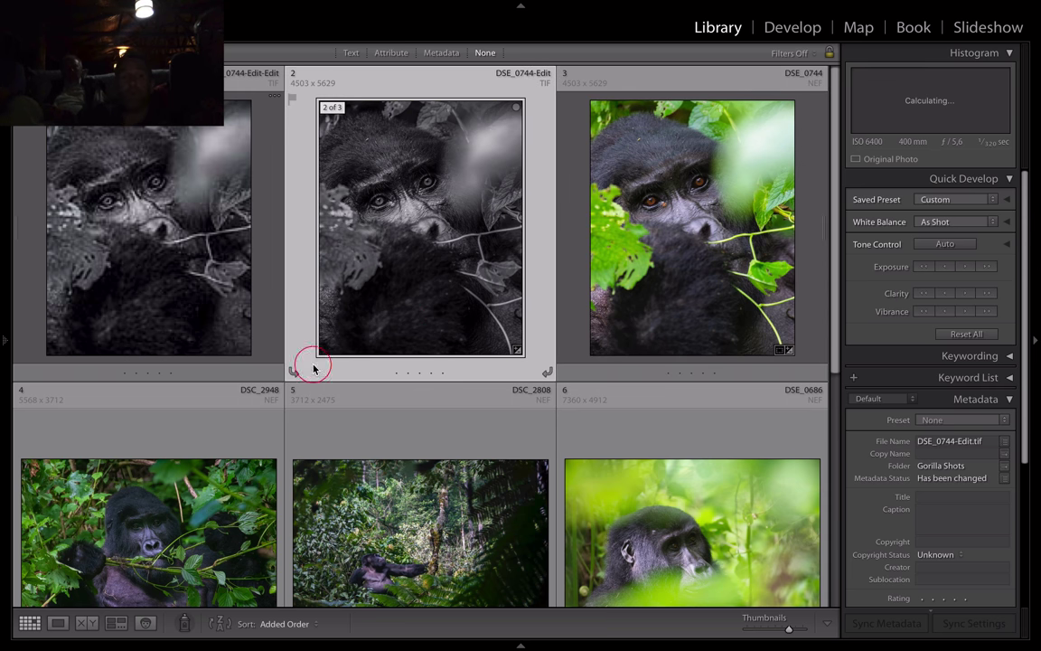
pyautogui.keyDown('super'); pyautogui.click(209, 318); pyautogui.keyUp('super')
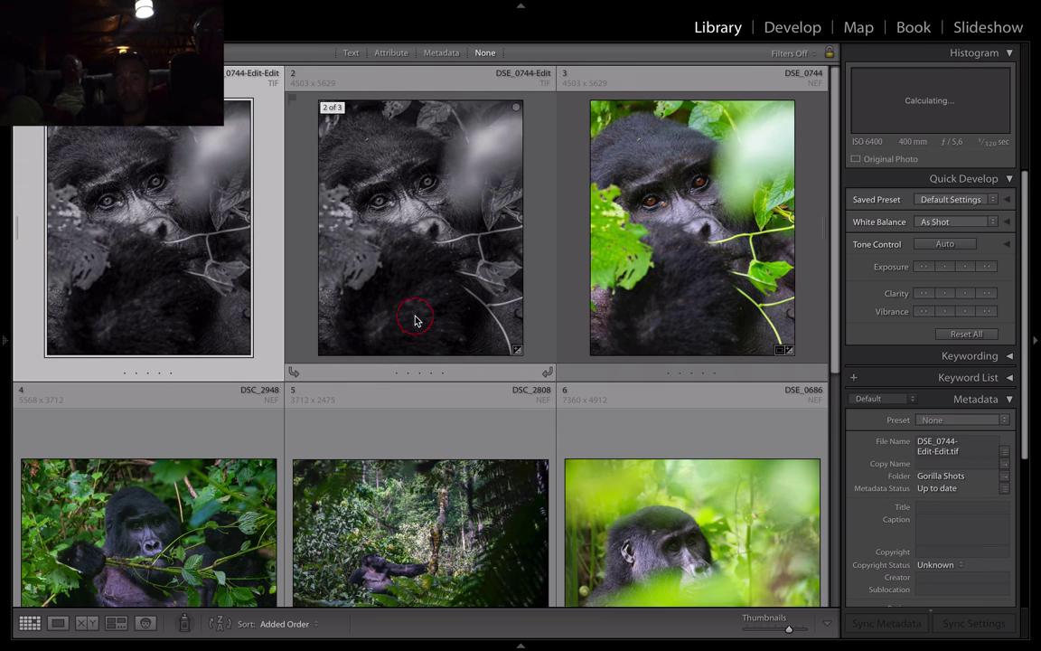
pyautogui.click(203, 251)
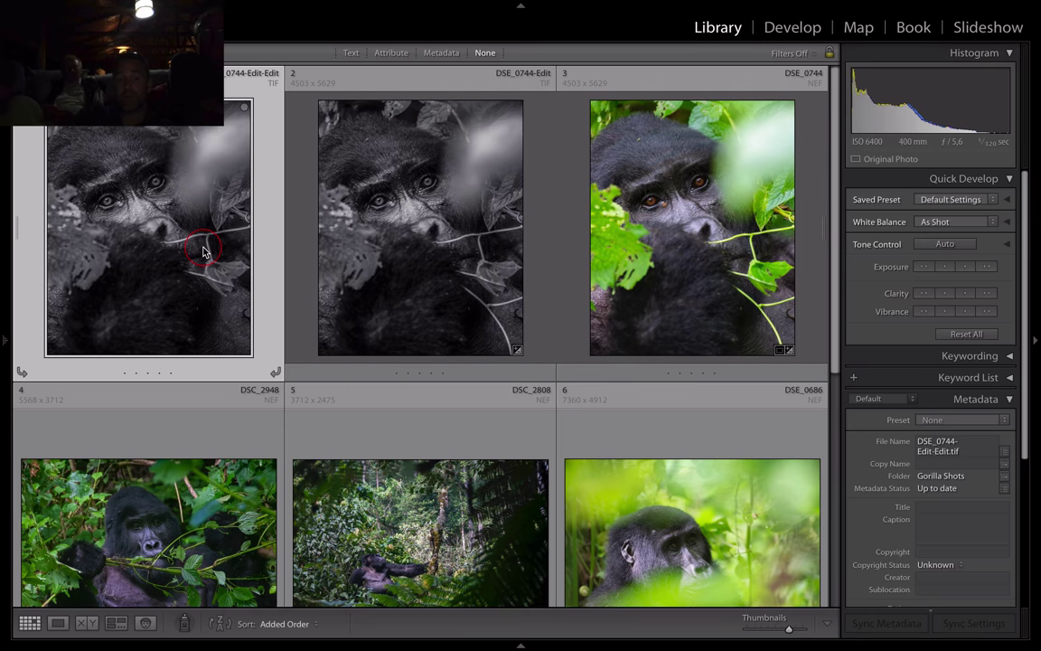
pyautogui.press('f')
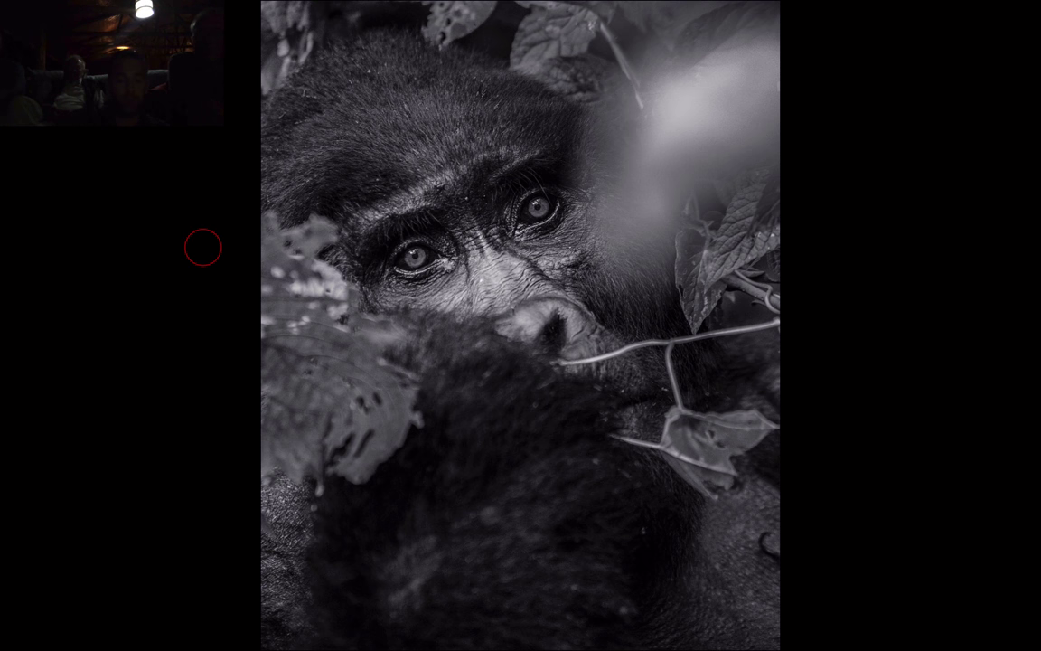
pyautogui.press('f')
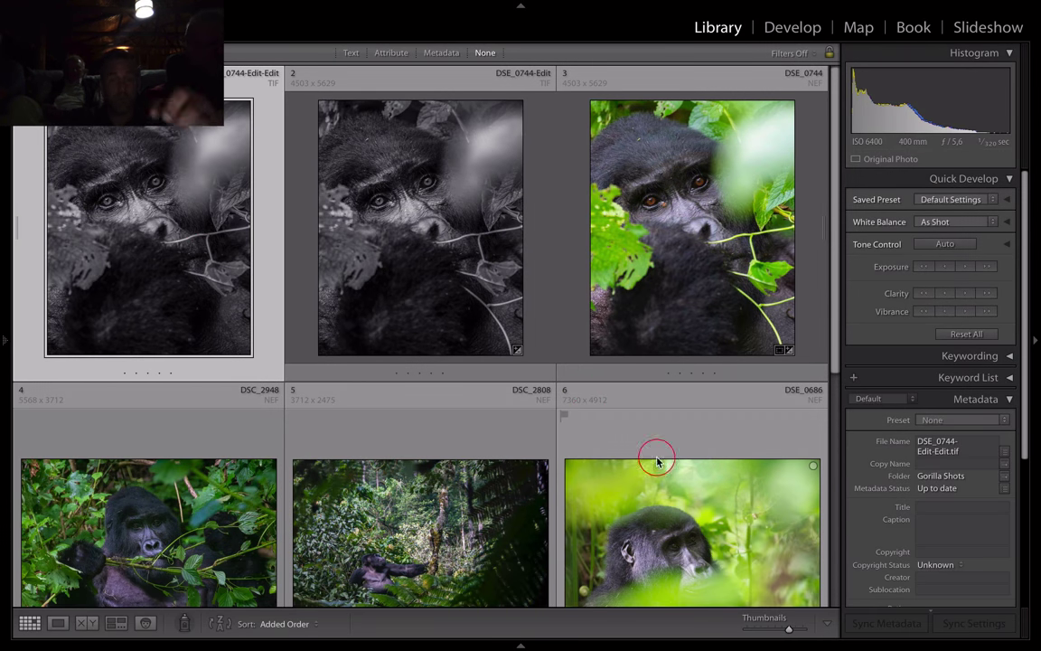
# Step: Open the gorilla photo DSE_0686 from the grid for editing in the Develop module
pyautogui.scroll(-3, 627, 318)
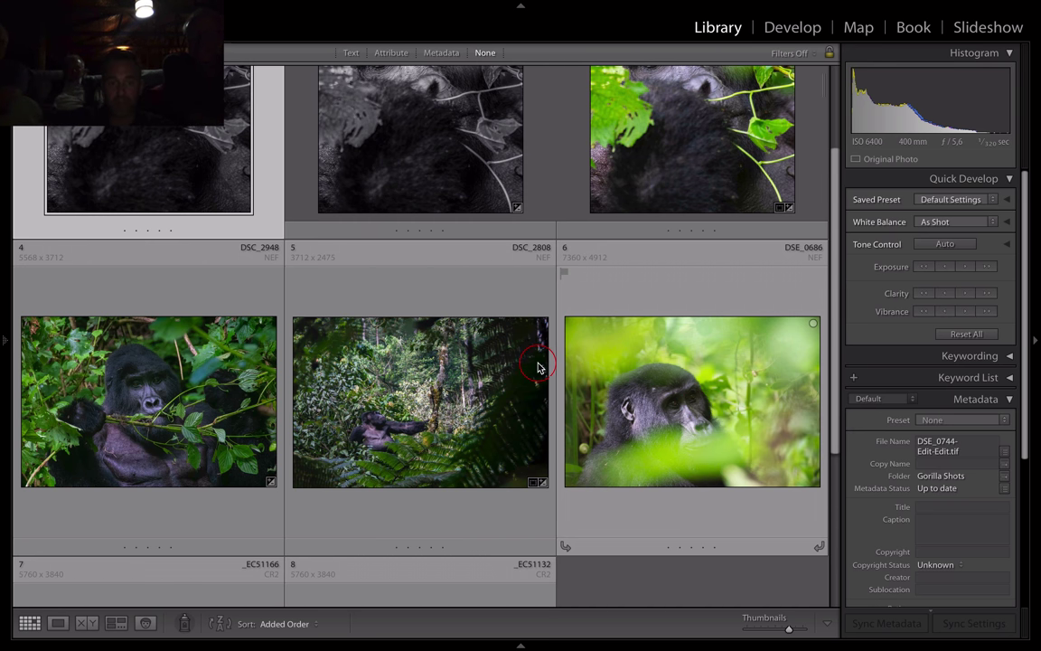
pyautogui.scroll(-2, 538, 367)
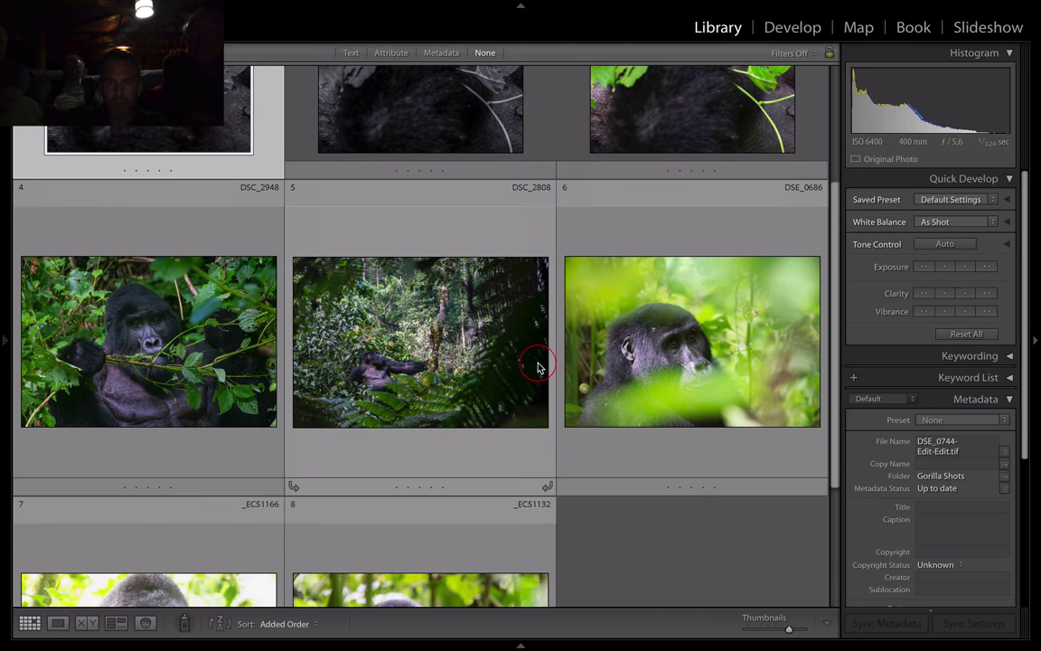
pyautogui.doubleClick(651, 347)
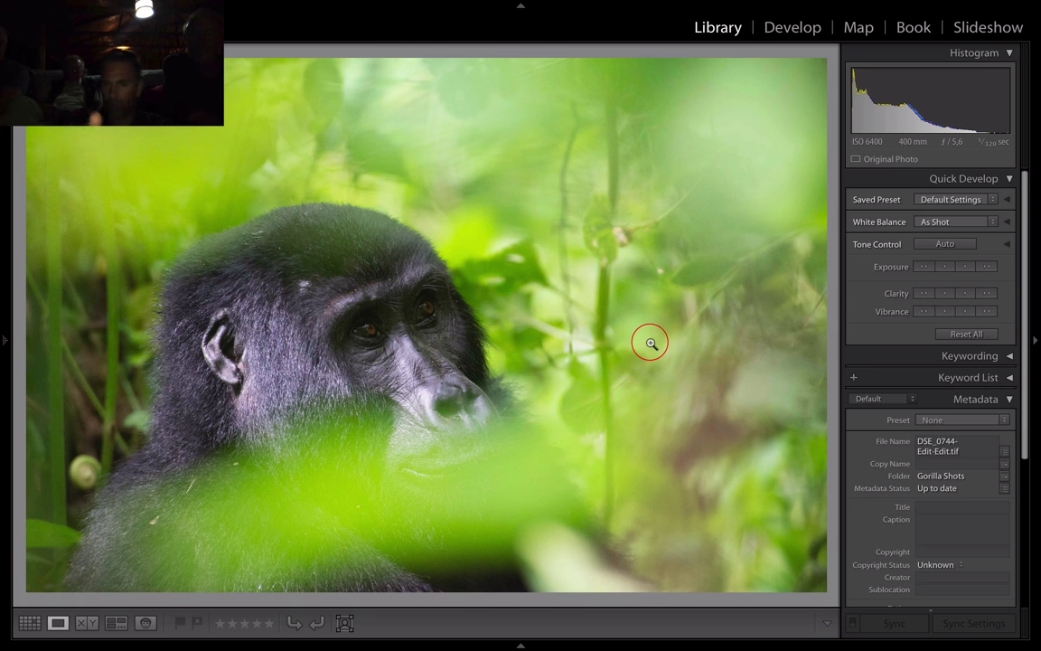
pyautogui.press('d')
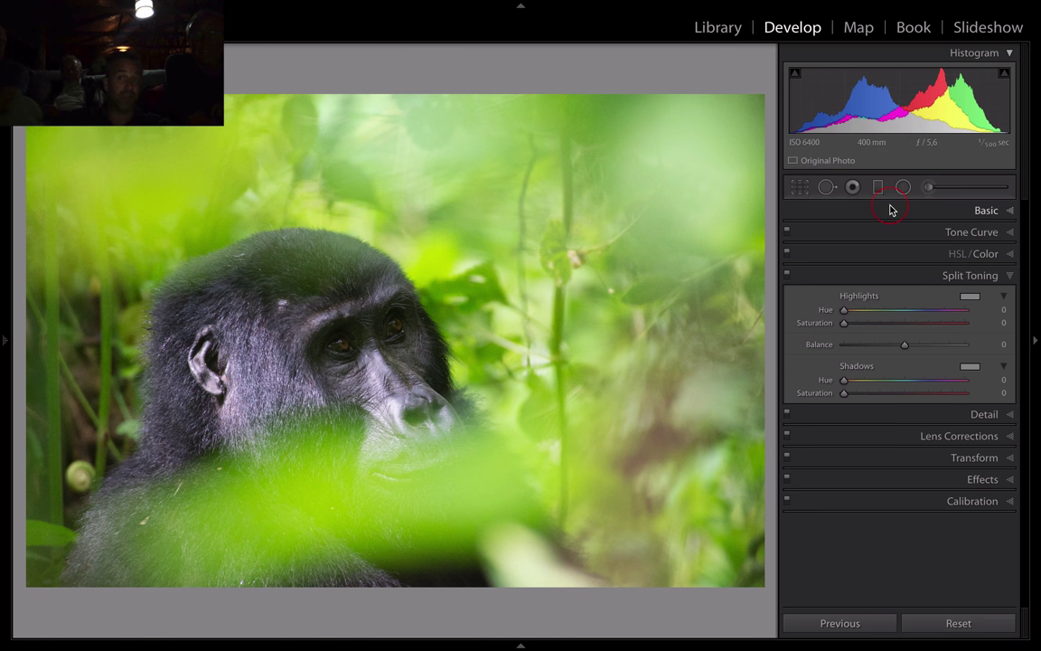
# Step: Crop the photo to a 16 x 9 aspect ratio, shifting the frame down to keep more of the gorilla's body
pyautogui.click(800, 186)
pyautogui.press('Right')
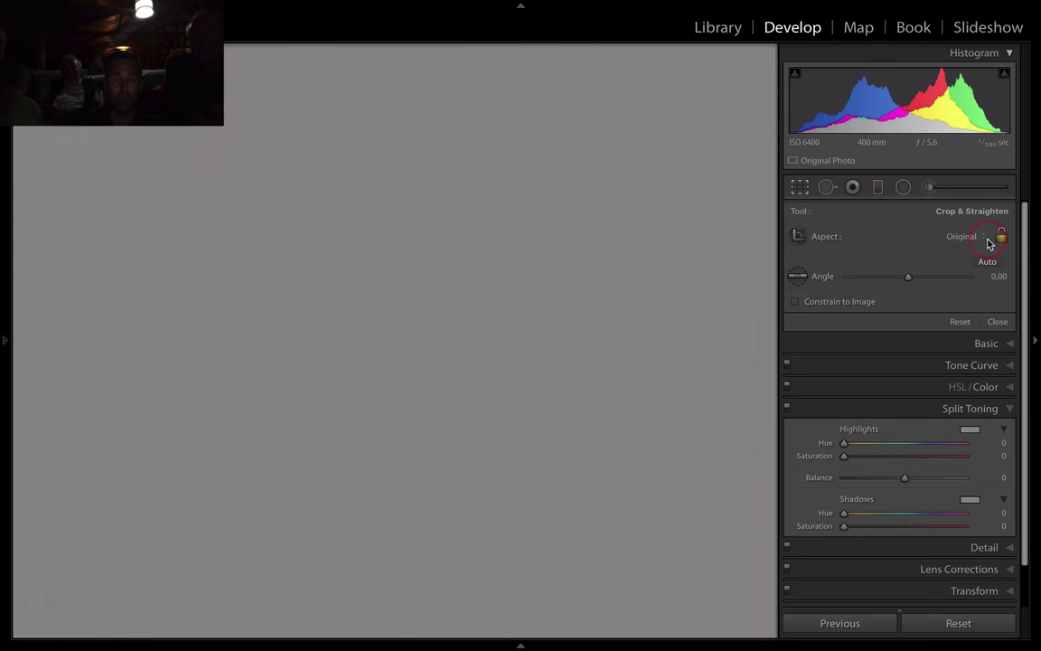
pyautogui.click(988, 240)
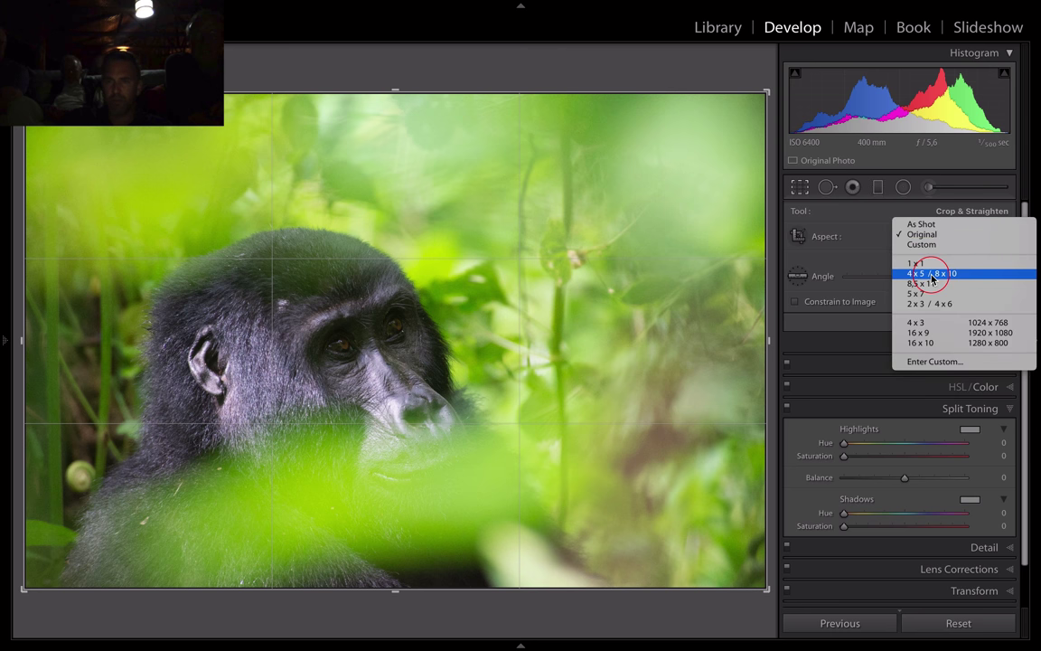
pyautogui.click(919, 331)
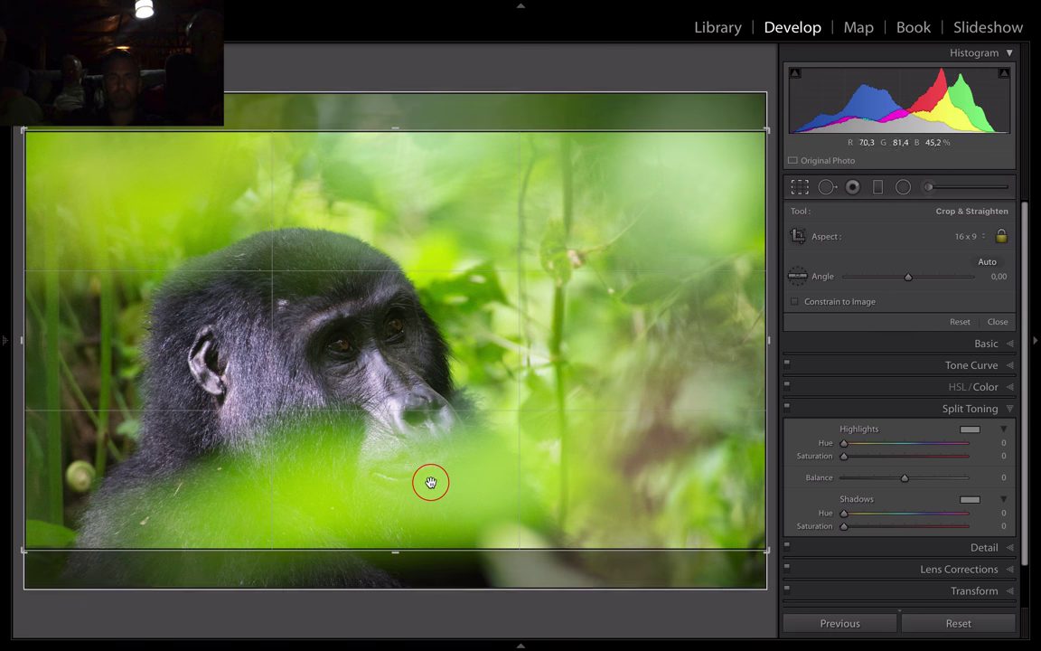
pyautogui.moveTo(430, 481); pyautogui.dragTo(426, 451)
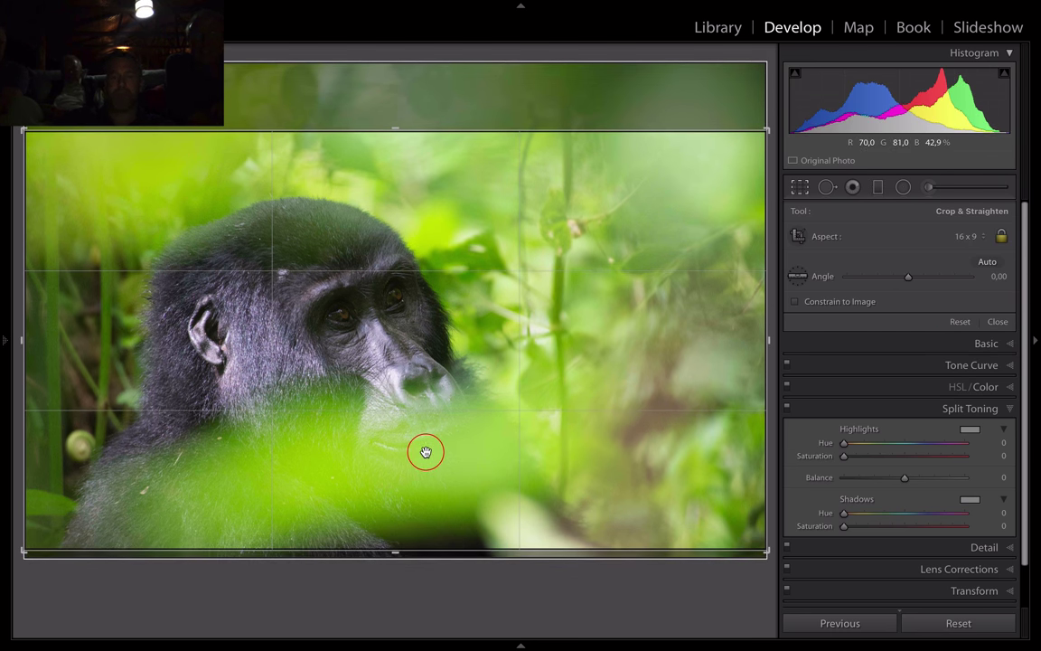
pyautogui.press('Return')
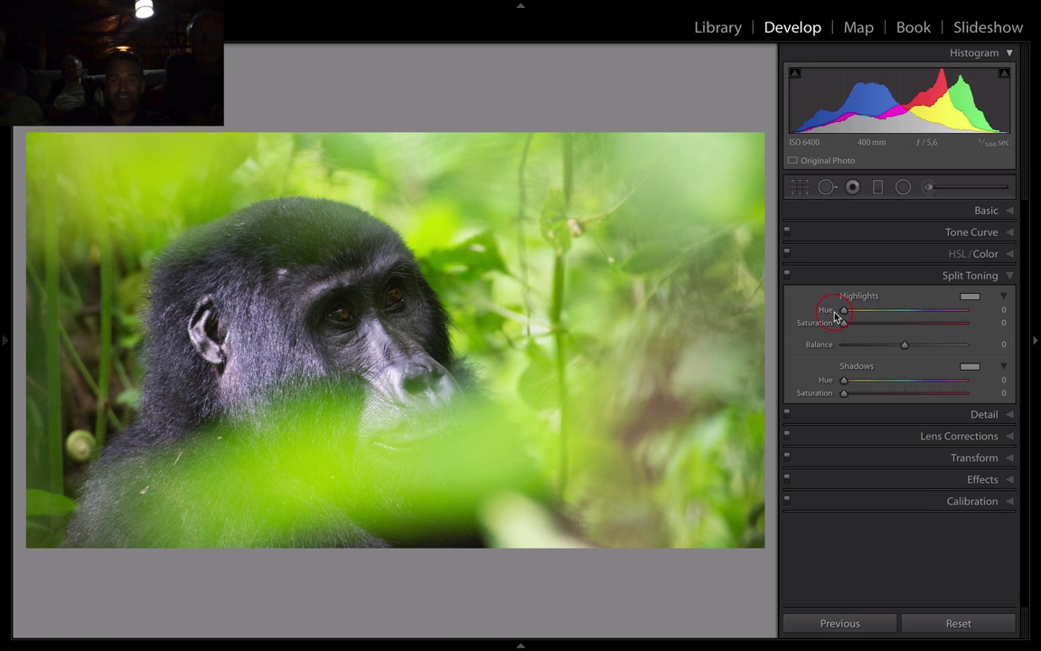
# Step: Set Blacks to −22 and Whites to +16, and compare the photo before and after
pyautogui.click(985, 210)
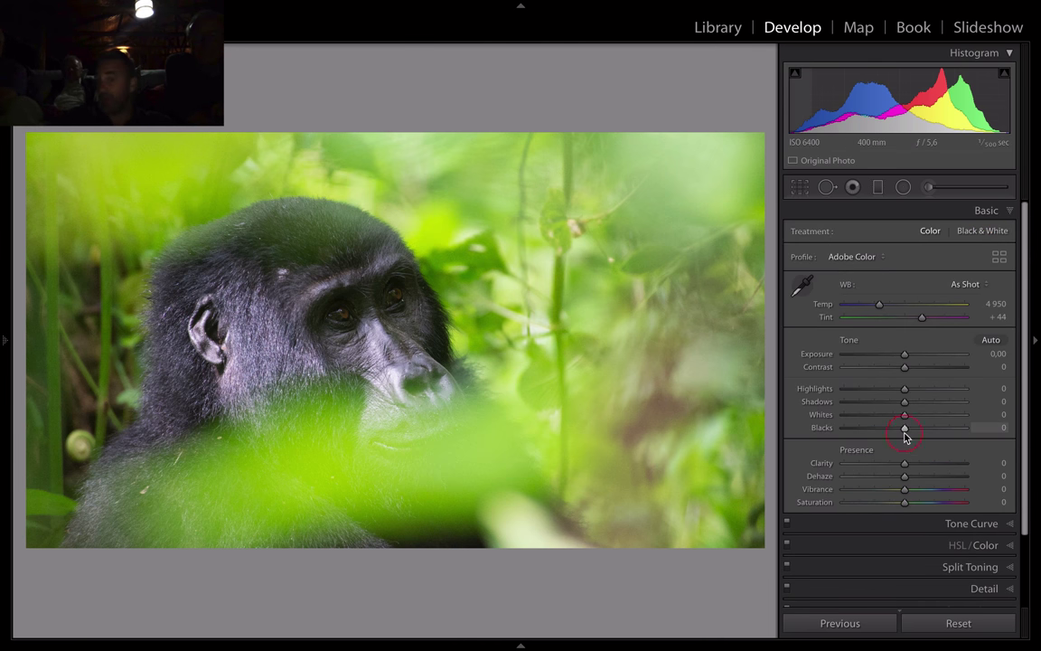
pyautogui.moveTo(905, 427)
pyautogui.mouseDown()
pyautogui.moveTo(865, 427)
pyautogui.moveTo(891, 434)
pyautogui.moveTo(934, 419)
pyautogui.moveTo(916, 422)
pyautogui.mouseUp()
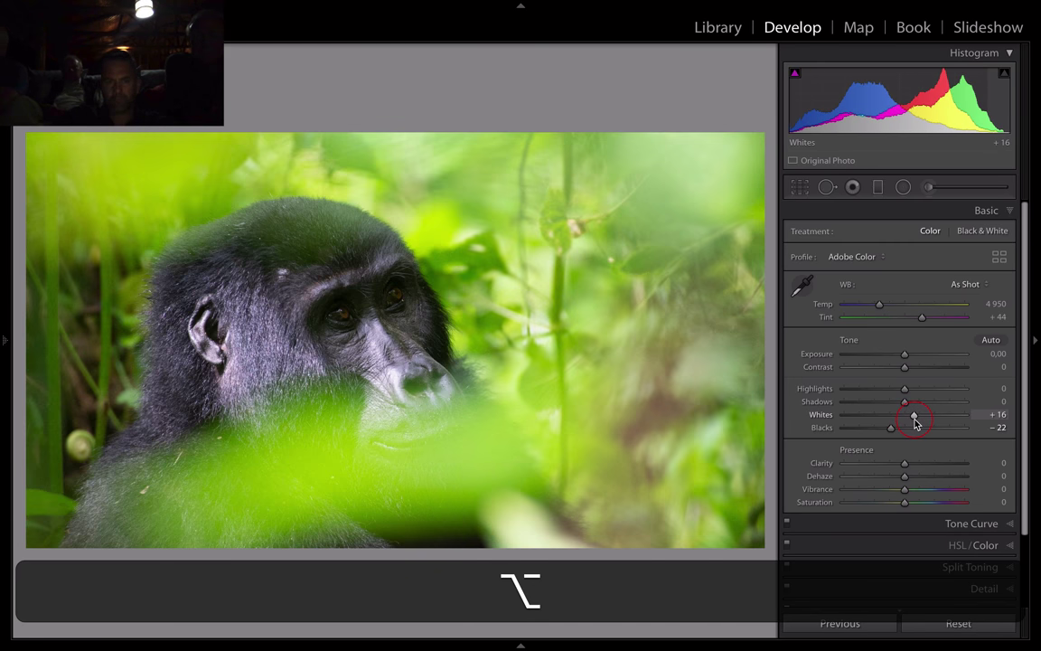
pyautogui.press('y')
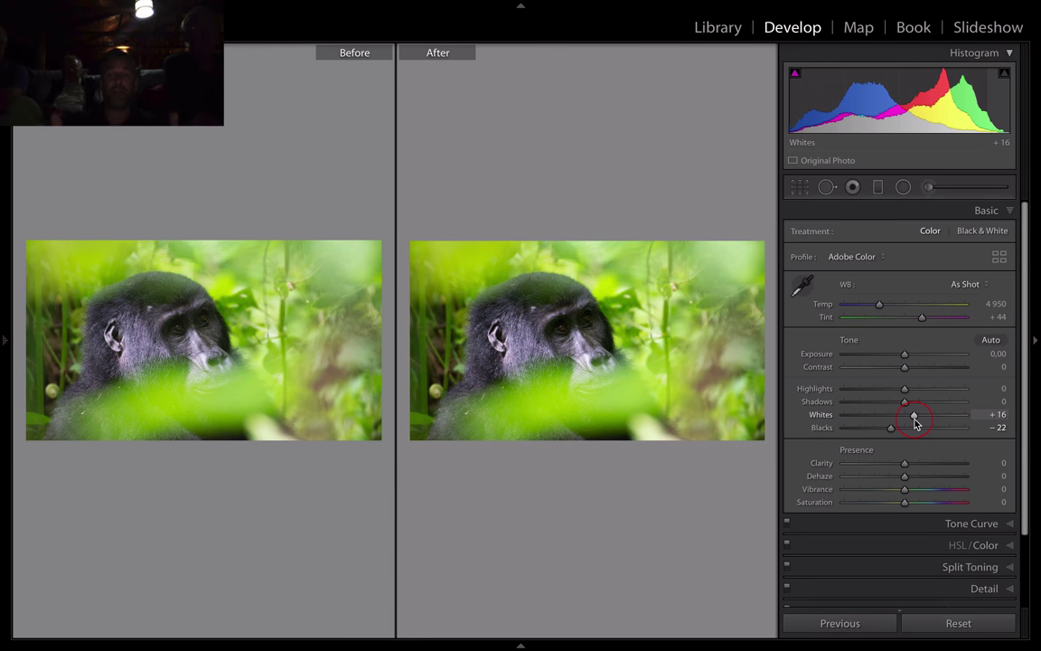
pyautogui.press('y')
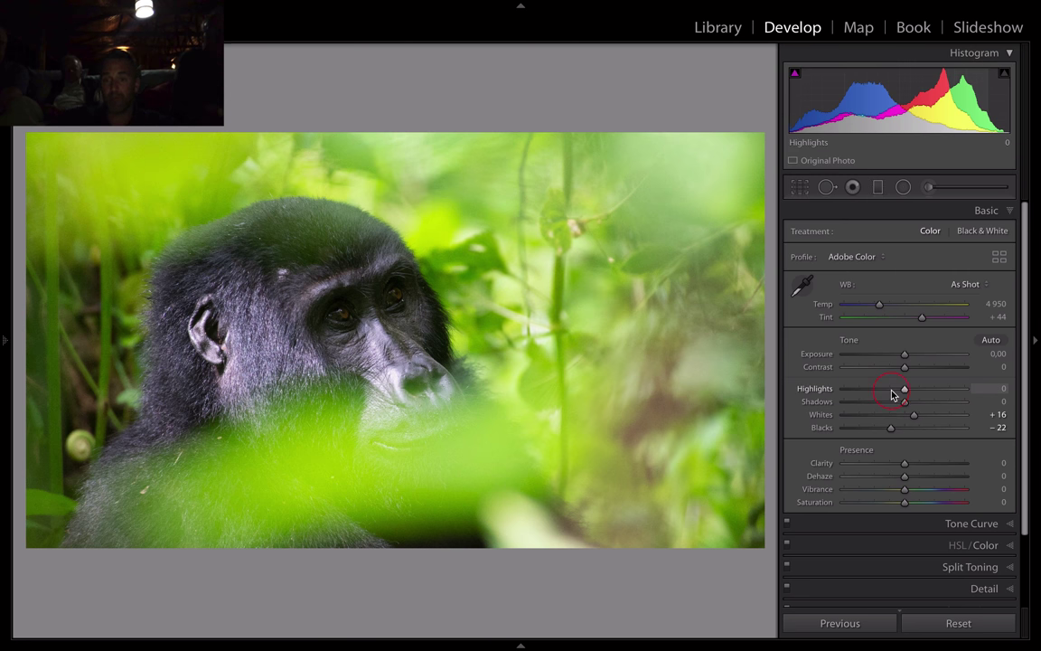
# Step: Set Highlights to −35, Contrast to +9, Clarity to +15, Dehaze to +13, Vibrance to +16 and Saturation to +12
pyautogui.moveTo(891, 395); pyautogui.dragTo(911, 374)
pyautogui.click(905, 373)
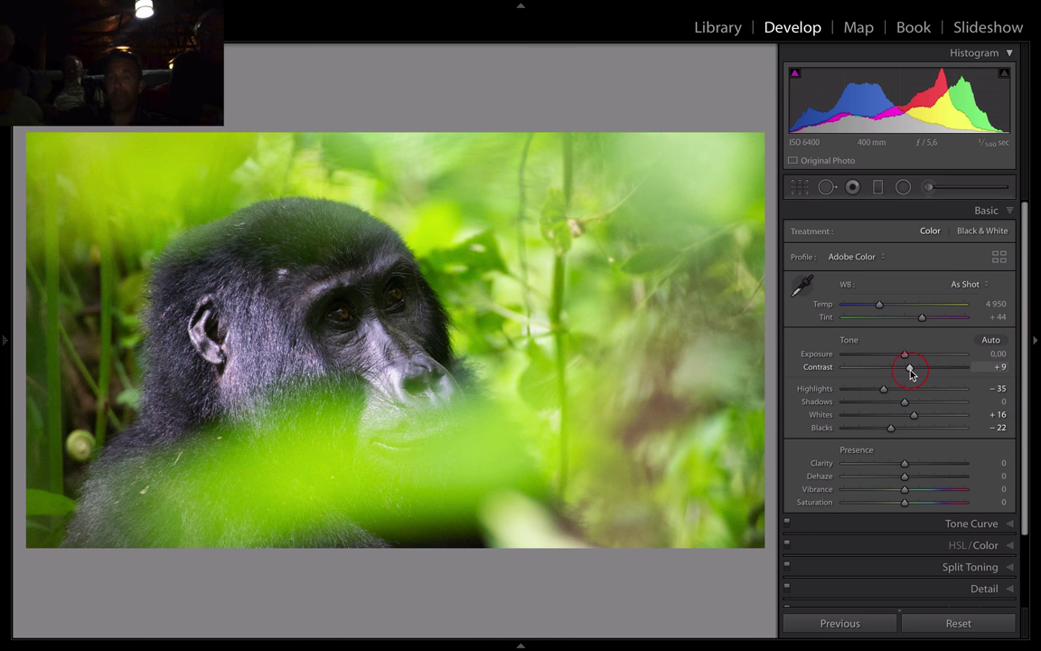
pyautogui.moveTo(911, 373); pyautogui.dragTo(911, 373)
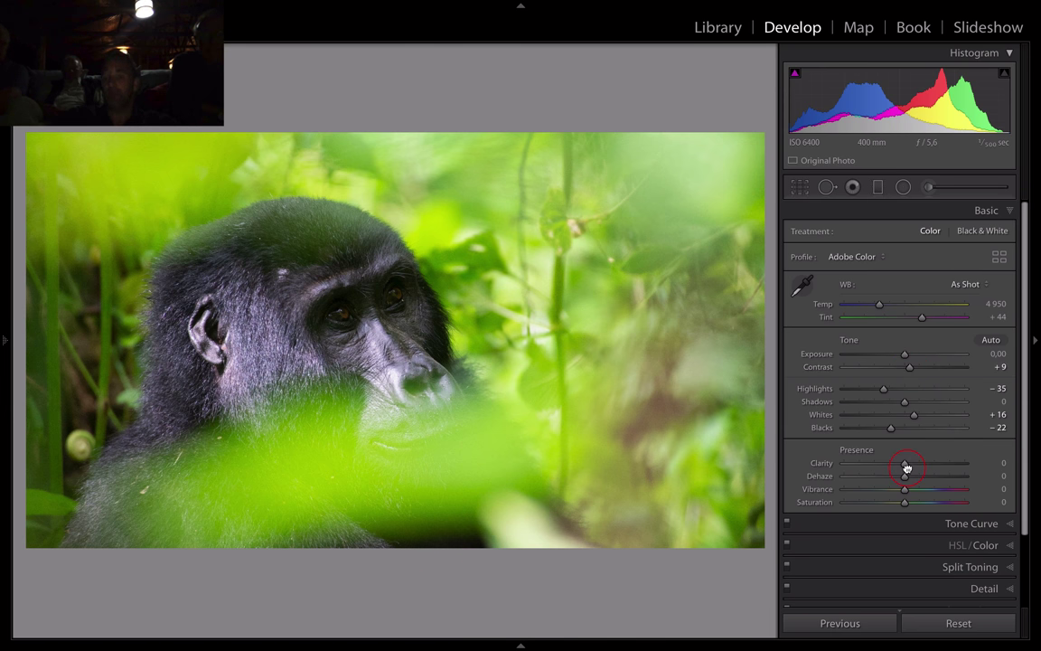
pyautogui.moveTo(904, 462)
pyautogui.mouseDown()
pyautogui.moveTo(1006, 464)
pyautogui.moveTo(913, 469)
pyautogui.moveTo(987, 481)
pyautogui.moveTo(910, 482)
pyautogui.mouseUp()
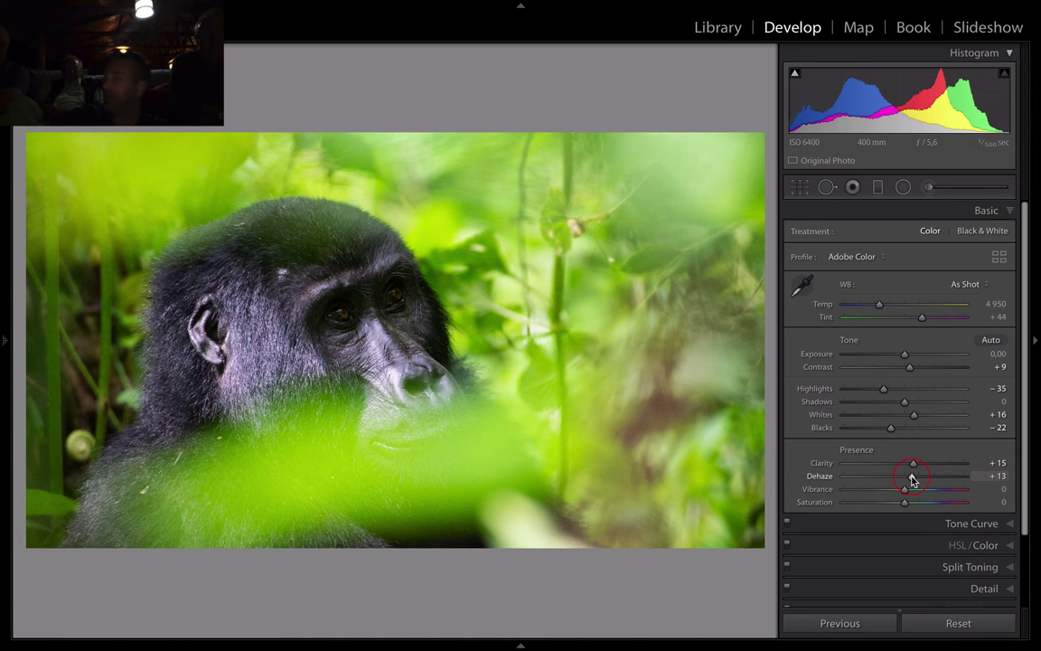
pyautogui.moveTo(905, 489)
pyautogui.mouseDown()
pyautogui.moveTo(972, 495)
pyautogui.moveTo(915, 500)
pyautogui.moveTo(976, 500)
pyautogui.moveTo(912, 508)
pyautogui.mouseUp()
# Step: Compare the adjusted photo with its original state, side by side and by alternating the full view
pyautogui.press('y')
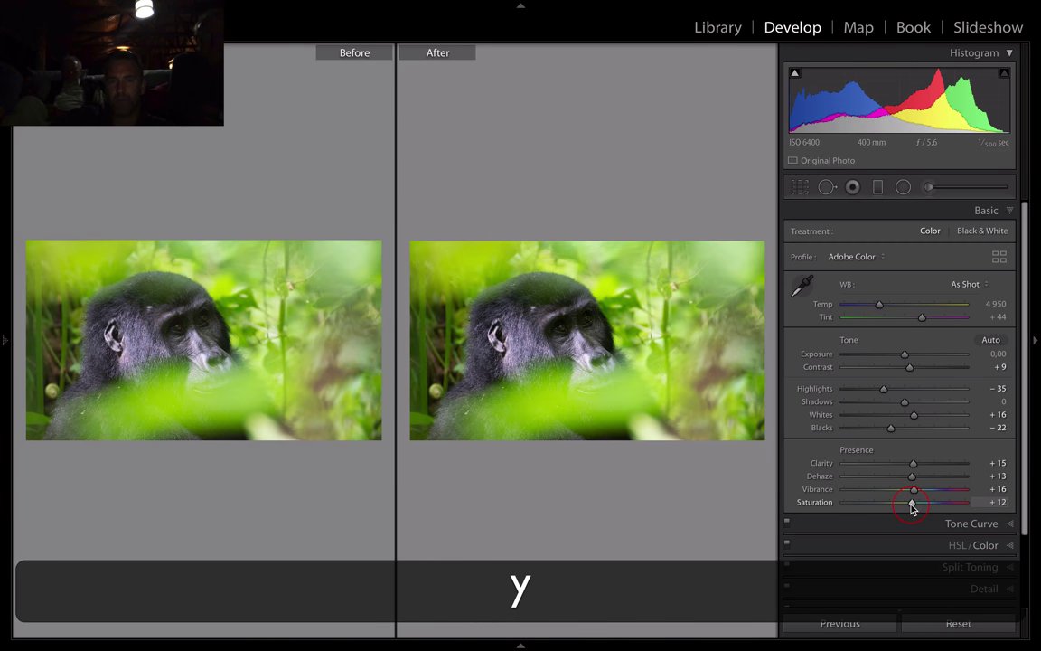
pyautogui.press('y')
pyautogui.press('\\')
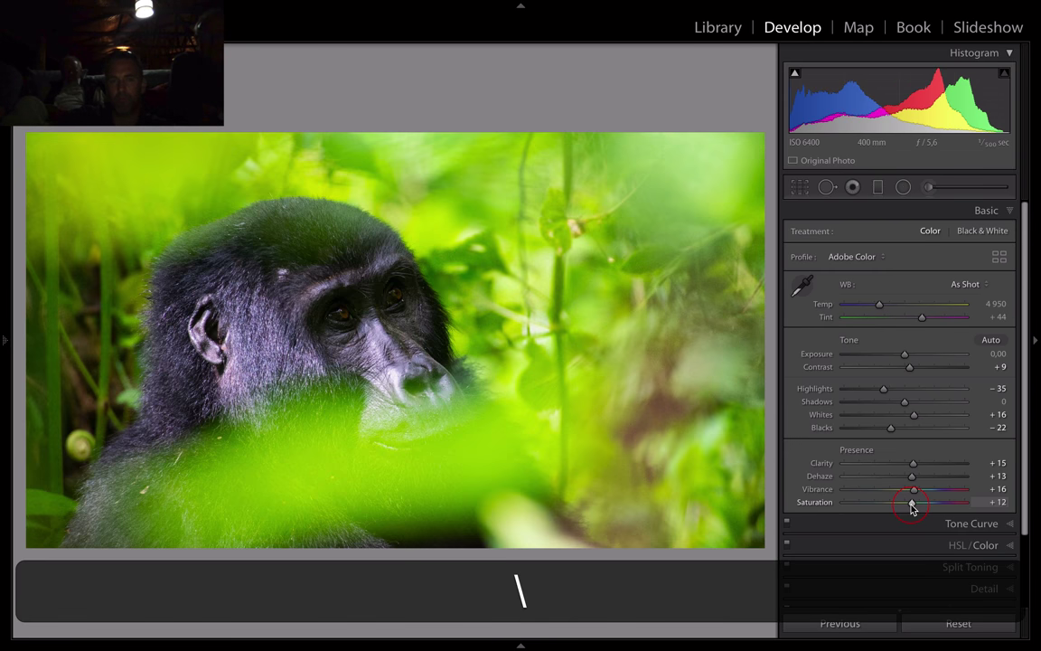
pyautogui.press('\\')
pyautogui.press('\\')
pyautogui.press('\\')
pyautogui.press('\\')
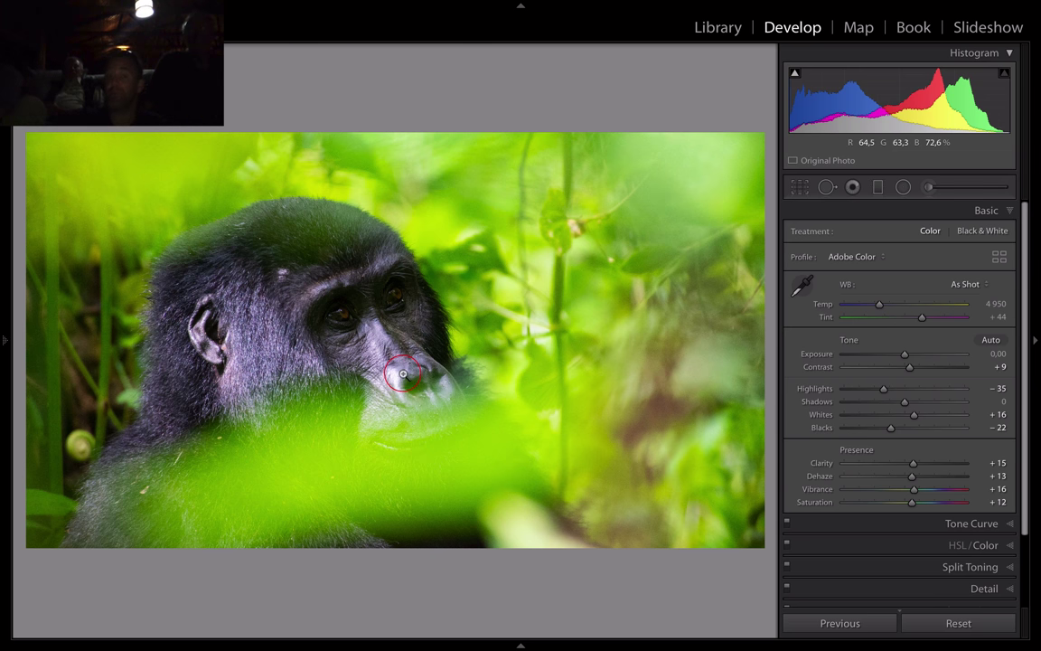
# Step: Add an inverted radial filter with Feather 81, tilted and positioned to cover both of the gorilla's eyes, checking its coverage with the mask overlay
pyautogui.click(902, 186)
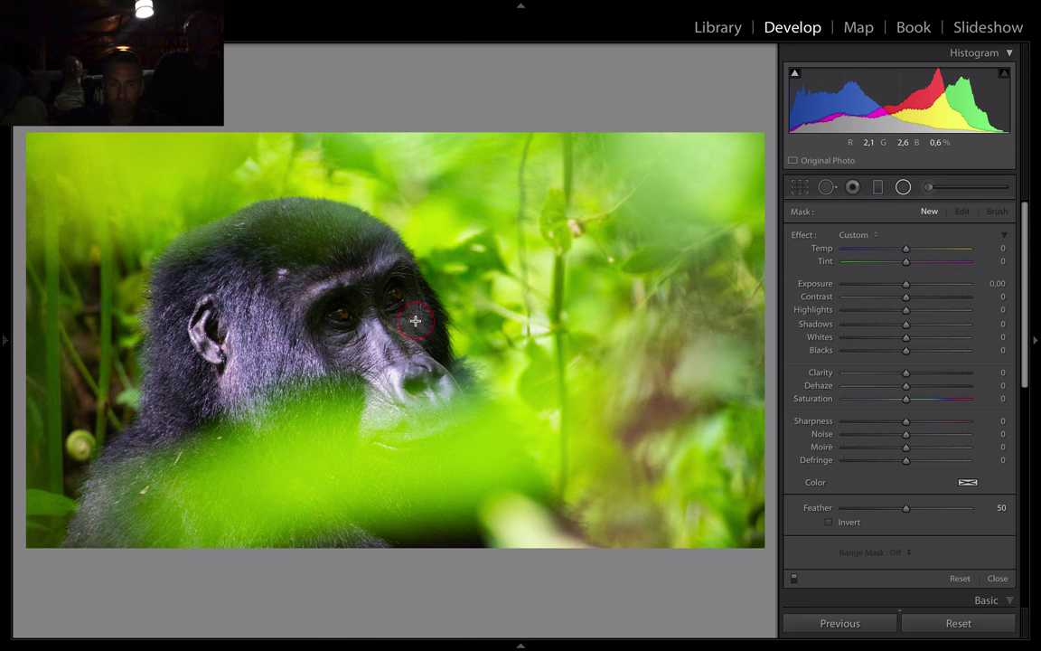
pyautogui.moveTo(347, 296); pyautogui.dragTo(422, 334)
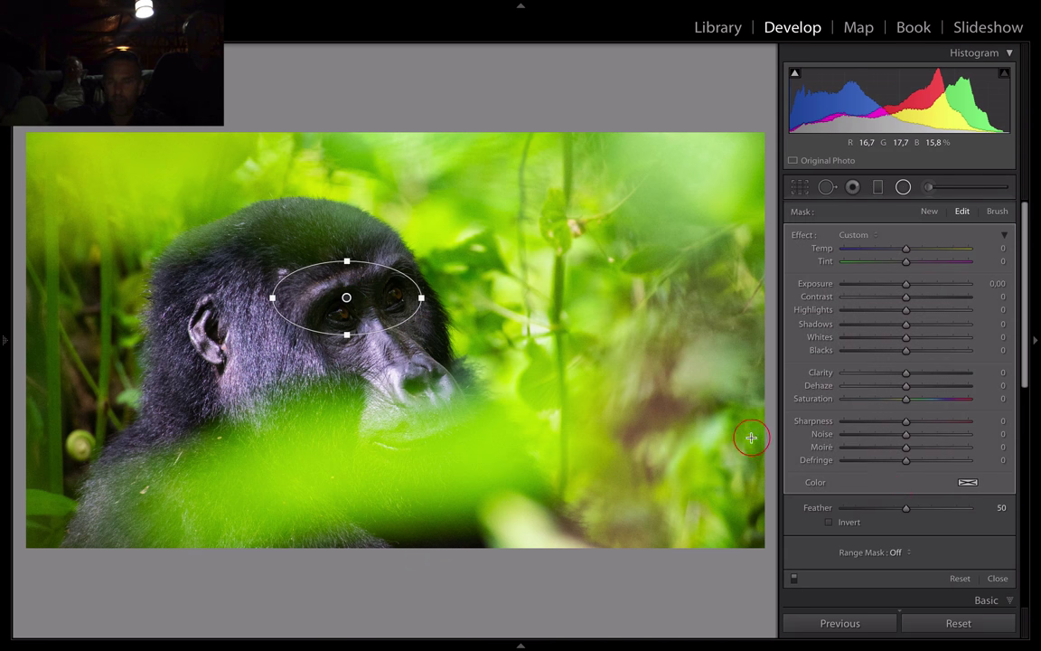
pyautogui.moveTo(906, 507); pyautogui.dragTo(946, 512)
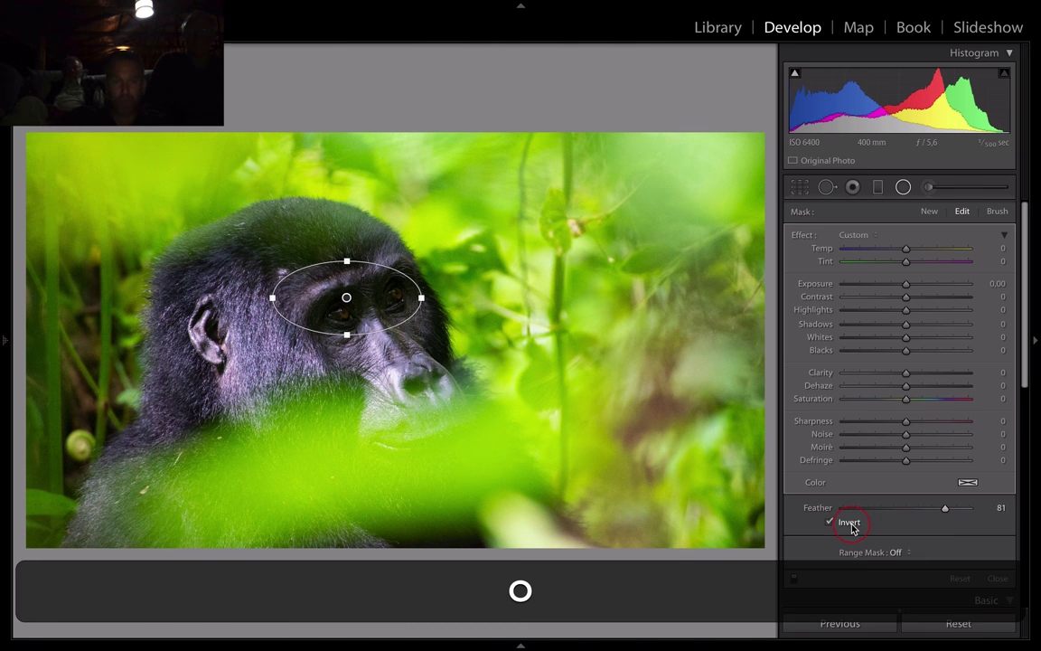
pyautogui.click(433, 304)
pyautogui.moveTo(433, 303); pyautogui.dragTo(434, 283)
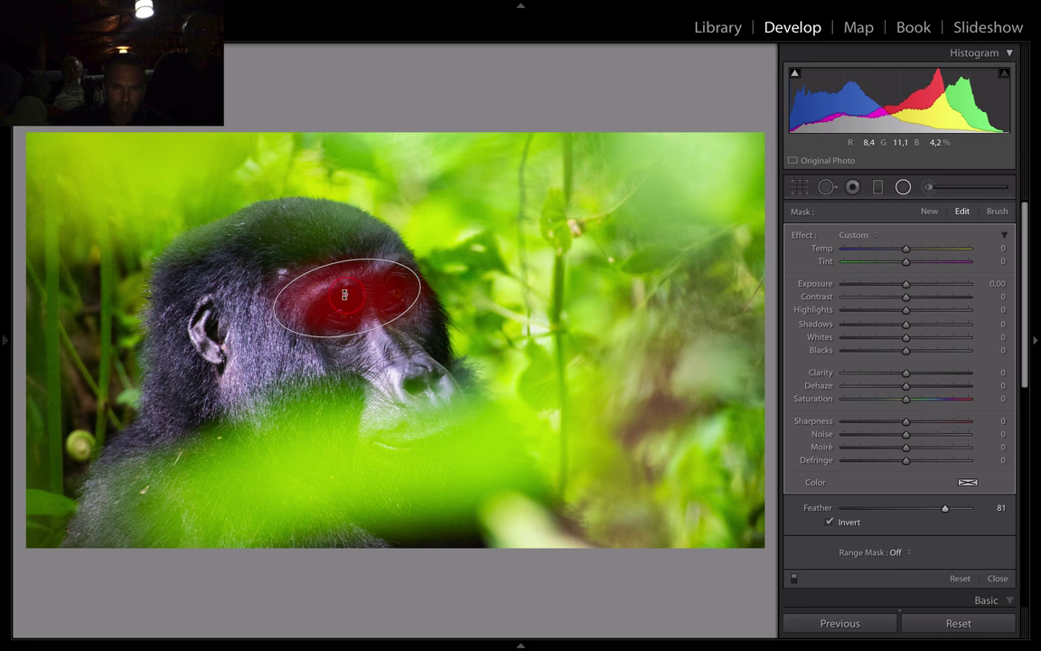
pyautogui.moveTo(360, 303); pyautogui.dragTo(360, 301)
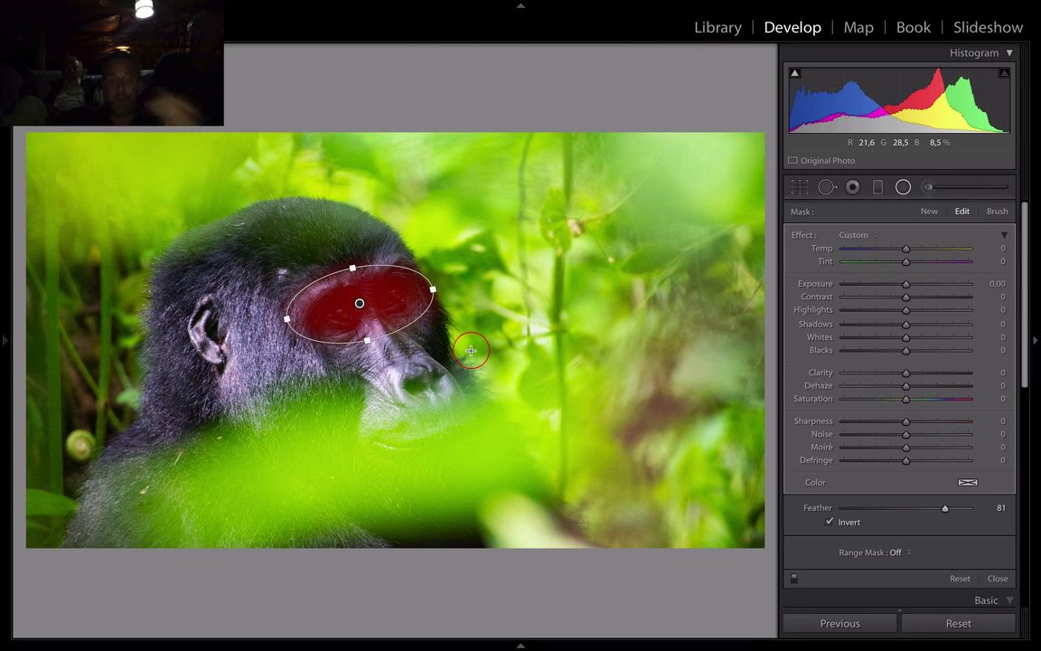
pyautogui.press('o')
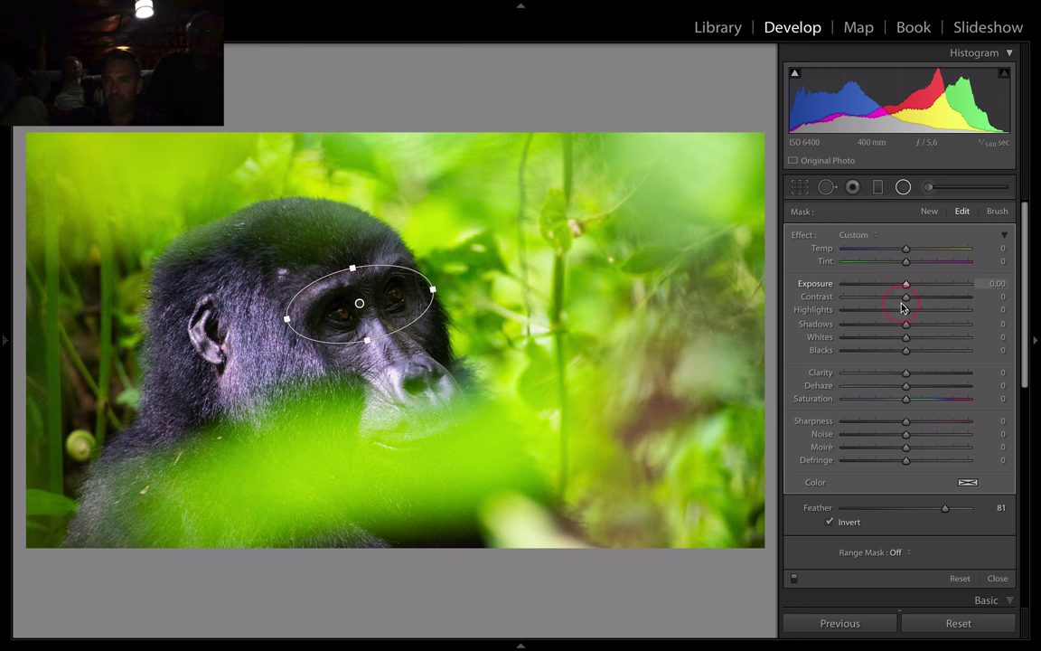
# Step: Set the eye filter's Shadows to 54, Clarity to 35, Saturation to 33 and Exposure to 0,21, and compare with the filter off
pyautogui.click(931, 323)
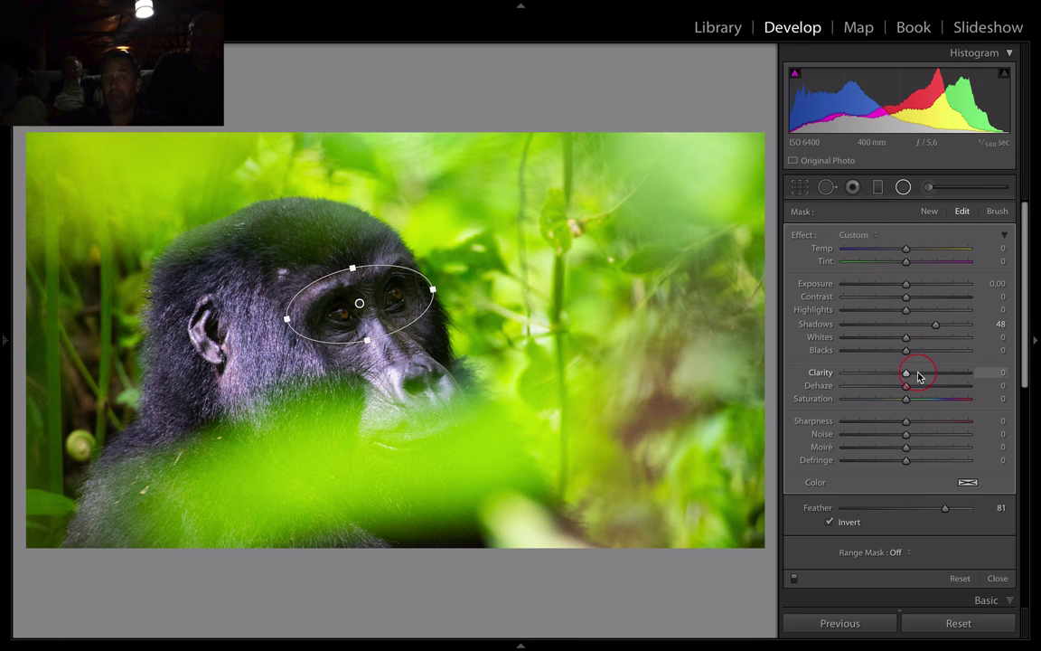
pyautogui.moveTo(921, 376); pyautogui.dragTo(926, 403)
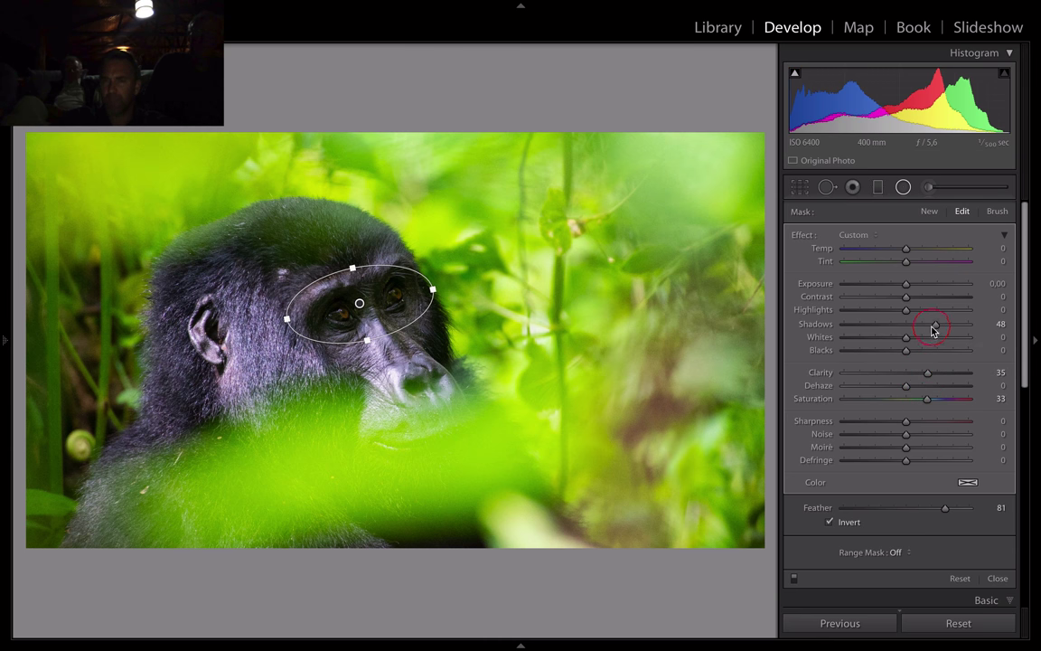
pyautogui.click(909, 288)
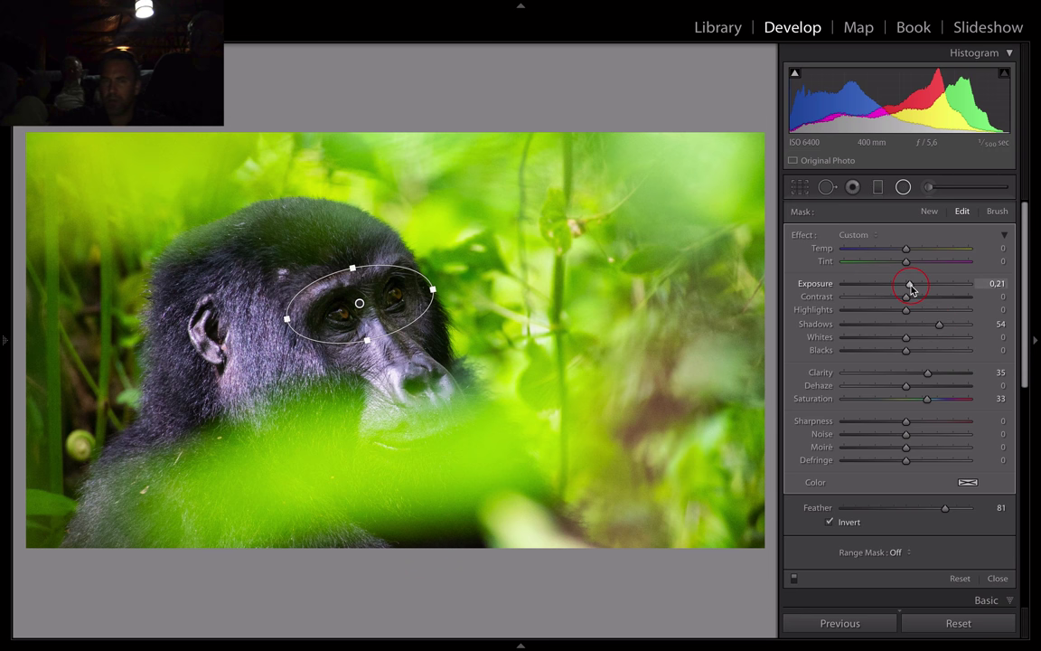
pyautogui.click(795, 580)
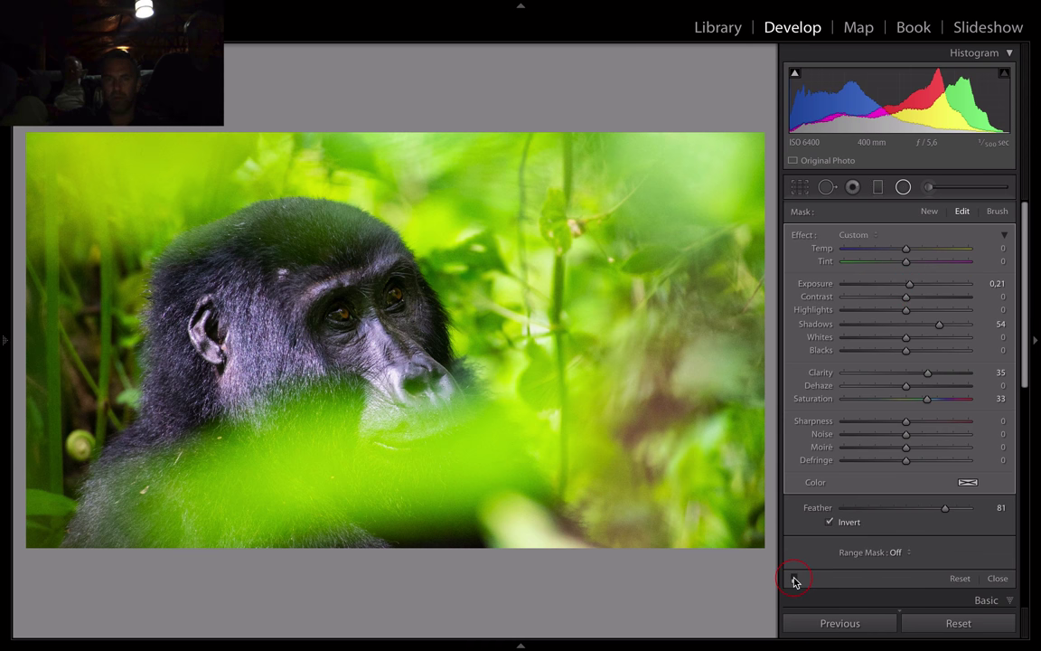
pyautogui.click(794, 579)
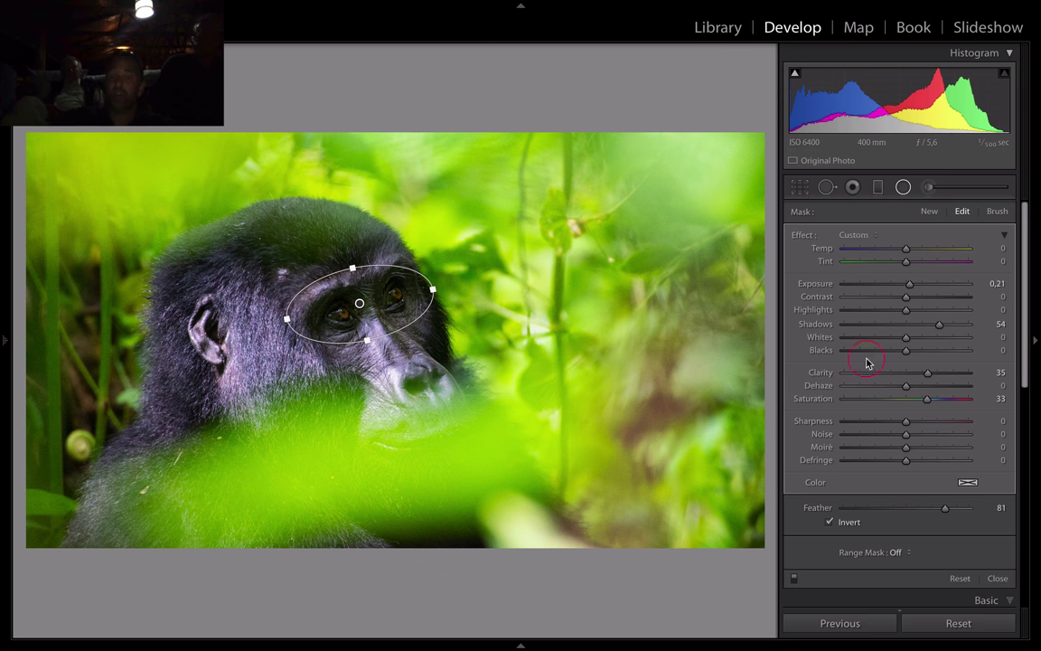
# Step: Add a second inverted radial filter with Feather 82, made taller and moved down to cover the gorilla's face, checking it with the mask overlay
pyautogui.click(929, 211)
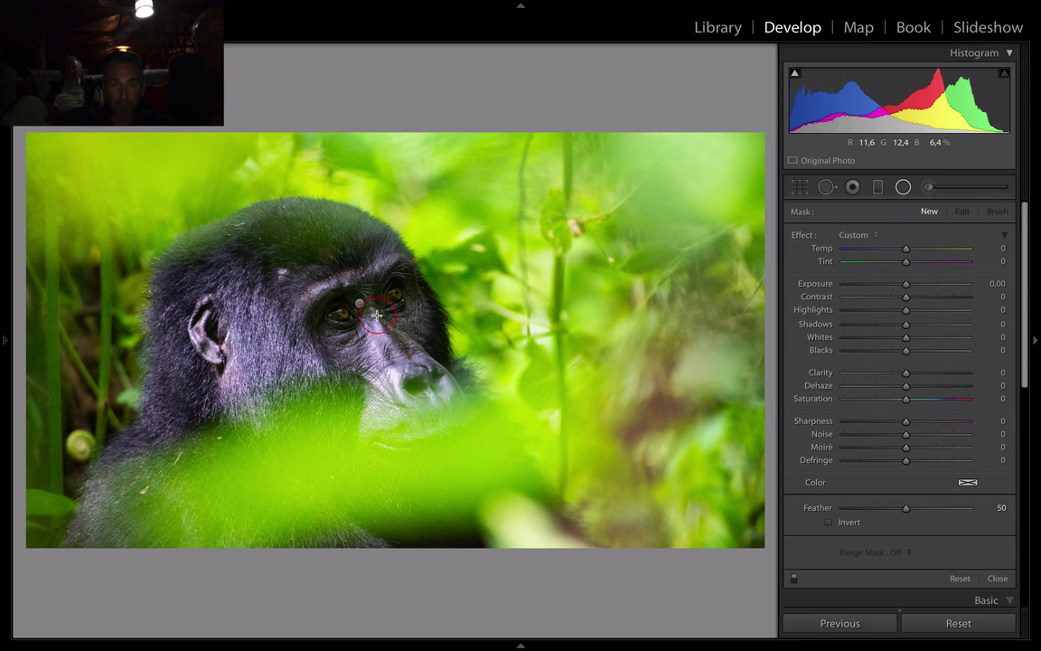
pyautogui.moveTo(374, 318); pyautogui.dragTo(476, 397)
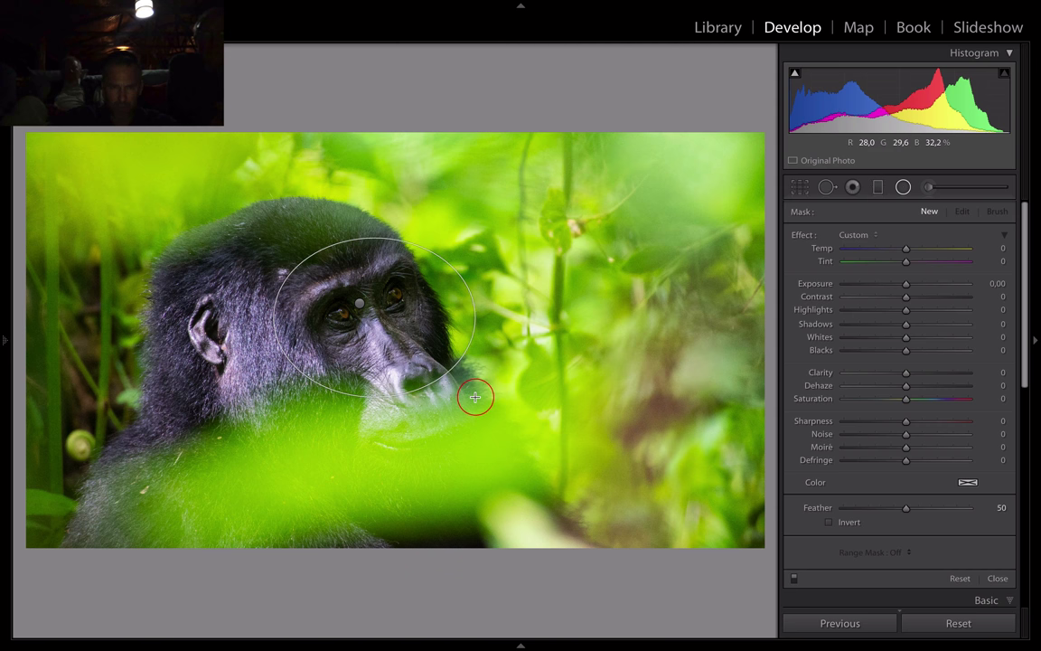
pyautogui.click(947, 508)
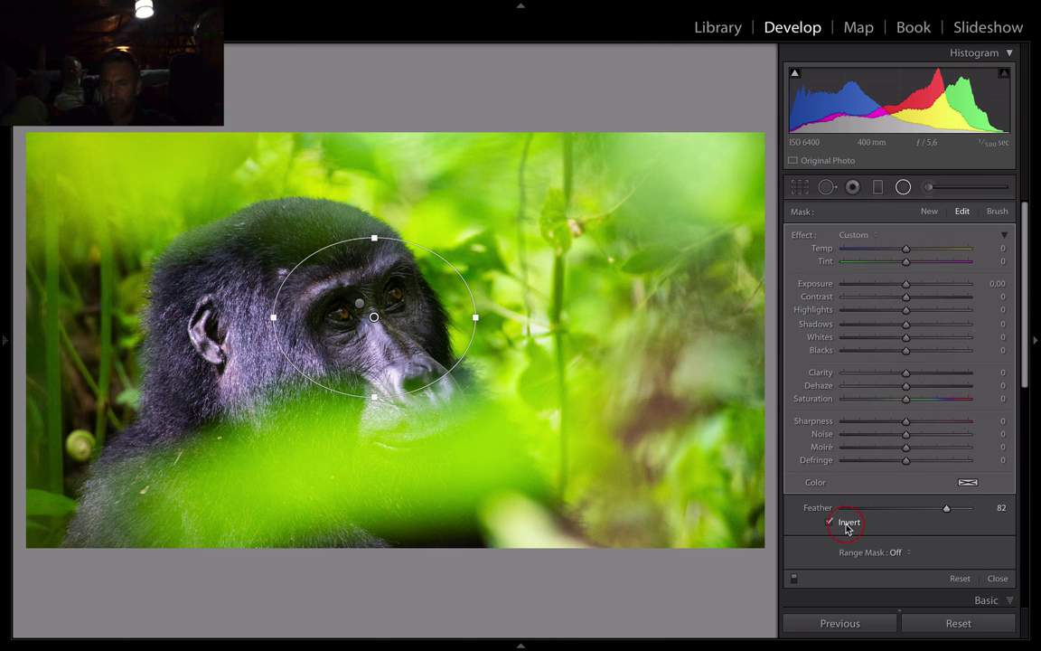
pyautogui.press('o')
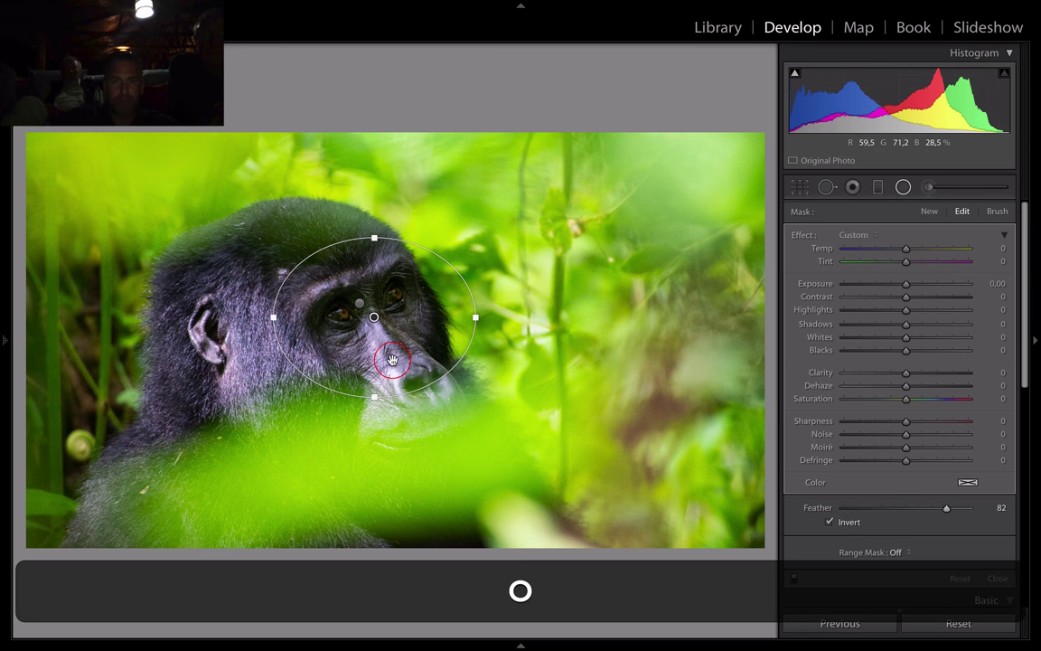
pyautogui.moveTo(374, 399); pyautogui.dragTo(375, 425)
pyautogui.moveTo(372, 326)
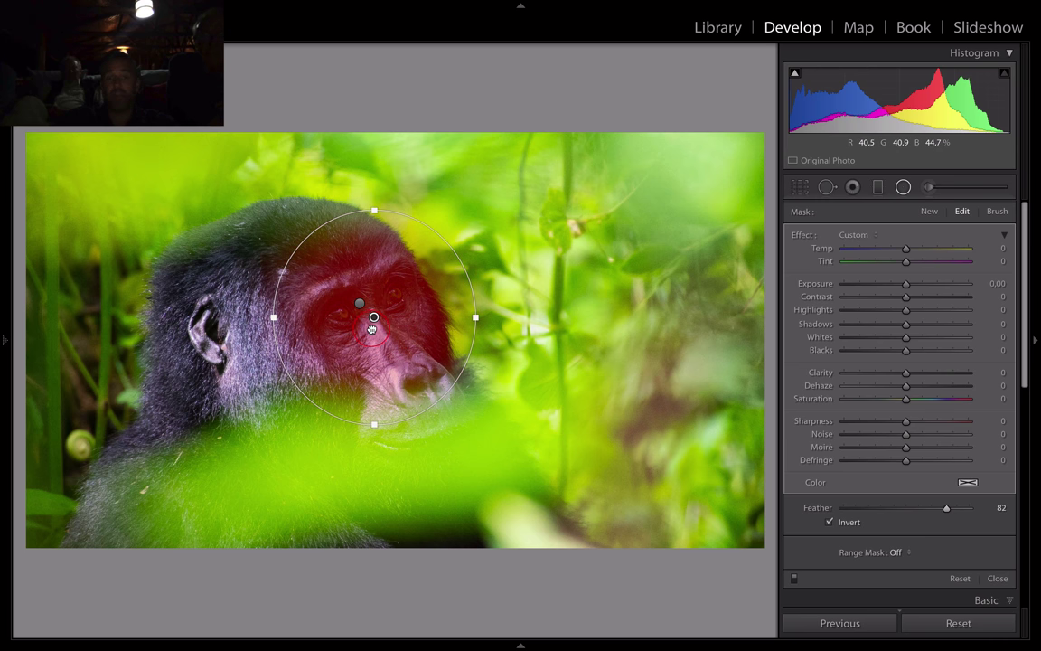
pyautogui.moveTo(373, 316); pyautogui.dragTo(371, 330)
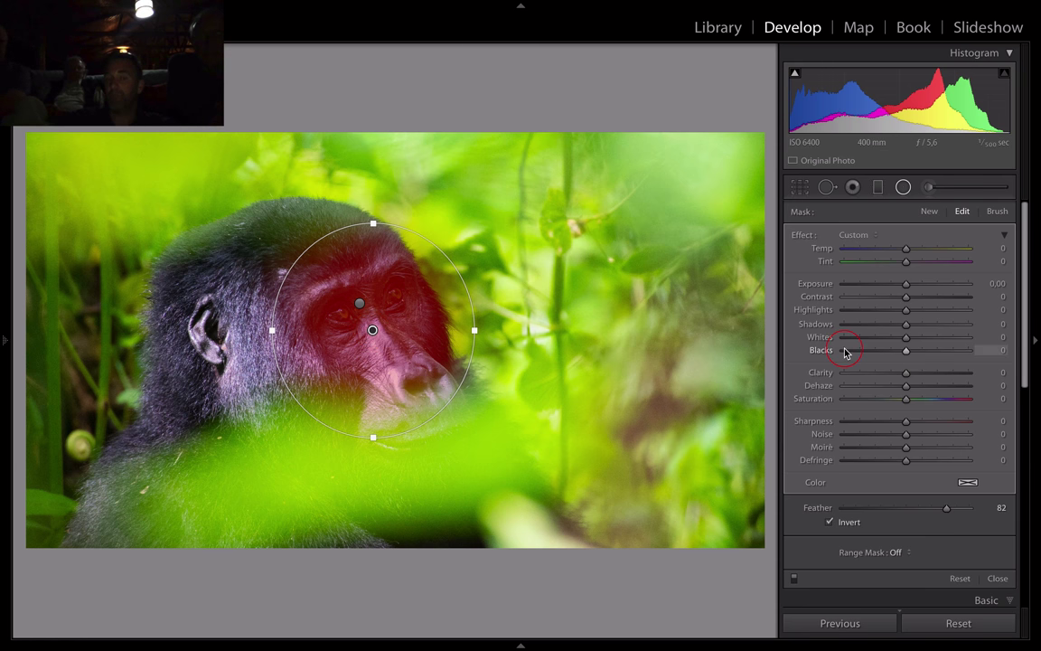
pyautogui.press('o')
pyautogui.press('o')
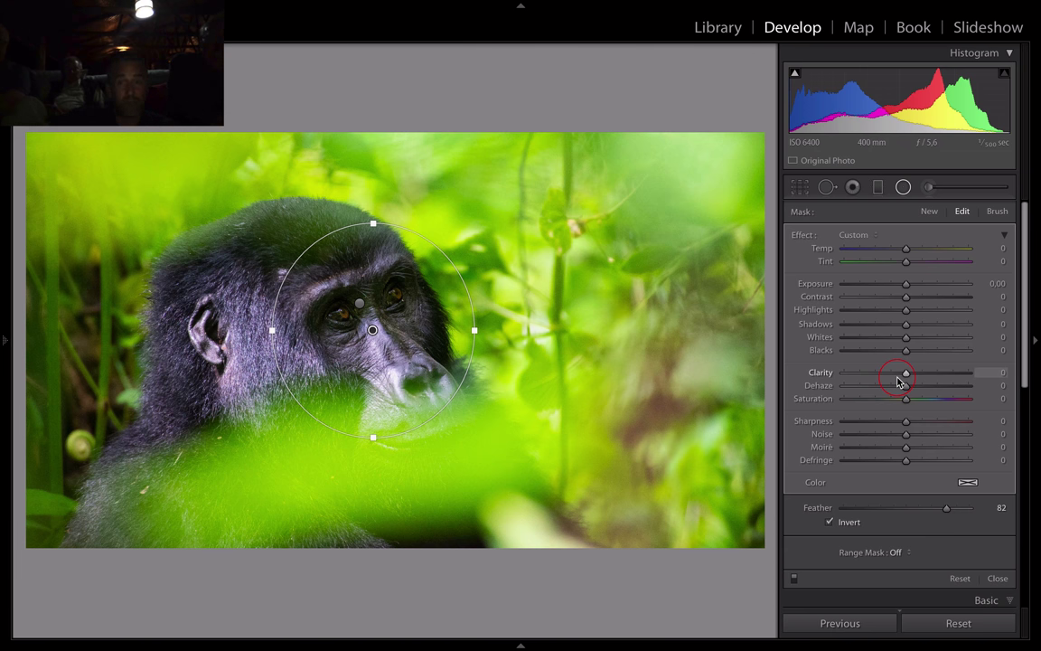
# Step: Set the face filter's Clarity to 22 and Sharpness to 24, and compare the photo with the radial filters off and on
pyautogui.moveTo(899, 382); pyautogui.dragTo(922, 379)
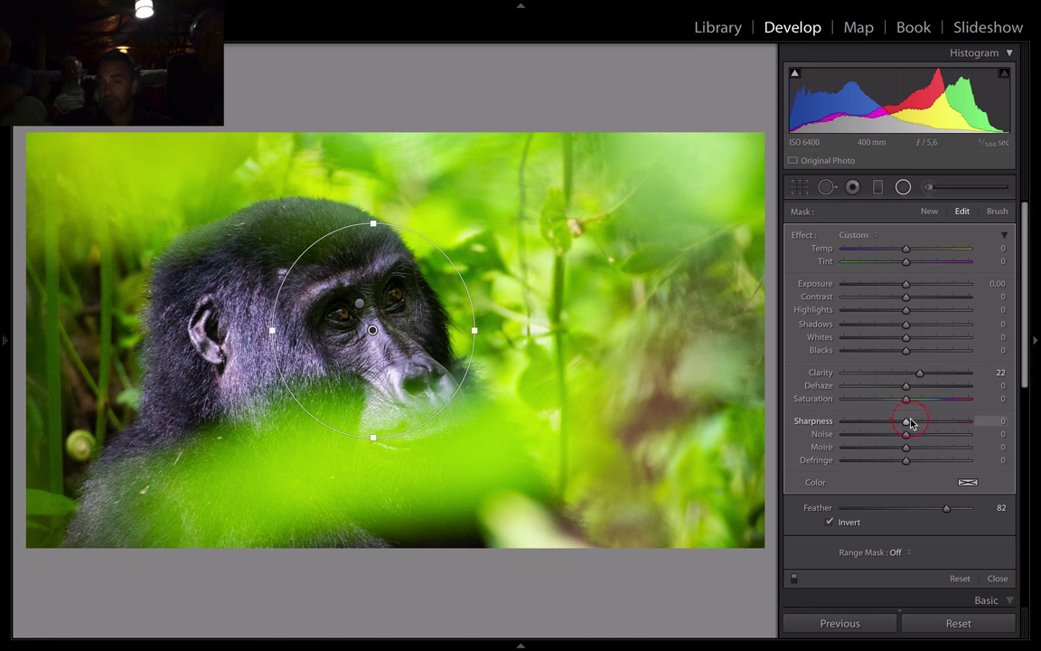
pyautogui.moveTo(918, 425); pyautogui.dragTo(922, 425)
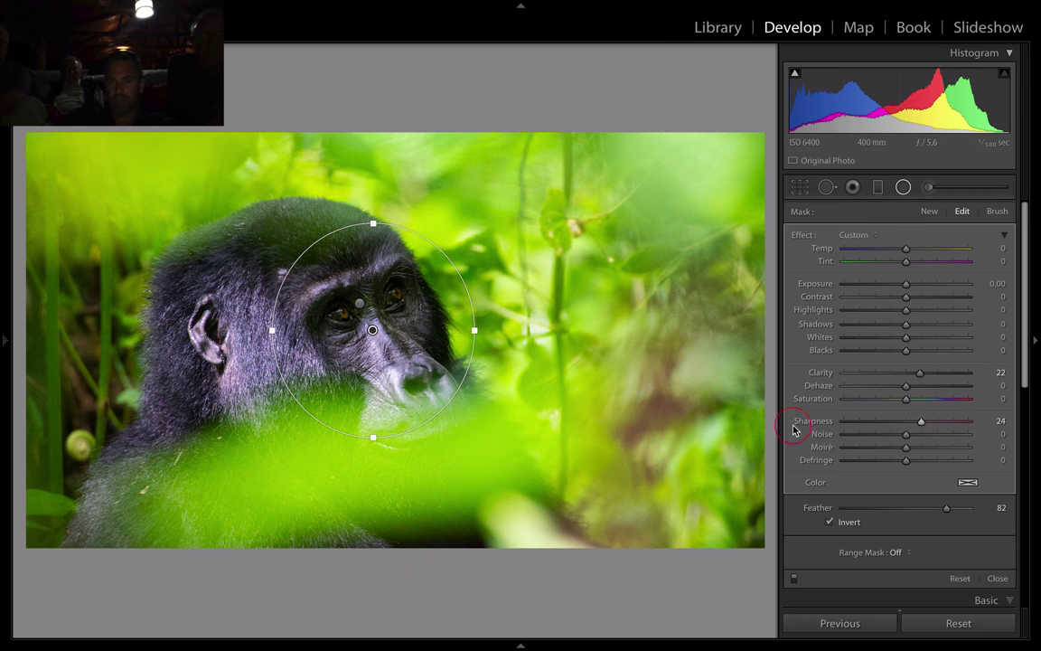
pyautogui.click(795, 580)
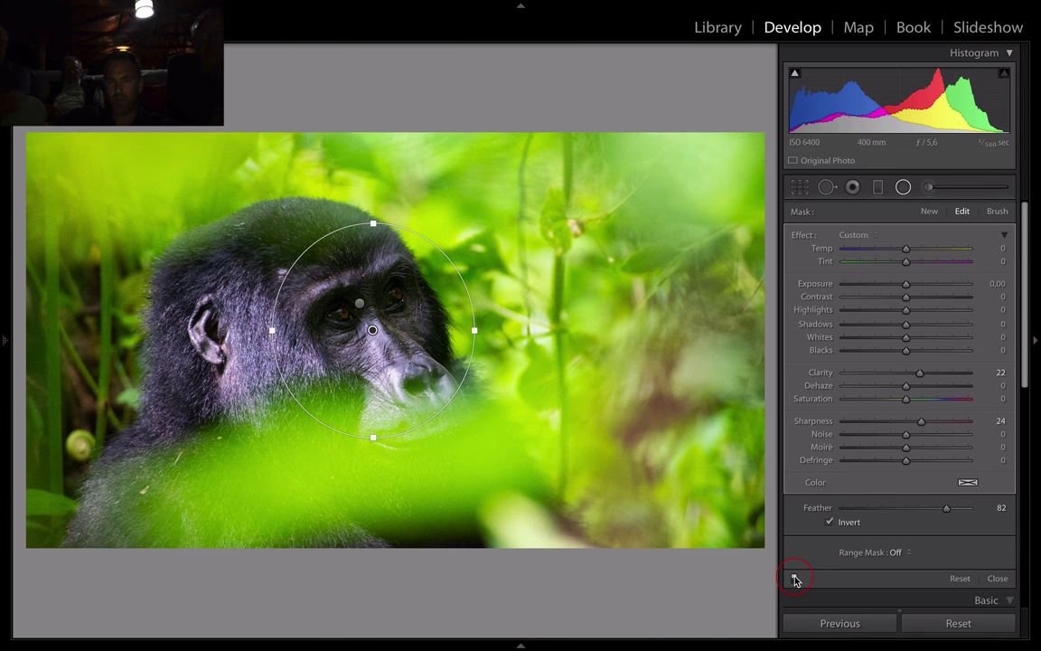
pyautogui.click(795, 580)
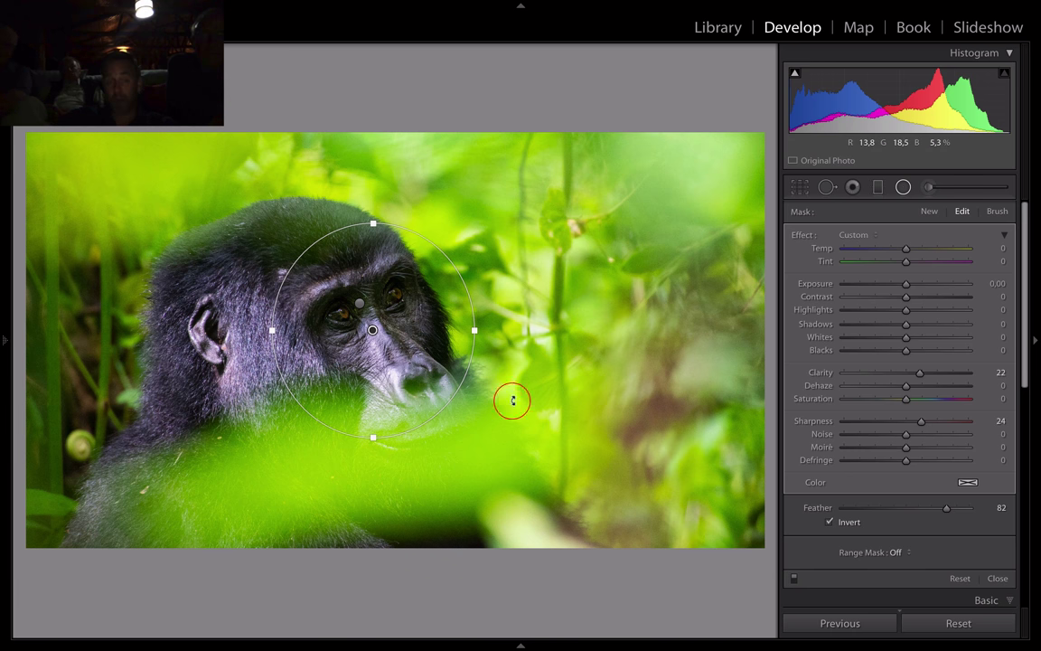
# Step: Duplicate the face filter, shift the copy slightly toward the nose, turn off Invert so it affects the surroundings, and widen its ellipse
pyautogui.rightClick(372, 330)
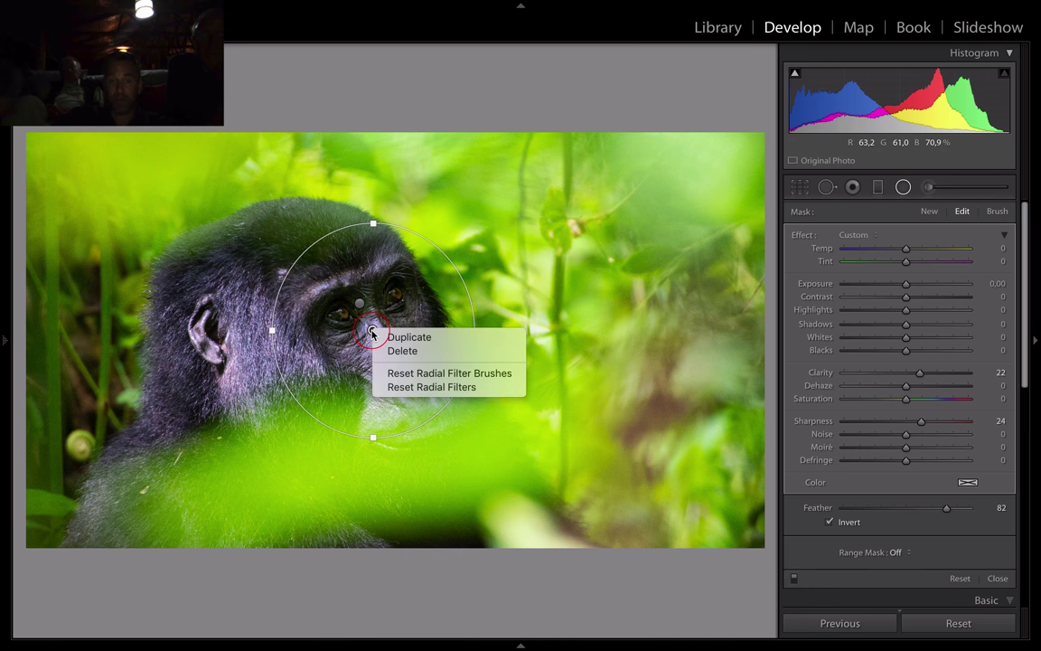
pyautogui.click(393, 337)
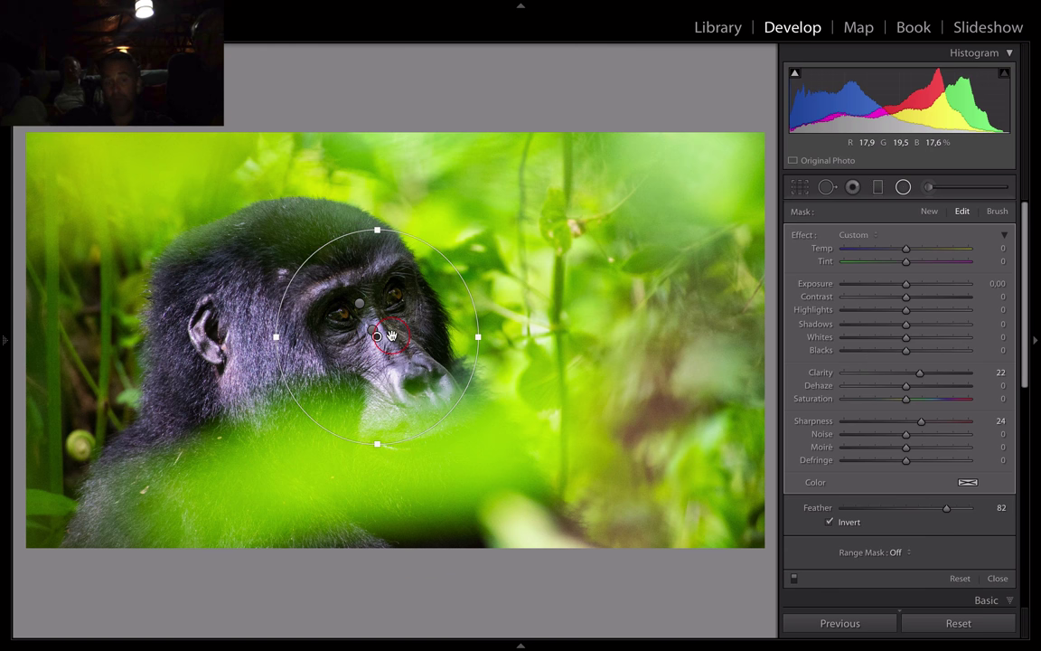
pyautogui.moveTo(373, 330); pyautogui.dragTo(380, 342)
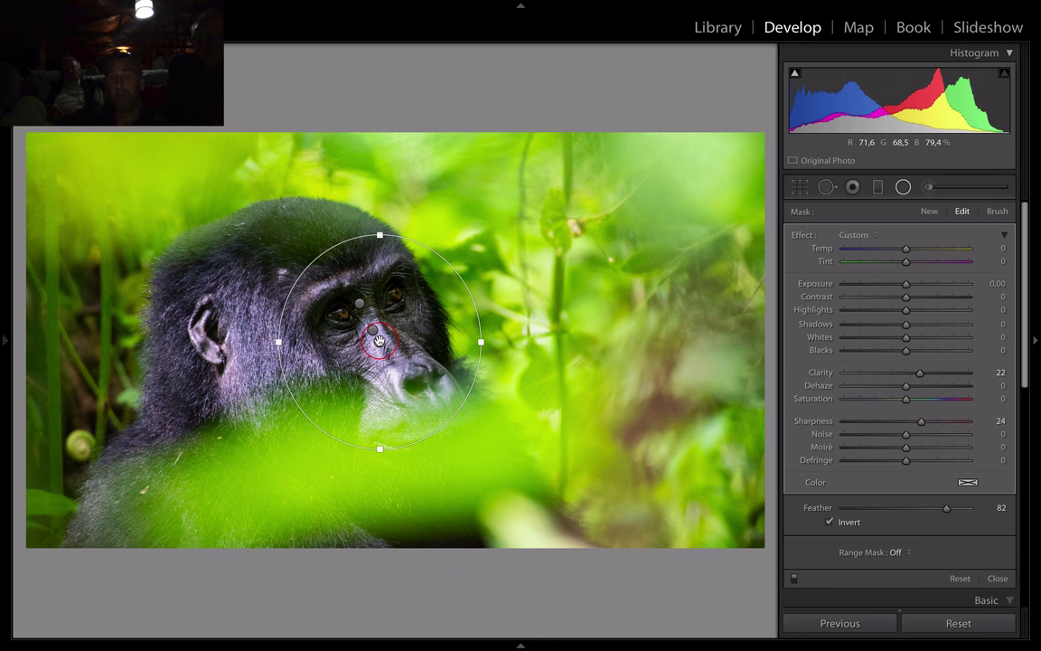
pyautogui.press('o')
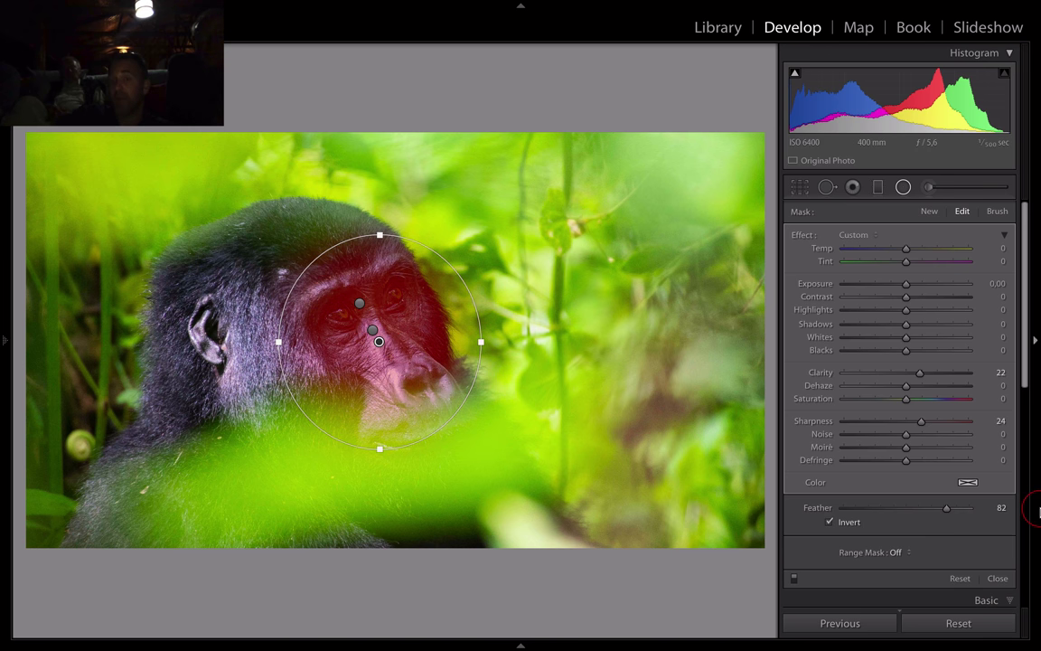
pyautogui.click(847, 525)
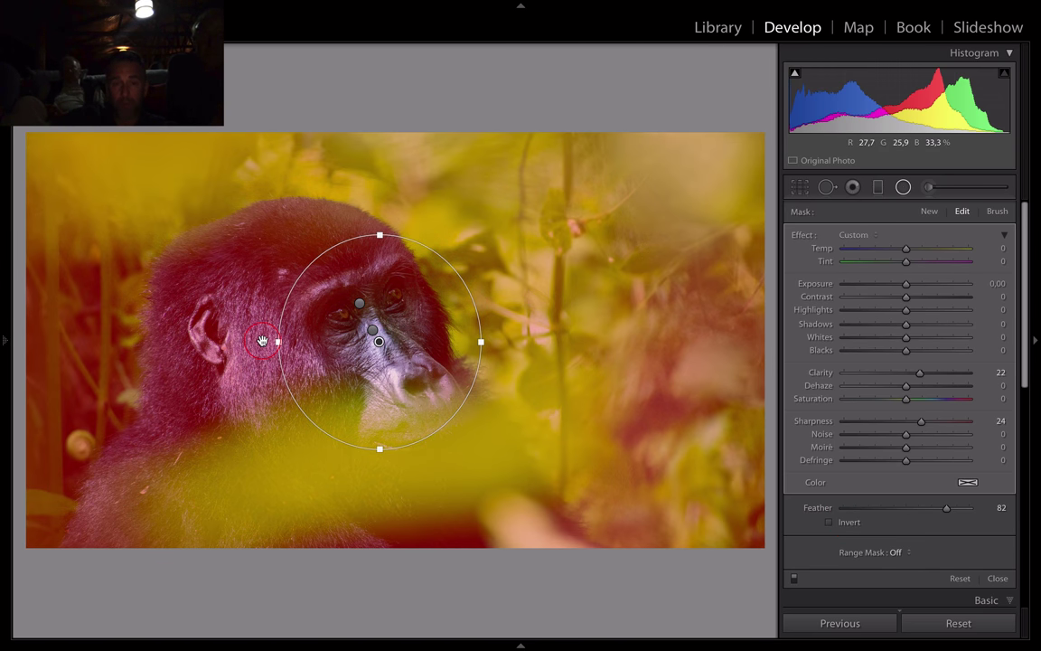
pyautogui.moveTo(276, 342); pyautogui.dragTo(264, 342)
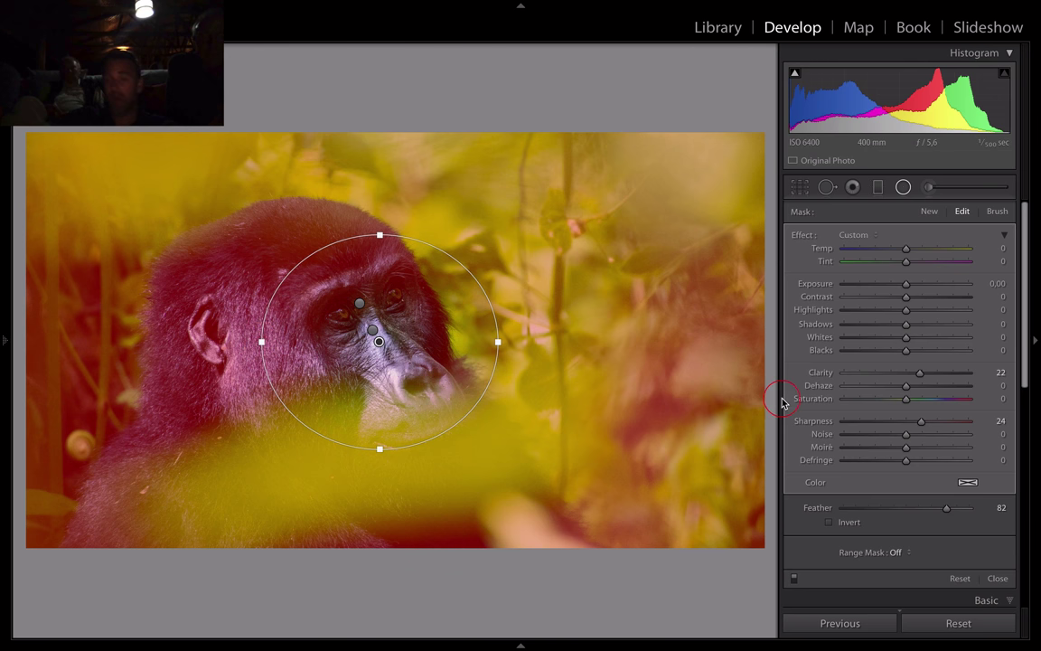
# Step: Reset the duplicated filter's effect settings, and set its Exposure to −0,49, Highlights to −21 and Clarity to −8
pyautogui.click(818, 244)
pyautogui.doubleClick(804, 236)
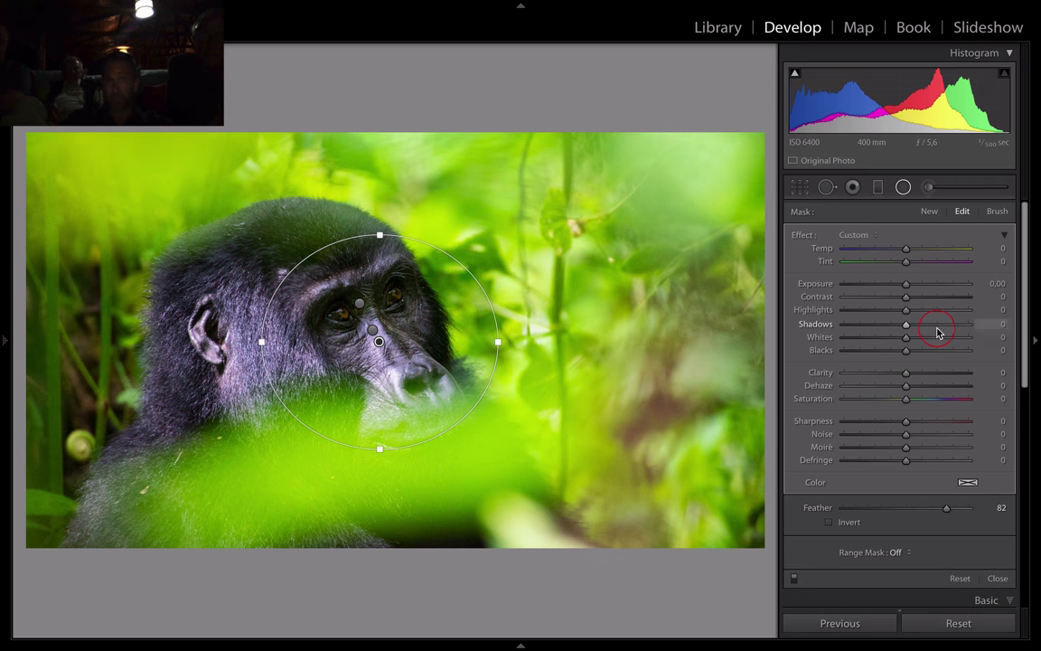
pyautogui.moveTo(906, 287); pyautogui.dragTo(904, 290)
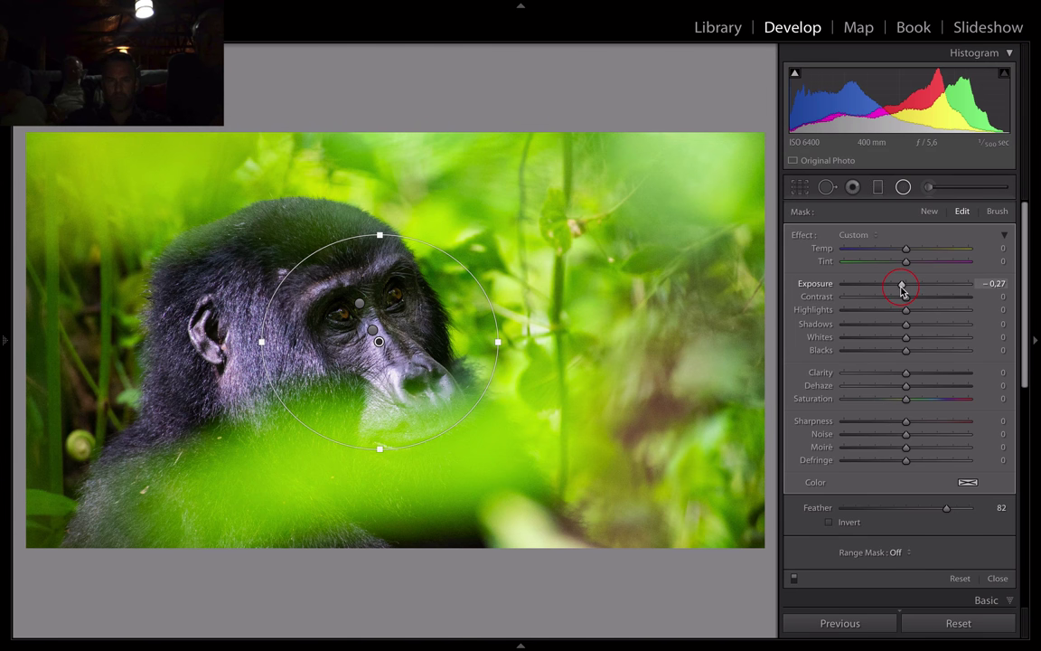
pyautogui.moveTo(902, 289); pyautogui.dragTo(901, 290)
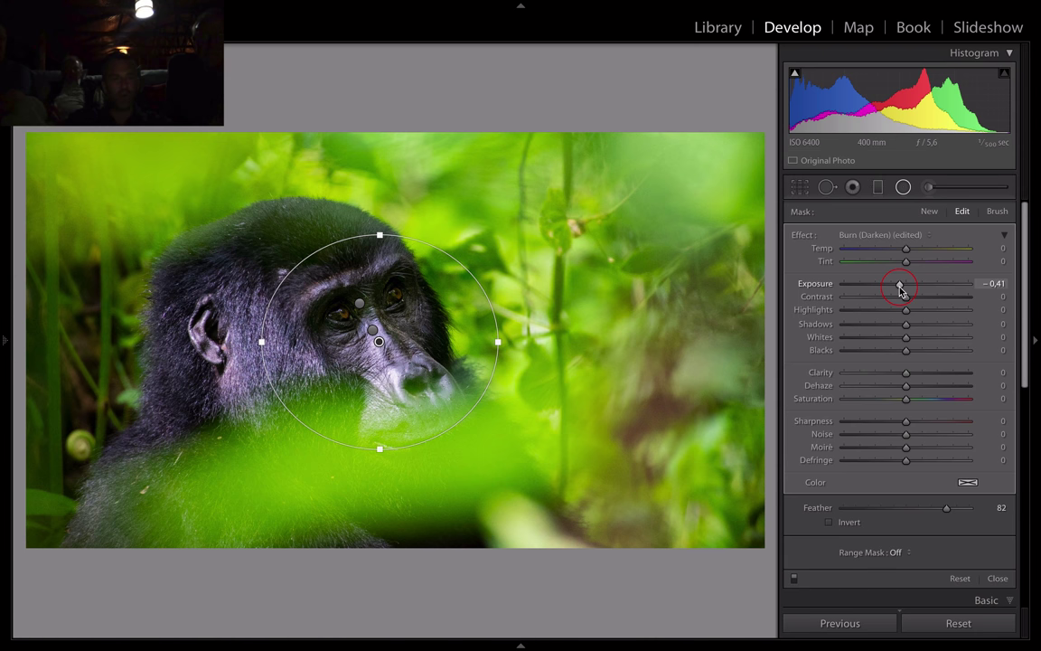
pyautogui.moveTo(900, 290); pyautogui.dragTo(899, 291)
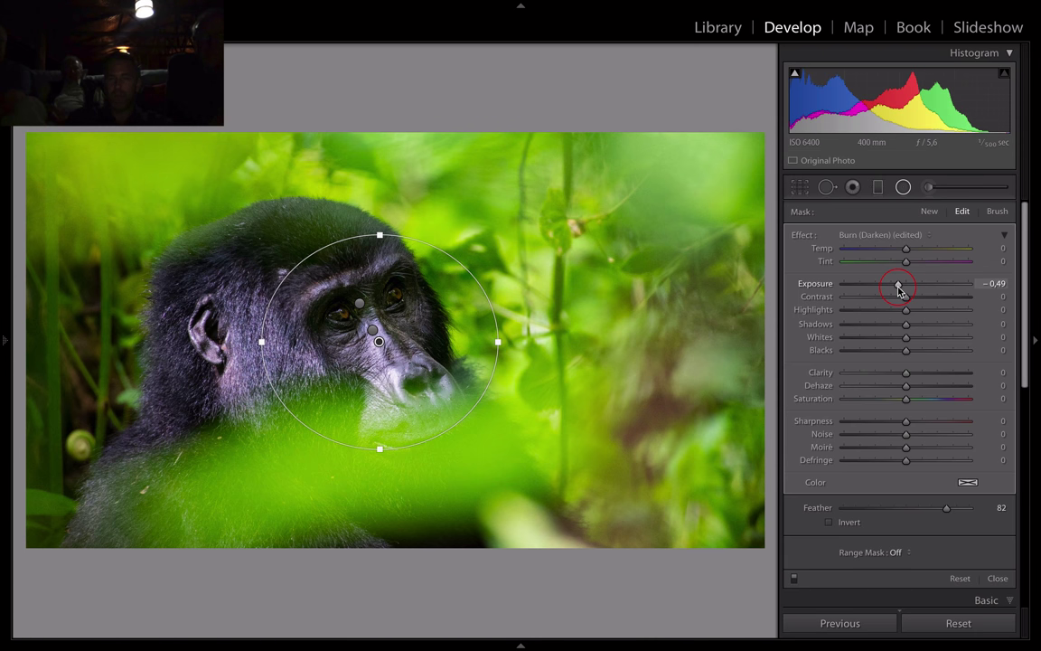
pyautogui.click(885, 315)
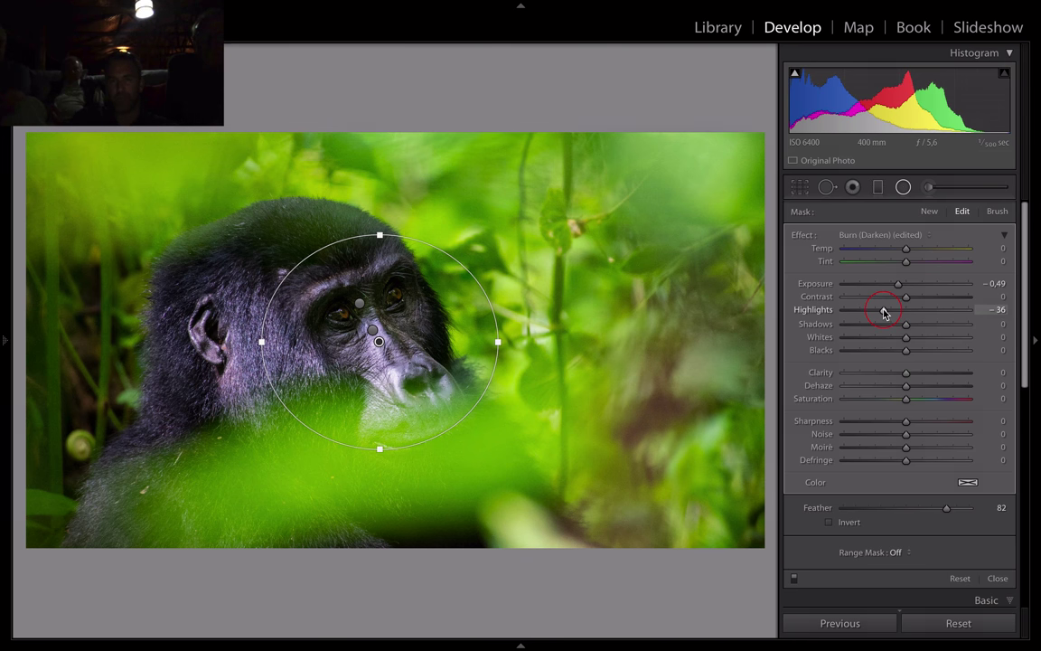
pyautogui.moveTo(886, 314); pyautogui.dragTo(893, 313)
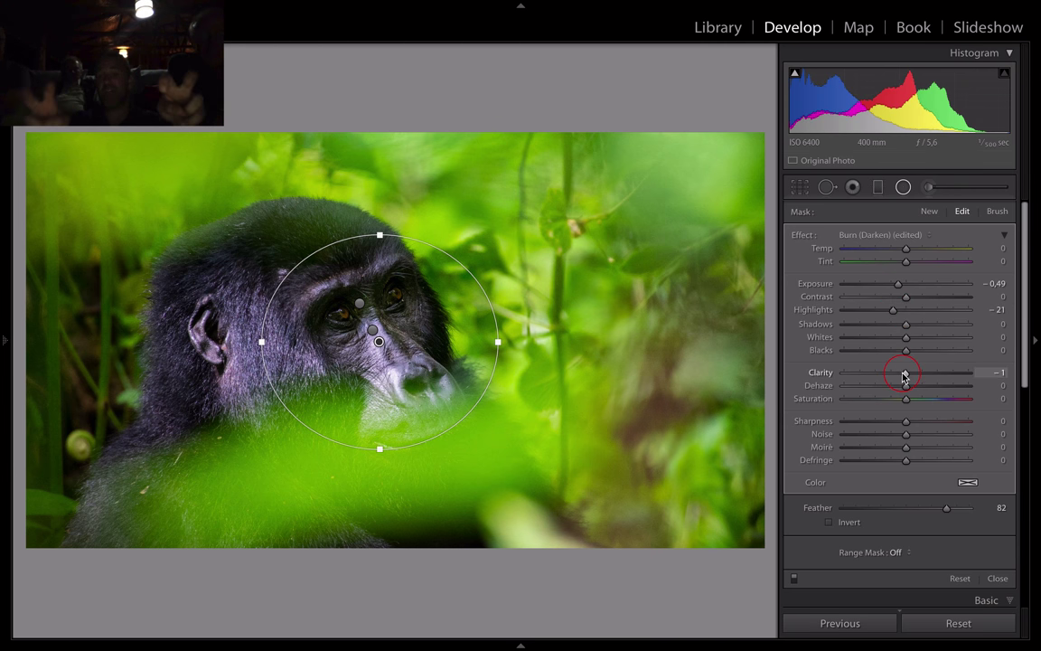
pyautogui.moveTo(905, 375); pyautogui.dragTo(901, 377)
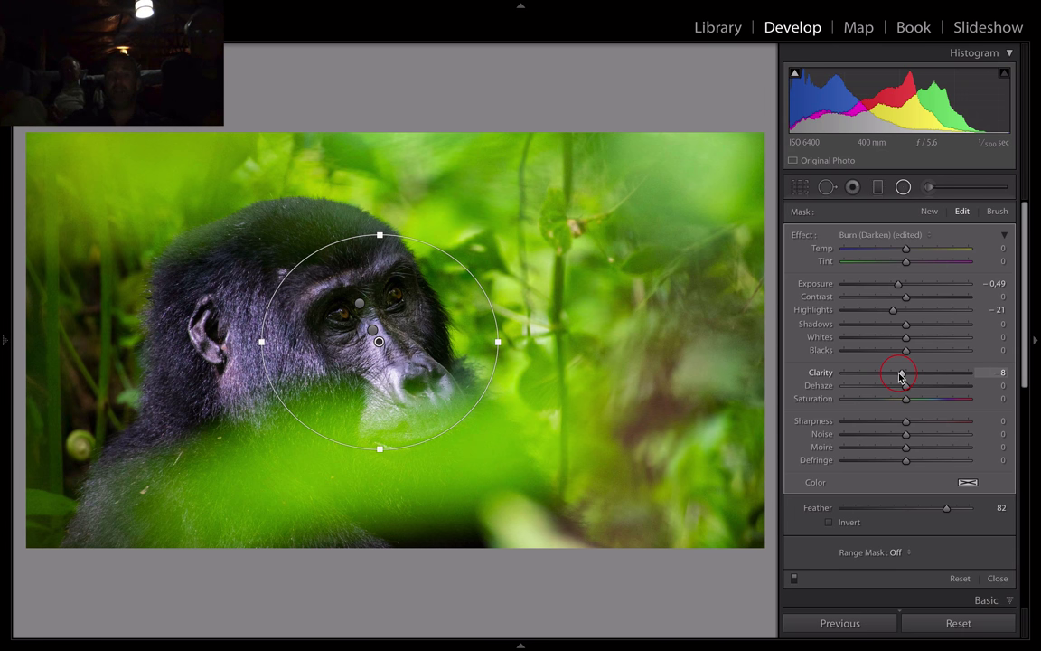
# Step: Compare the photo with the radial filters off and on, close the filter settings, and check the result full screen
pyautogui.click(795, 579)
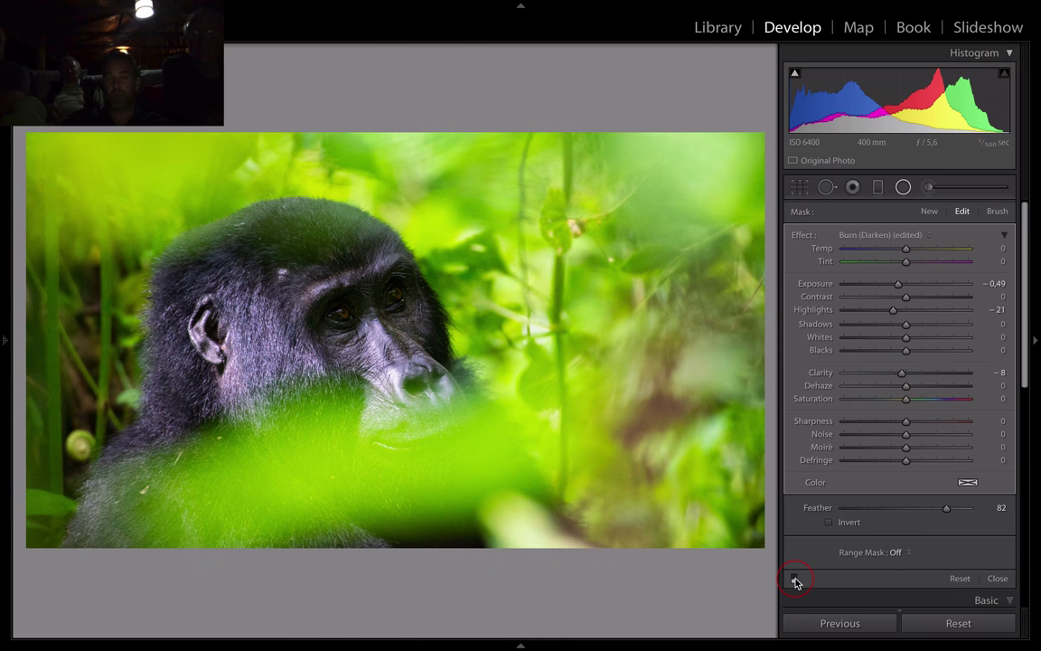
pyautogui.click(794, 579)
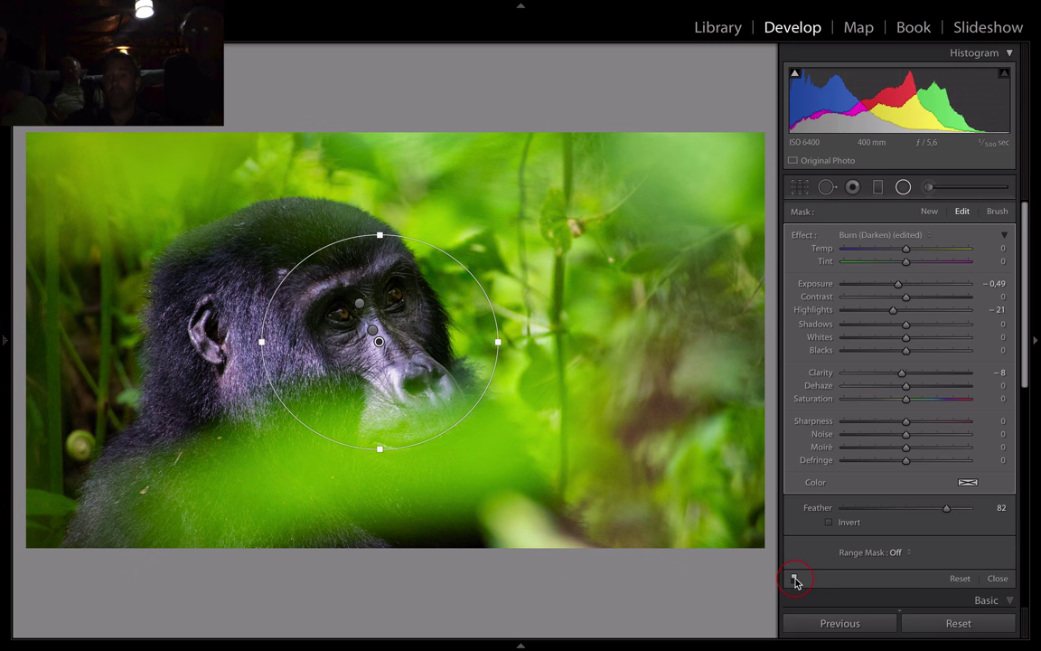
pyautogui.click(997, 579)
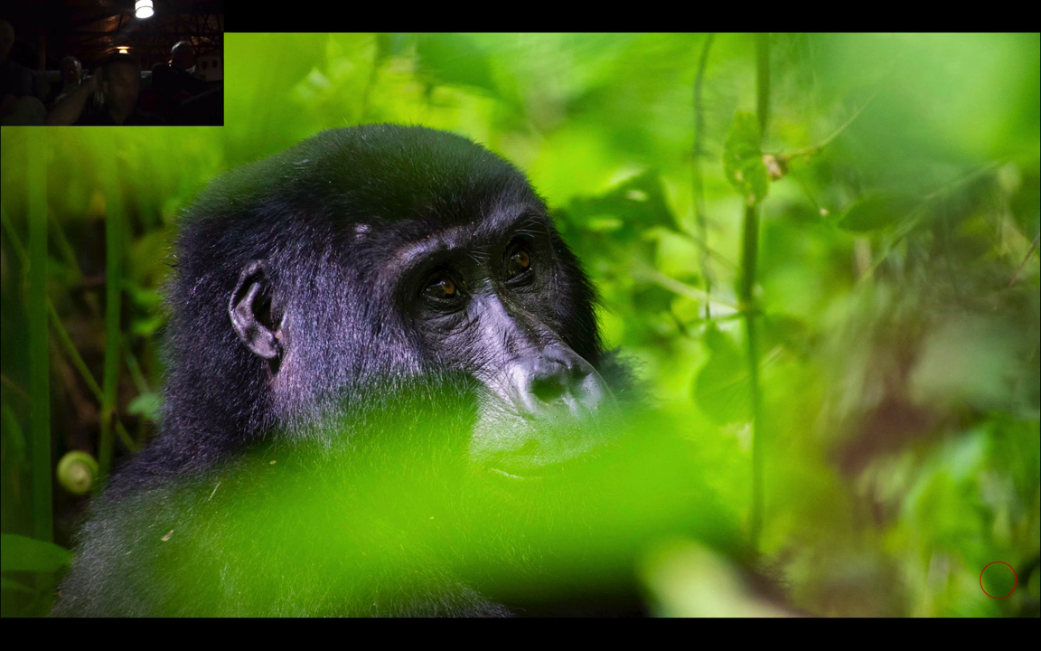
pyautogui.press('f')
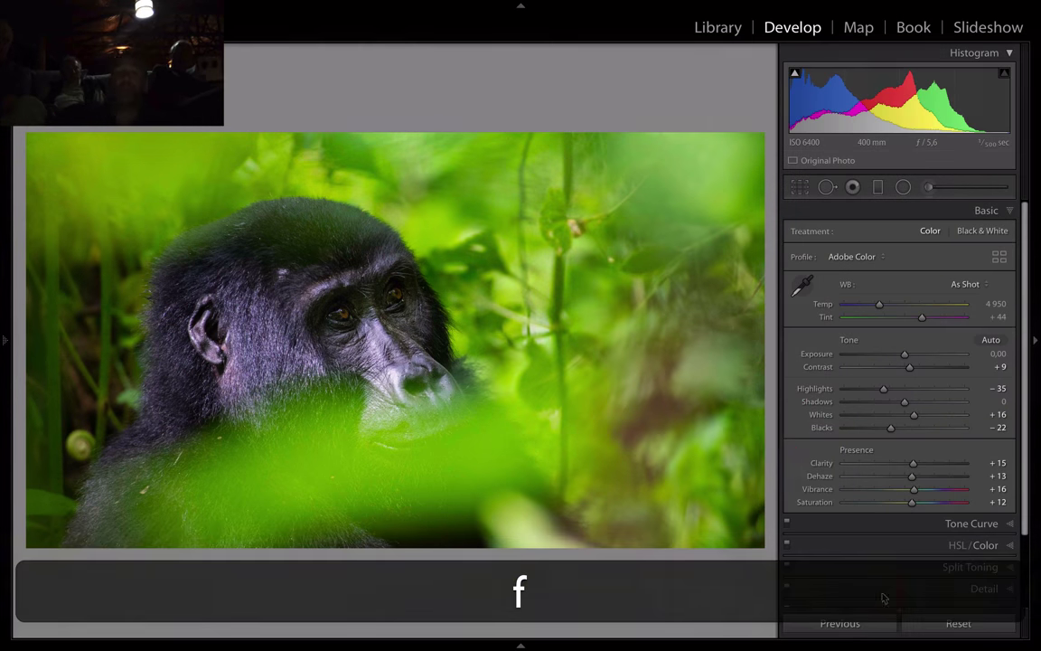
# Step: Set the Sharpening Masking to 84 in the Detail settings, using the black-and-white mask preview to limit sharpening to the gorilla's edges
pyautogui.scroll(-3, 961, 451)
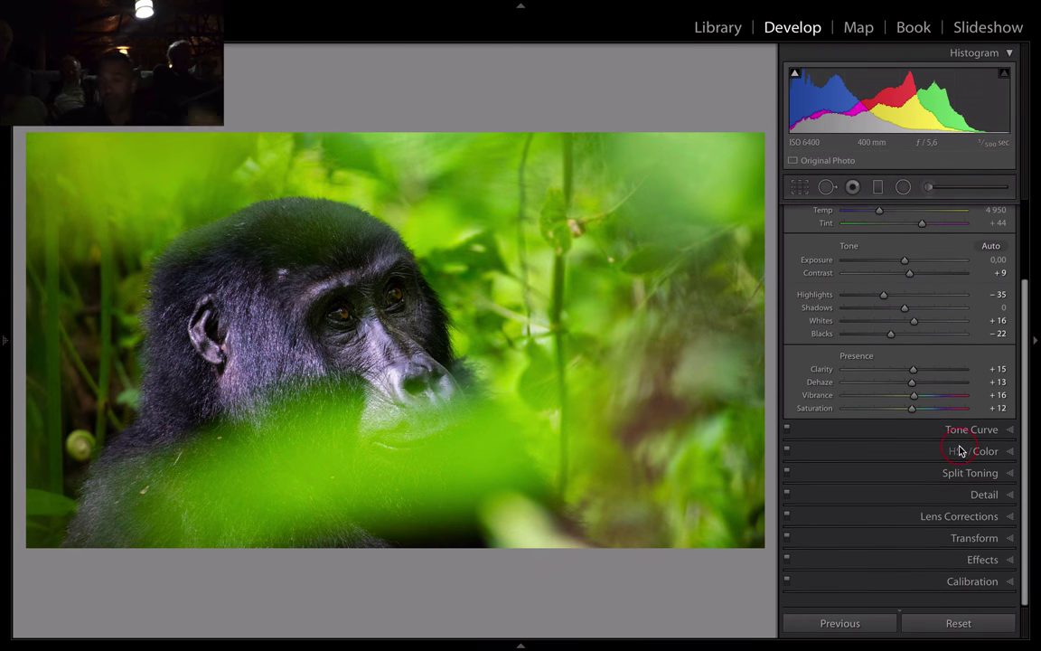
pyautogui.click(995, 504)
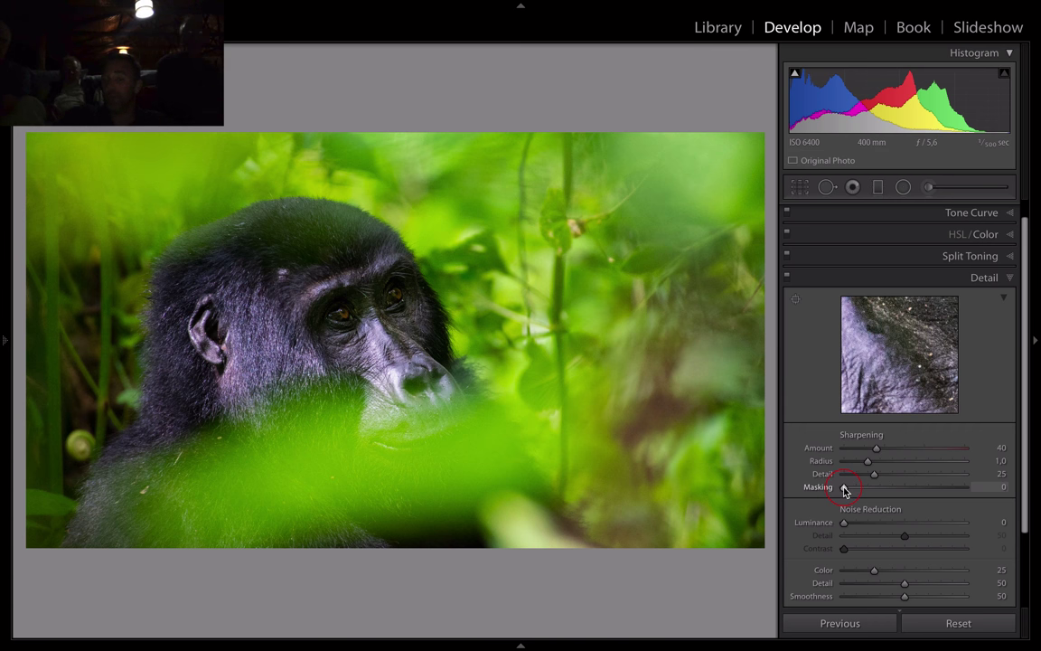
pyautogui.press('alt')
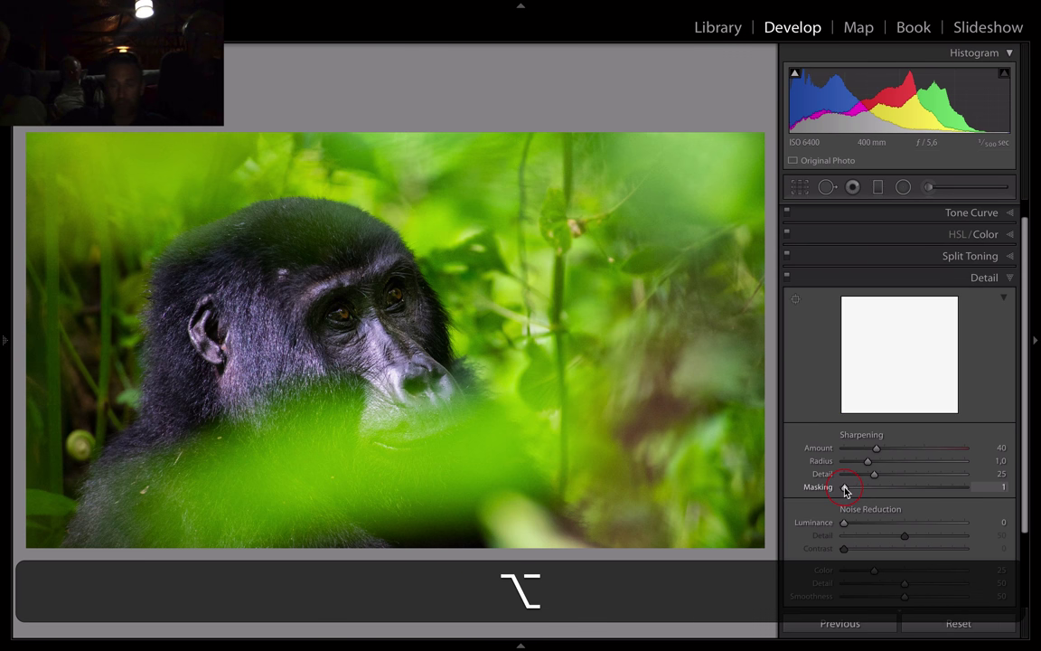
pyautogui.keyDown('alt'); pyautogui.click(846, 488); pyautogui.keyUp('alt')
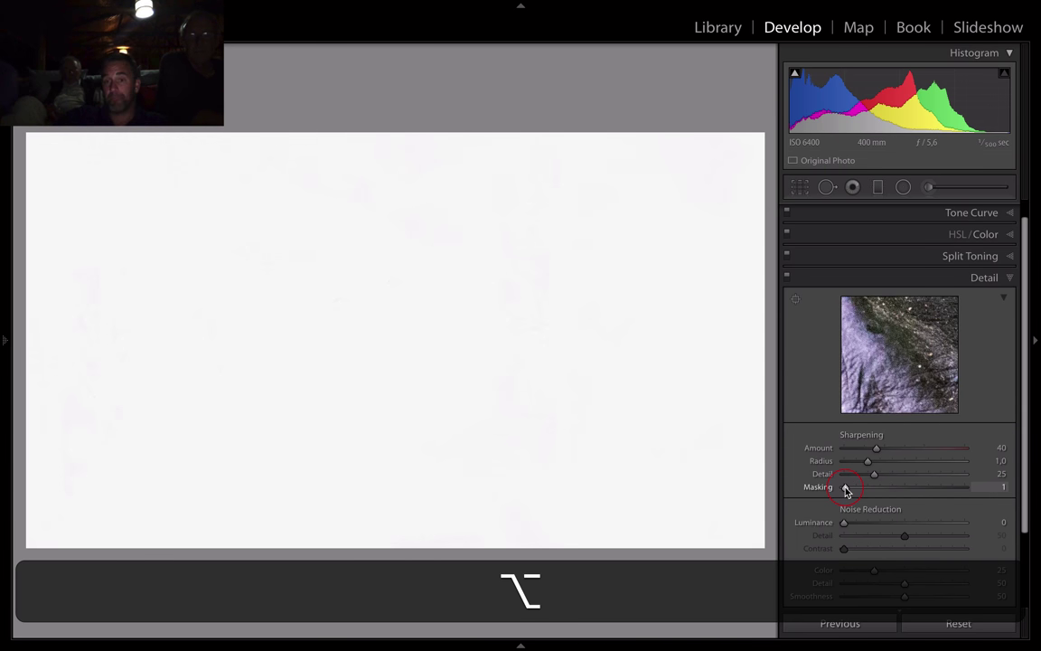
pyautogui.moveTo(846, 488); pyautogui.dragTo(948, 500)
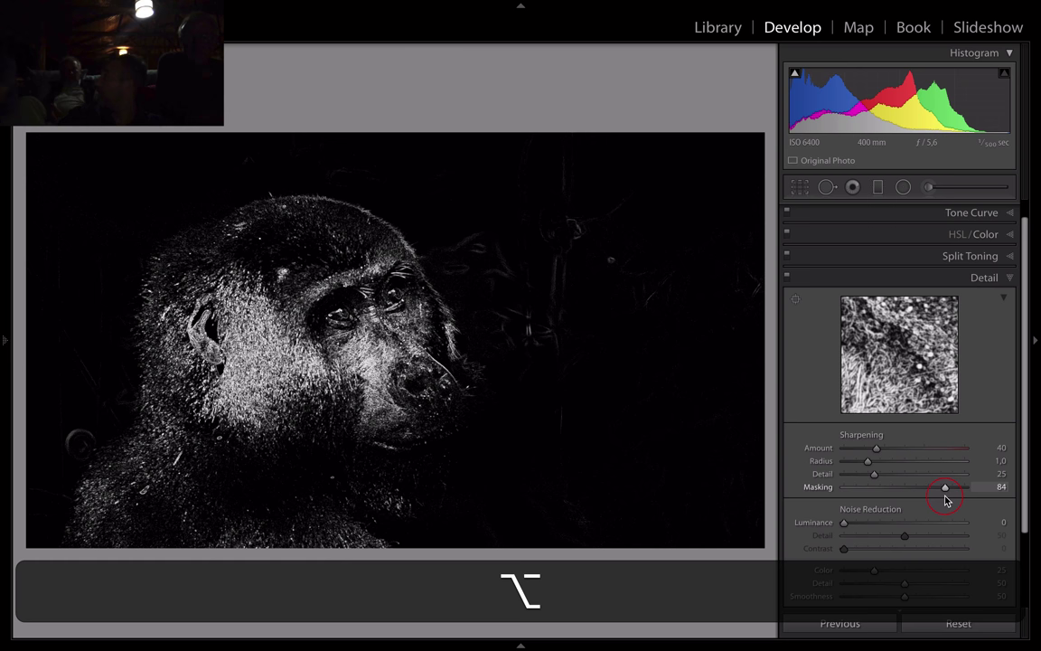
pyautogui.moveTo(945, 500); pyautogui.dragTo(945, 500)
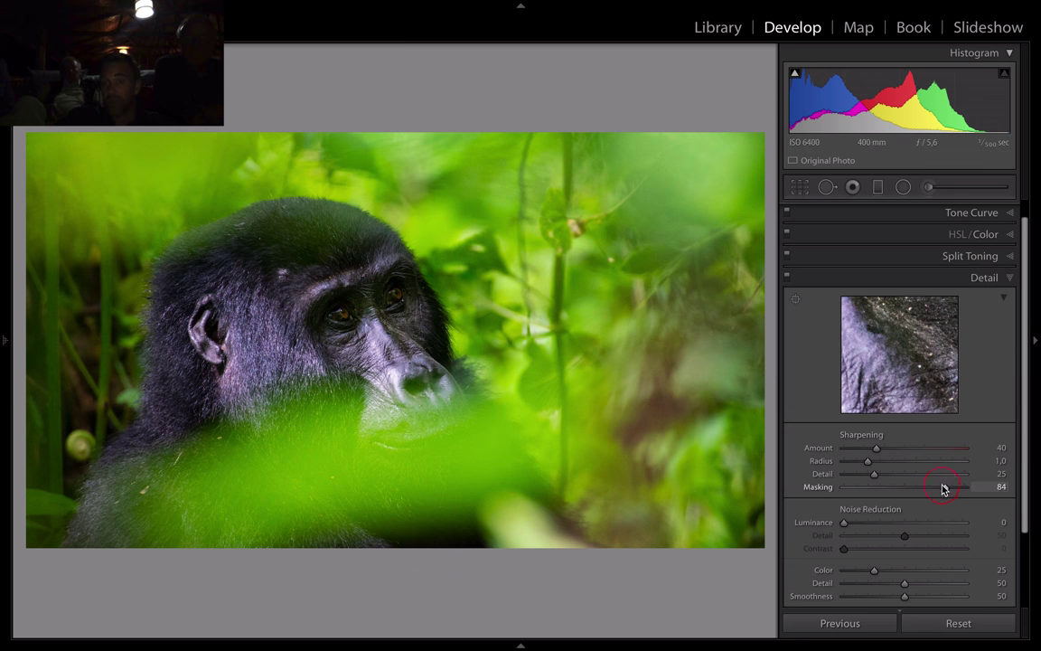
pyautogui.press('alt')
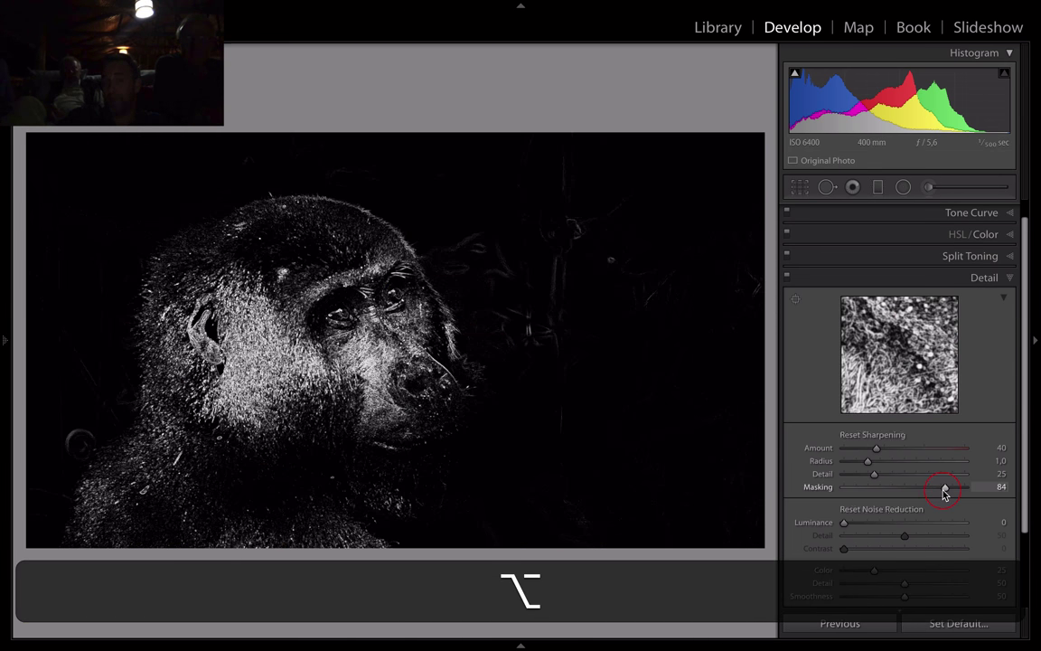
pyautogui.moveTo(944, 492); pyautogui.dragTo(944, 493)
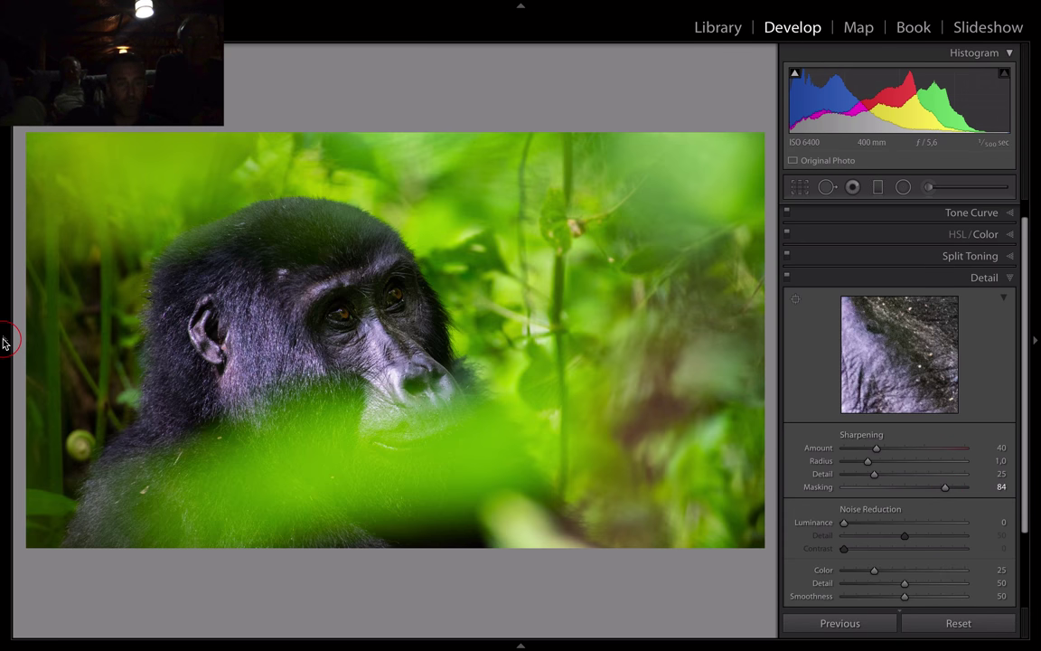
# Step: Zoom the photo to 2:1 and examine the detail and noise around the gorilla's eyes, face fur and ear
pyautogui.click(5, 341)
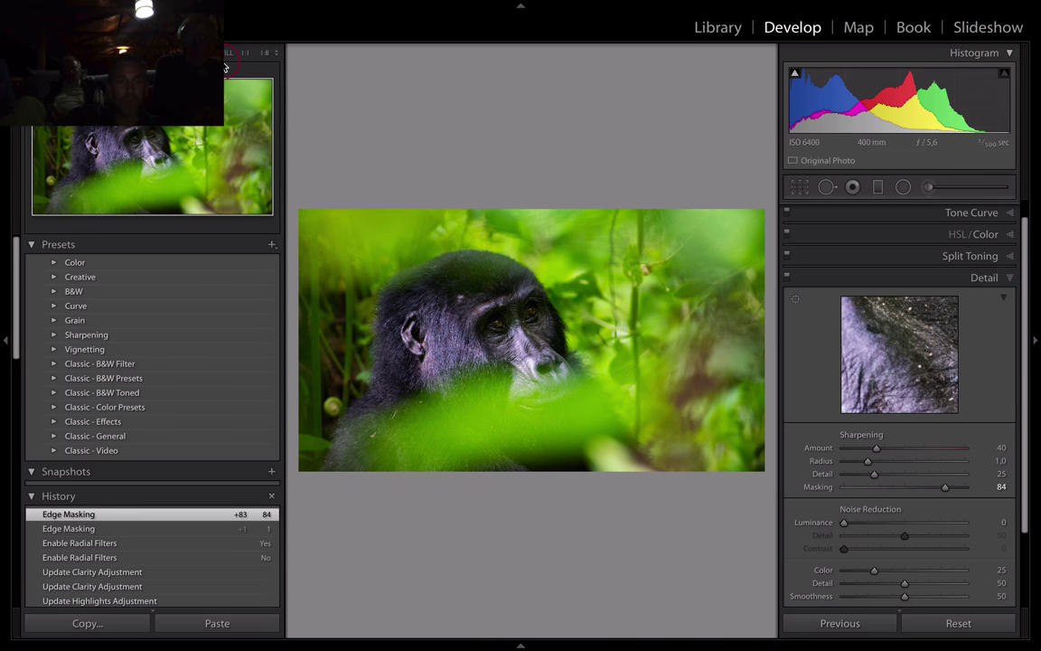
pyautogui.click(275, 53)
pyautogui.click(287, 111)
pyautogui.moveTo(154, 223); pyautogui.dragTo(703, 370)
pyautogui.click(704, 371)
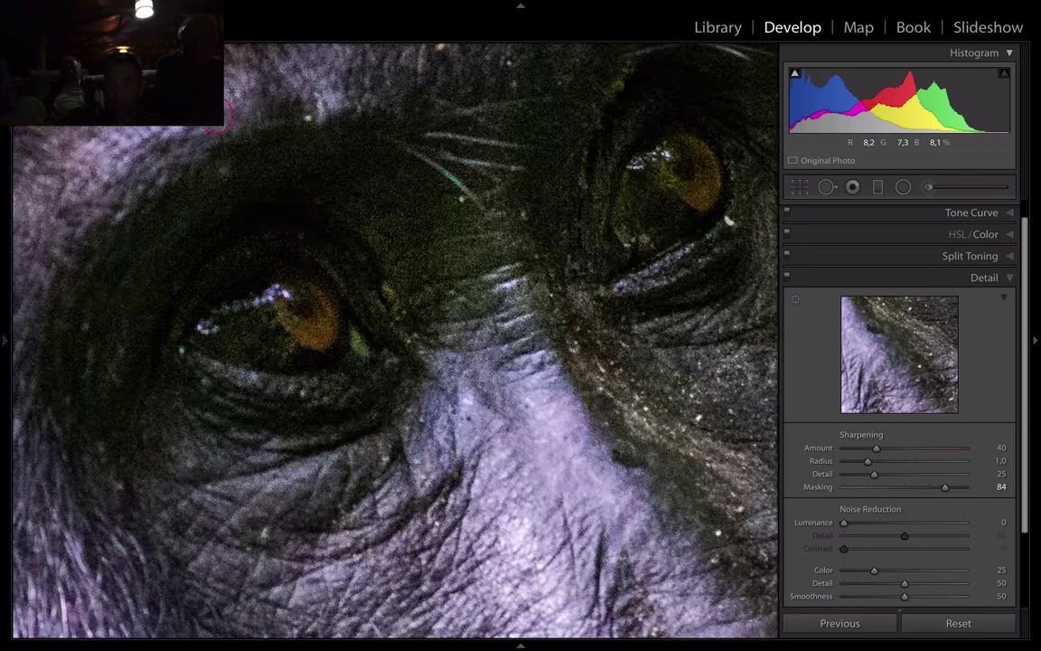
pyautogui.click(439, 439)
pyautogui.click(439, 439)
pyautogui.click(610, 214)
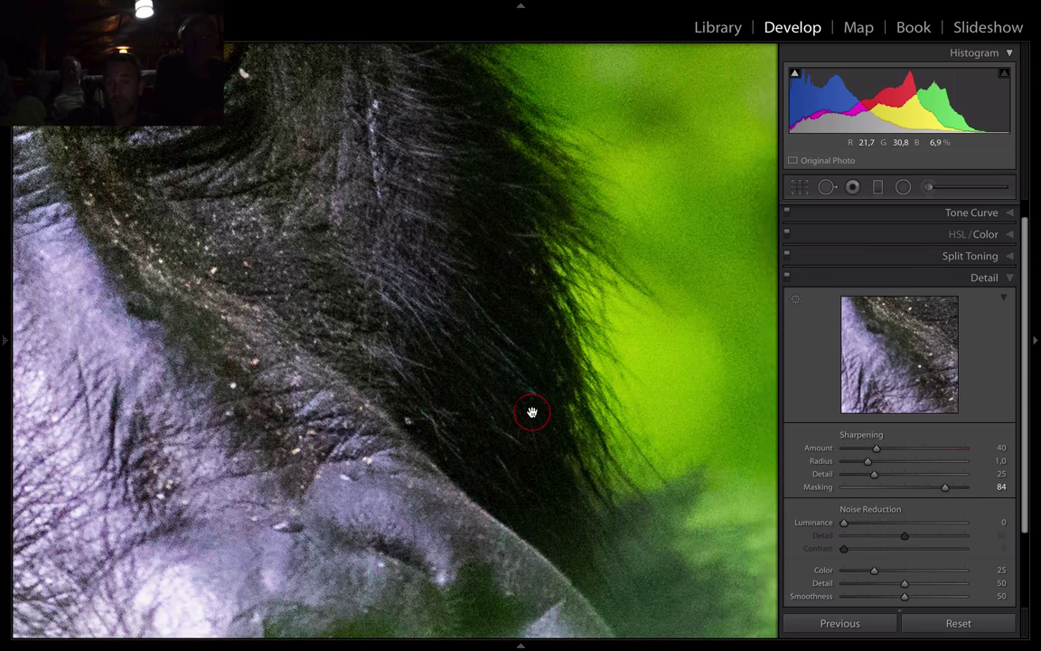
pyautogui.moveTo(530, 414); pyautogui.dragTo(534, 483)
pyautogui.click(628, 301)
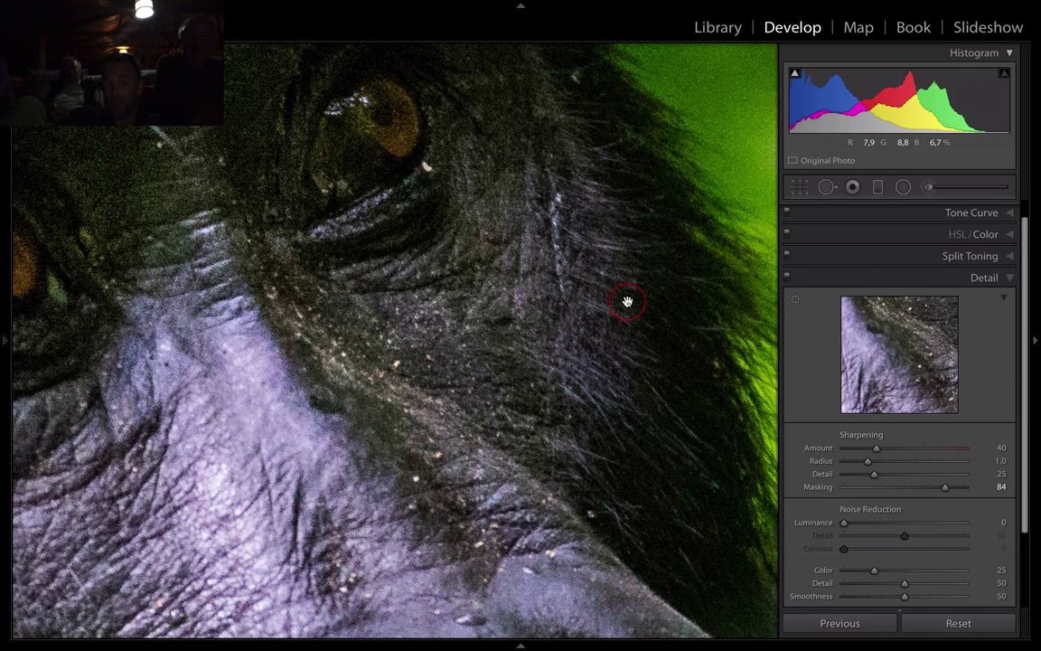
pyautogui.click(628, 301)
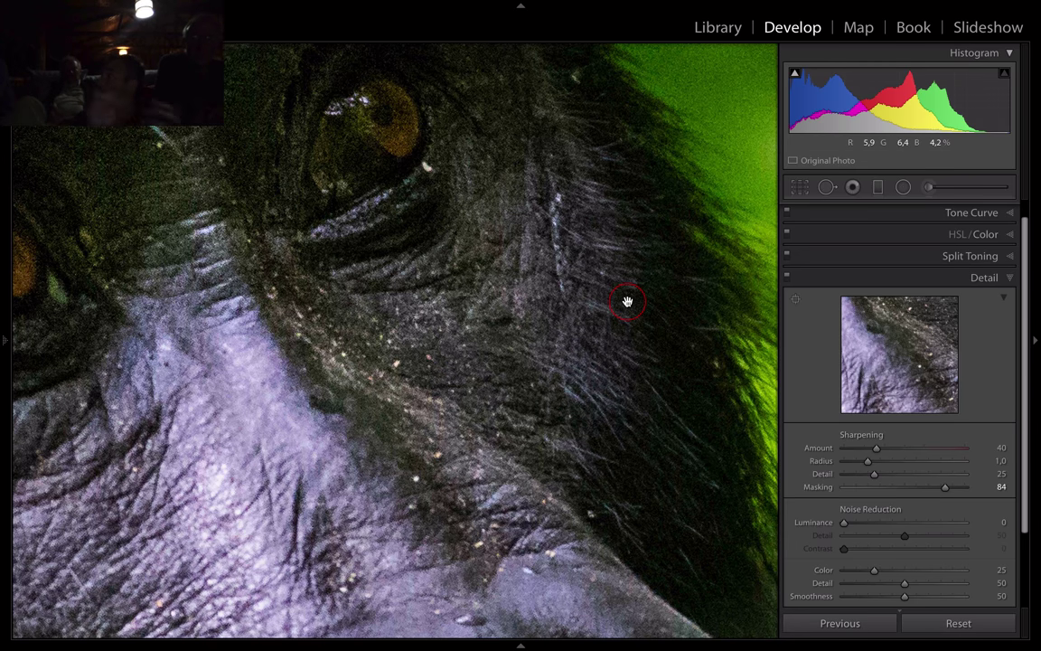
pyautogui.click(629, 301)
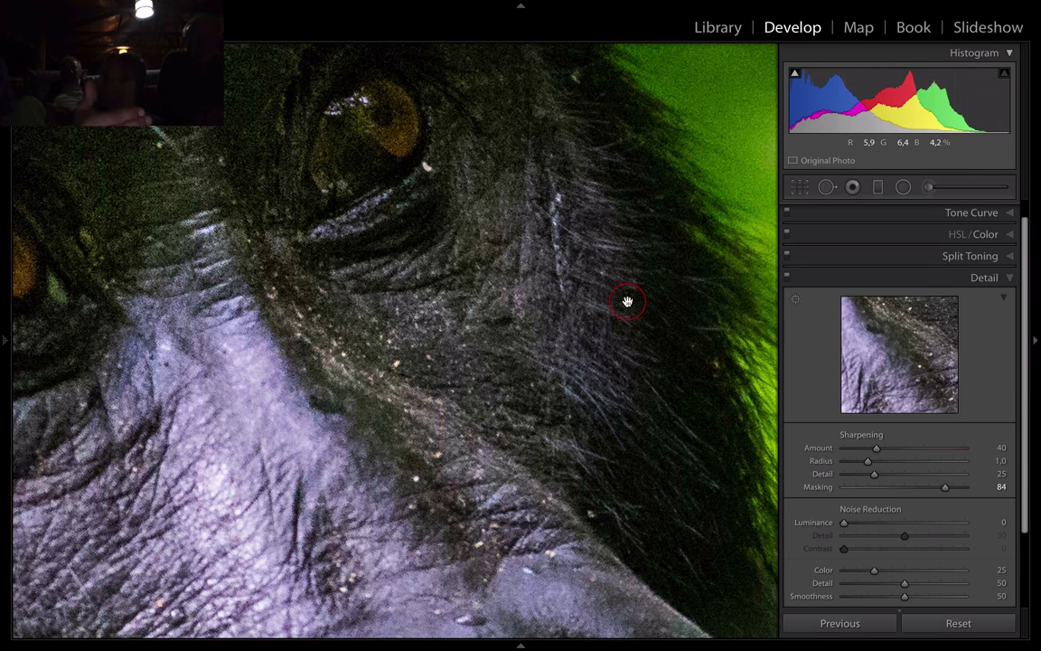
pyautogui.moveTo(392, 365); pyautogui.dragTo(633, 411)
pyautogui.moveTo(714, 458); pyautogui.dragTo(813, 505)
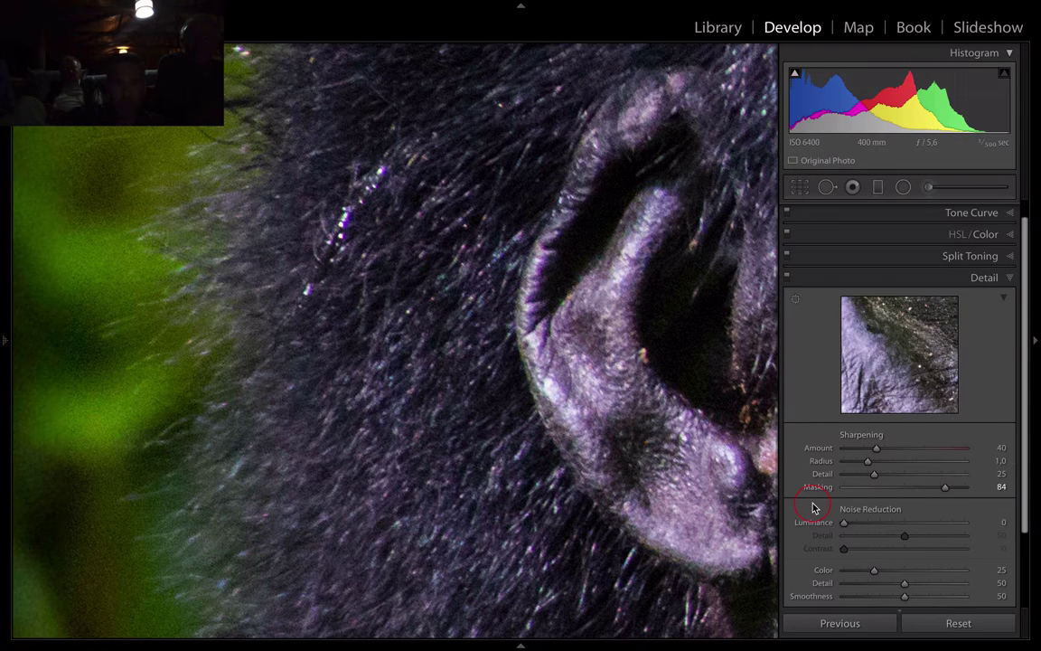
# Step: Set the Sharpening Amount to 77 while judging the ear and fur in the grayscale preview
pyautogui.moveTo(872, 449); pyautogui.dragTo(877, 453)
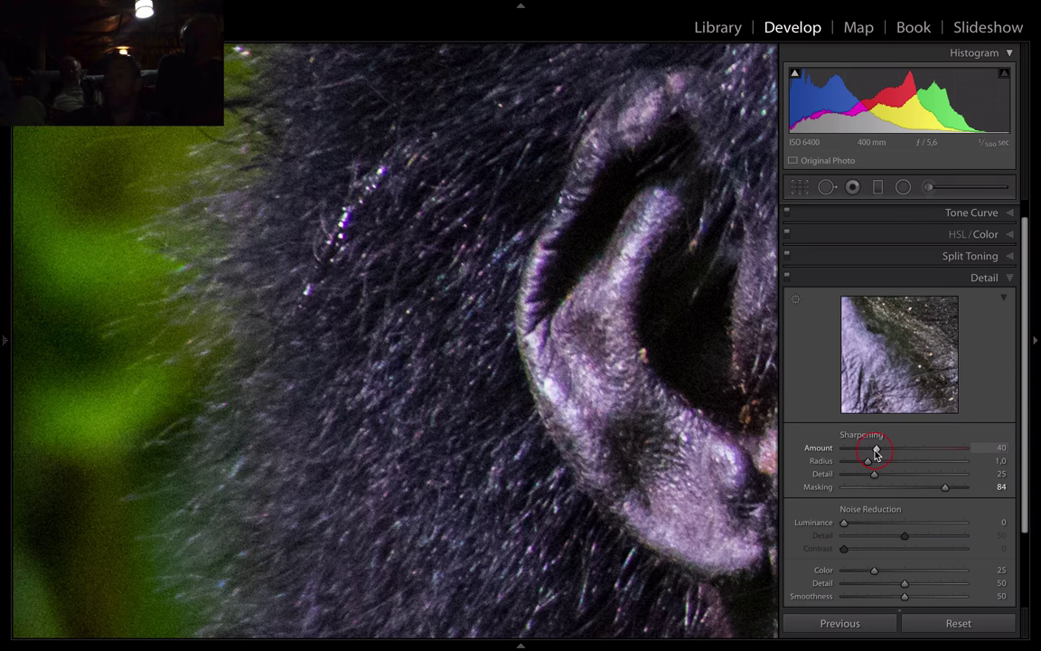
pyautogui.press('alt')
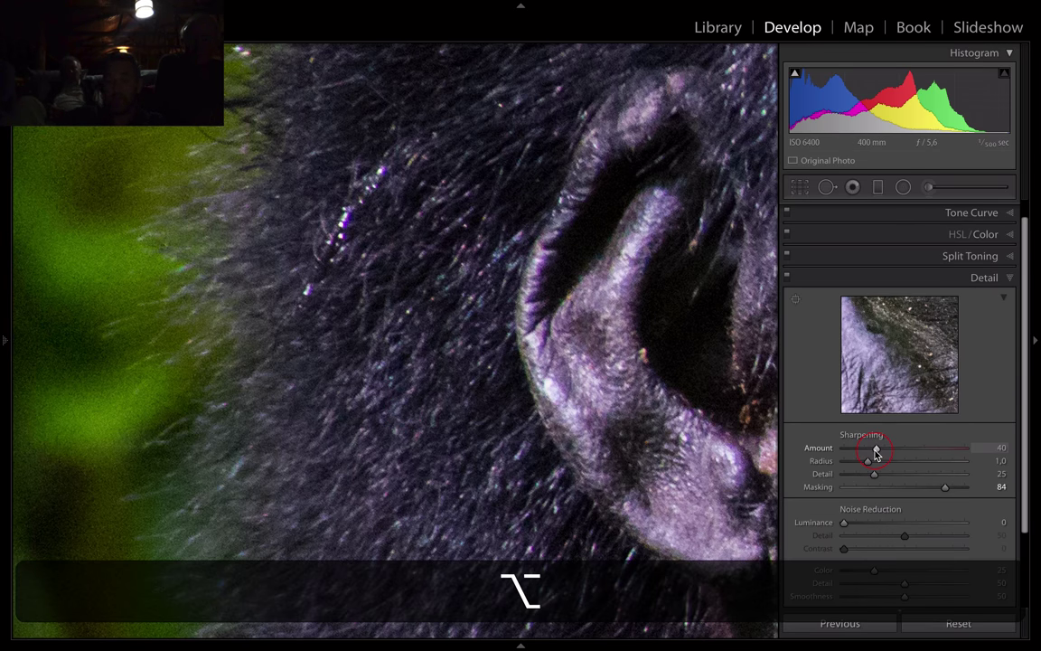
pyautogui.press('alt')
pyautogui.moveTo(879, 451); pyautogui.dragTo(963, 454)
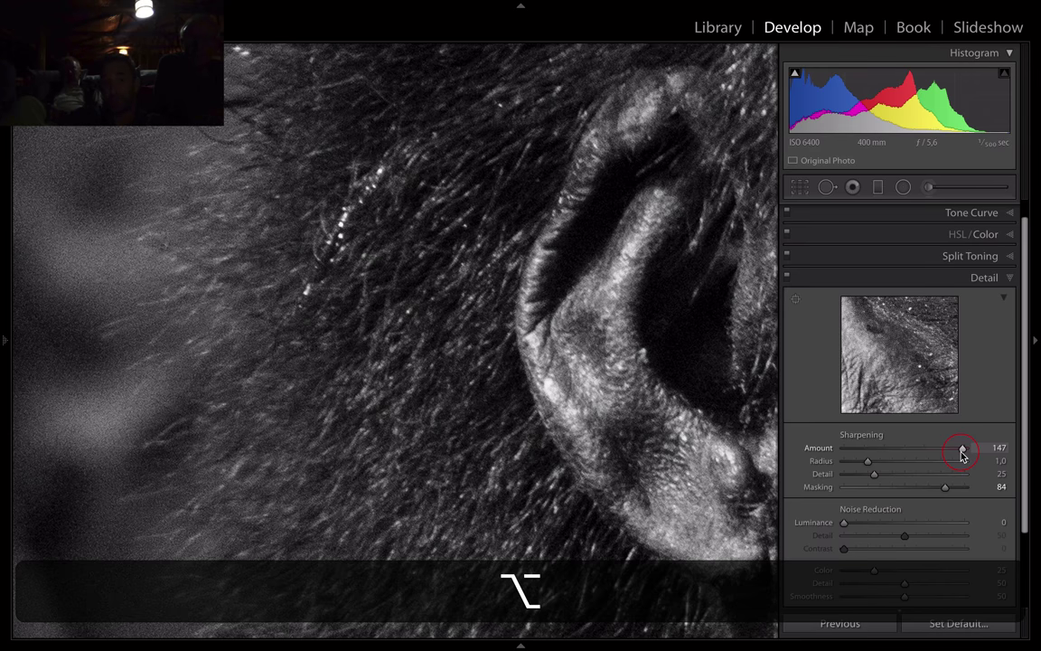
pyautogui.moveTo(963, 455); pyautogui.dragTo(928, 456)
pyautogui.moveTo(926, 457); pyautogui.dragTo(904, 456)
# Step: Set the Sharpening Radius to 1,2, trying larger values in the edge preview first
pyautogui.click(869, 466)
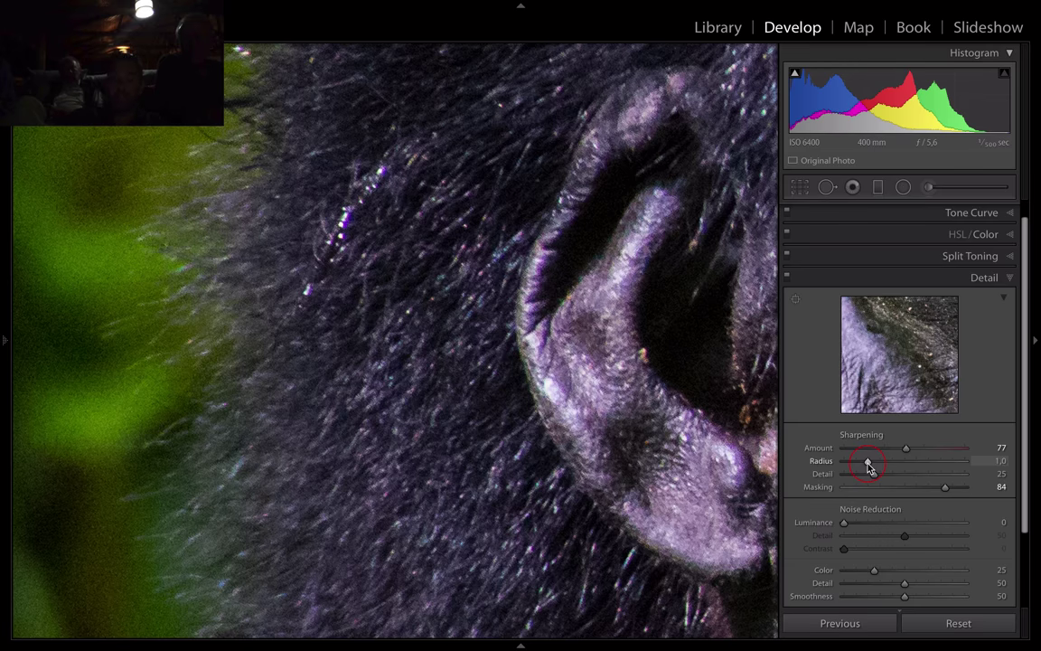
pyautogui.press('alt')
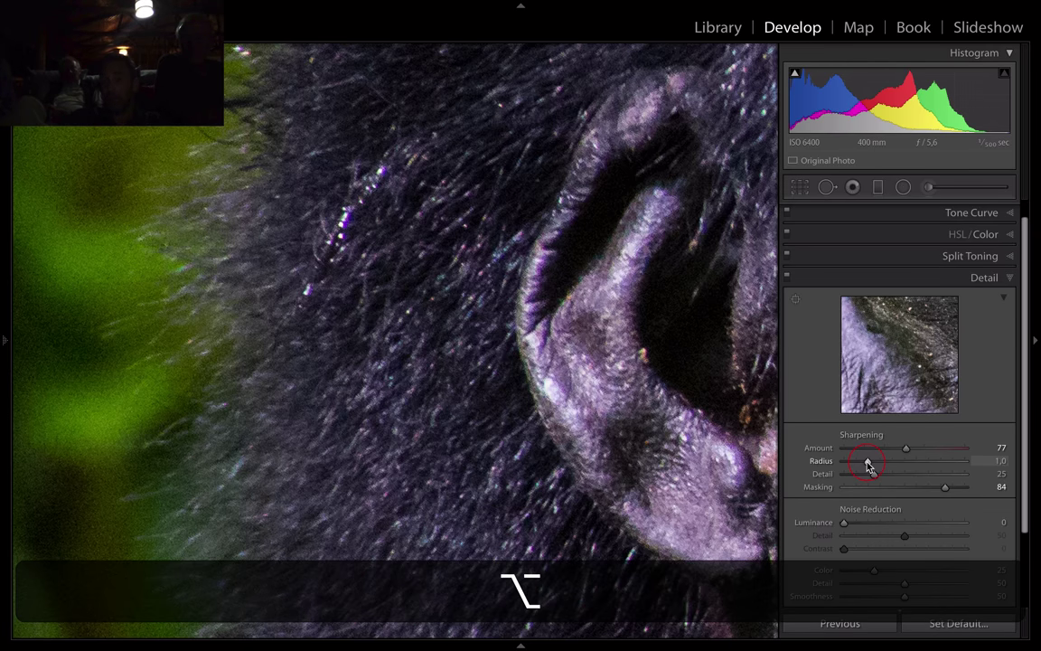
pyautogui.moveTo(866, 465); pyautogui.dragTo(974, 474)
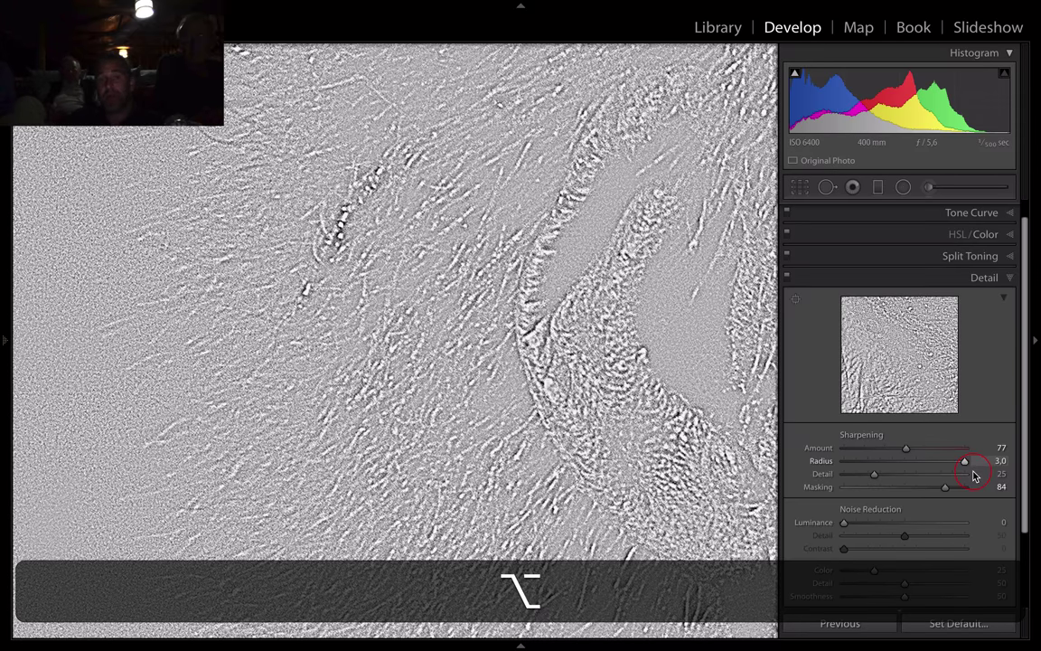
pyautogui.moveTo(975, 476); pyautogui.dragTo(899, 472)
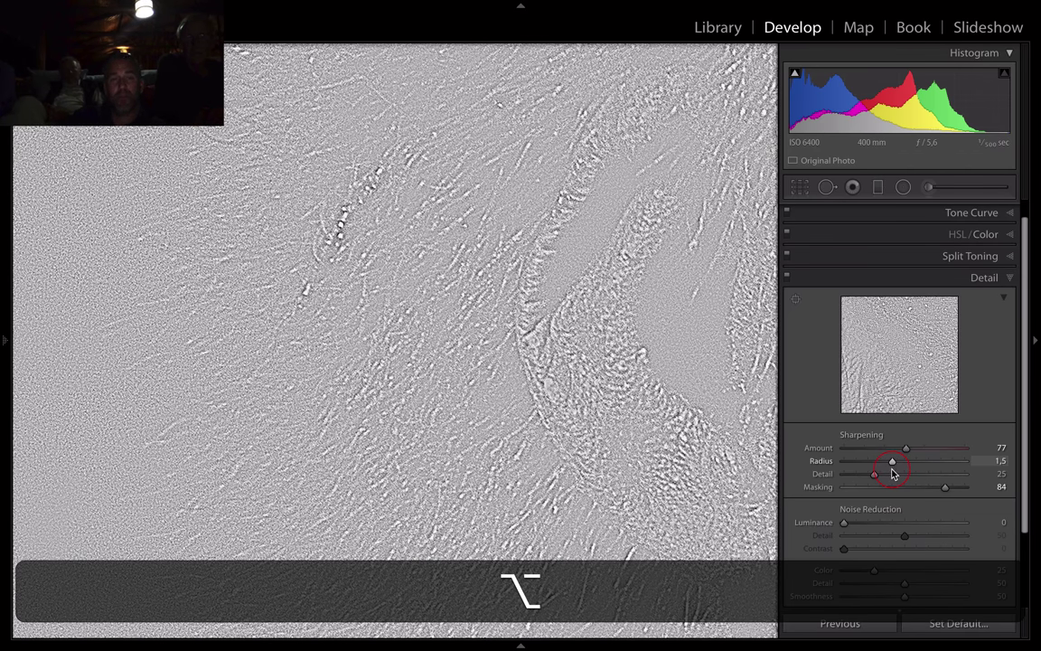
pyautogui.moveTo(893, 472); pyautogui.dragTo(954, 470)
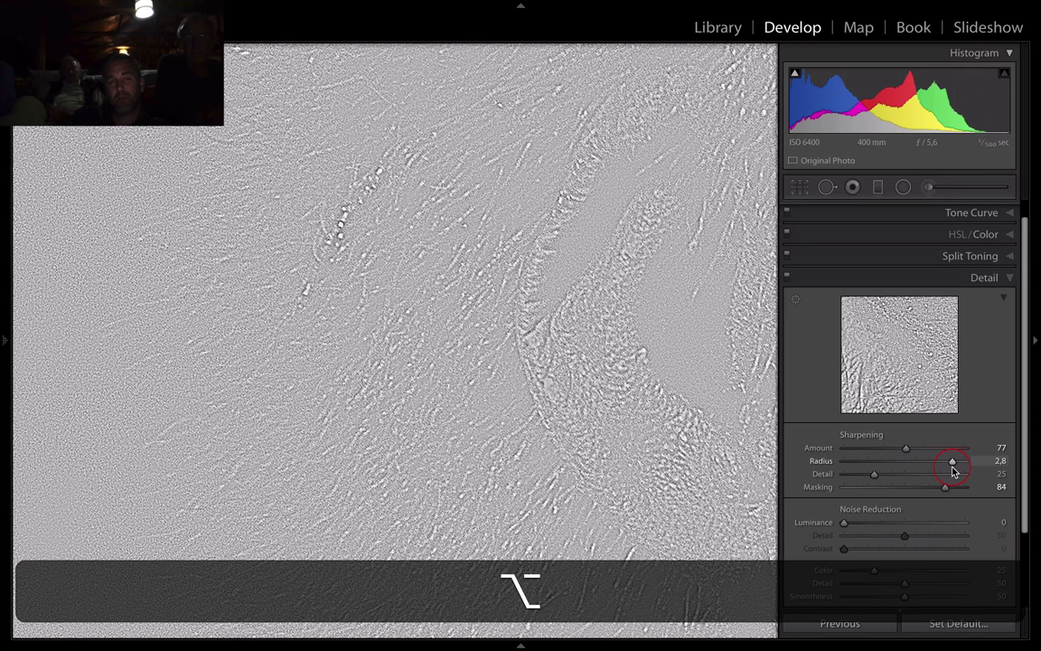
pyautogui.moveTo(885, 470); pyautogui.dragTo(876, 470)
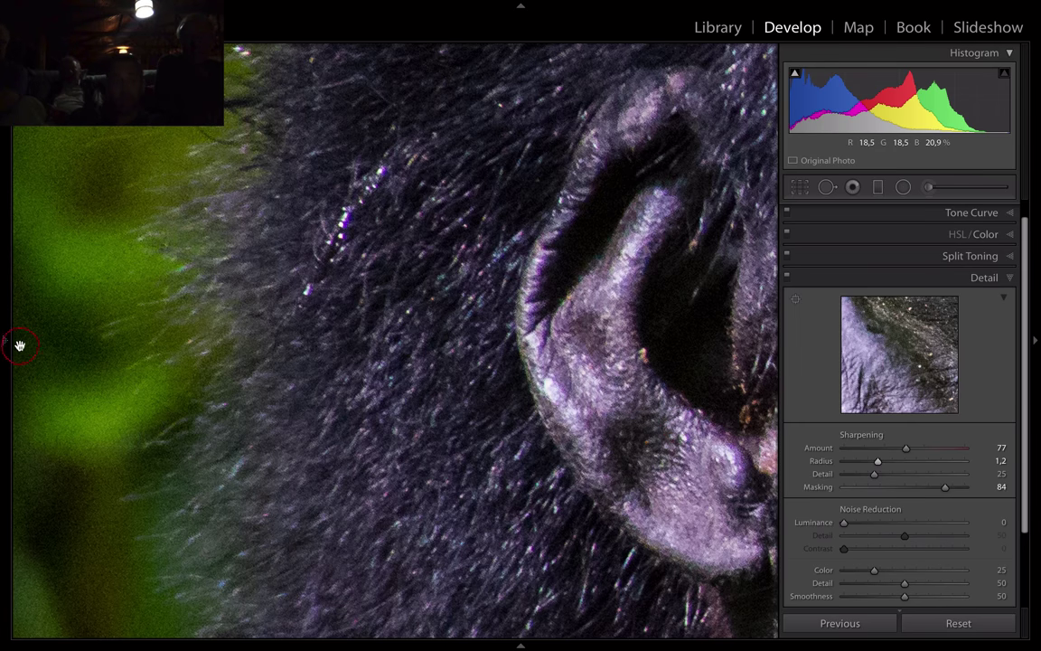
# Step: Set the zoom to 1:1 and examine the sharpened ear, fur and eye of the gorilla
pyautogui.moveTo(4, 305)
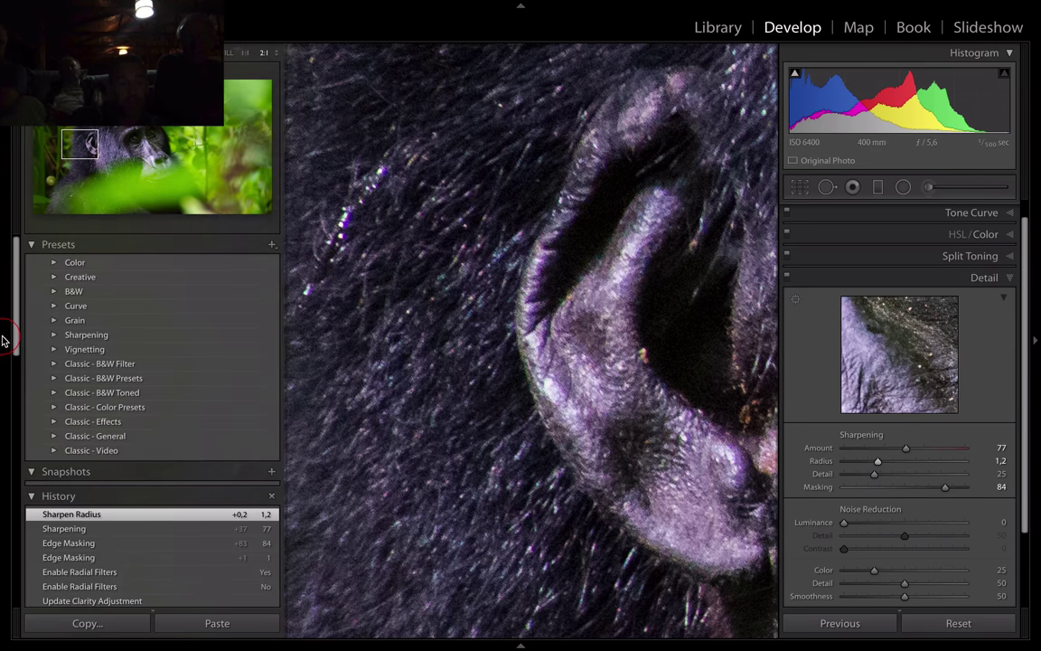
pyautogui.click(246, 68)
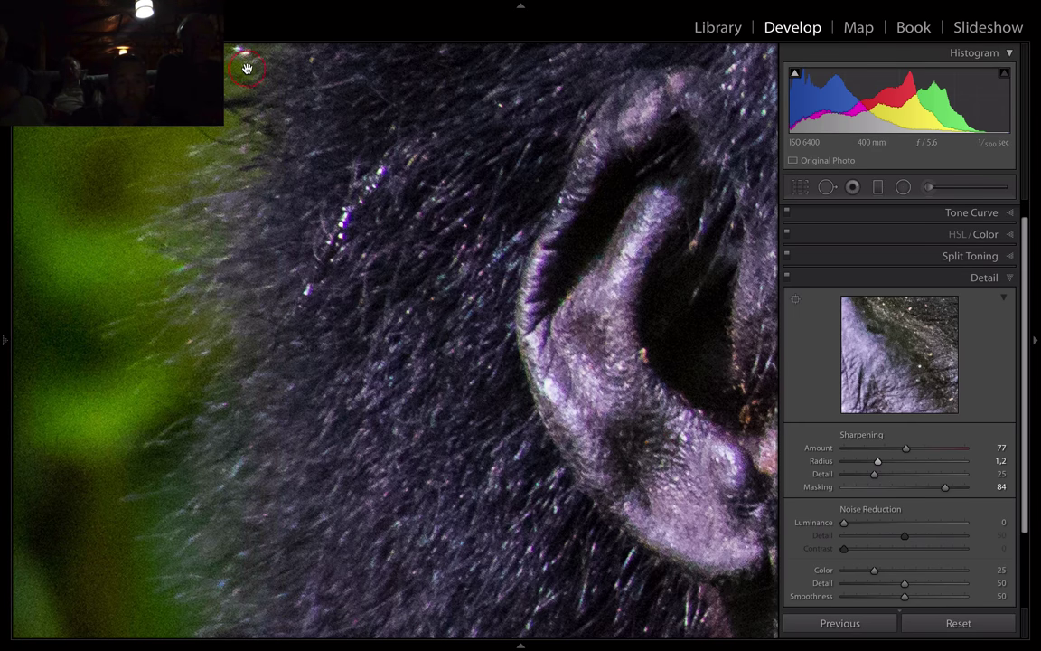
pyautogui.click(5, 342)
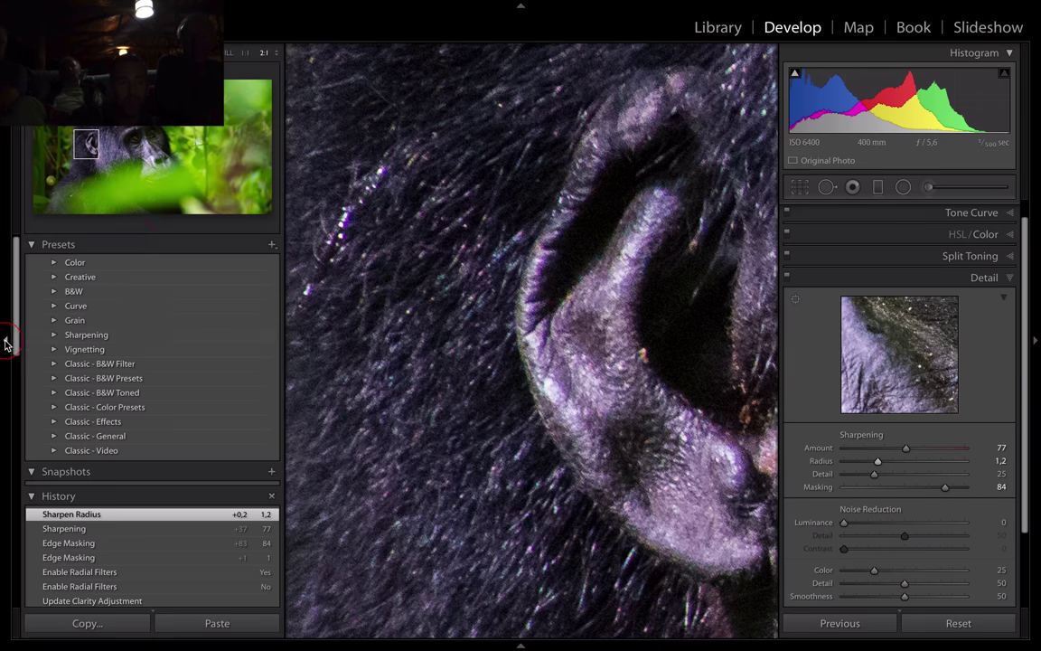
pyautogui.click(244, 52)
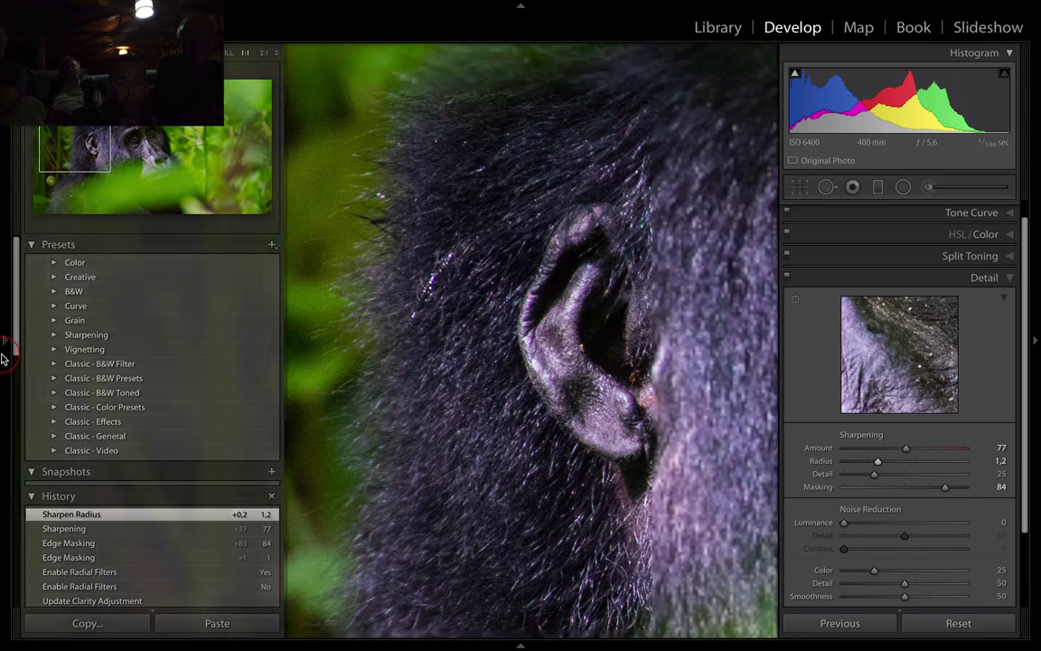
pyautogui.moveTo(501, 377); pyautogui.dragTo(54, 363)
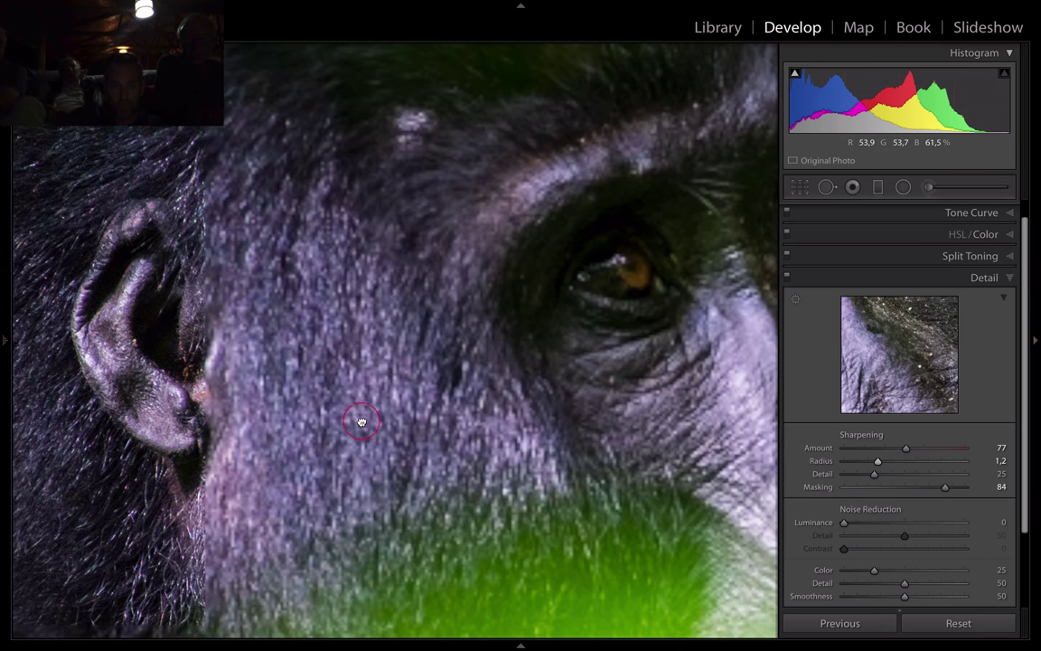
pyautogui.moveTo(361, 421); pyautogui.dragTo(692, 420)
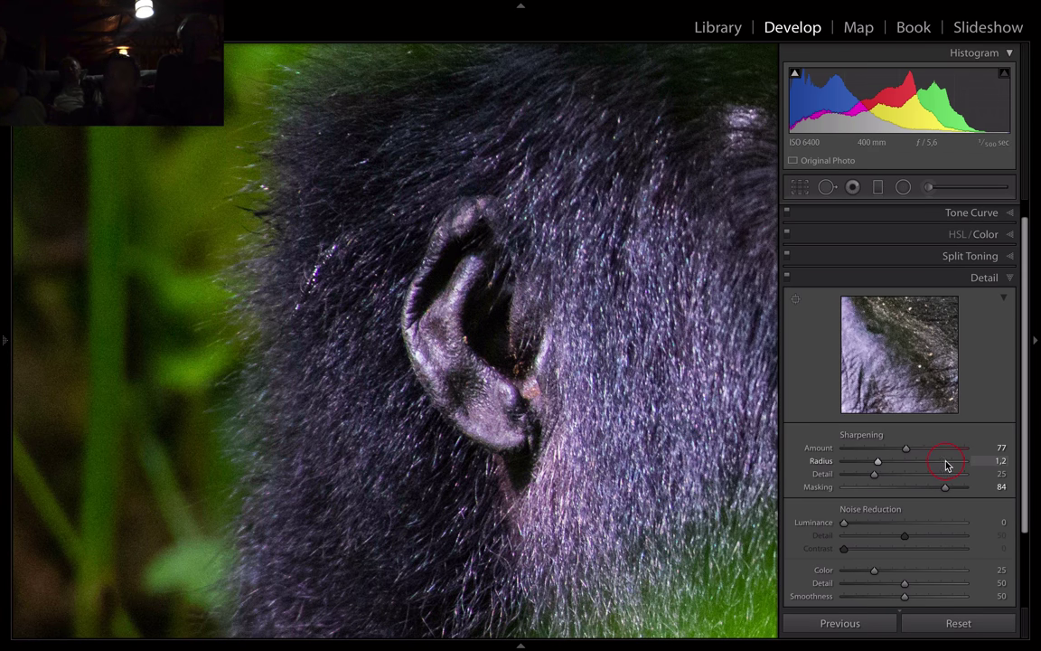
# Step: Compare the photo with the Detail adjustments switched off and on, leaving them on, and return to the whole-image view
pyautogui.click(787, 277)
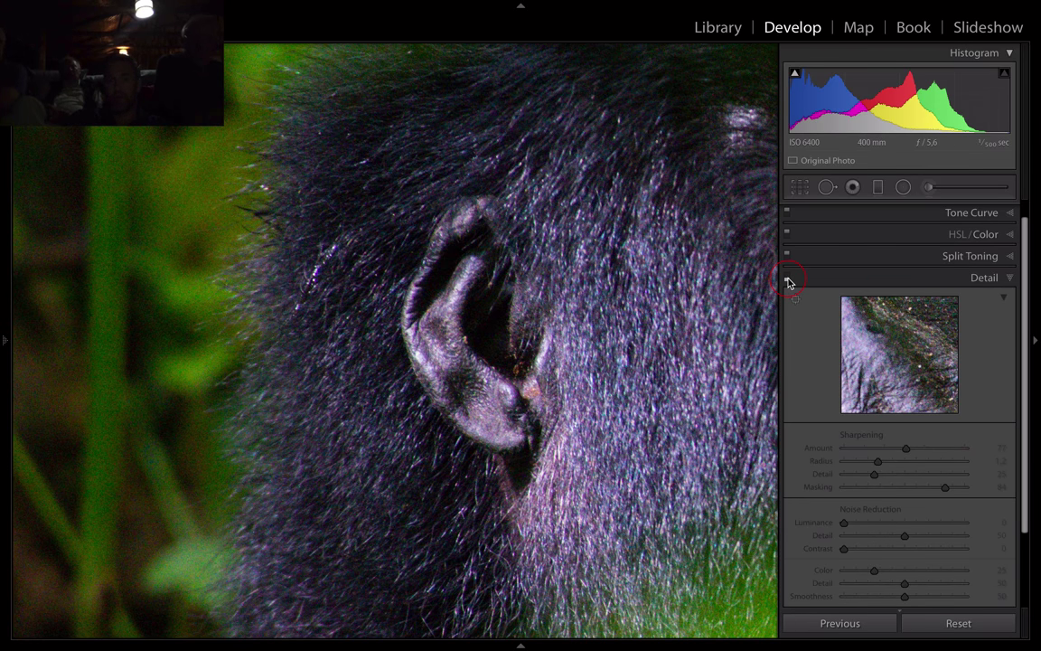
pyautogui.click(786, 278)
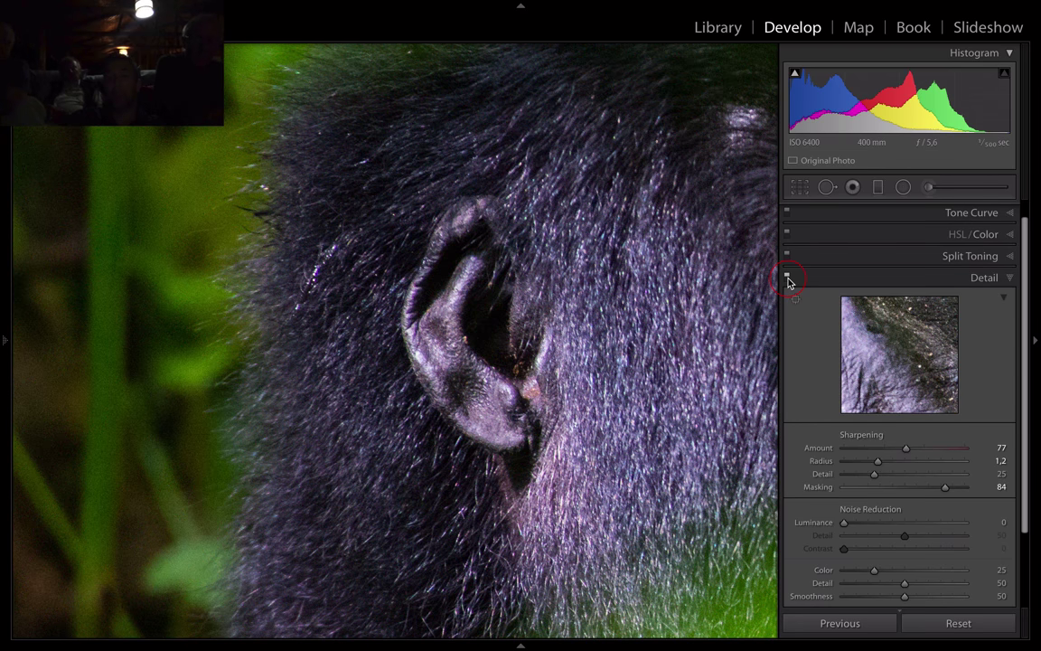
pyautogui.click(787, 278)
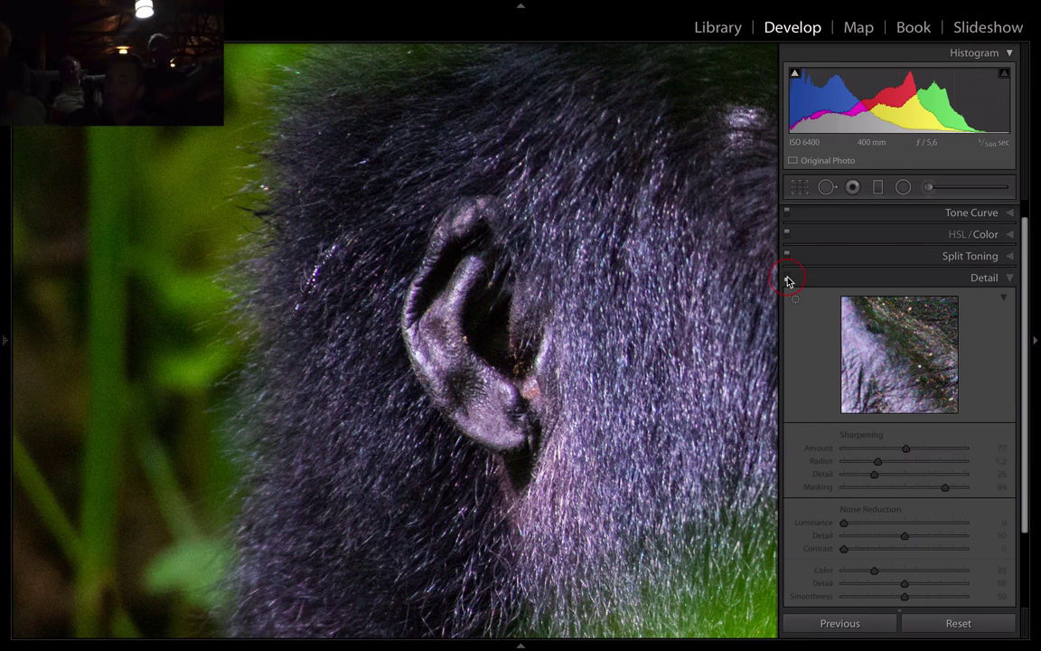
pyautogui.click(787, 278)
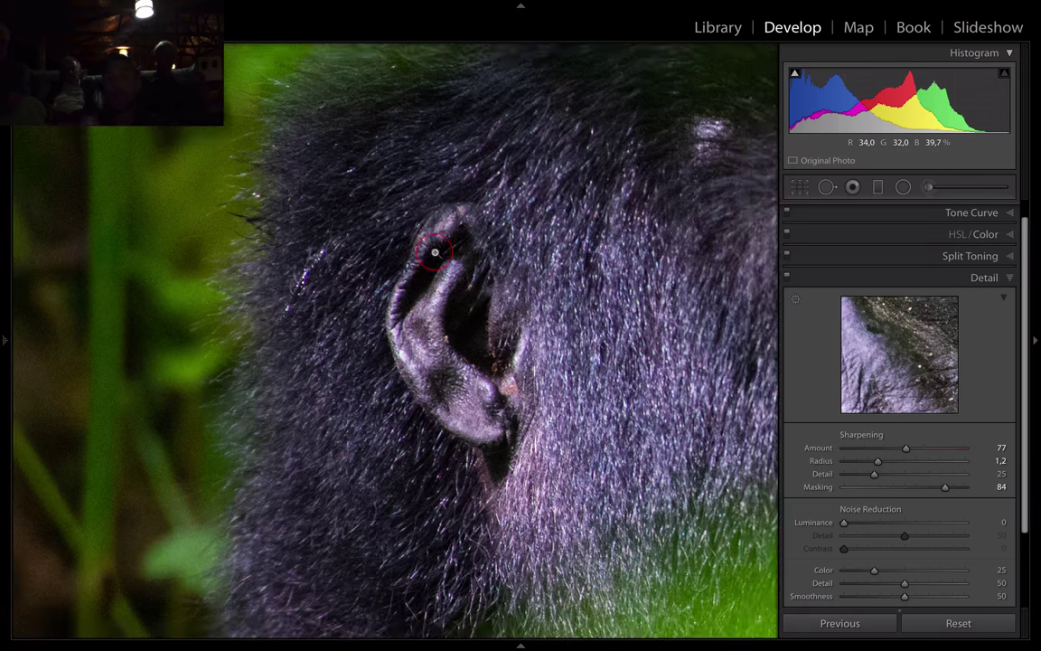
pyautogui.click(432, 244)
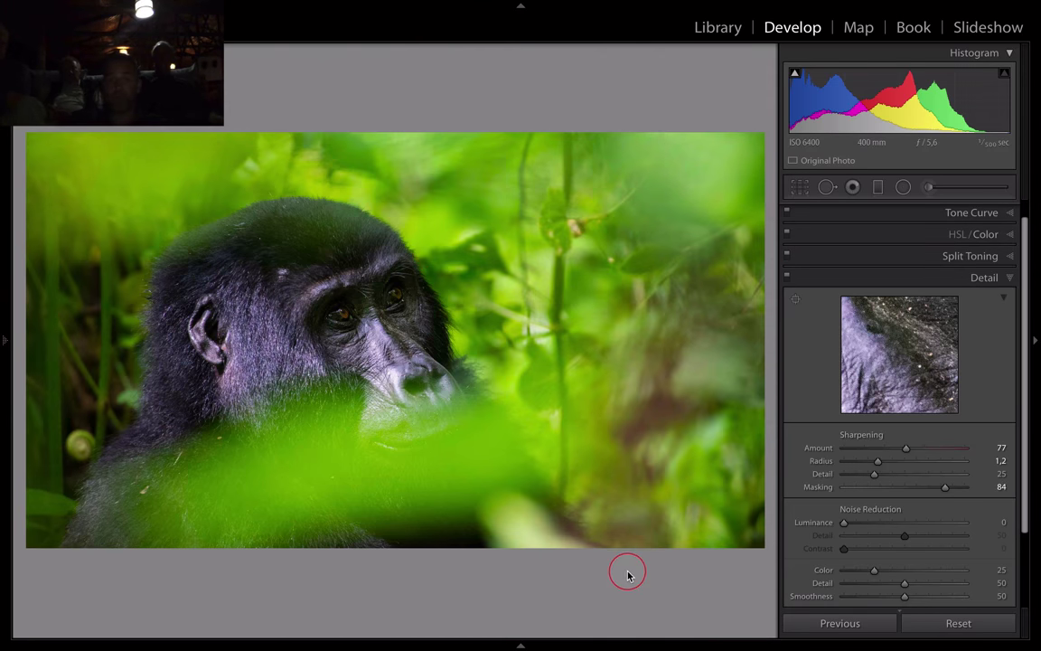
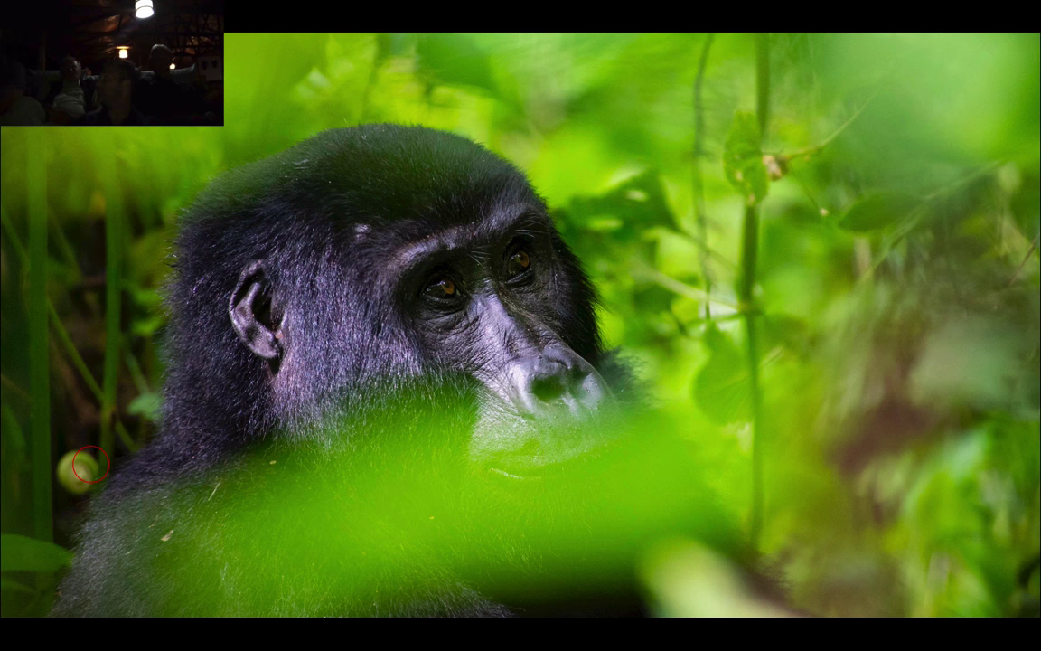
# Step: Leave the full-screen preview and compare the before and after versions of the edited gorilla photo
pyautogui.press('f')
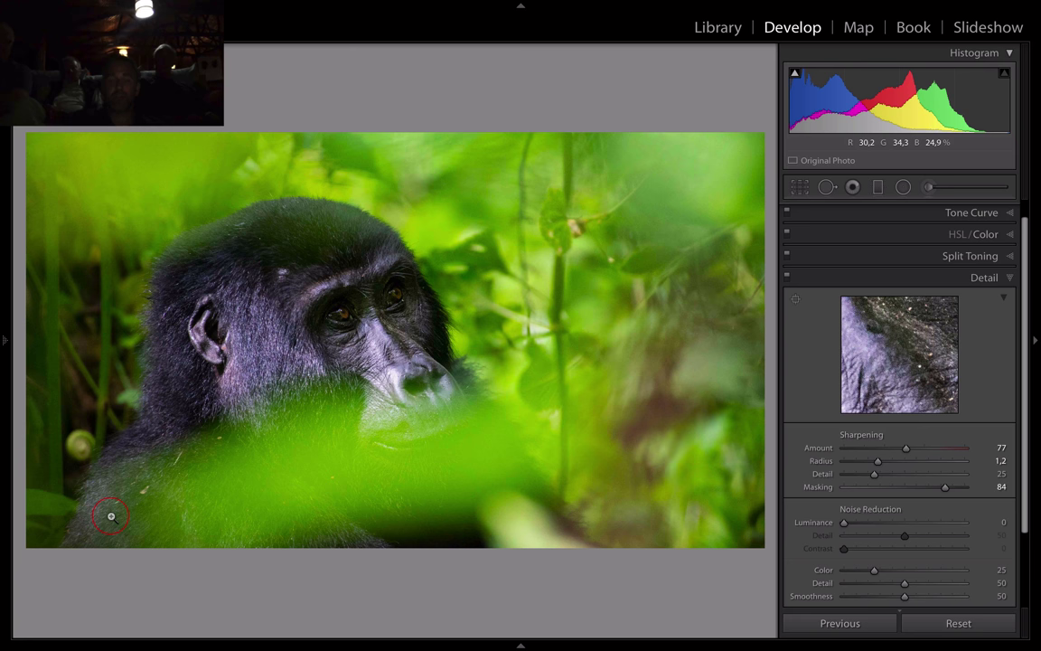
pyautogui.press('\\')
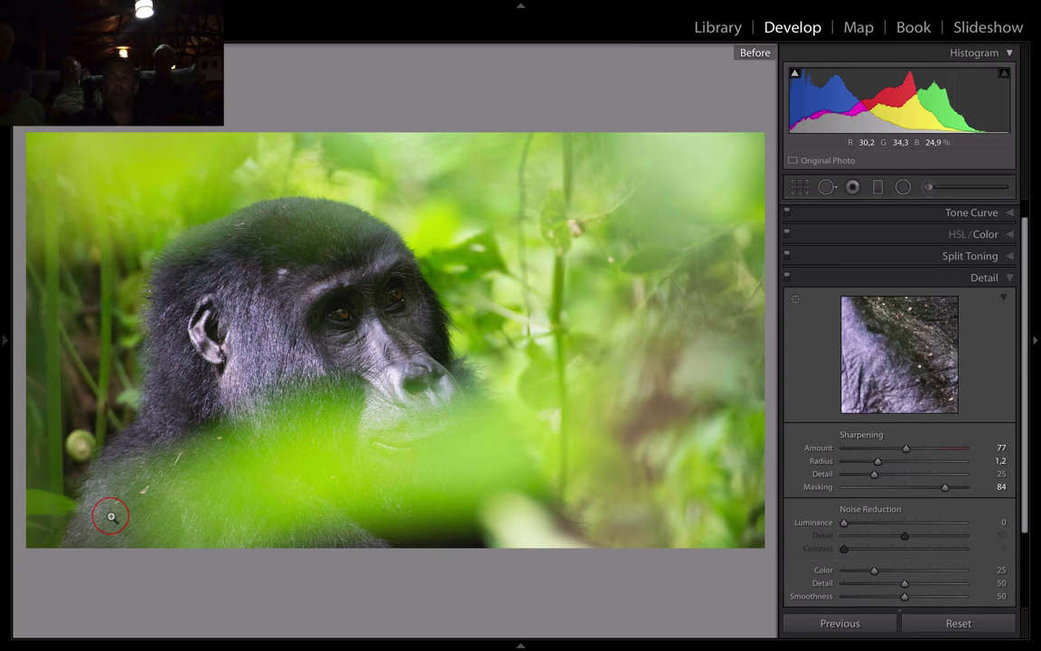
pyautogui.press('\\')
pyautogui.press('\\')
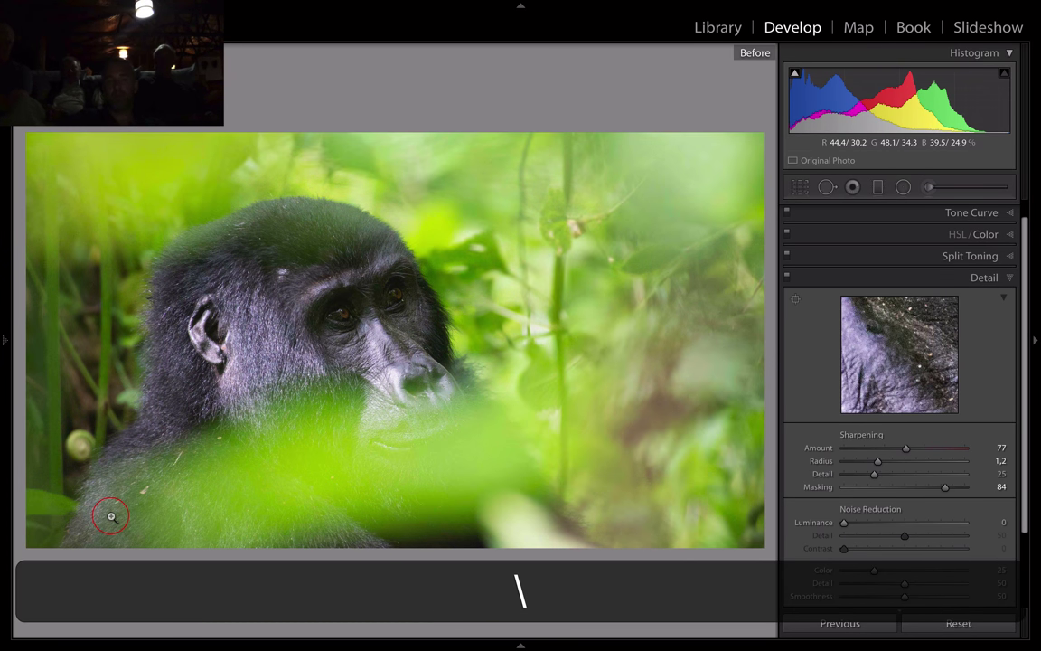
pyautogui.press('\\')
pyautogui.press('\\')
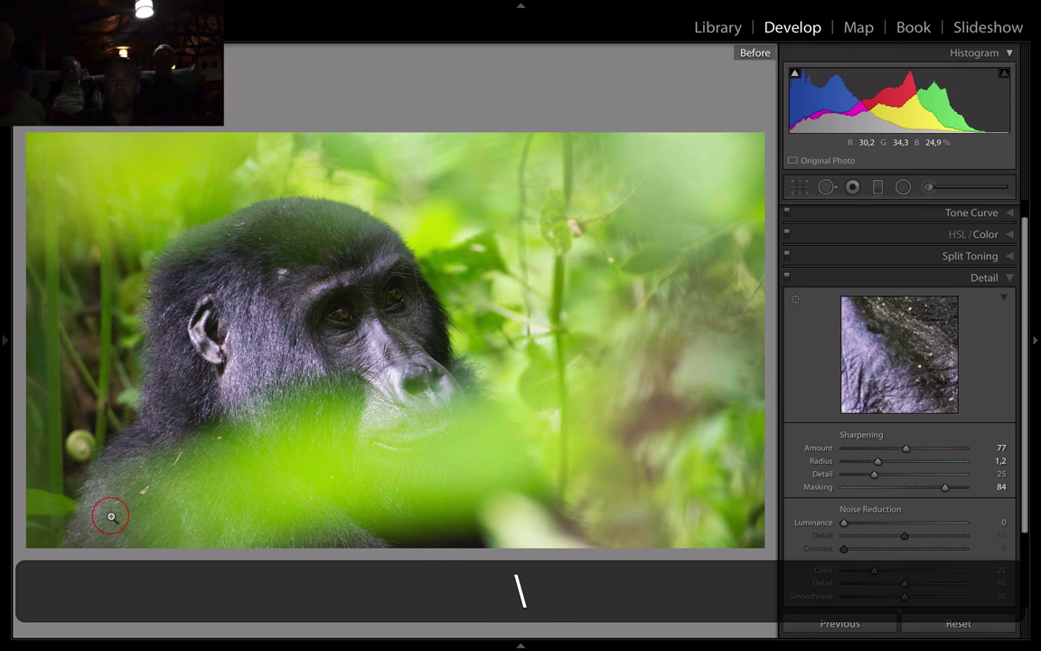
pyautogui.press('\\')
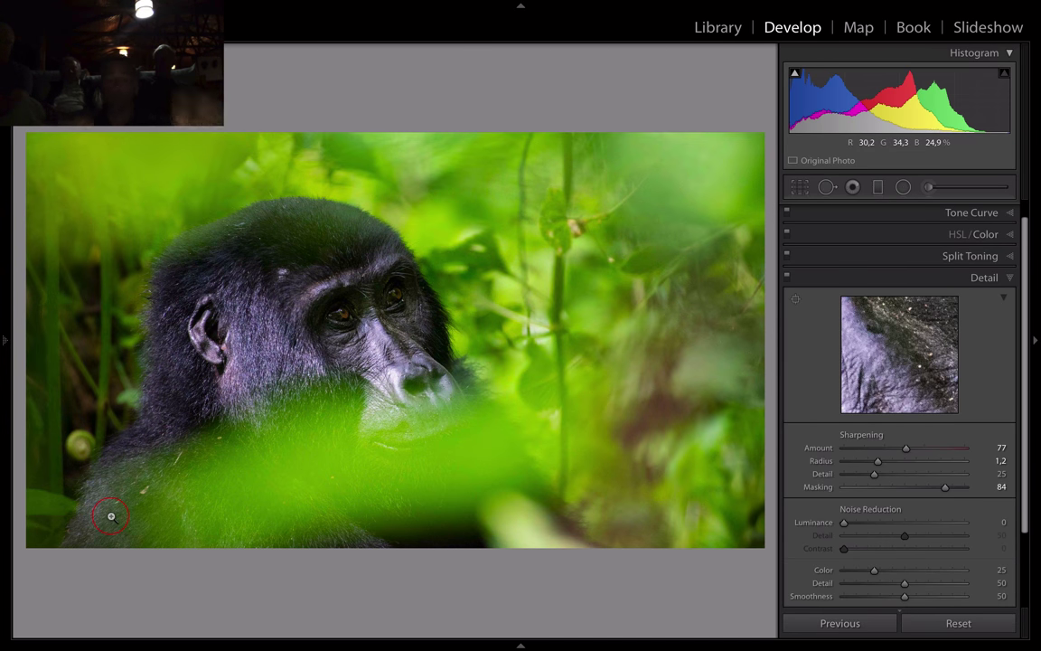
# Step: Open the gorilla photo _EC51166 from the Library grid in the Develop module and show its Basic settings
pyautogui.press('g')
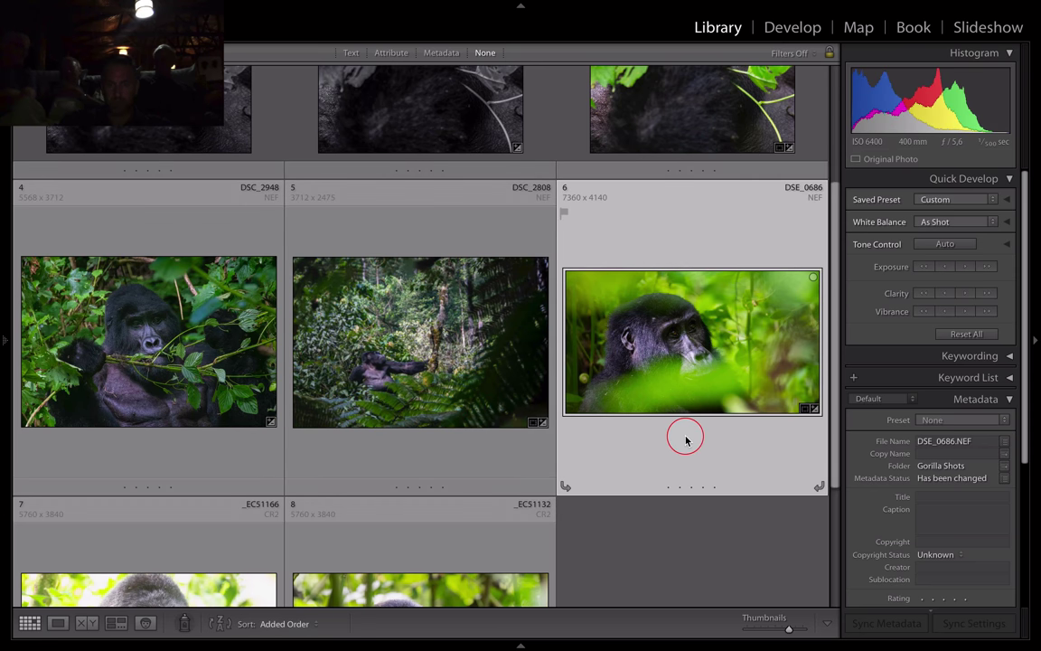
pyautogui.scroll(-3, 682, 436)
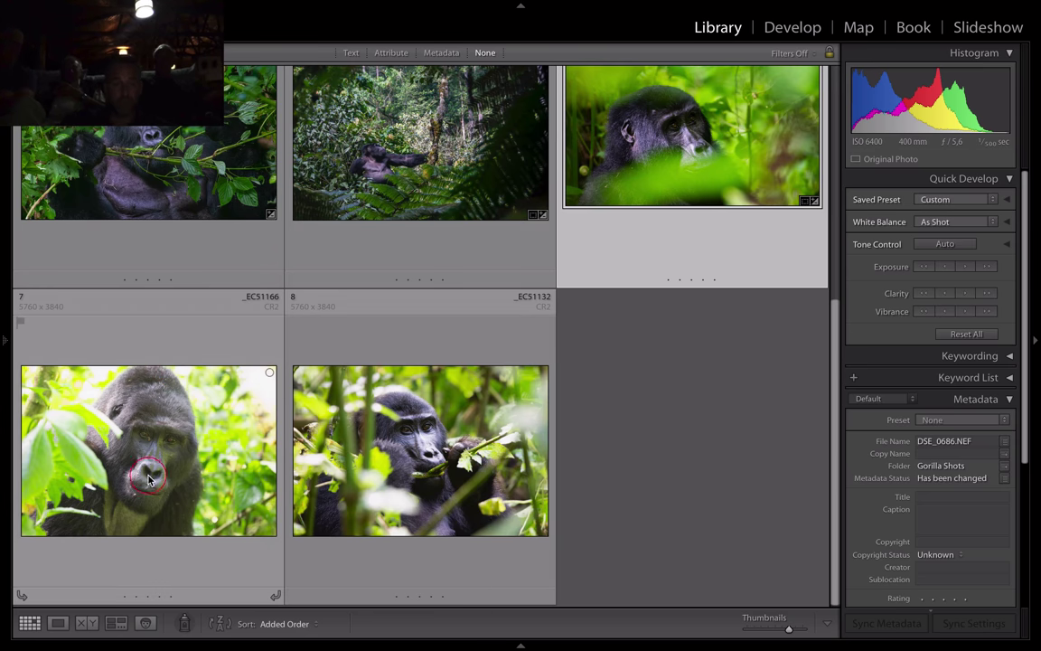
pyautogui.doubleClick(136, 427)
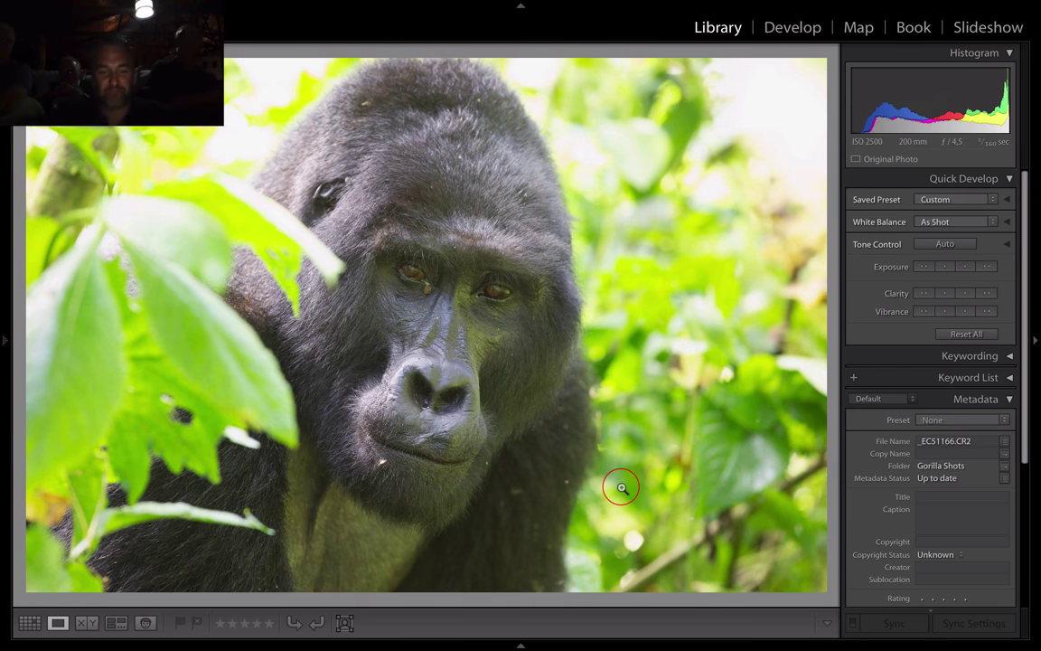
pyautogui.press('d')
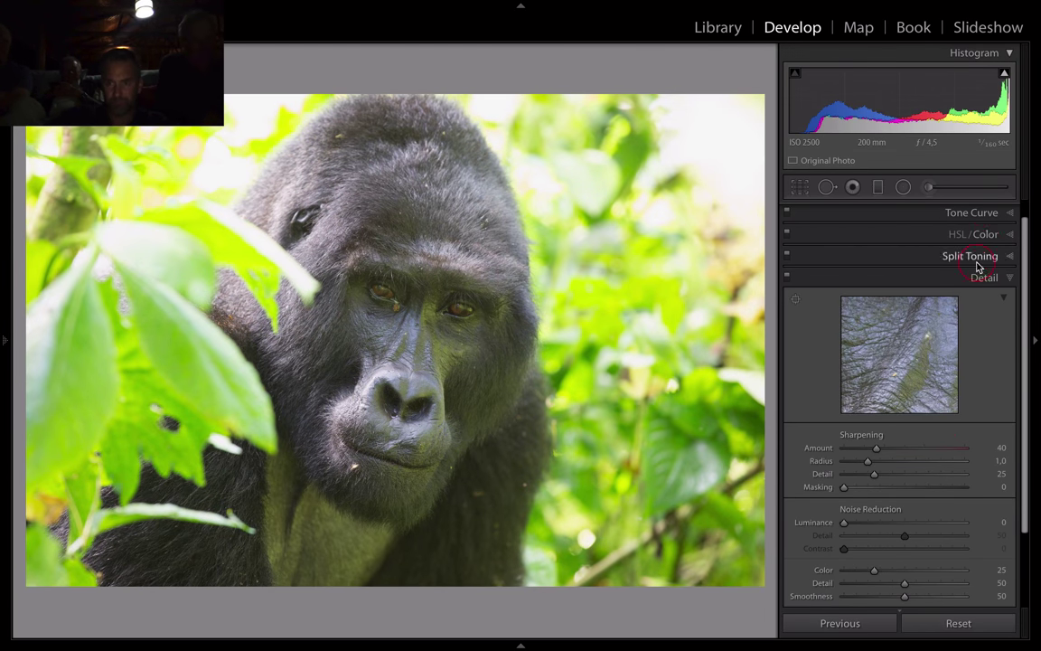
pyautogui.scroll(2, 977, 264)
pyautogui.click(1006, 211)
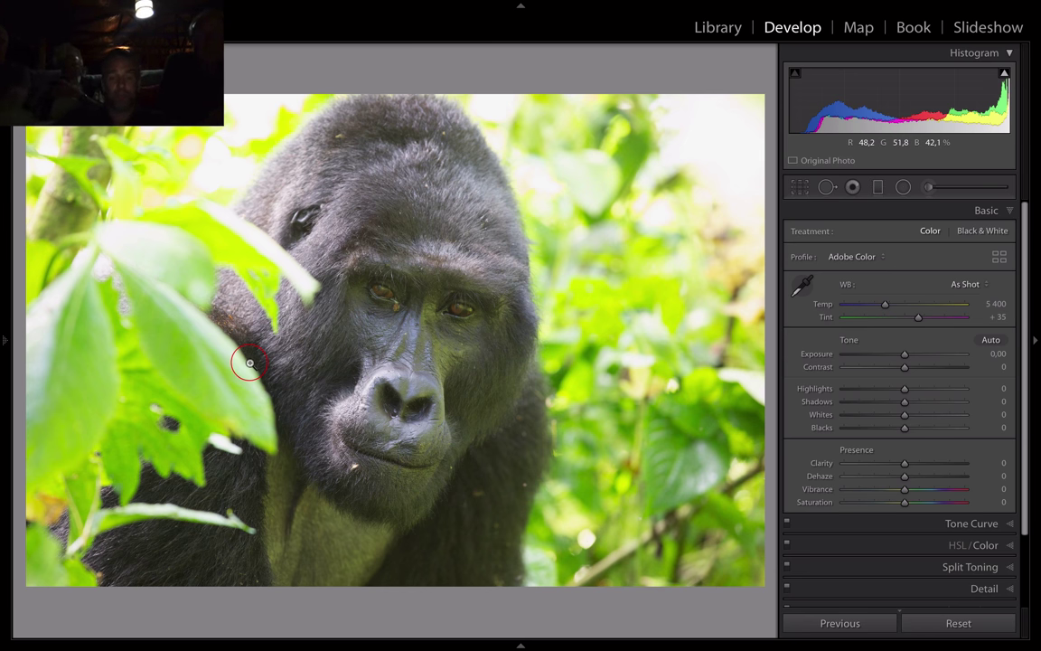
# Step: Start a crop with the 4 x 5 / 8 x 10 aspect in portrait orientation and position it over the gorilla
pyautogui.press('r')
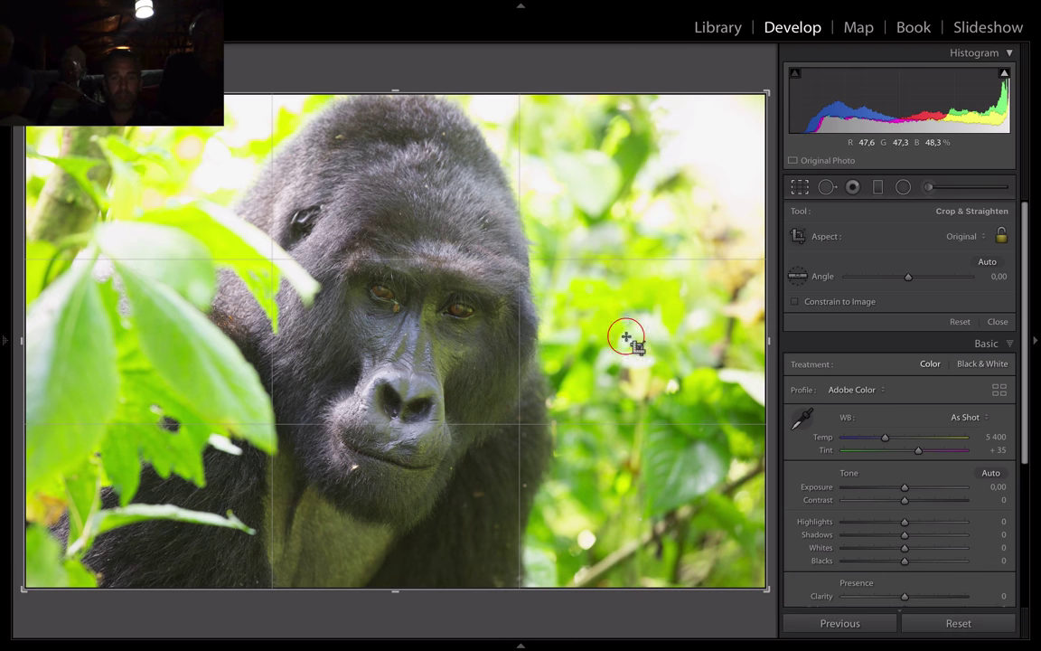
pyautogui.click(961, 237)
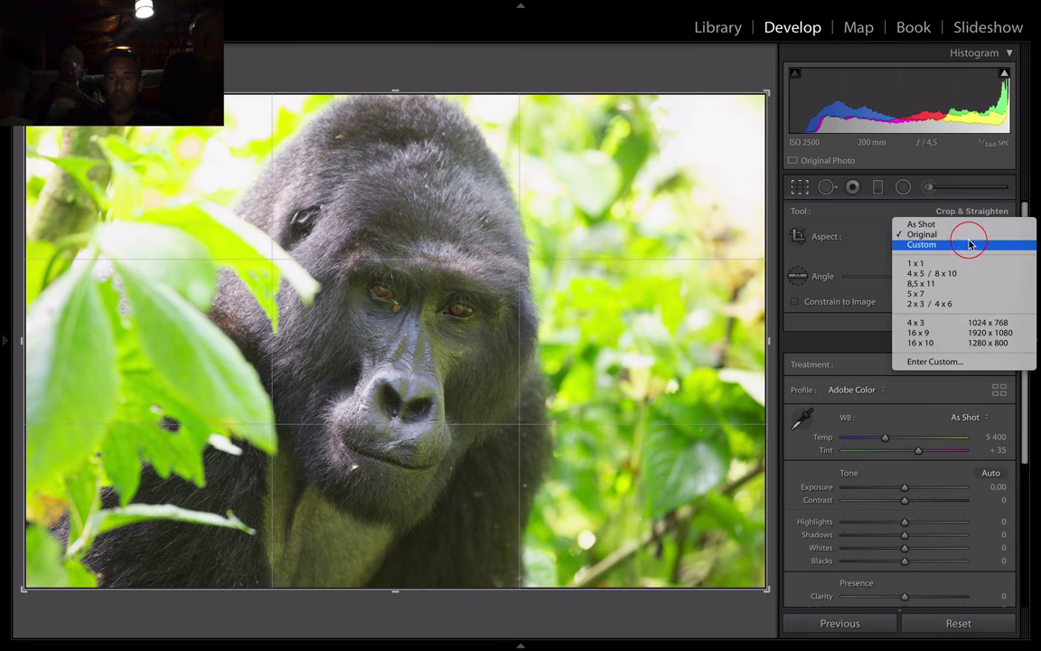
pyautogui.click(936, 273)
pyautogui.press('x')
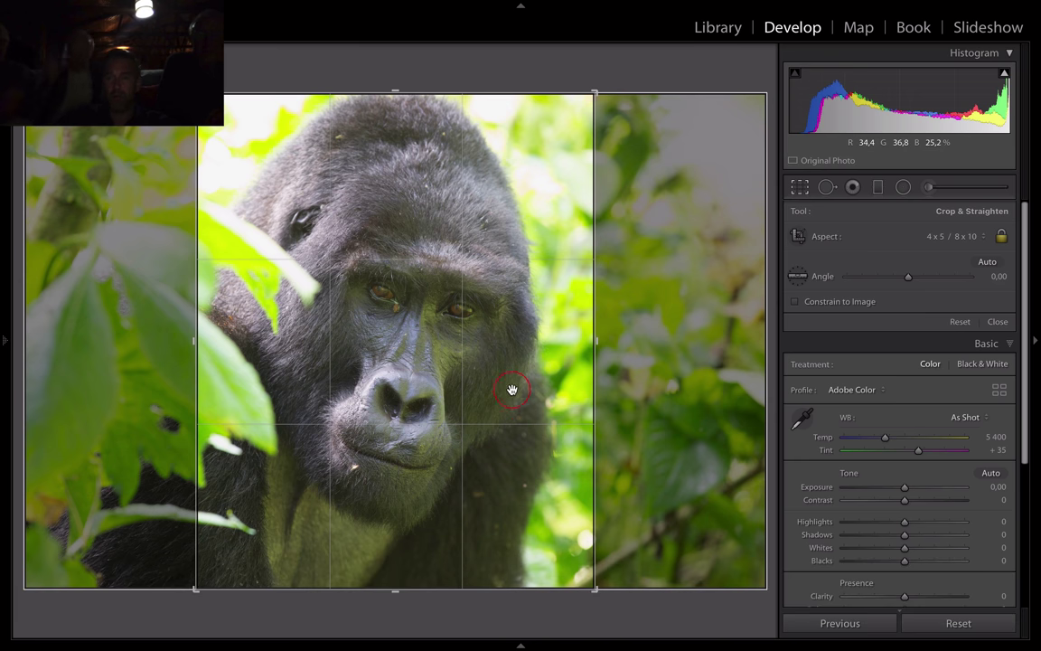
pyautogui.moveTo(524, 434); pyautogui.dragTo(527, 436)
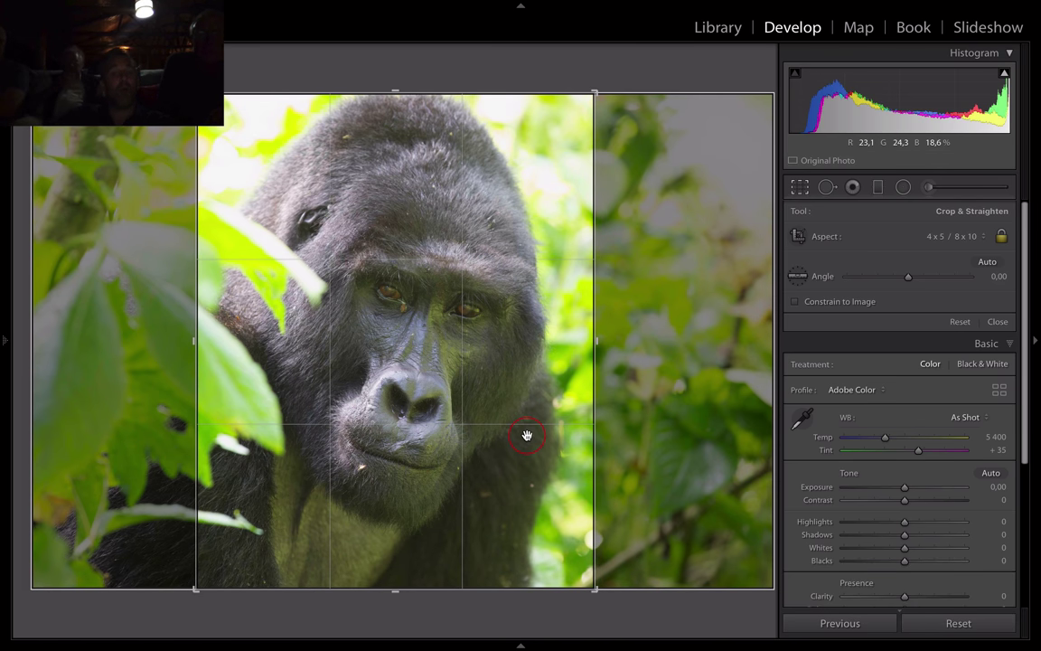
pyautogui.press('r')
pyautogui.press('r')
pyautogui.press('x')
pyautogui.press('x')
pyautogui.press('x')
pyautogui.press('x')
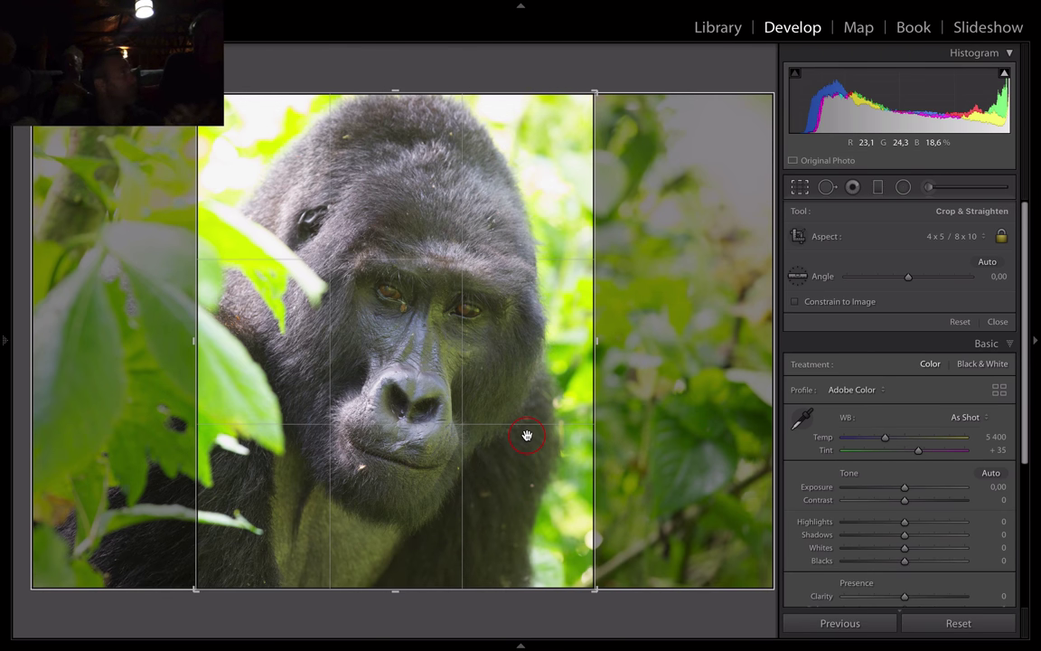
# Step: Tighten the portrait crop around the gorilla's head and shoulders, reposition the photo inside it and apply the crop
pyautogui.moveTo(527, 435); pyautogui.dragTo(535, 435)
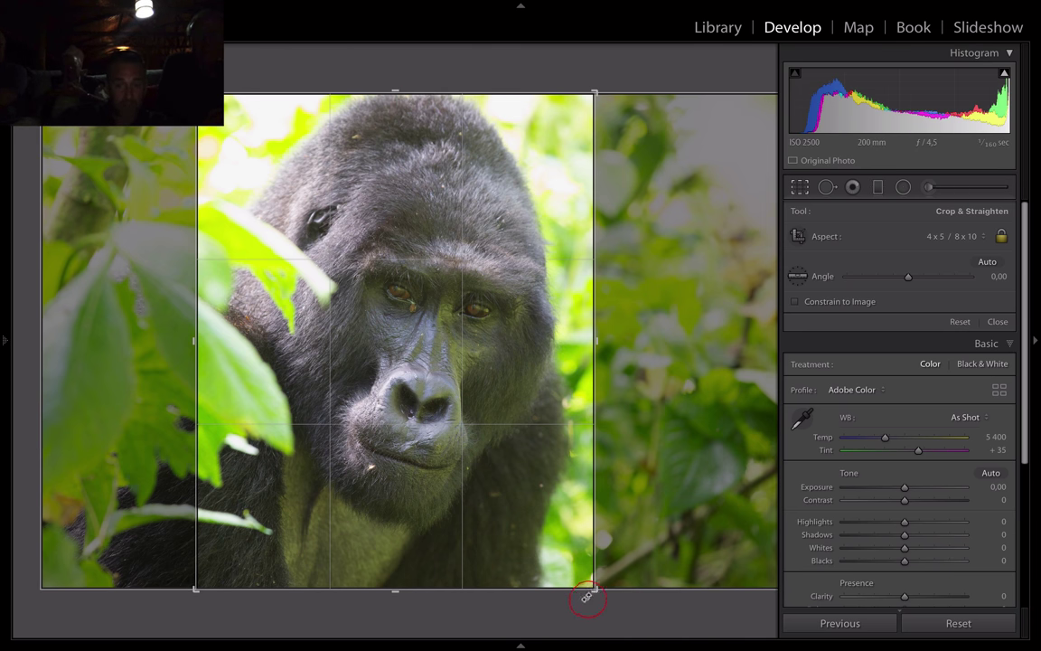
pyautogui.moveTo(593, 589); pyautogui.dragTo(569, 561)
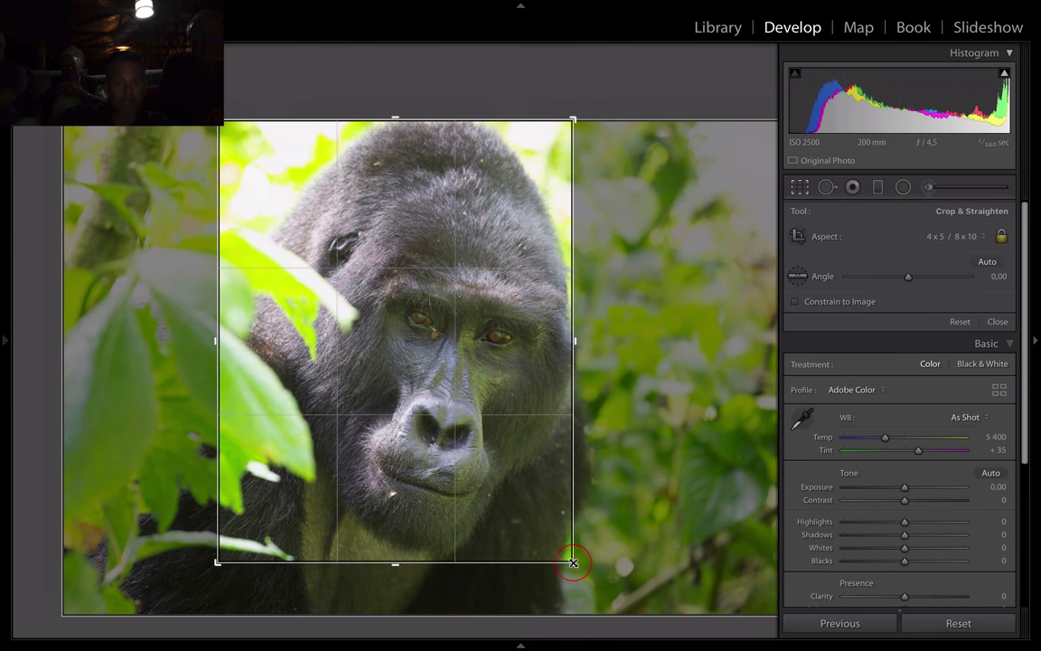
pyautogui.moveTo(499, 506)
pyautogui.mouseDown()
pyautogui.moveTo(476, 514)
pyautogui.moveTo(492, 526)
pyautogui.mouseUp()
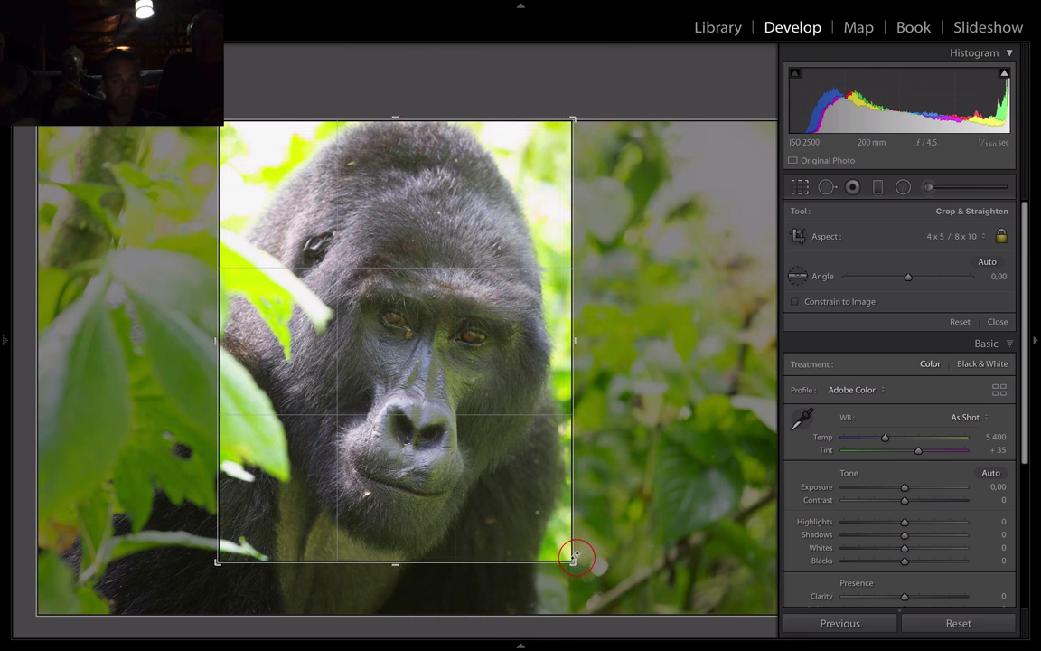
pyautogui.moveTo(572, 562); pyautogui.dragTo(580, 571)
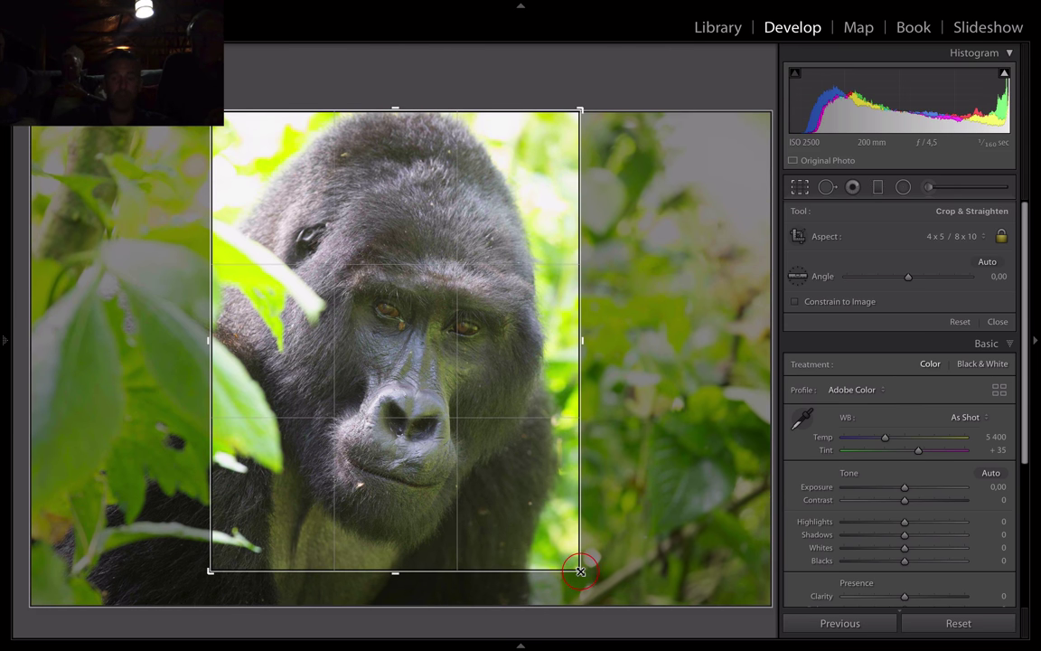
pyautogui.press('Return')
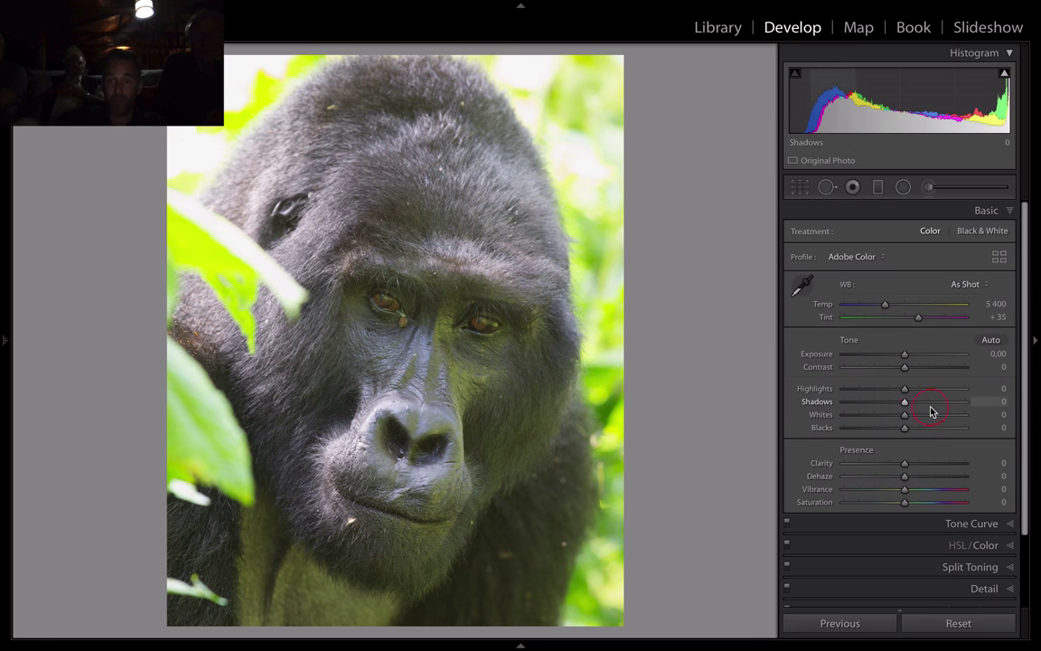
# Step: Set Blacks to -34 and Highlights to -72, checking the black and white points in the clipping preview
pyautogui.press('alt')
pyautogui.moveTo(906, 428); pyautogui.dragTo(884, 427)
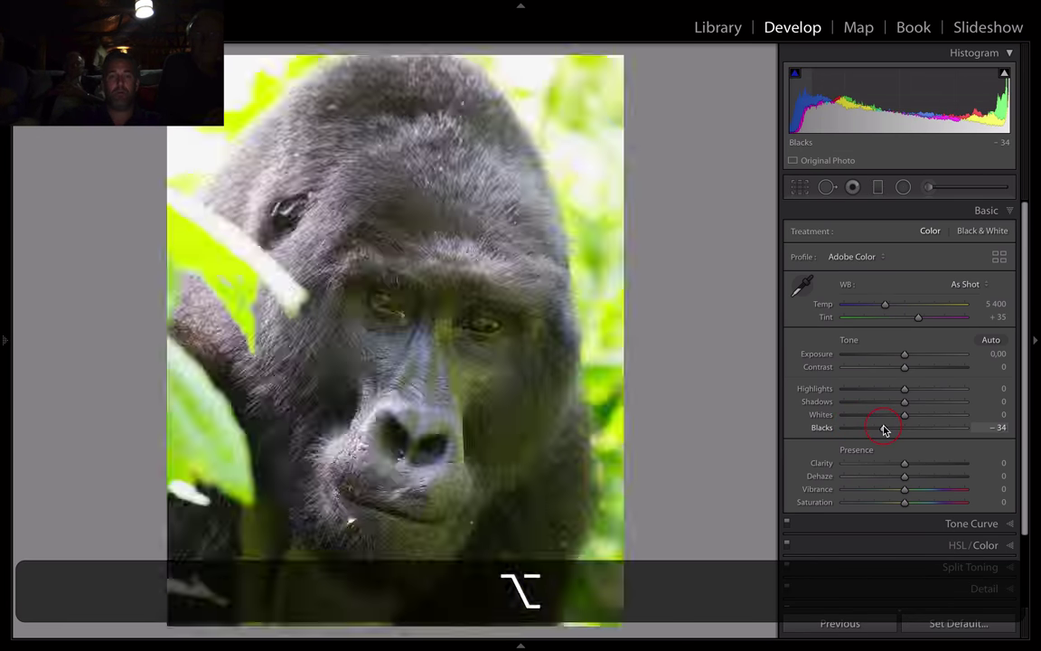
pyautogui.press('alt')
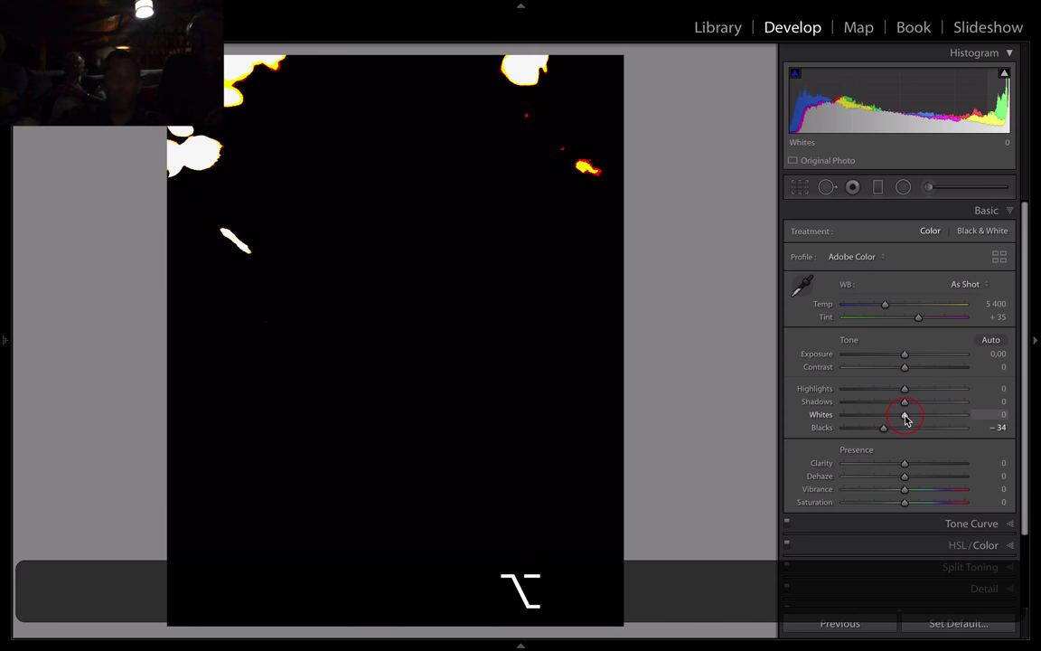
pyautogui.moveTo(906, 419); pyautogui.dragTo(861, 390)
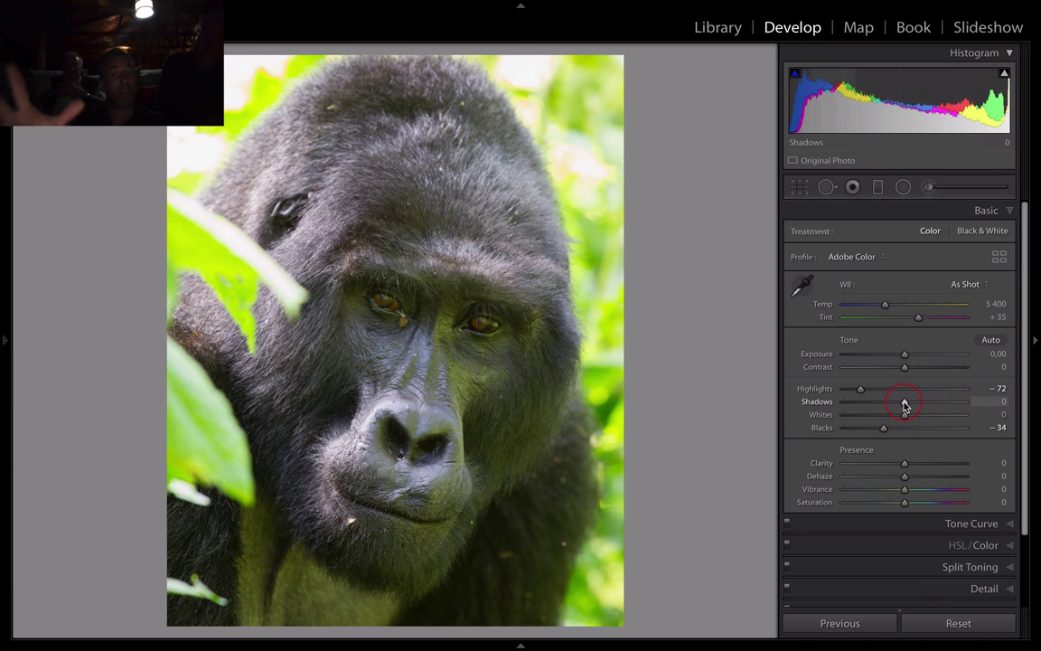
# Step: Set Shadows to -28 and compare the photo before and after the adjustments side by side
pyautogui.moveTo(903, 407); pyautogui.dragTo(887, 408)
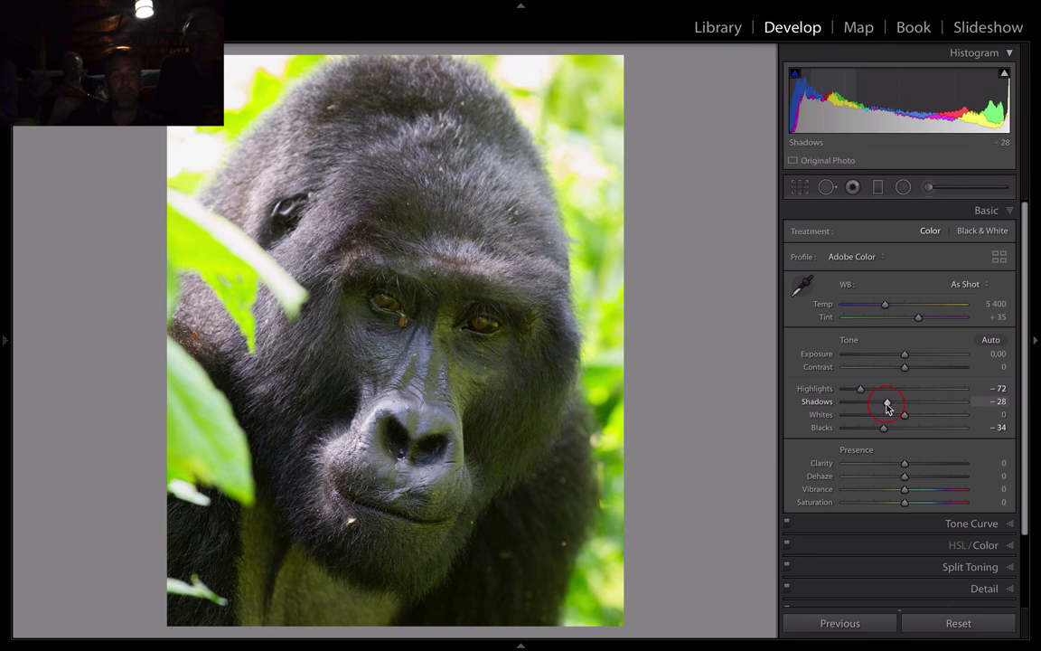
pyautogui.press('y')
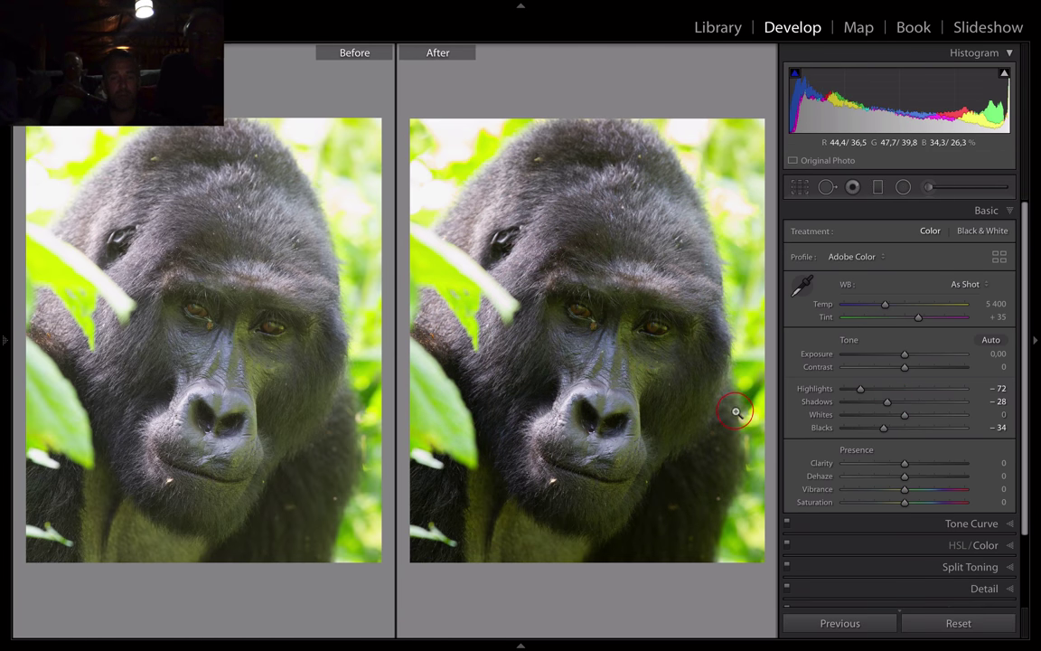
pyautogui.press('y')
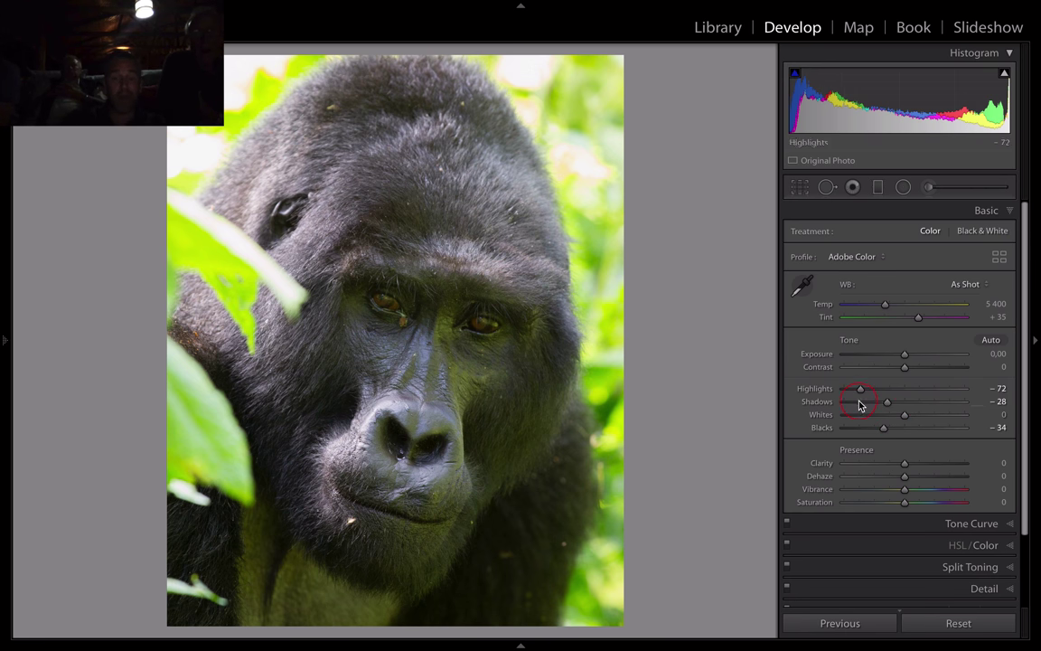
# Step: Refine the overall tone with Highlights at -100, Contrast at +11 and Exposure at -0,25
pyautogui.moveTo(838, 393); pyautogui.dragTo(674, 399)
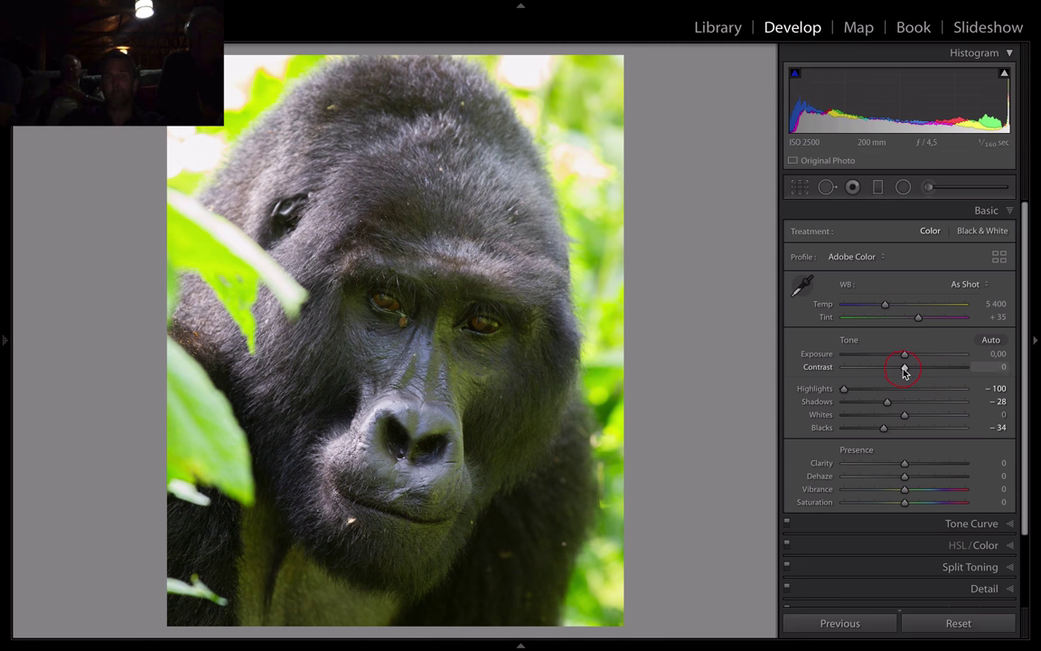
pyautogui.moveTo(905, 370); pyautogui.dragTo(910, 371)
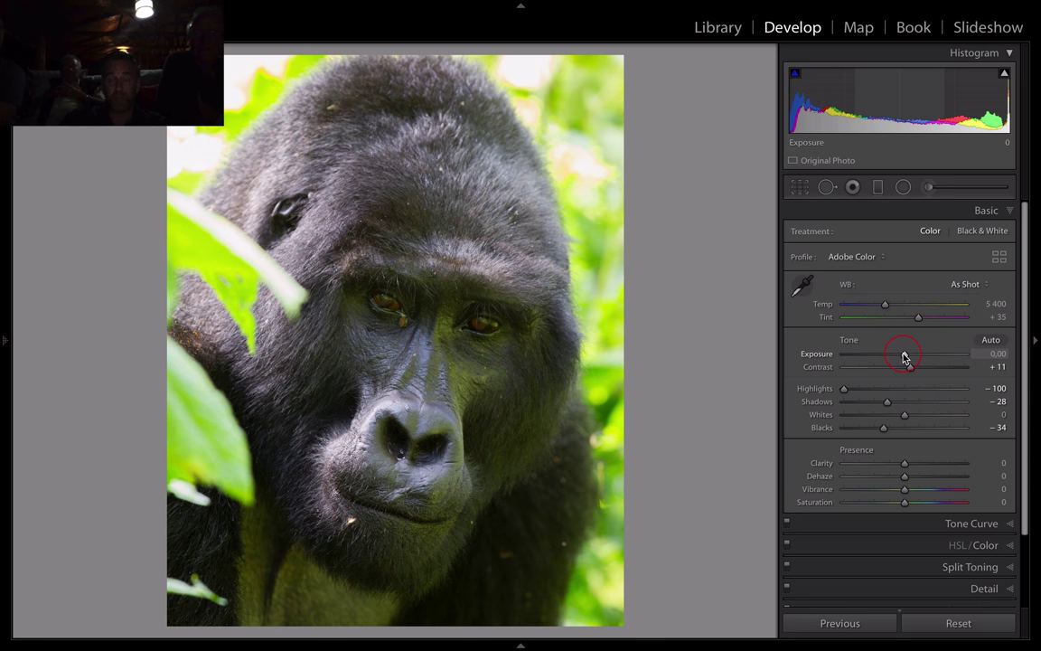
pyautogui.moveTo(905, 357); pyautogui.dragTo(901, 357)
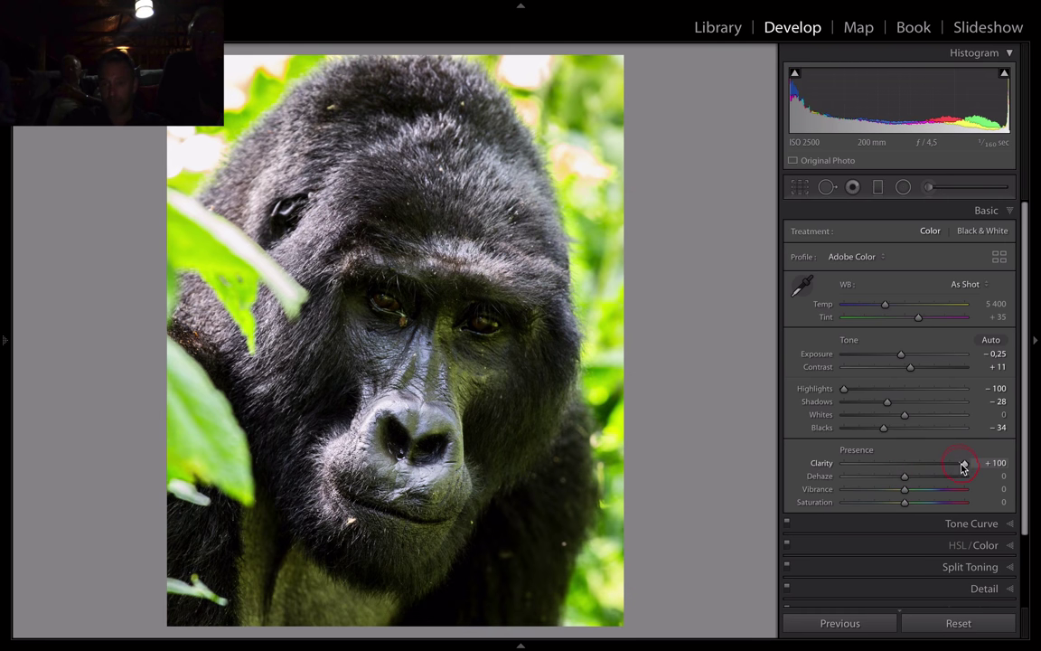
# Step: Set the presence values to Clarity +9, Dehaze +6, Vibrance +5 and Saturation +5
pyautogui.moveTo(958, 467); pyautogui.dragTo(915, 468)
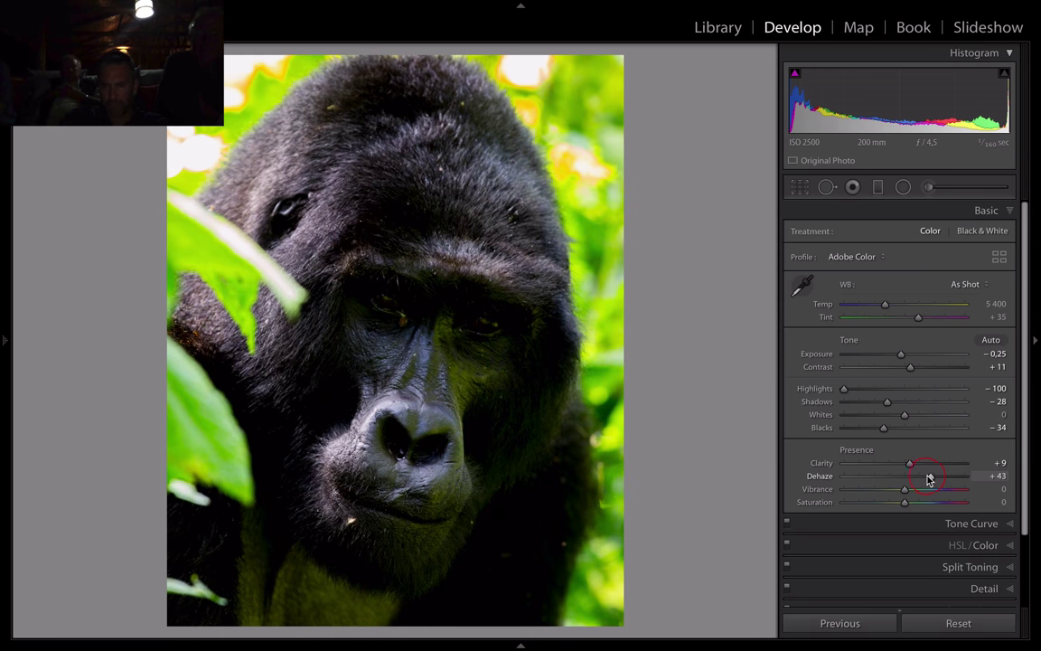
pyautogui.moveTo(916, 480); pyautogui.dragTo(914, 480)
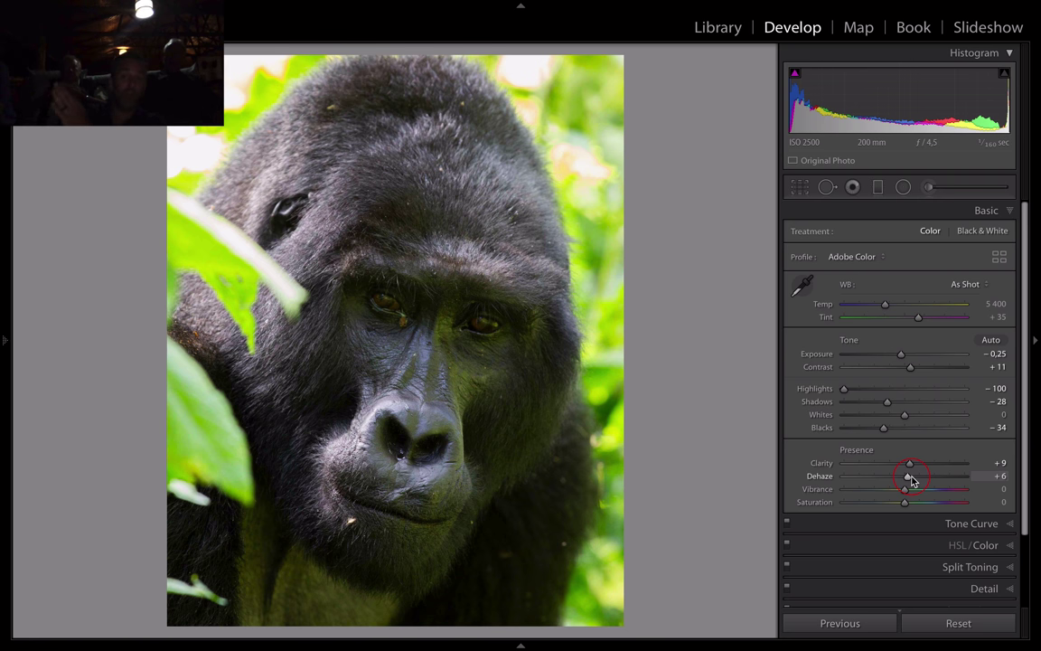
pyautogui.moveTo(907, 489)
pyautogui.mouseDown()
pyautogui.moveTo(964, 489)
pyautogui.moveTo(911, 492)
pyautogui.mouseUp()
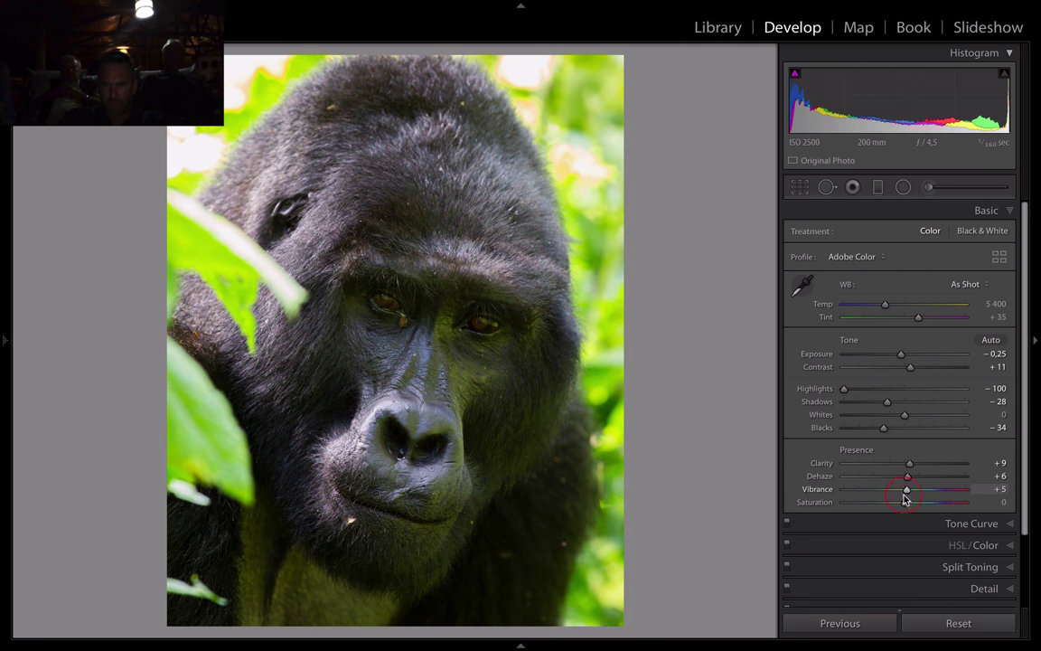
pyautogui.moveTo(978, 504); pyautogui.dragTo(906, 505)
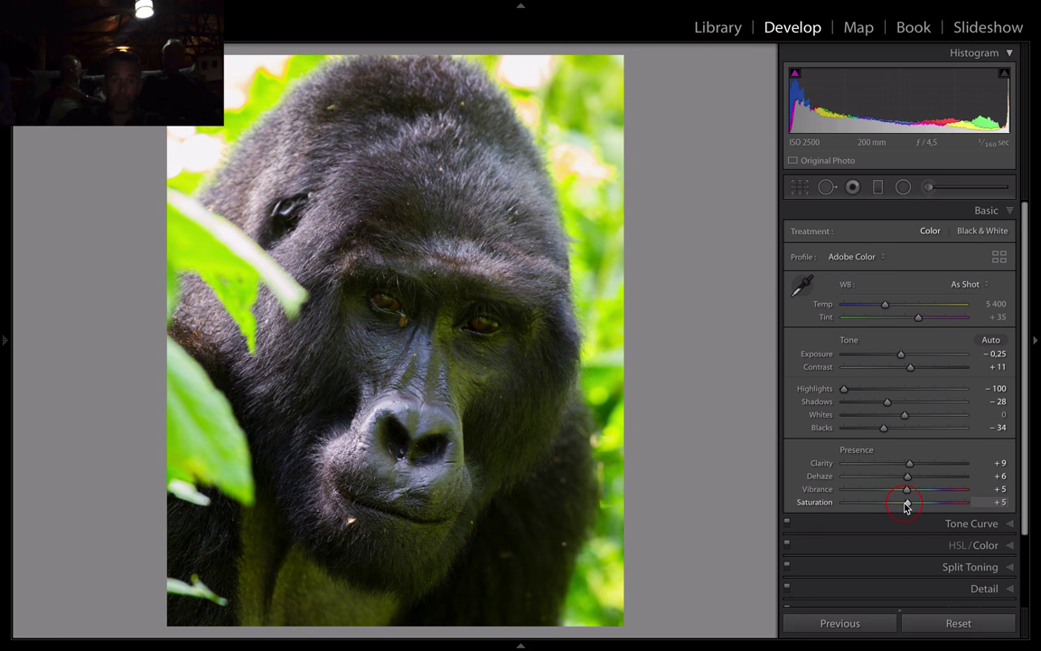
pyautogui.click(975, 302)
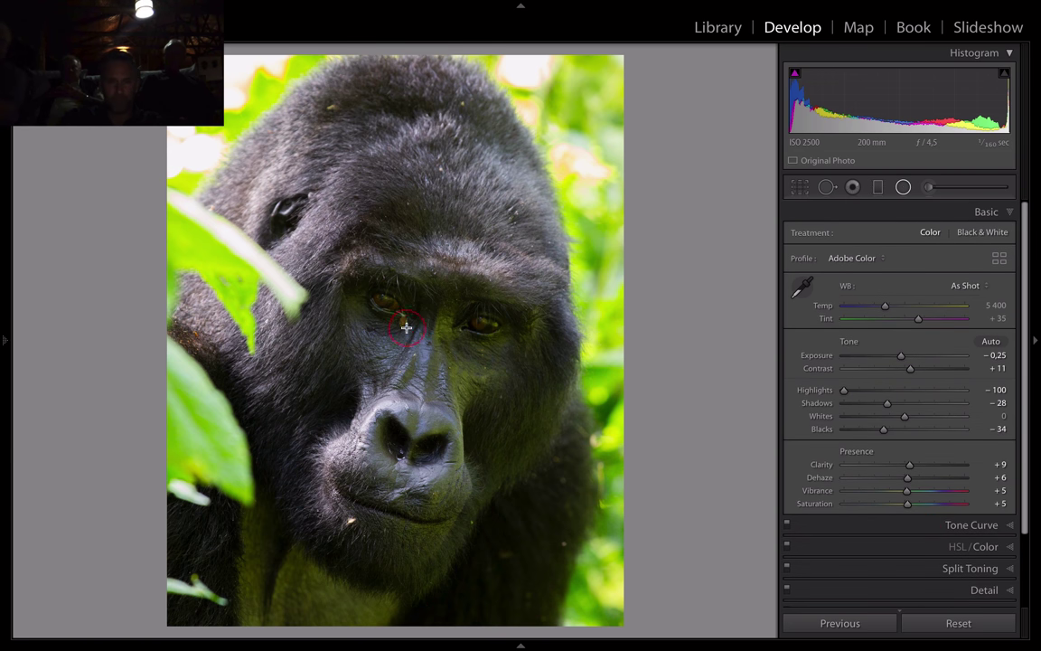
# Step: Place a radial filter around the gorilla's eyes, feathered at 81 and inverted to affect the inside, checking it with the mask overlay
pyautogui.hotkey('shift', 'm')
pyautogui.moveTo(425, 320); pyautogui.dragTo(520, 401)
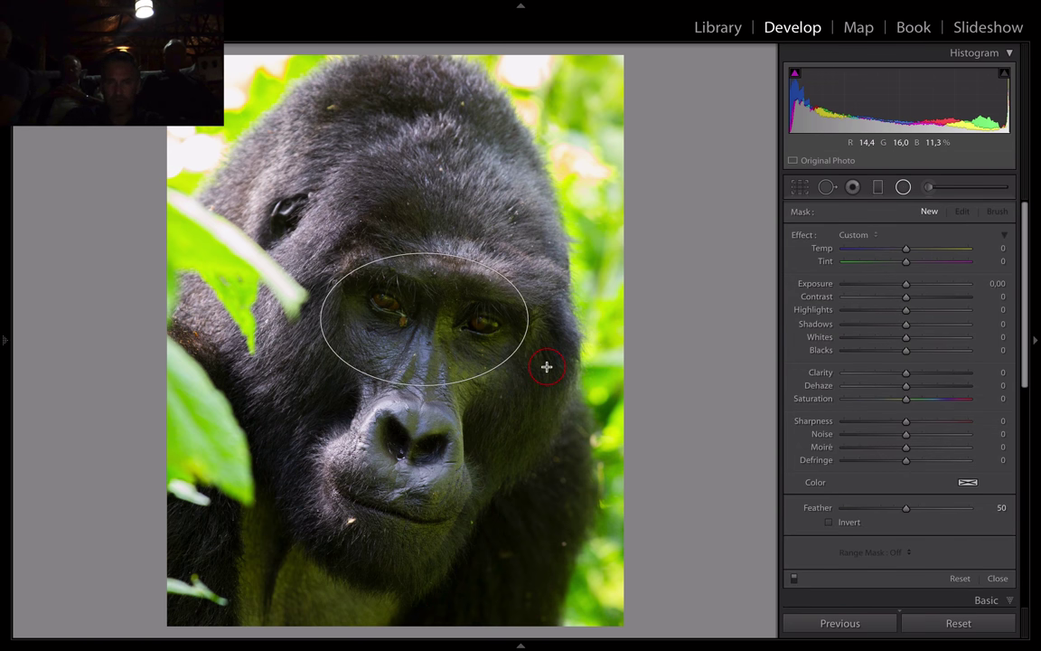
pyautogui.press('o')
pyautogui.press('l')
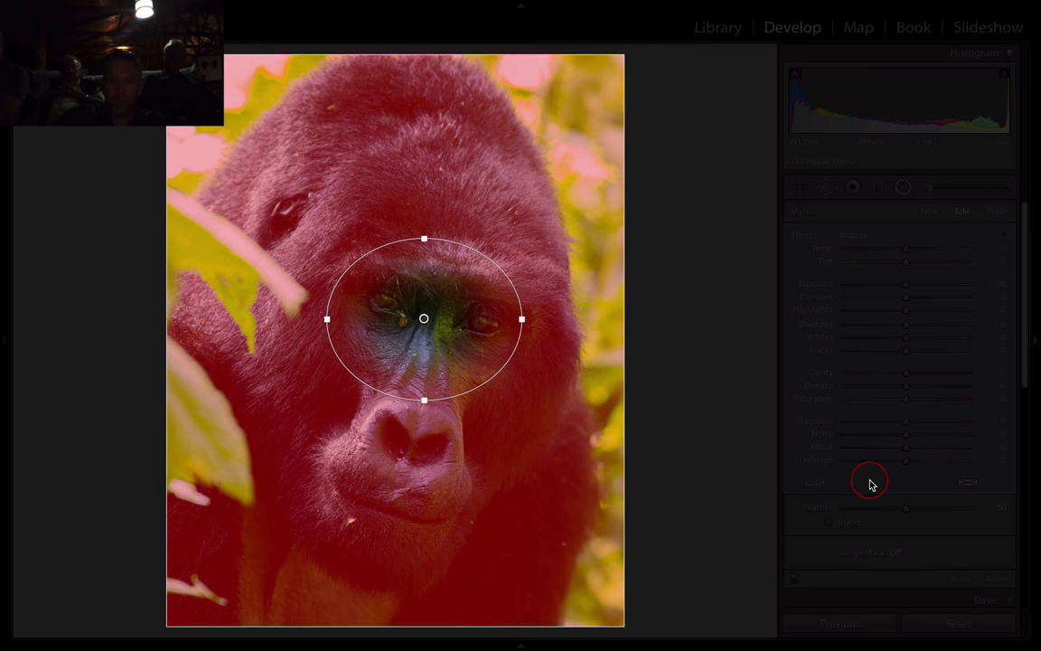
pyautogui.press('l')
pyautogui.press('l')
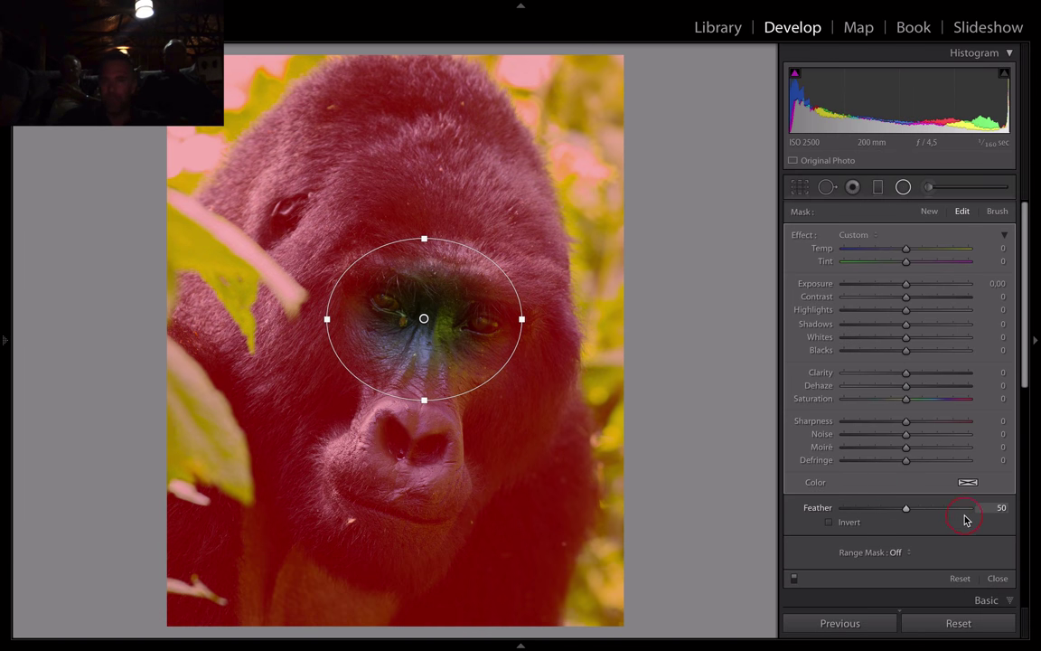
pyautogui.click(944, 511)
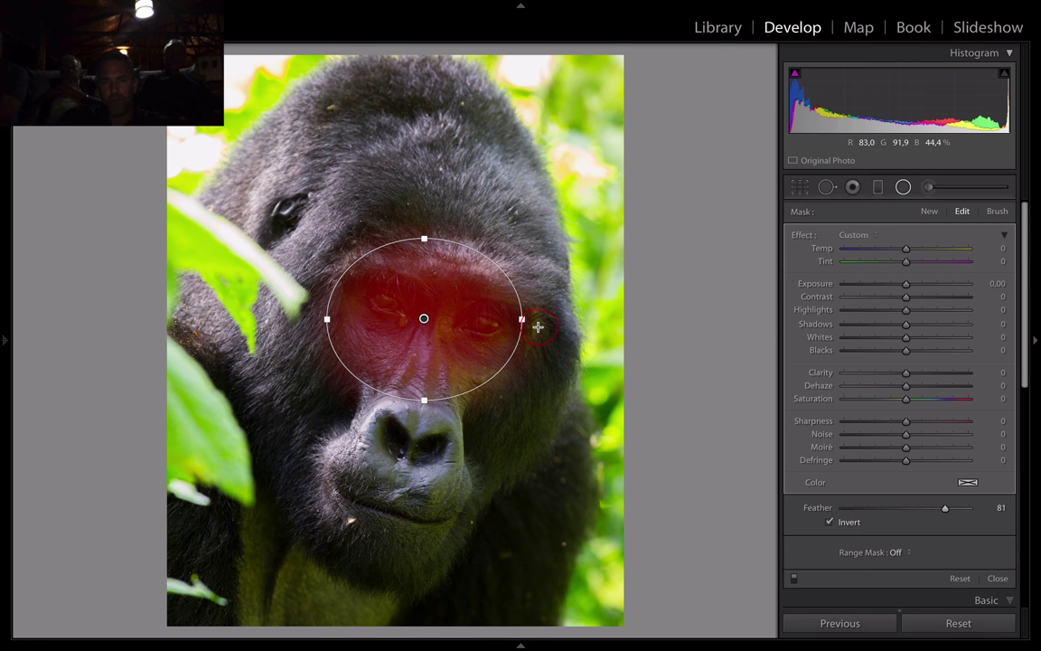
pyautogui.press('o')
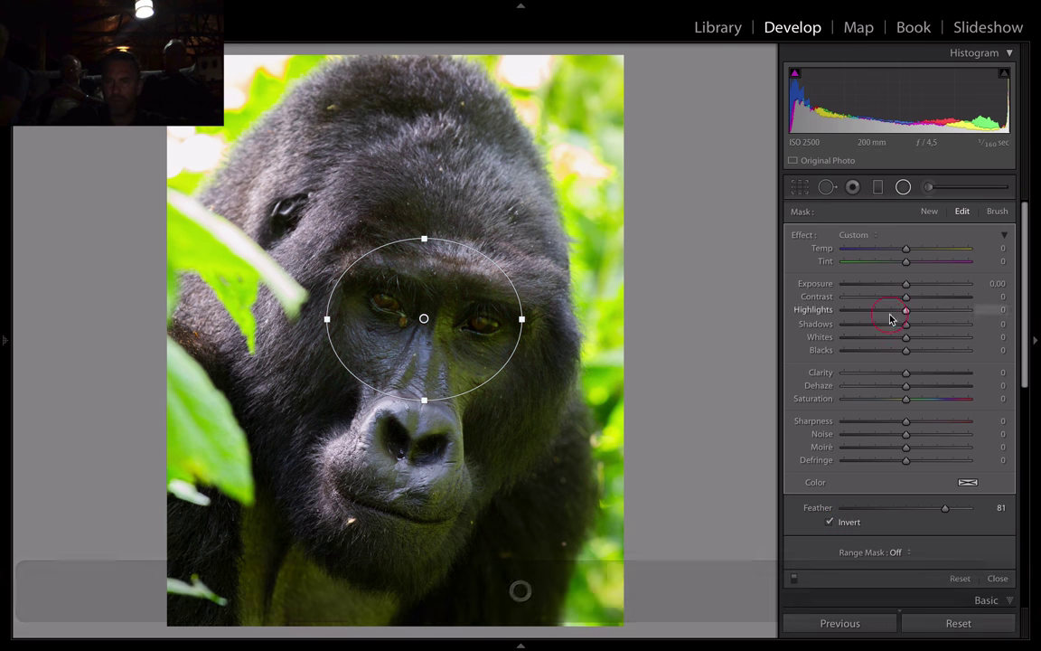
# Step: Brighten the eye area in the radial filter with Shadows 22, Clarity 21 and a slightly raised Exposure
pyautogui.moveTo(917, 320); pyautogui.dragTo(920, 327)
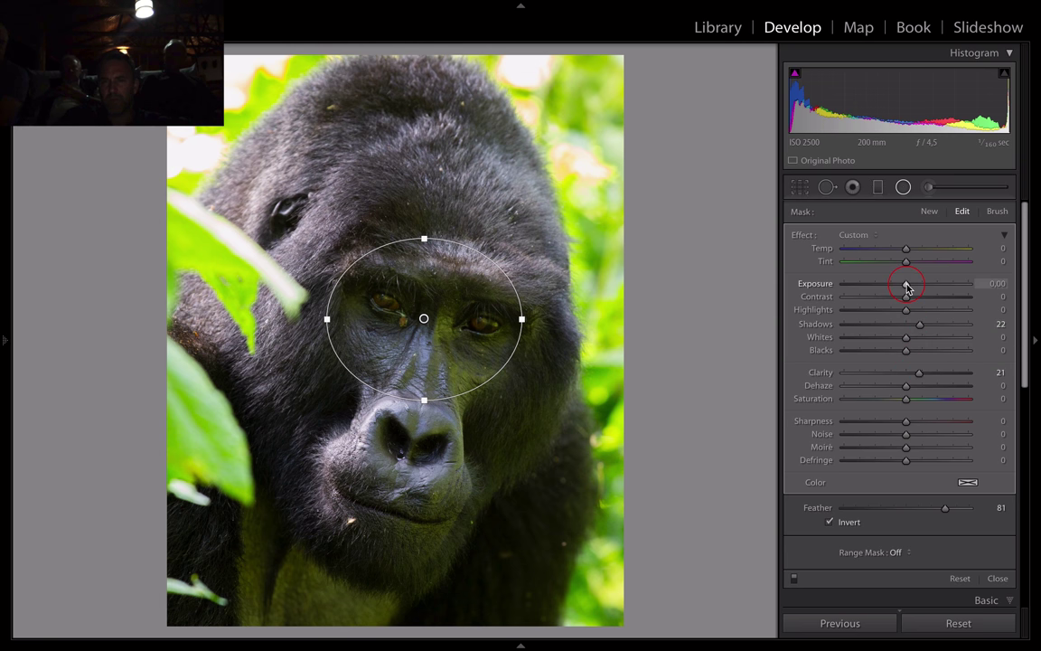
pyautogui.moveTo(908, 289); pyautogui.dragTo(917, 289)
# Step: Add a second radial filter as a tall ellipse centred on the gorilla's face, affecting the outside, and check its coverage with the mask overlay
pyautogui.click(929, 214)
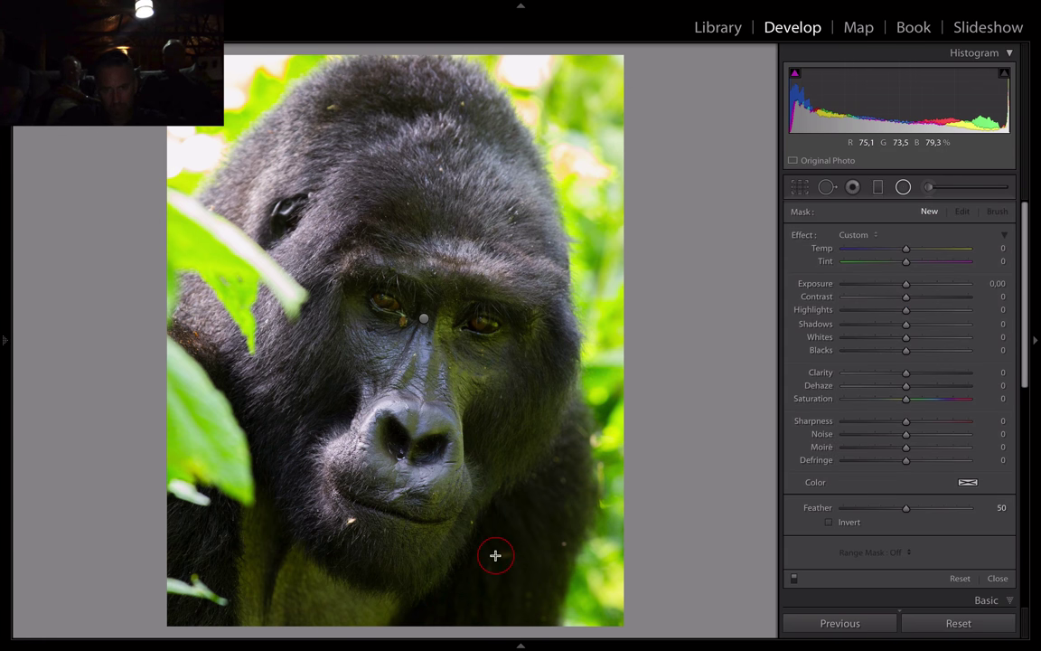
pyautogui.moveTo(496, 555); pyautogui.dragTo(506, 549)
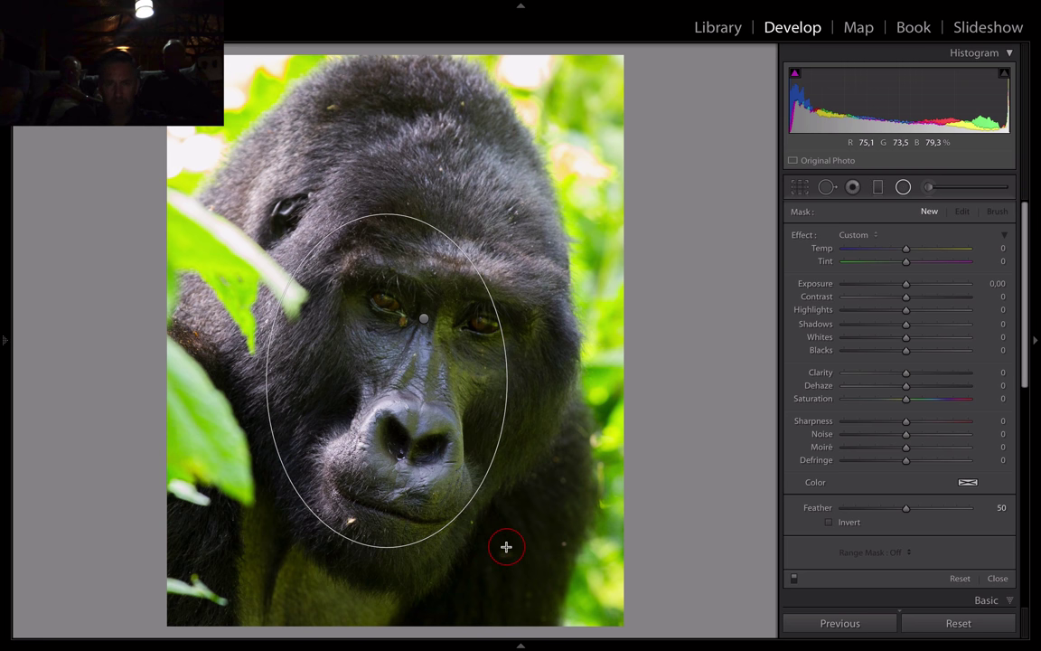
pyautogui.click(497, 410)
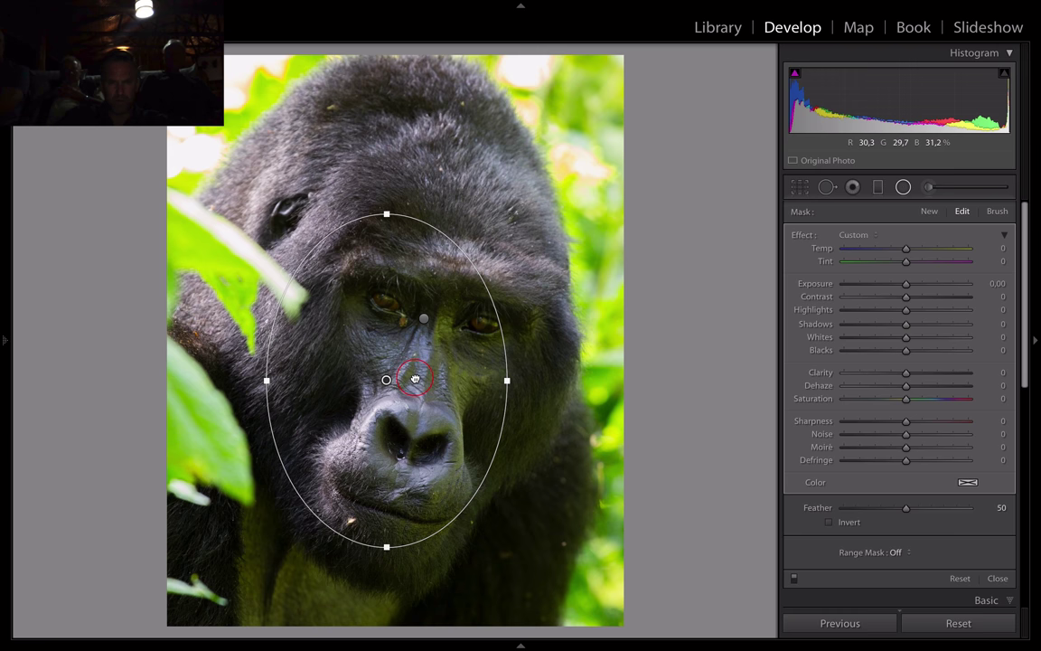
pyautogui.moveTo(411, 378); pyautogui.dragTo(420, 377)
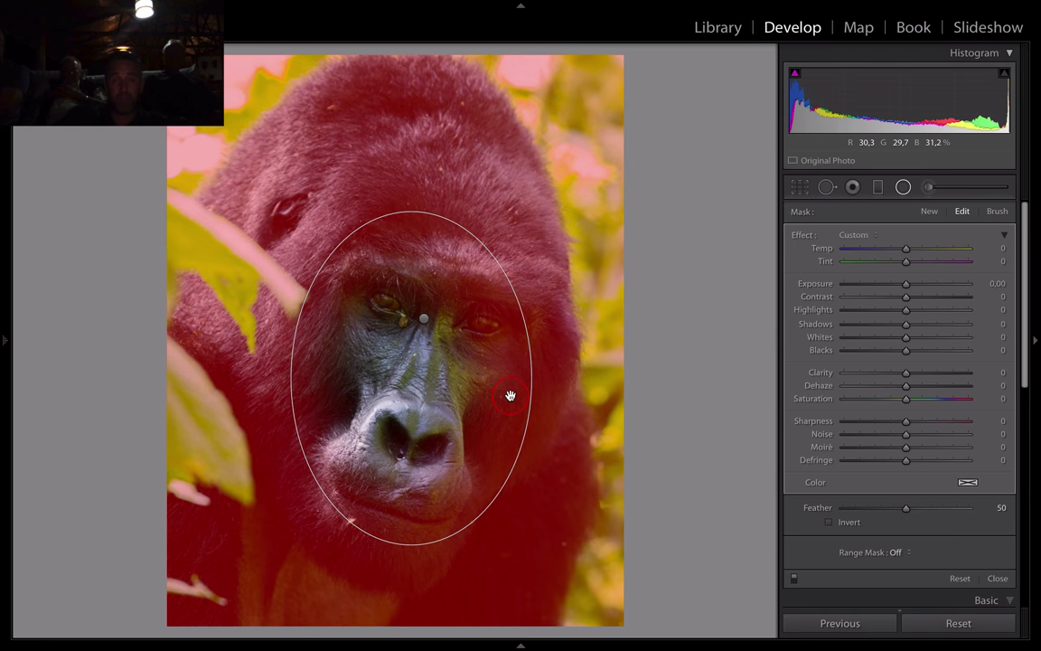
pyautogui.moveTo(509, 395); pyautogui.dragTo(517, 395)
pyautogui.press('o')
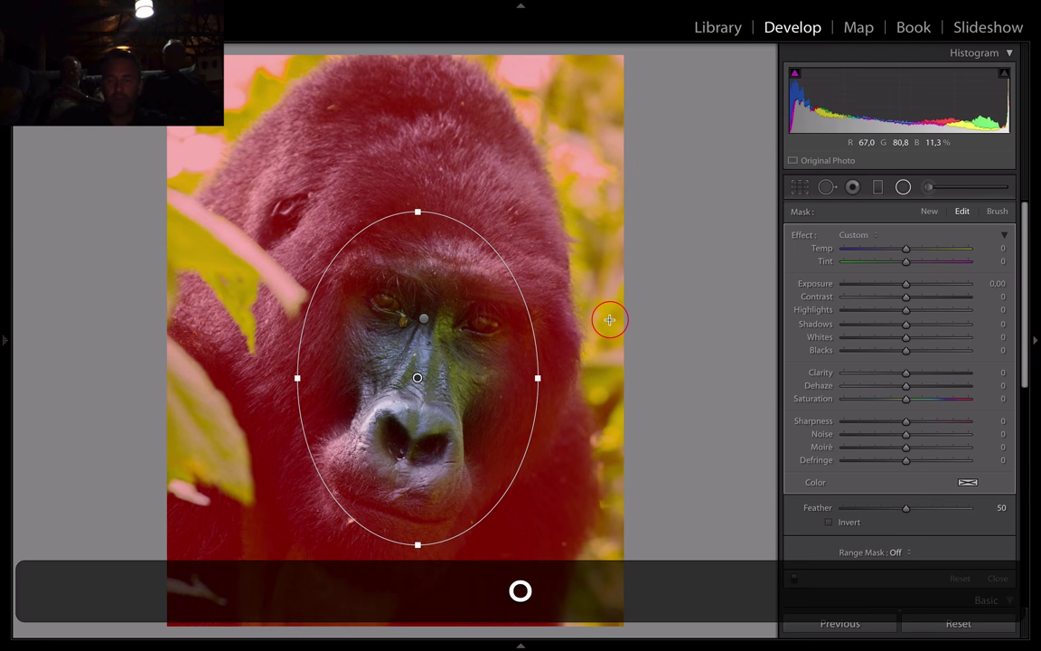
pyautogui.press('o')
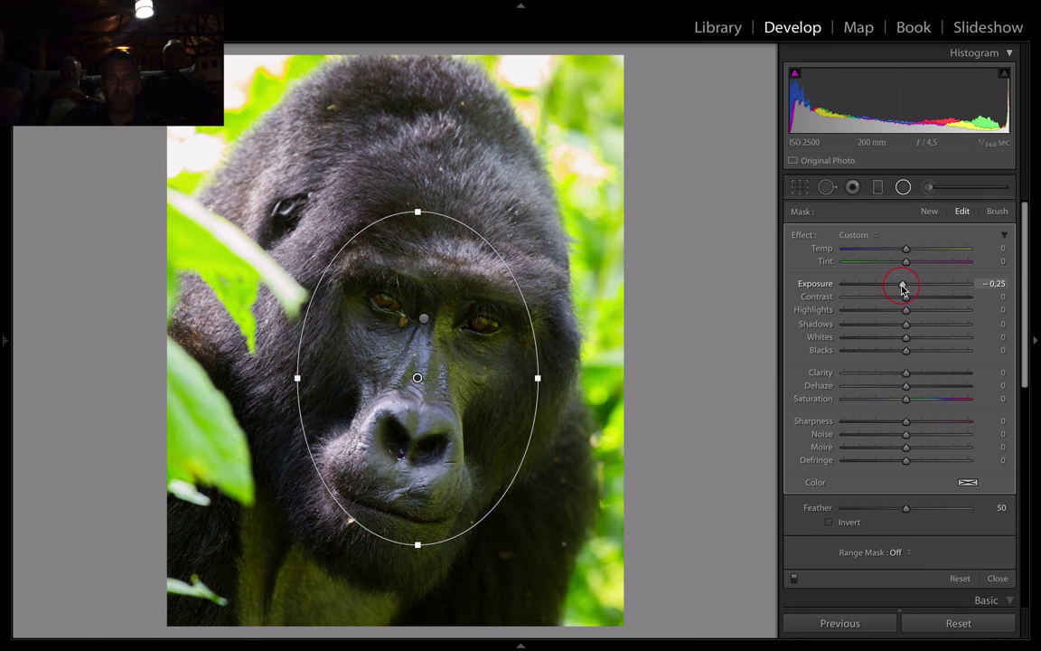
# Step: Darken and soften the area outside the face ellipse with Exposure -0,55, Highlights -23, Shadows 27 and Clarity -7
pyautogui.moveTo(901, 288); pyautogui.dragTo(899, 289)
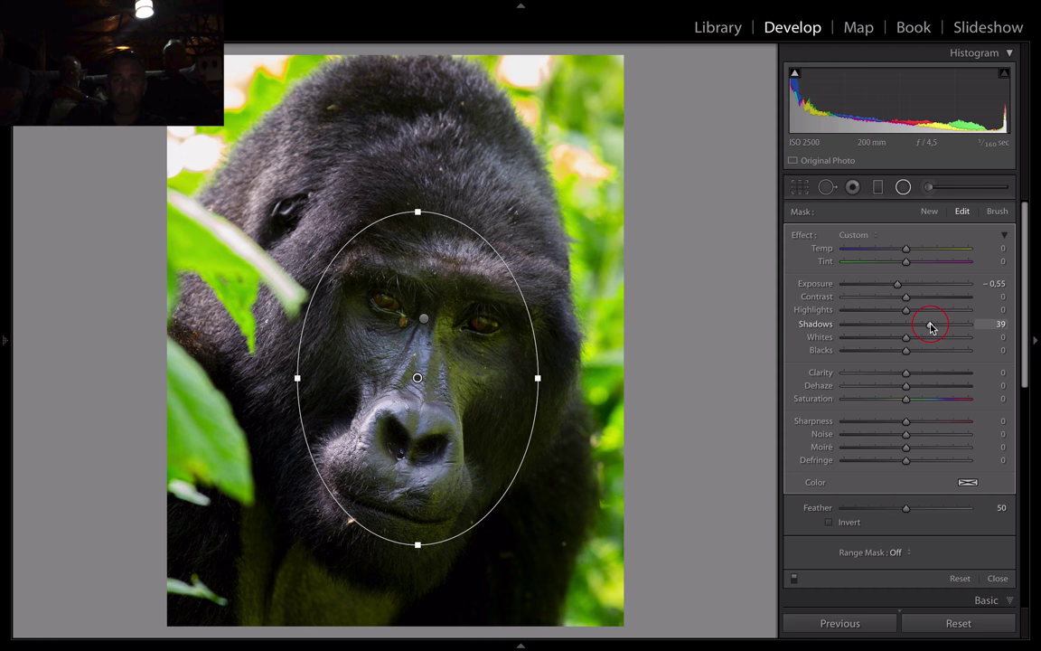
pyautogui.moveTo(932, 327); pyautogui.dragTo(926, 327)
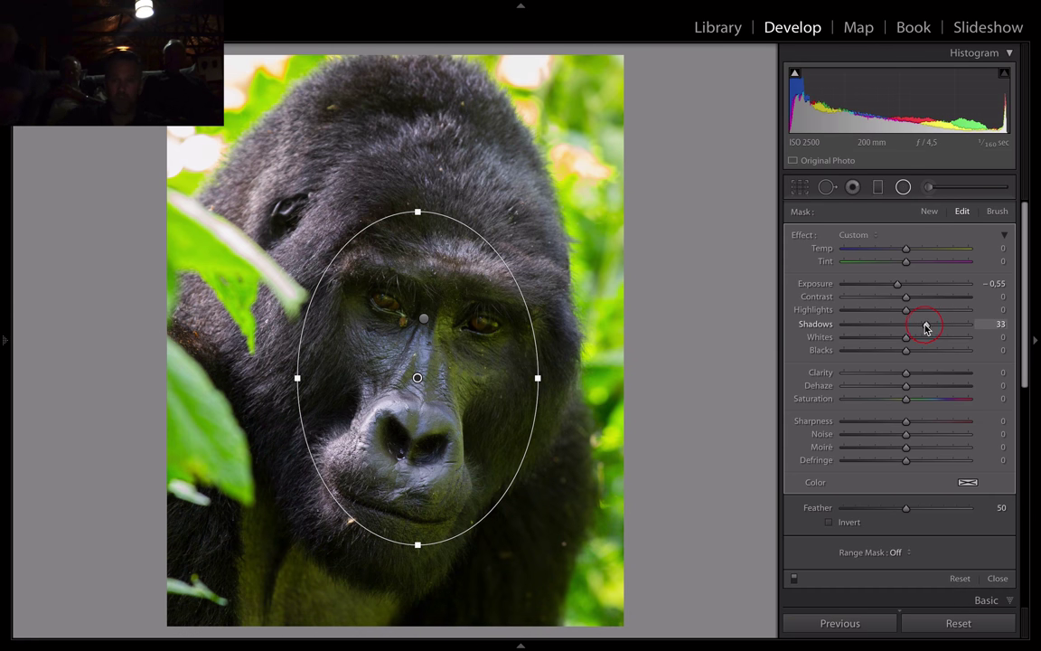
pyautogui.click(904, 312)
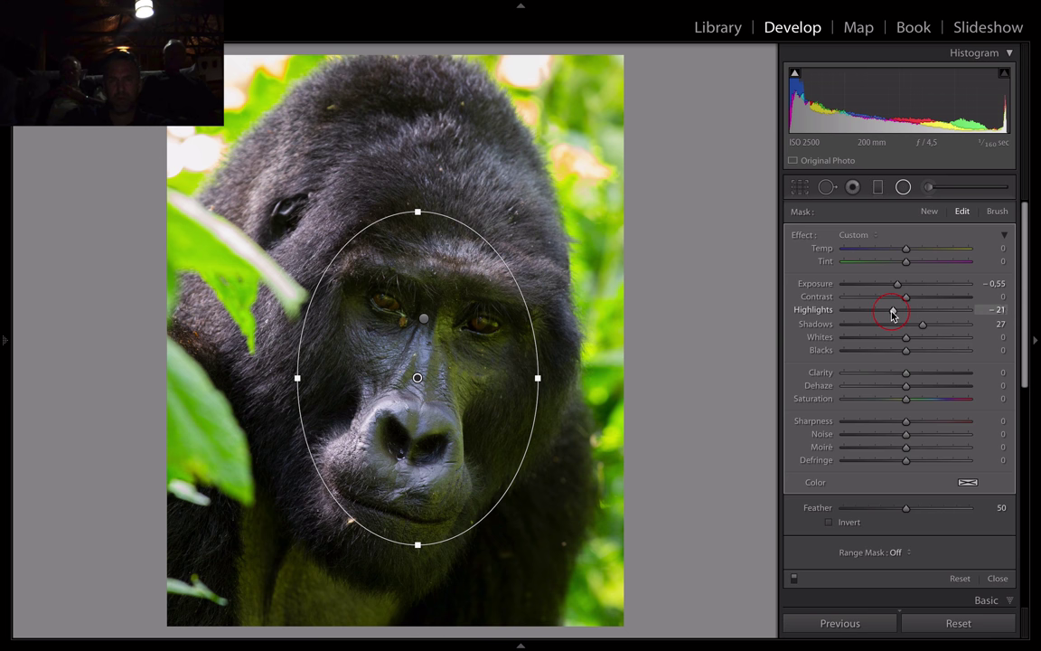
pyautogui.click(903, 378)
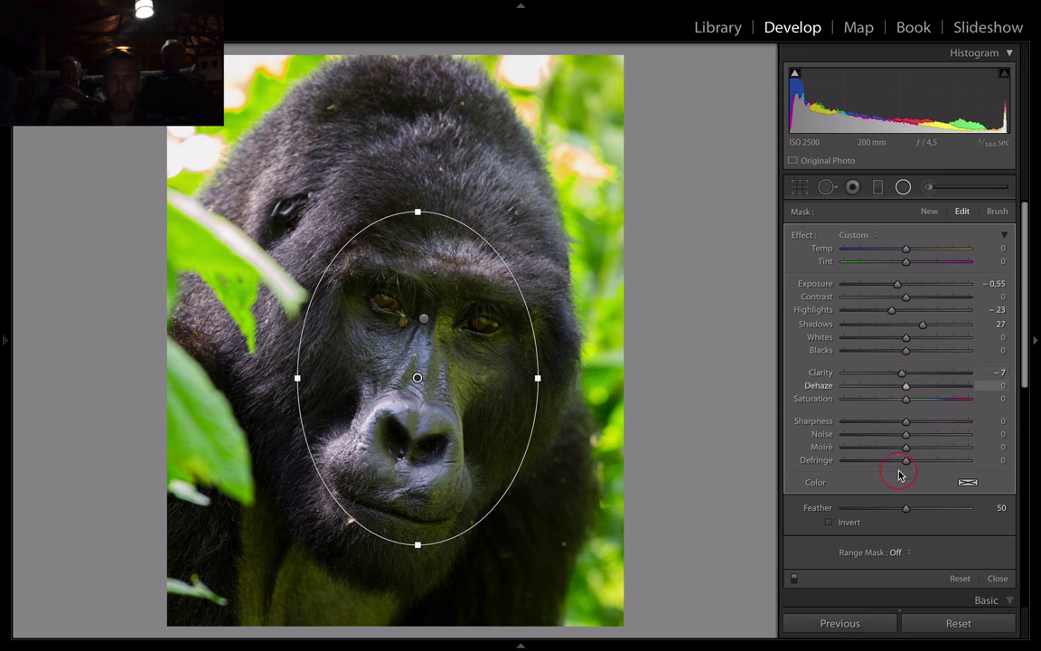
# Step: Preview the photo with the radial filters off and on, close the filter tool and show the before/after comparison
pyautogui.click(795, 578)
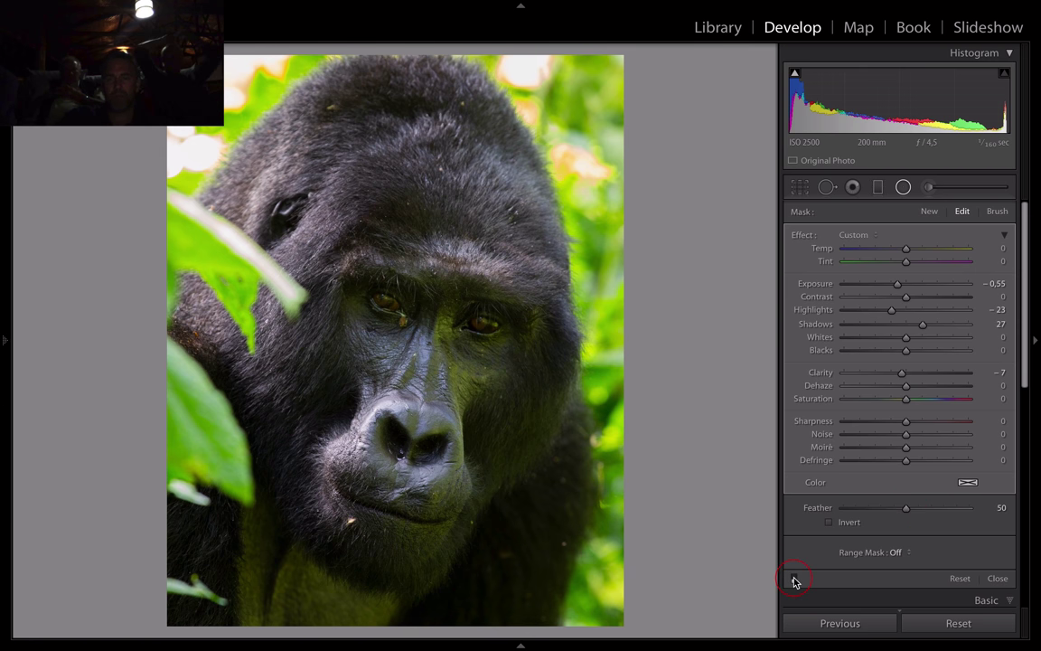
pyautogui.click(795, 579)
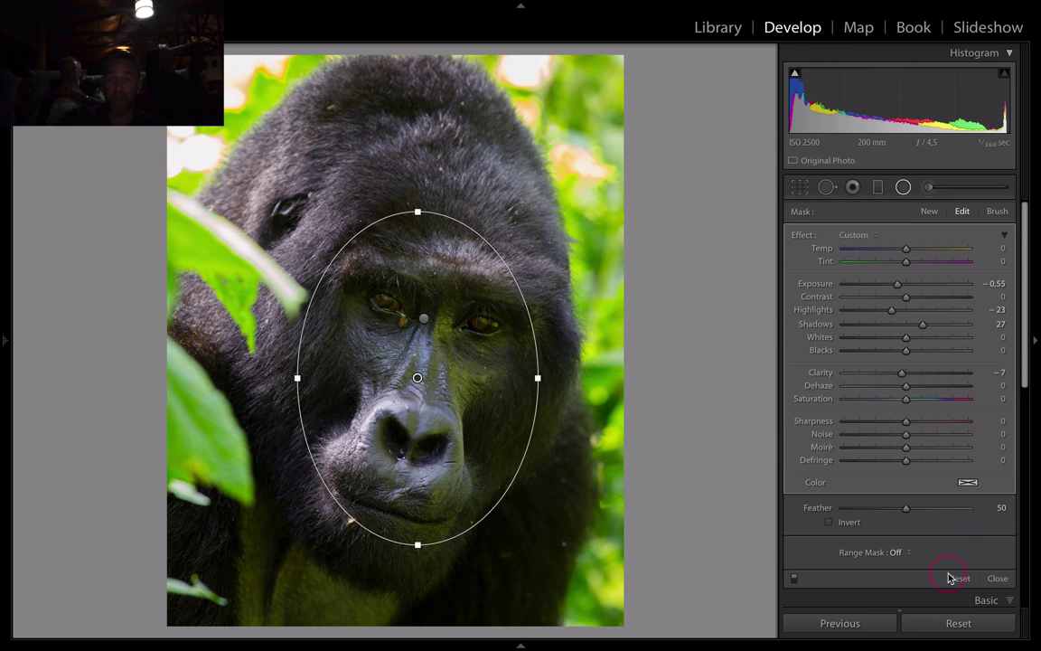
pyautogui.click(1002, 583)
pyautogui.press('y')
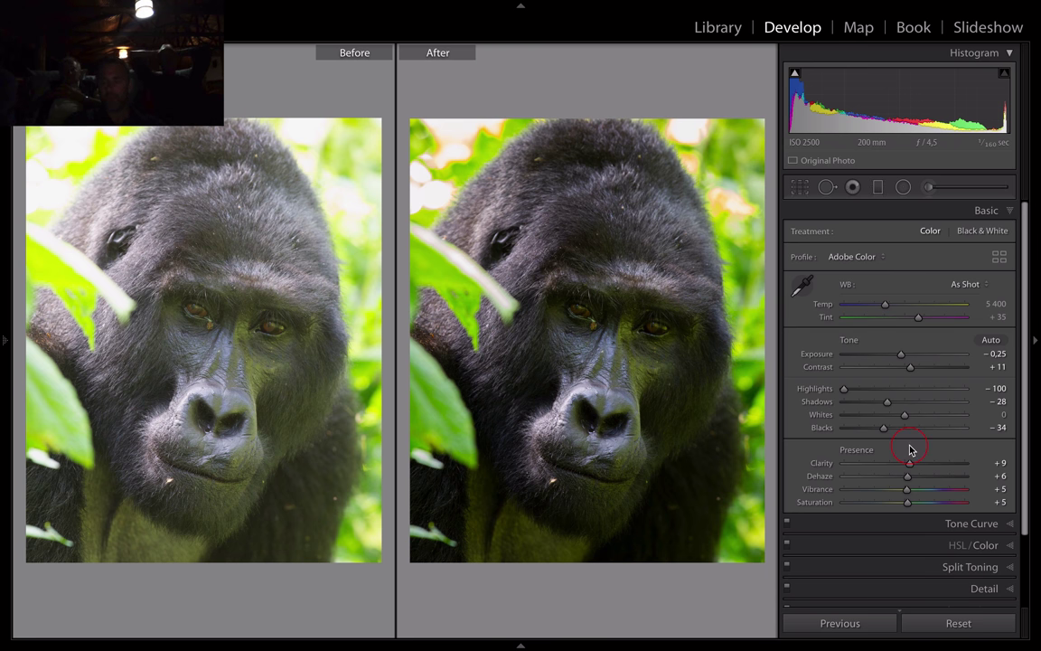
# Step: Try post-crop vignetting amounts of -47 and -12, and reset the amount to 0
pyautogui.scroll(-5, 910, 449)
pyautogui.click(981, 564)
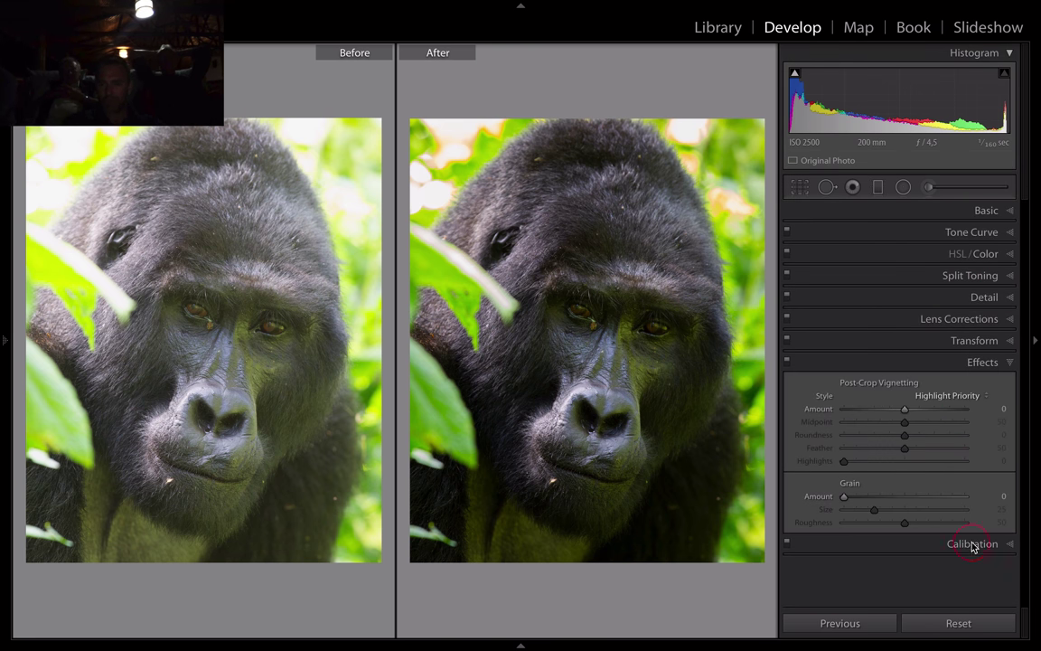
pyautogui.moveTo(910, 409); pyautogui.dragTo(879, 411)
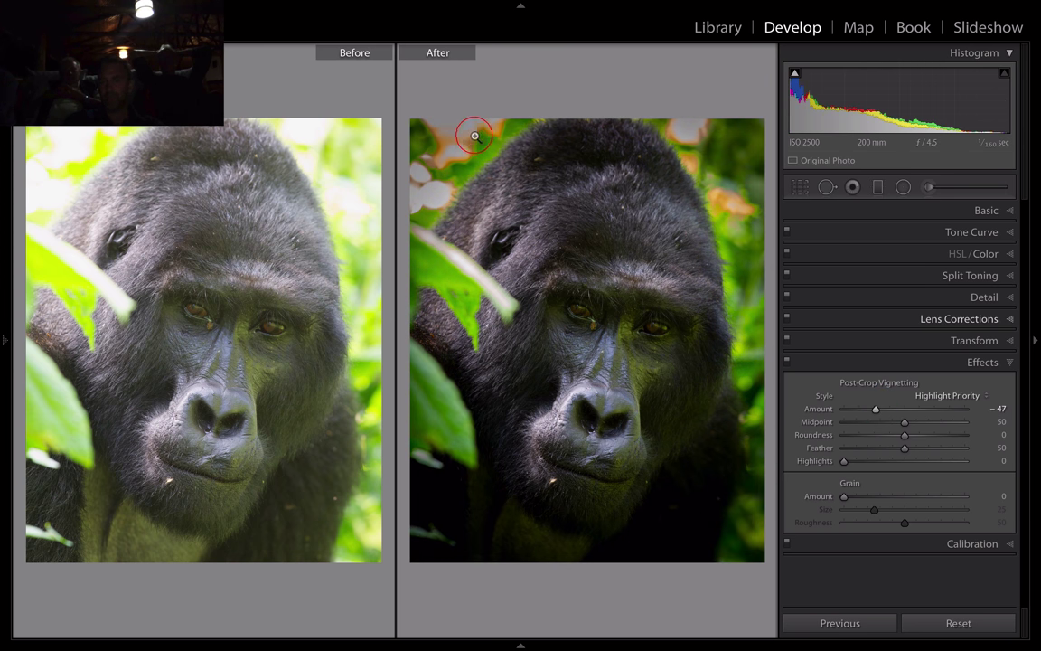
pyautogui.moveTo(875, 411); pyautogui.dragTo(898, 414)
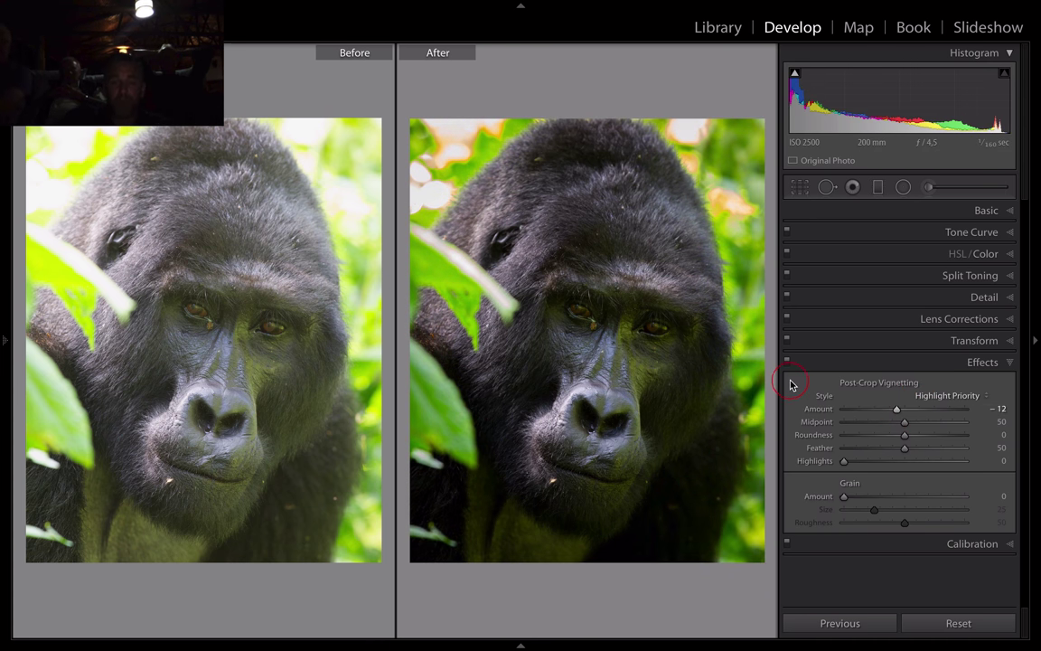
pyautogui.doubleClick(899, 413)
# Step: Recrop the gorilla portrait to a 1 x 1 aspect, trimming the top of the head, and apply the crop
pyautogui.press('r')
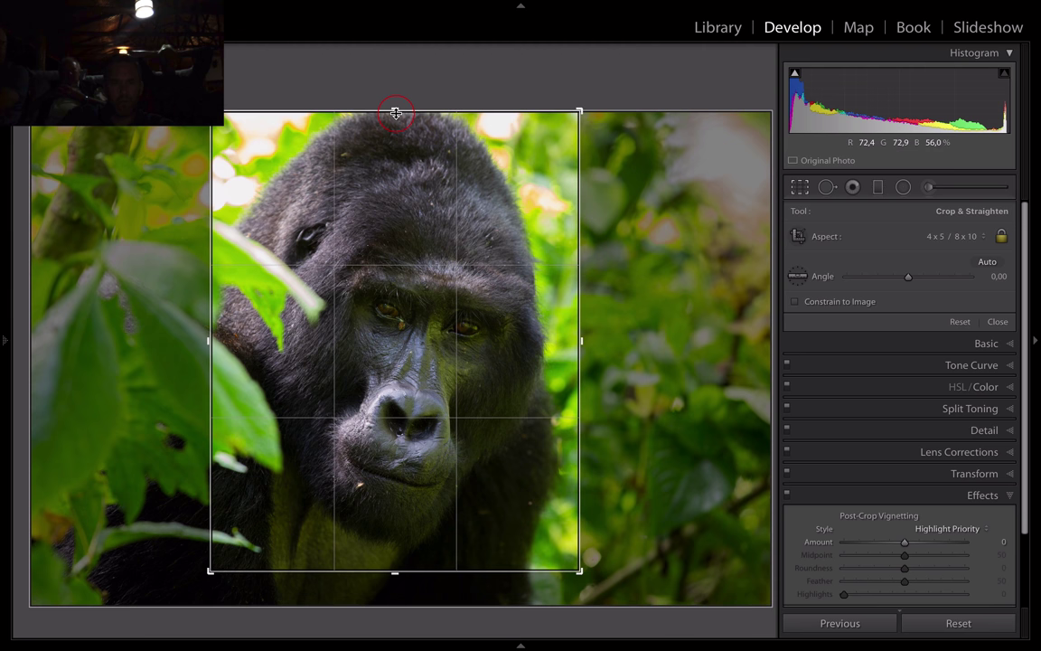
pyautogui.press('a')
pyautogui.moveTo(395, 110); pyautogui.dragTo(396, 156)
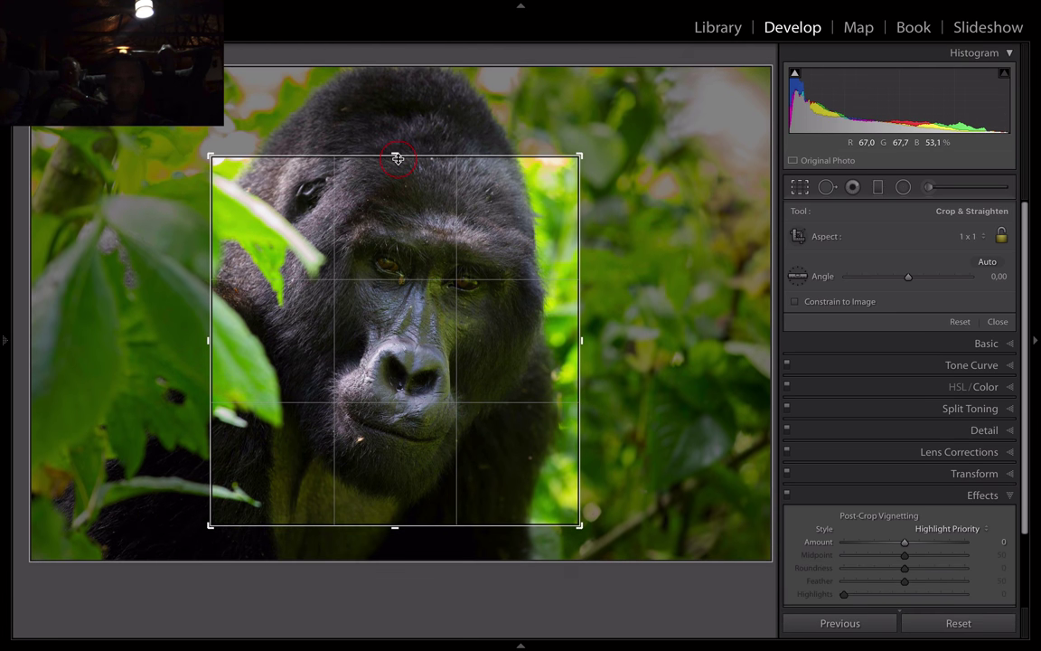
pyautogui.press('Return')
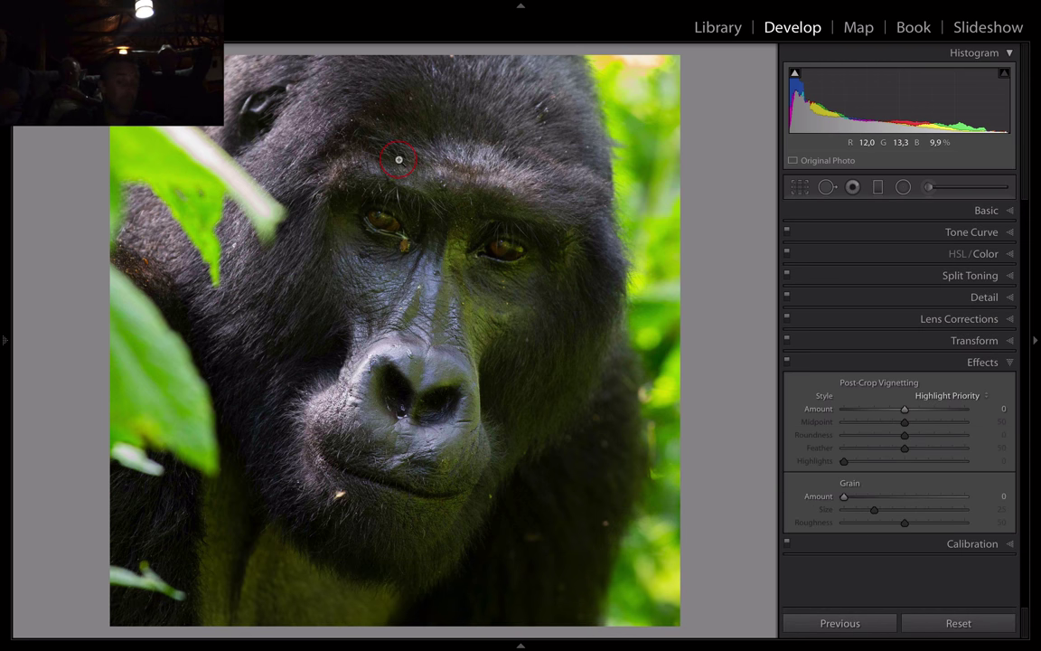
# Step: Tighten the 1 x 1 crop around the gorilla's face, reposition the photo inside the frame and apply it
pyautogui.press('r')
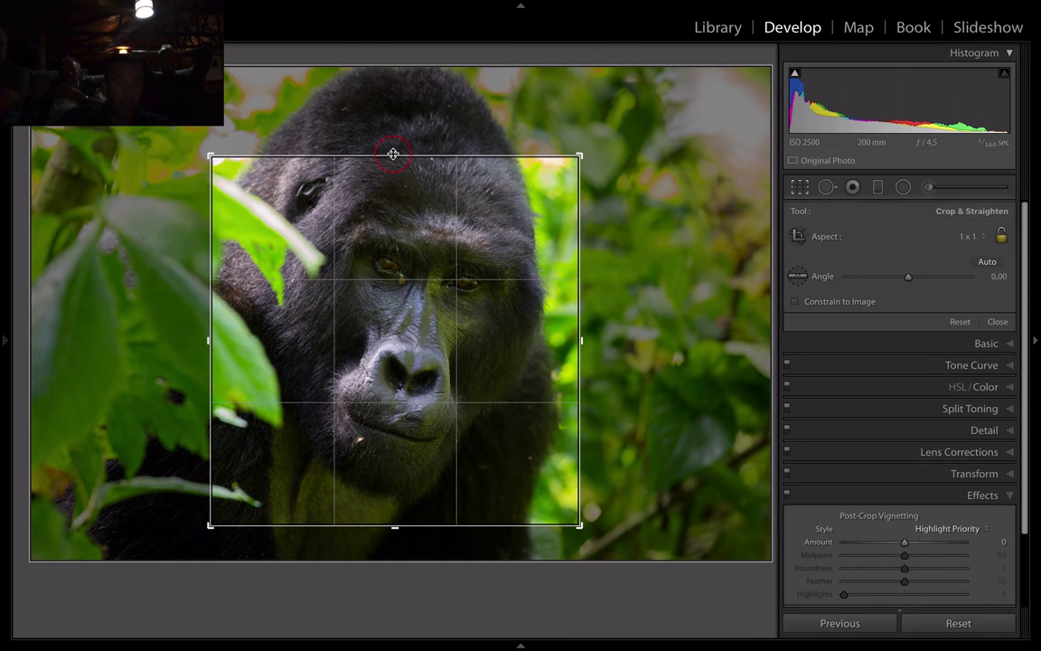
pyautogui.click(988, 239)
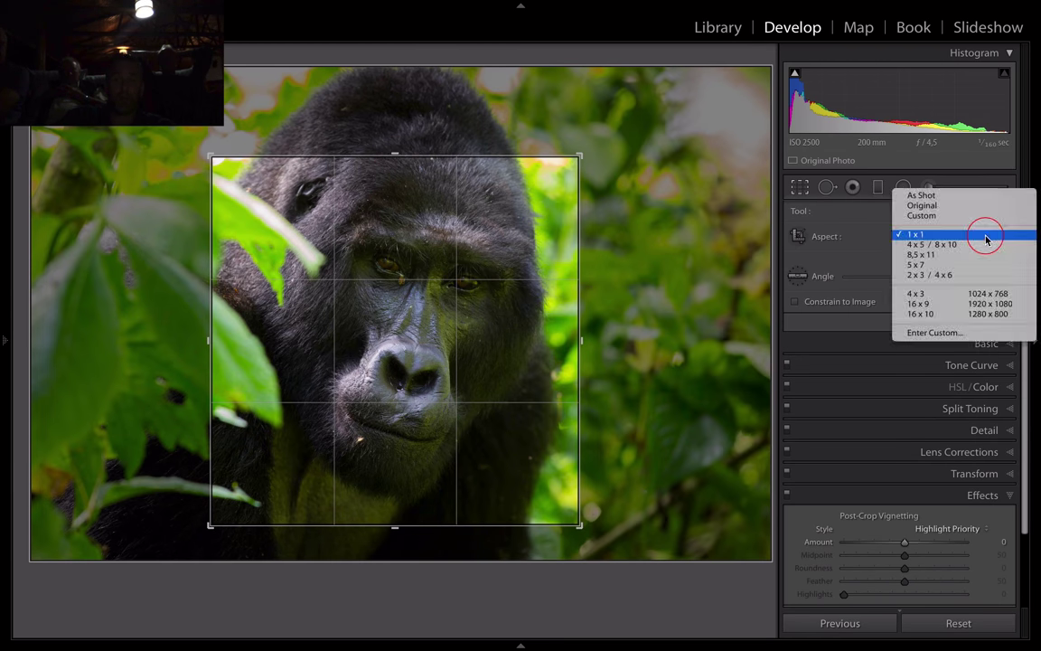
pyautogui.click(979, 232)
pyautogui.moveTo(534, 305); pyautogui.dragTo(527, 317)
pyautogui.moveTo(578, 158); pyautogui.dragTo(565, 173)
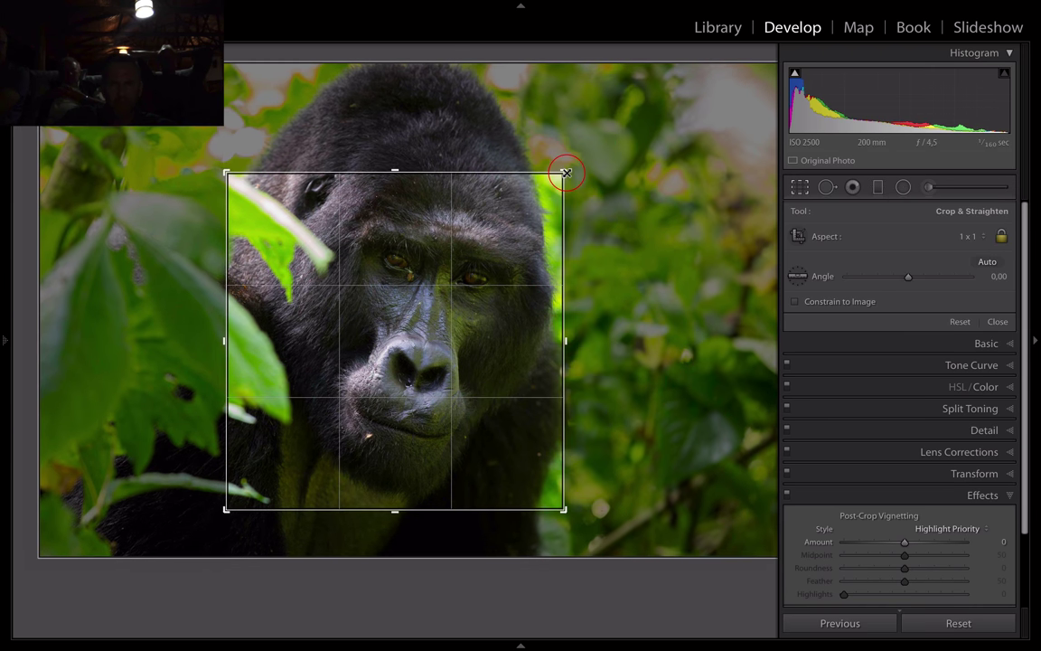
pyautogui.moveTo(453, 342); pyautogui.dragTo(445, 344)
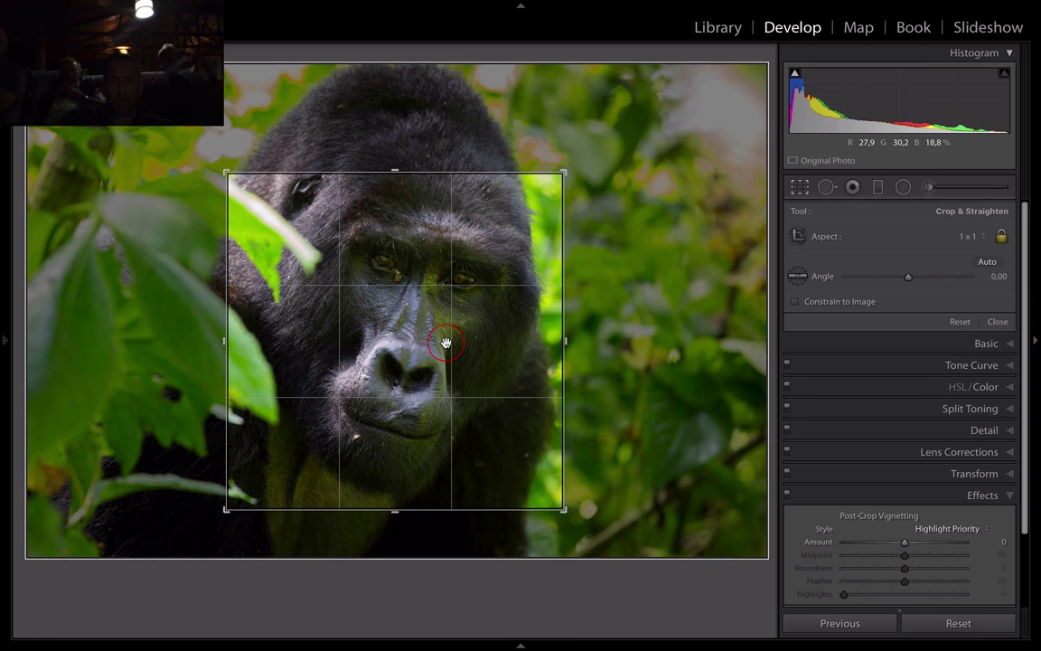
pyautogui.press('Return')
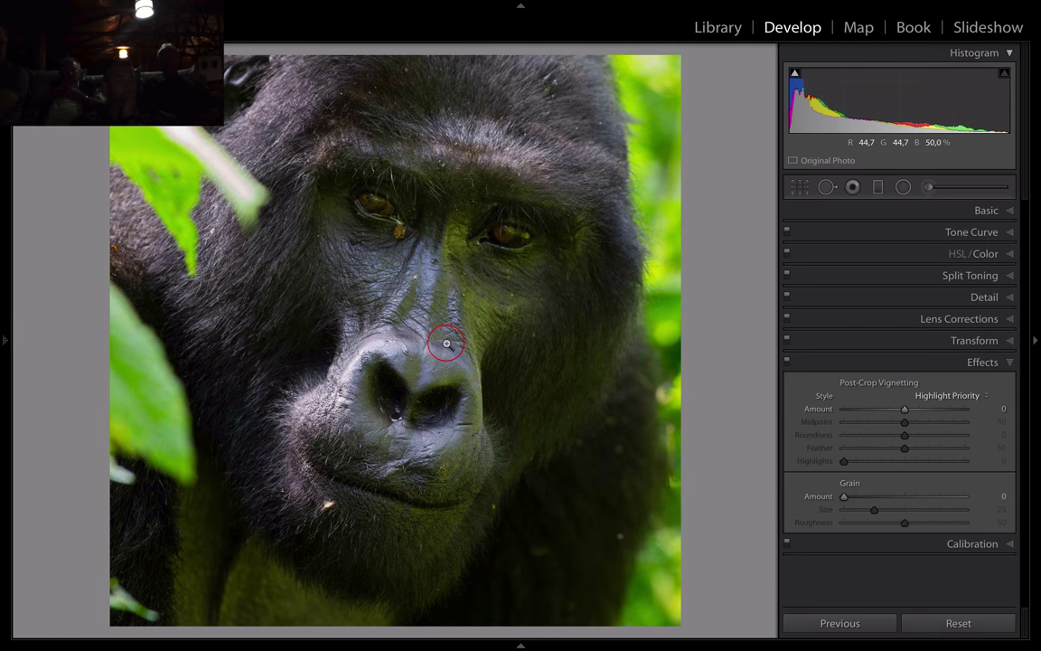
# Step: Compare the square-cropped portrait side by side with its unedited version
pyautogui.press('y')
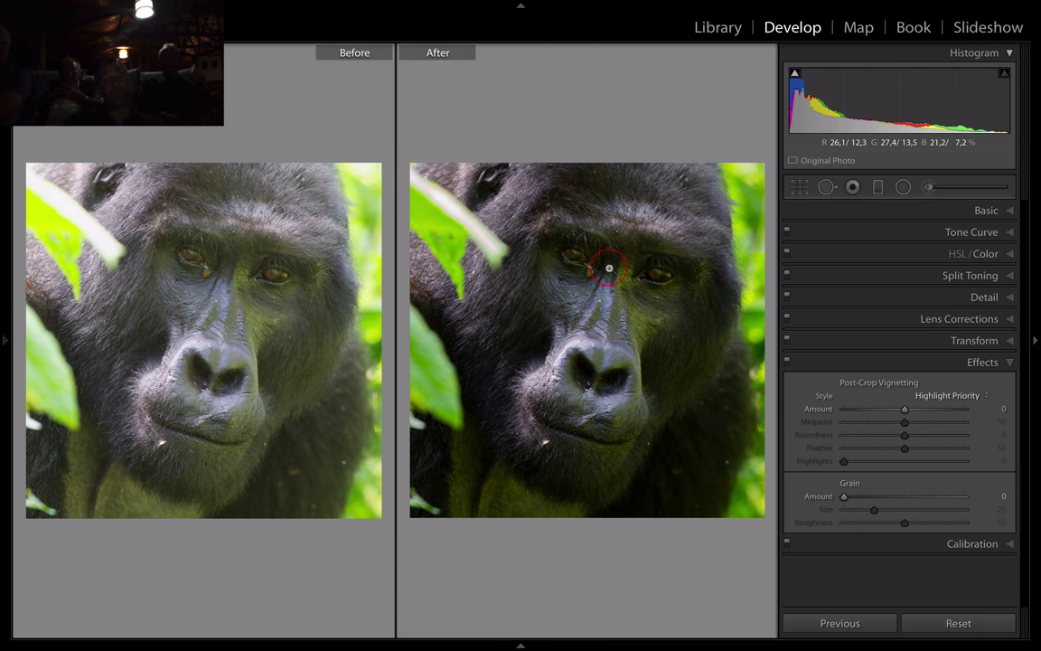
pyautogui.click(609, 269)
pyautogui.click(610, 274)
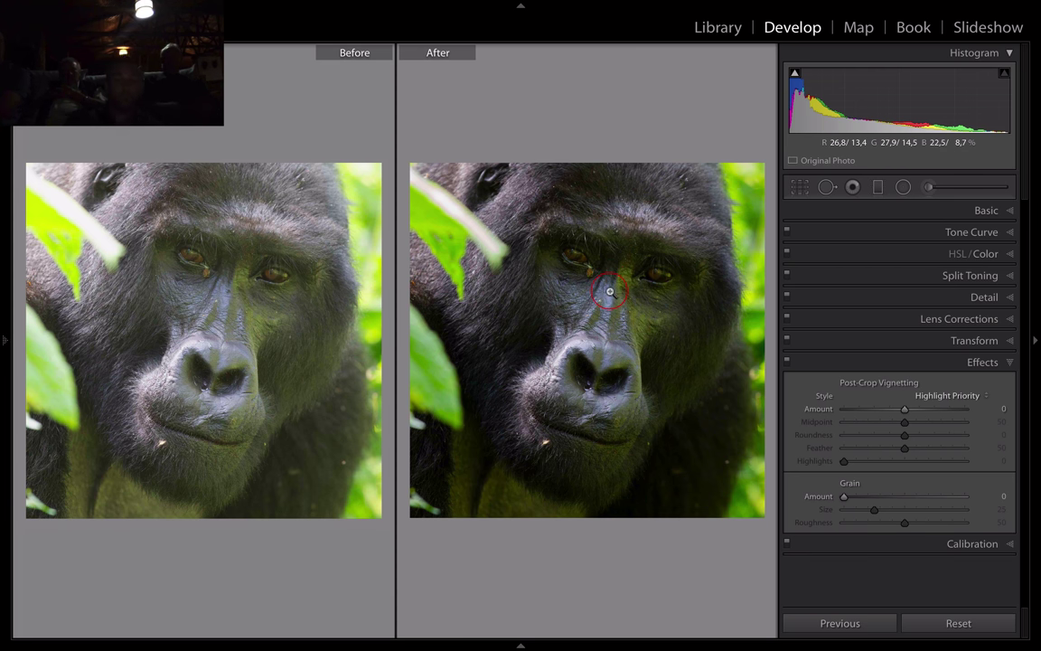
# Step: Return to the Library grid and open photo _EC51132 in the single-image view
pyautogui.press('g')
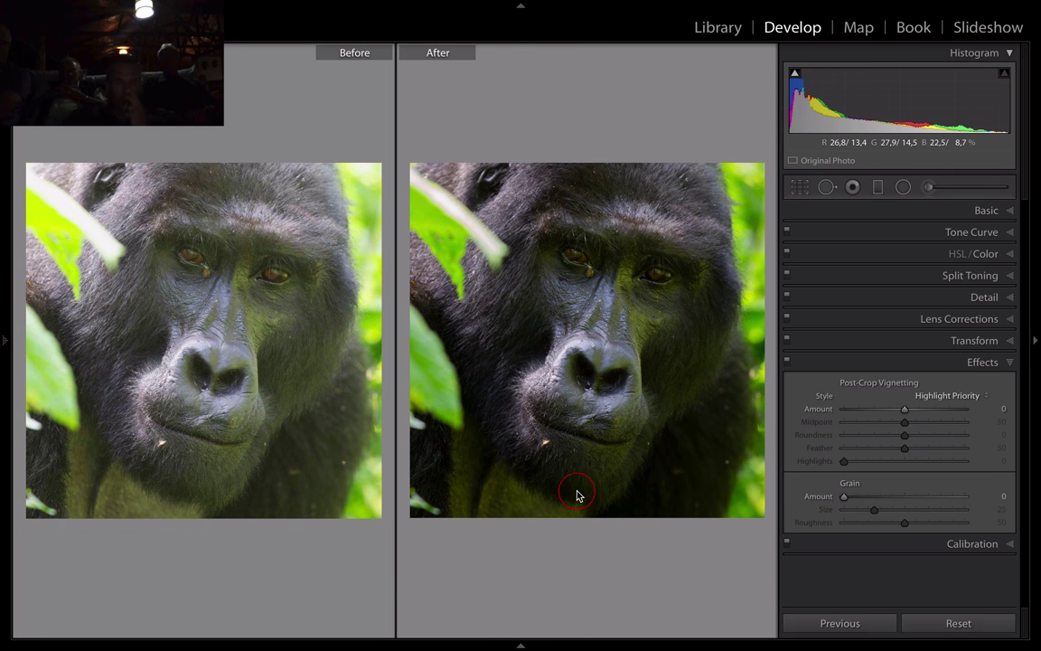
pyautogui.press('g')
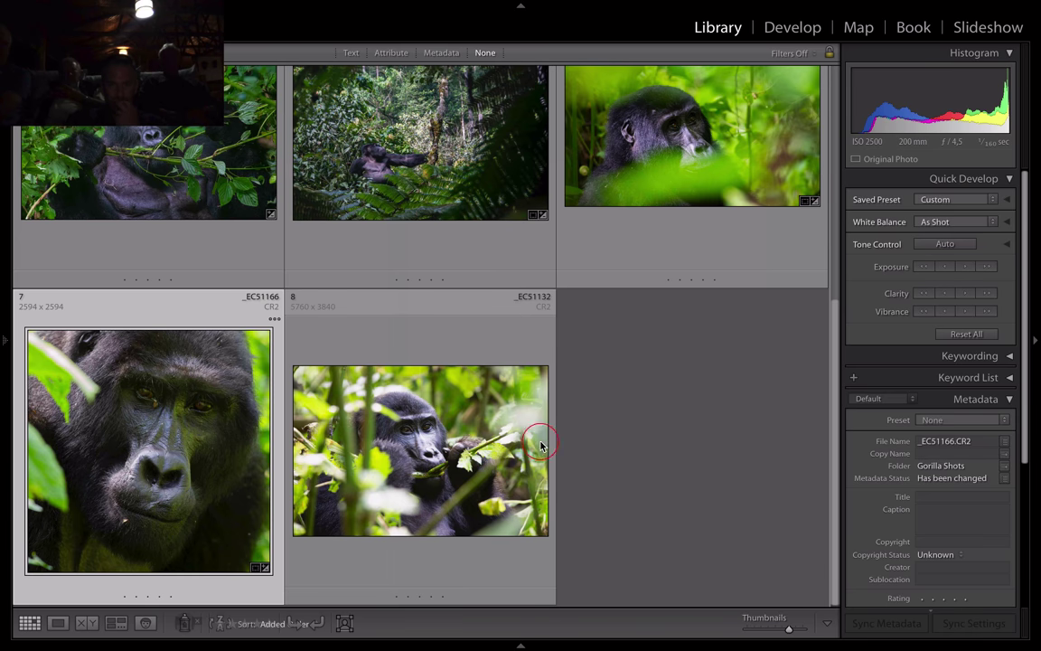
pyautogui.click(443, 451)
pyautogui.doubleClick(442, 452)
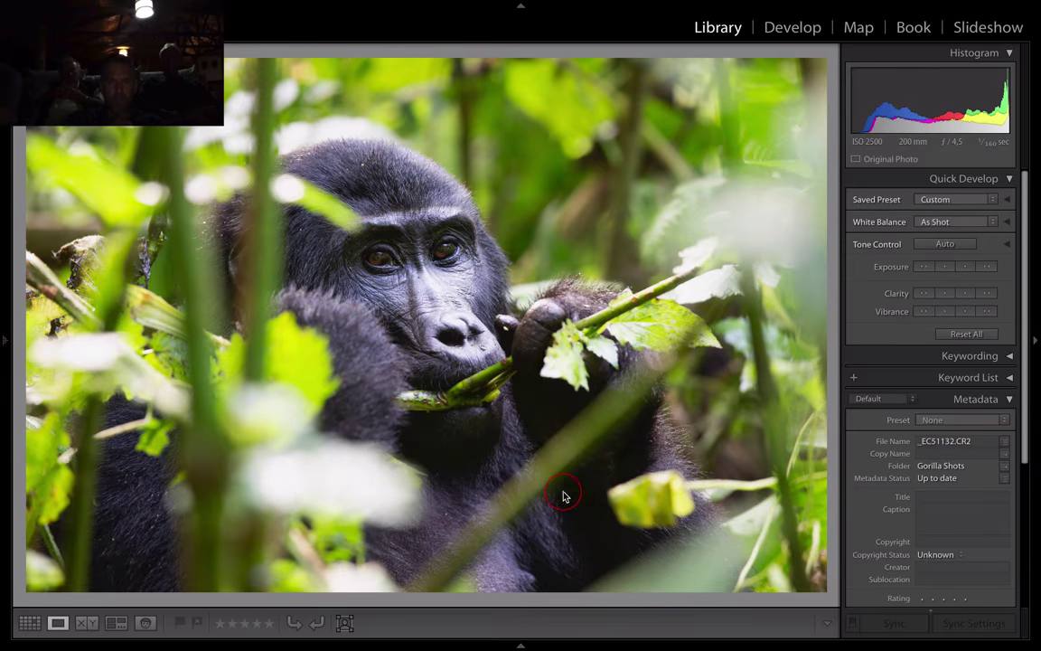
pyautogui.hotkey('ctrl', 'Up')
pyautogui.click(494, 446)
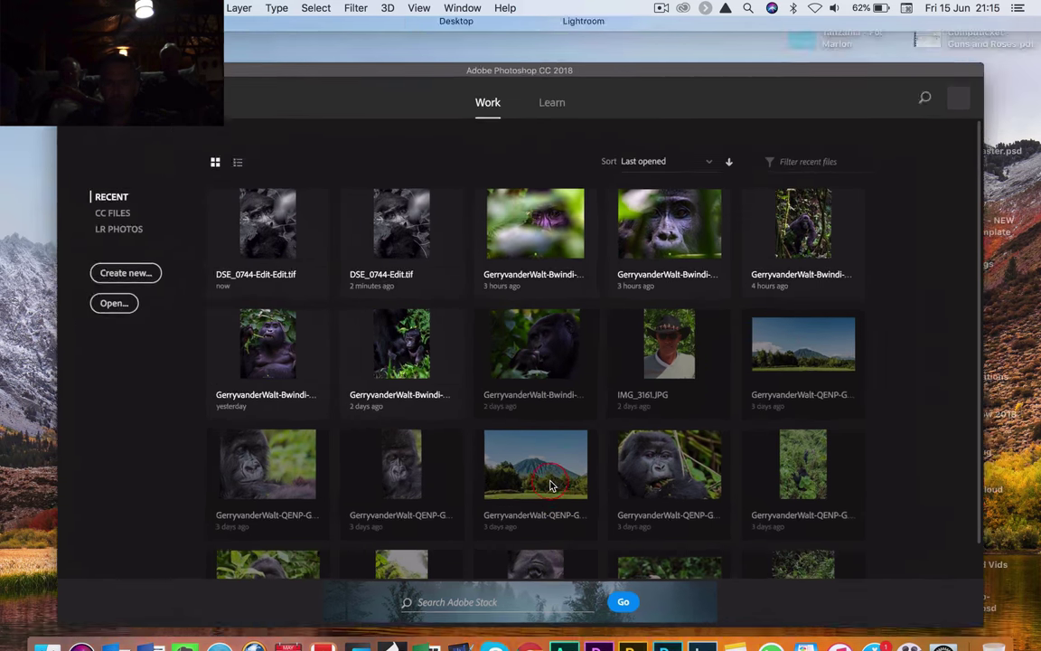
pyautogui.hotkey('ctrl', 'Up')
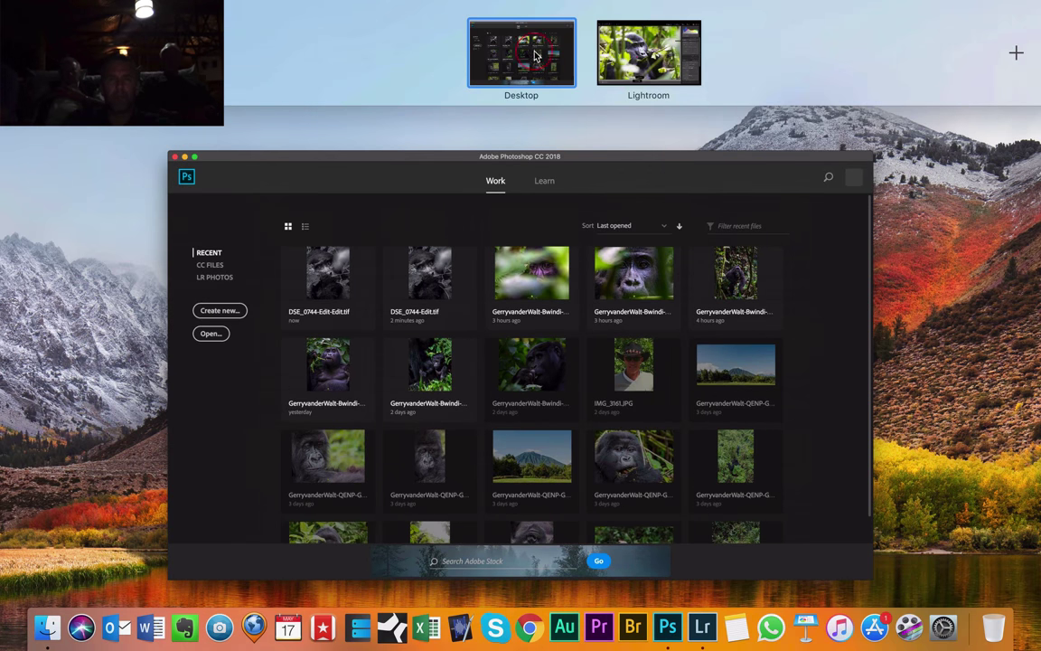
pyautogui.click(564, 11)
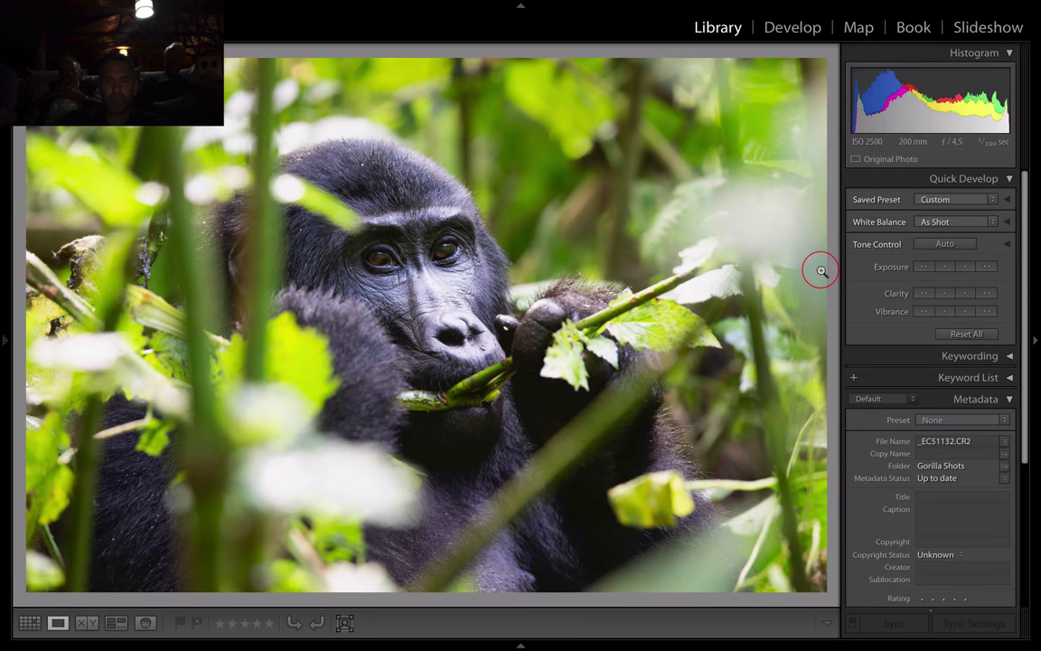
# Step: Crop _EC51132 slightly tighter at the original aspect ratio, trimming its left and lower edges, and apply the crop
pyautogui.press('r')
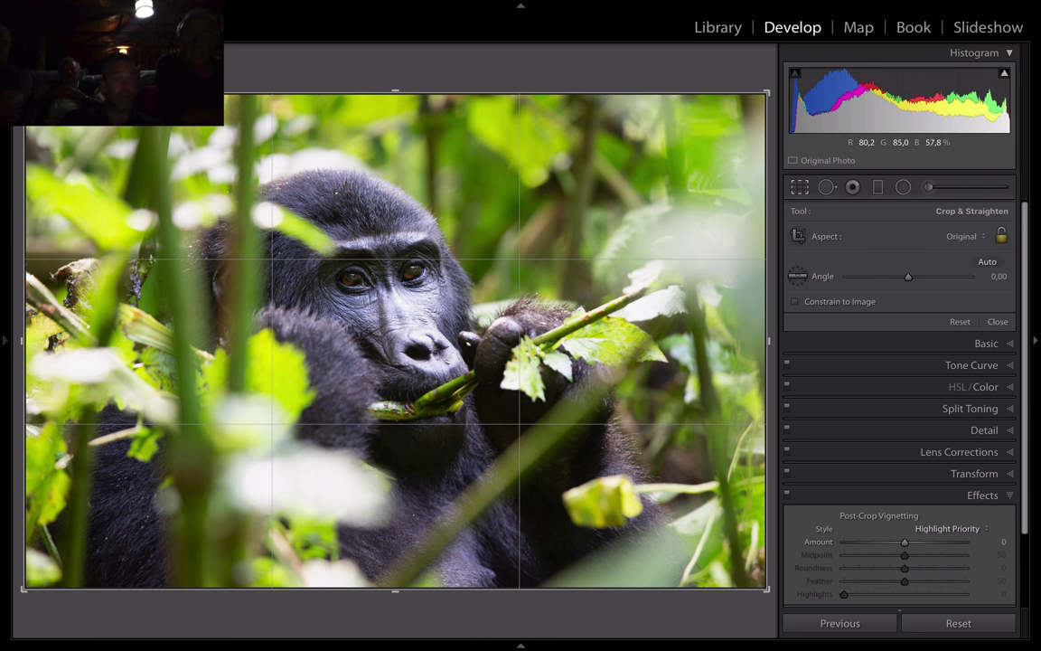
pyautogui.moveTo(23, 588); pyautogui.dragTo(45, 575)
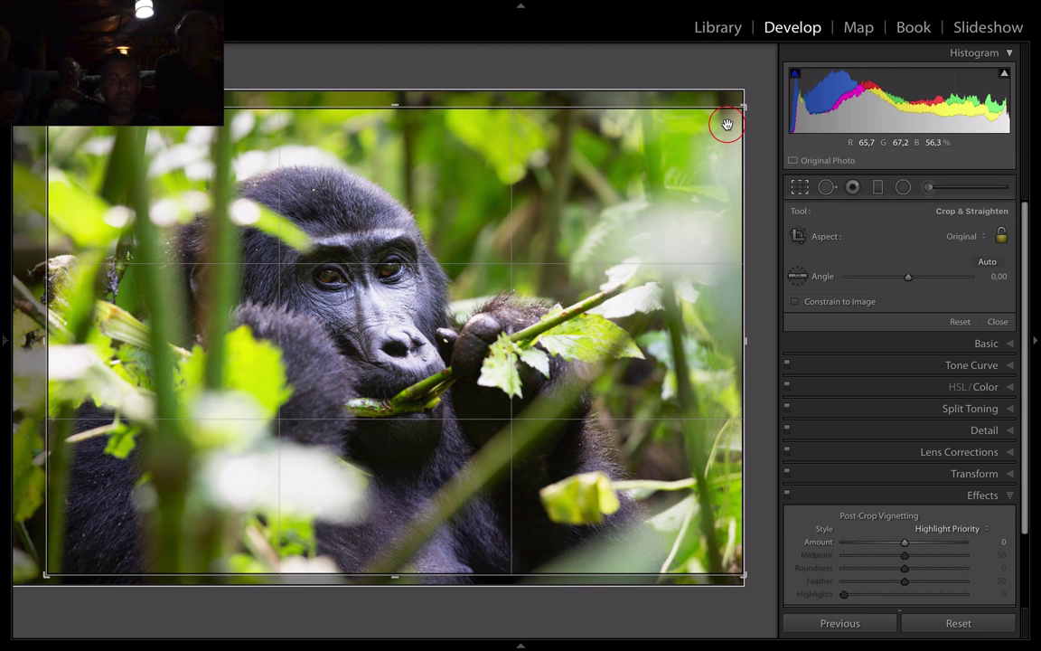
pyautogui.press('Return')
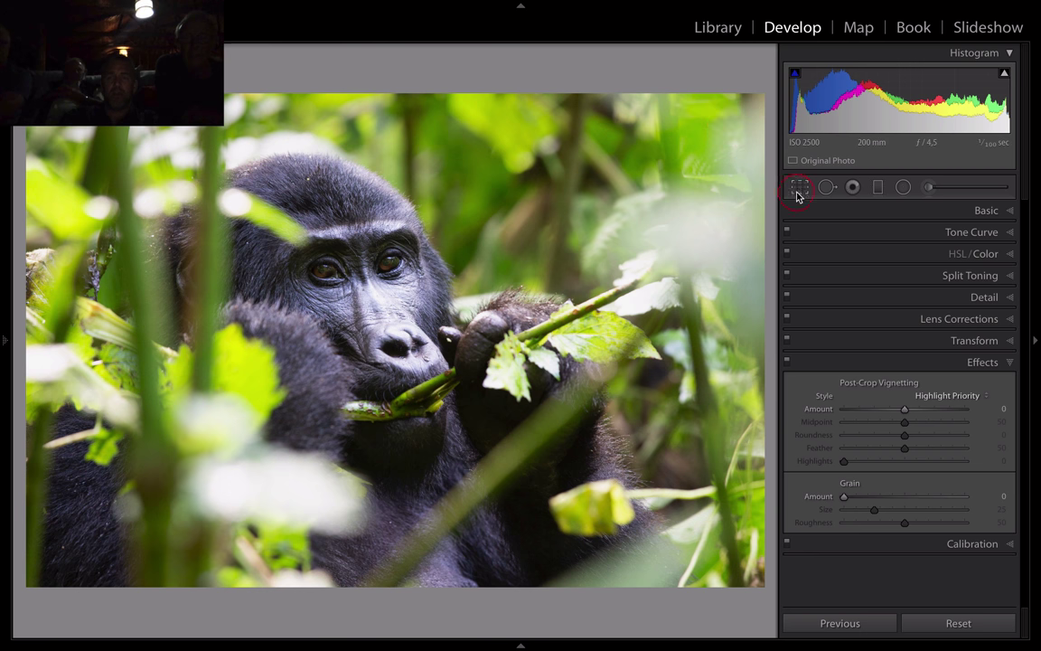
# Step: Set Blacks to -10, checking the shadow clipping preview, and Highlights to -79
pyautogui.click(983, 202)
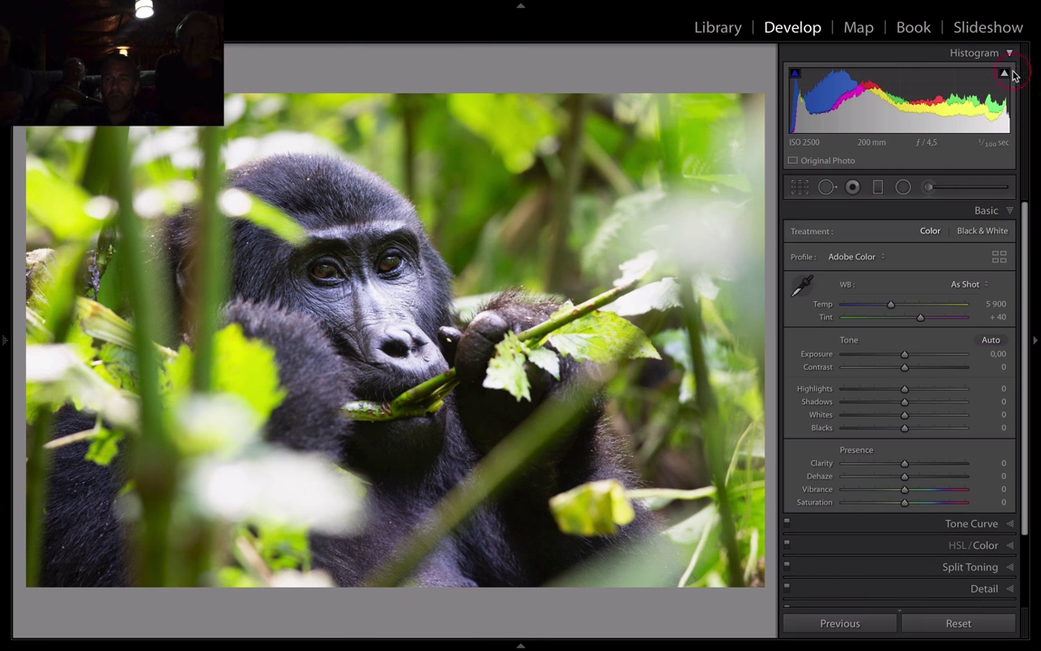
pyautogui.keyDown('alt'); pyautogui.click(906, 429); pyautogui.keyUp('alt')
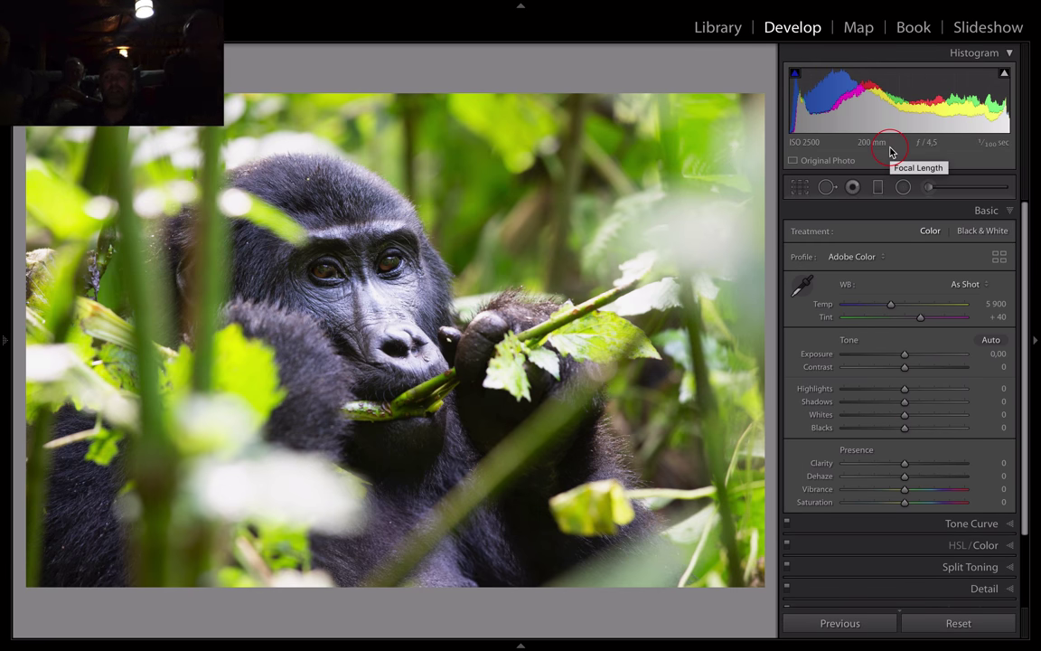
pyautogui.keyDown('alt'); pyautogui.click(905, 427); pyautogui.keyUp('alt')
pyautogui.moveTo(906, 430)
pyautogui.mouseDown()
pyautogui.moveTo(844, 428)
pyautogui.moveTo(971, 425)
pyautogui.moveTo(905, 418)
pyautogui.mouseUp()
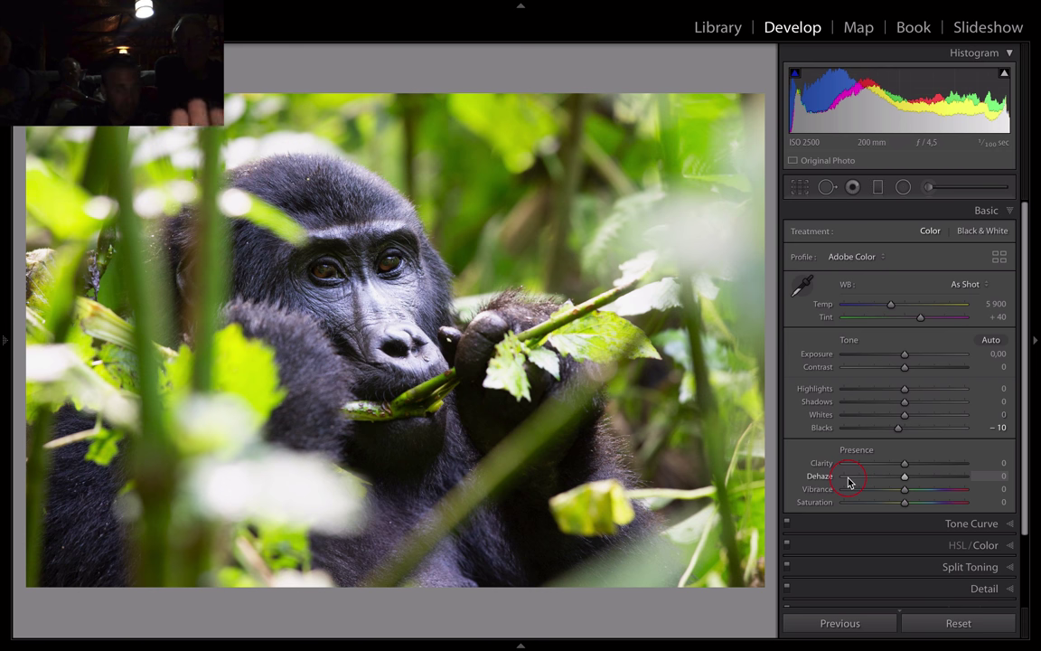
pyautogui.moveTo(904, 389); pyautogui.dragTo(856, 391)
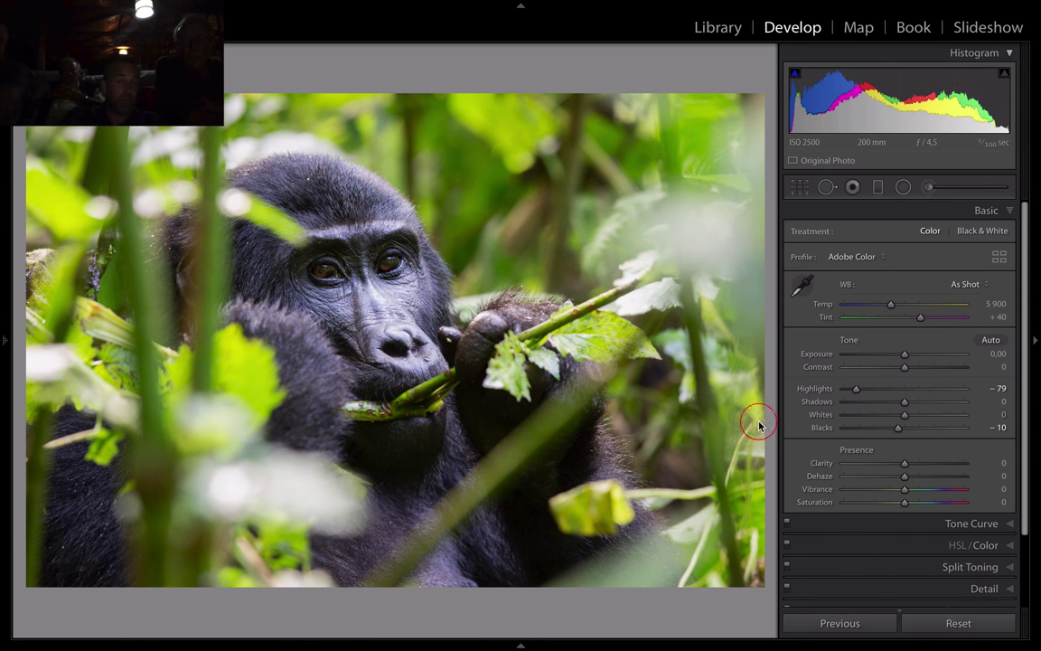
# Step: Set Contrast to +10, Exposure to -0,30, Clarity to +12, Dehaze to +9, Vibrance to +8 and Saturation to +7
pyautogui.moveTo(905, 367)
pyautogui.mouseDown()
pyautogui.moveTo(936, 371)
pyautogui.moveTo(911, 371)
pyautogui.mouseUp()
pyautogui.click(905, 355)
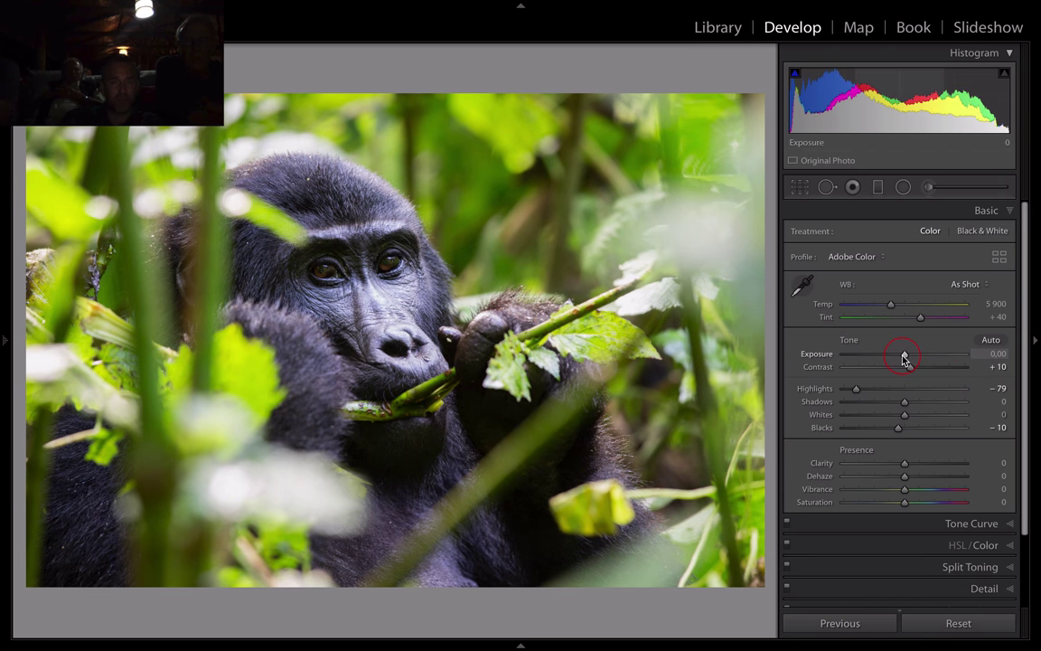
pyautogui.moveTo(904, 358); pyautogui.dragTo(900, 359)
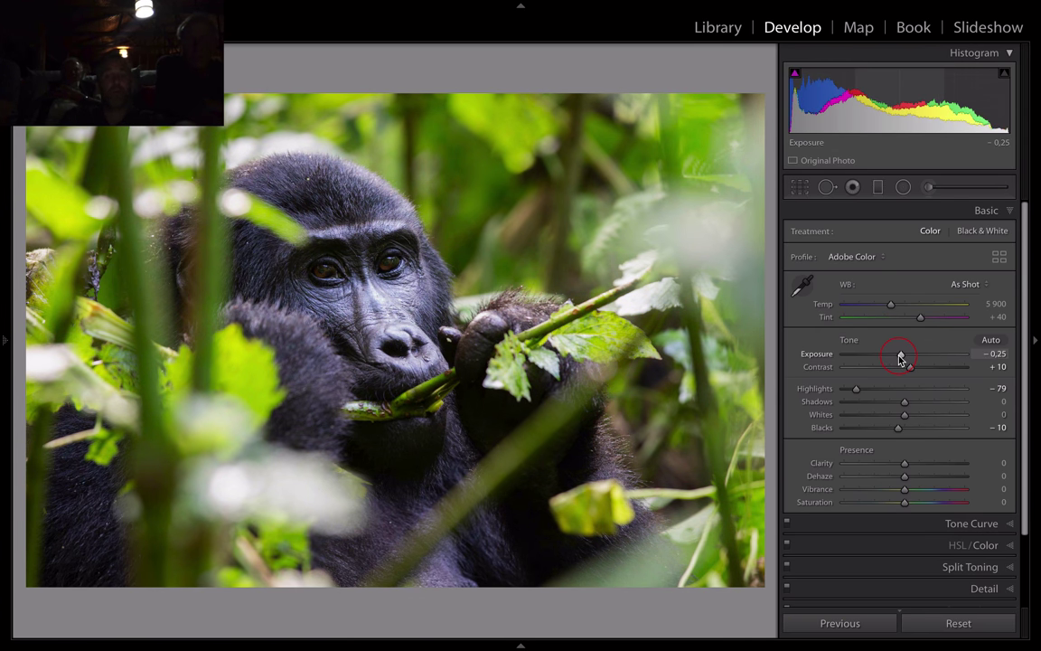
pyautogui.moveTo(900, 359); pyautogui.dragTo(899, 356)
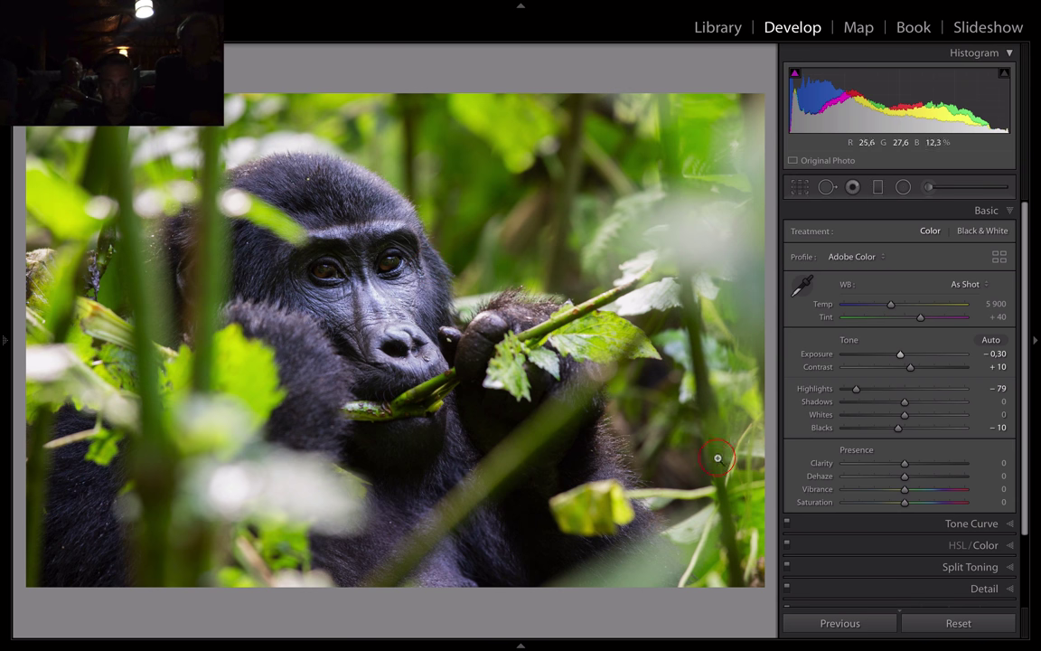
pyautogui.moveTo(907, 466); pyautogui.dragTo(909, 505)
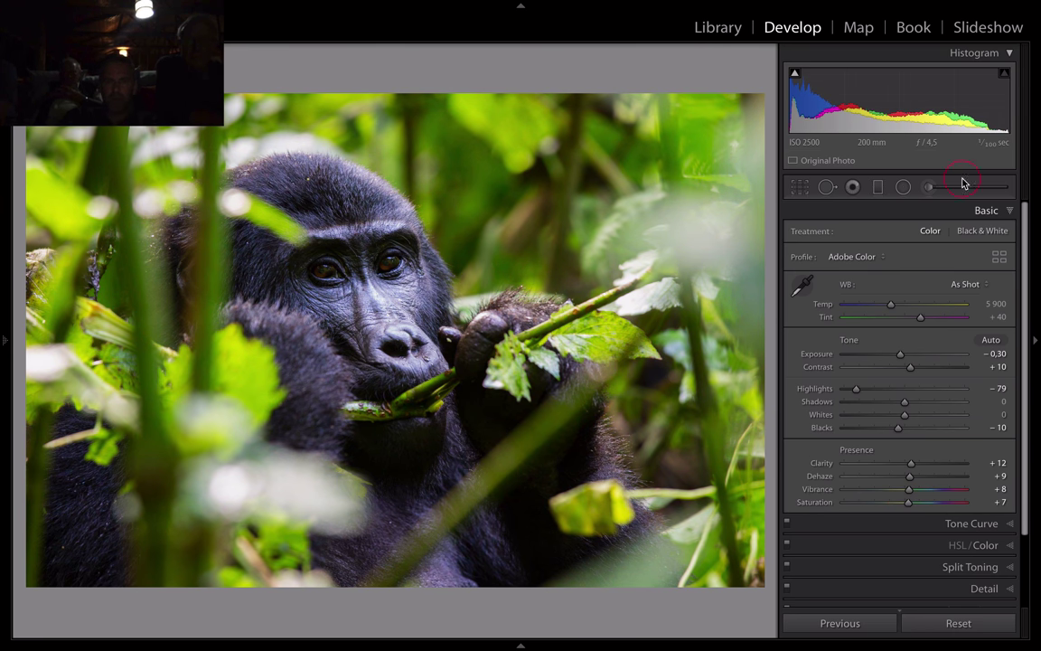
# Step: Add an inverted radial filter as a wide ellipse over the gorilla's eyes, with Feather 82 and Shadows 68
pyautogui.click(902, 188)
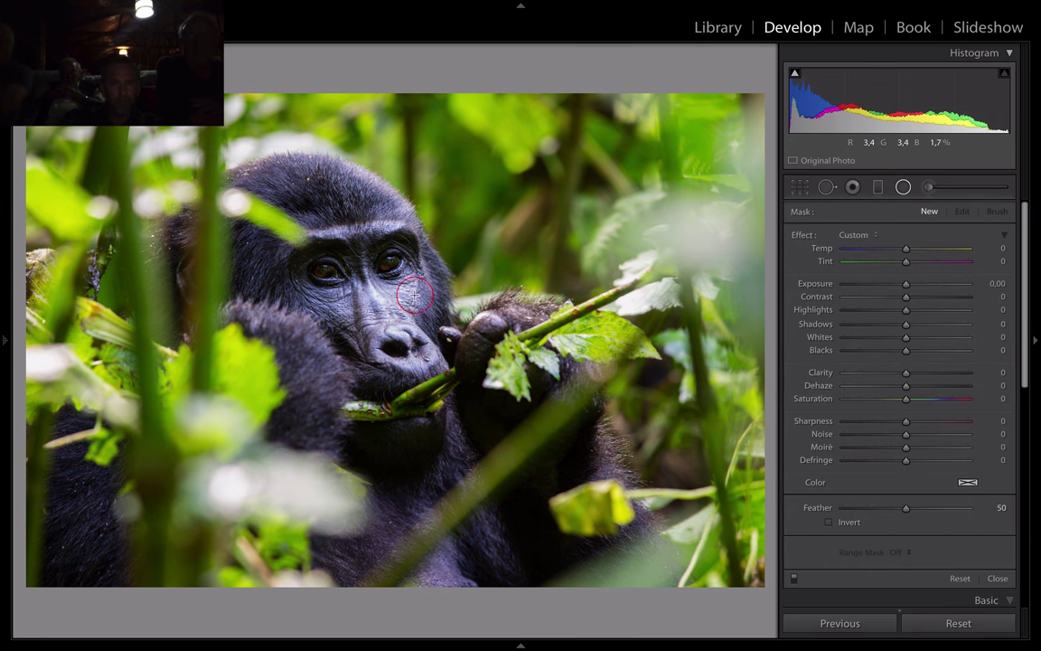
pyautogui.moveTo(342, 269); pyautogui.dragTo(437, 315)
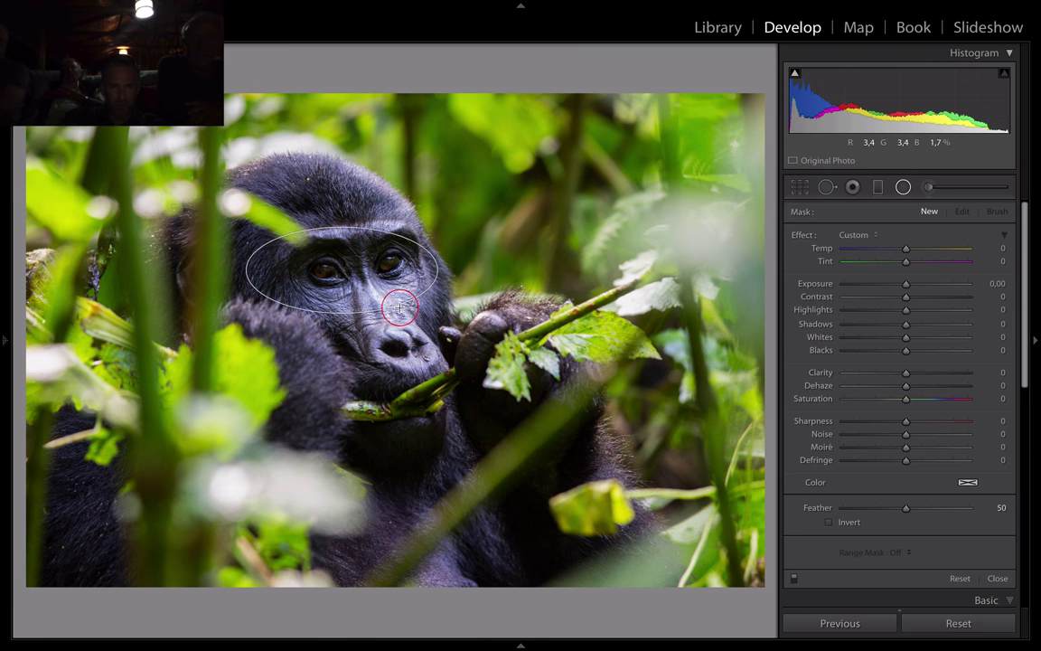
pyautogui.click(342, 270)
pyautogui.moveTo(354, 269); pyautogui.dragTo(357, 264)
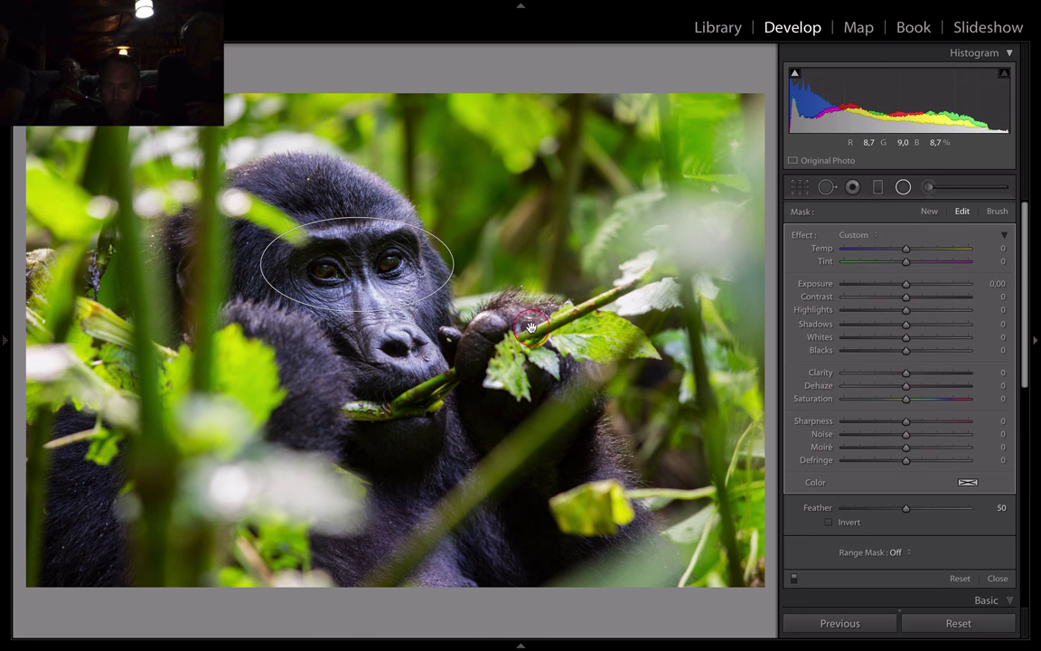
pyautogui.click(945, 507)
pyautogui.click(846, 522)
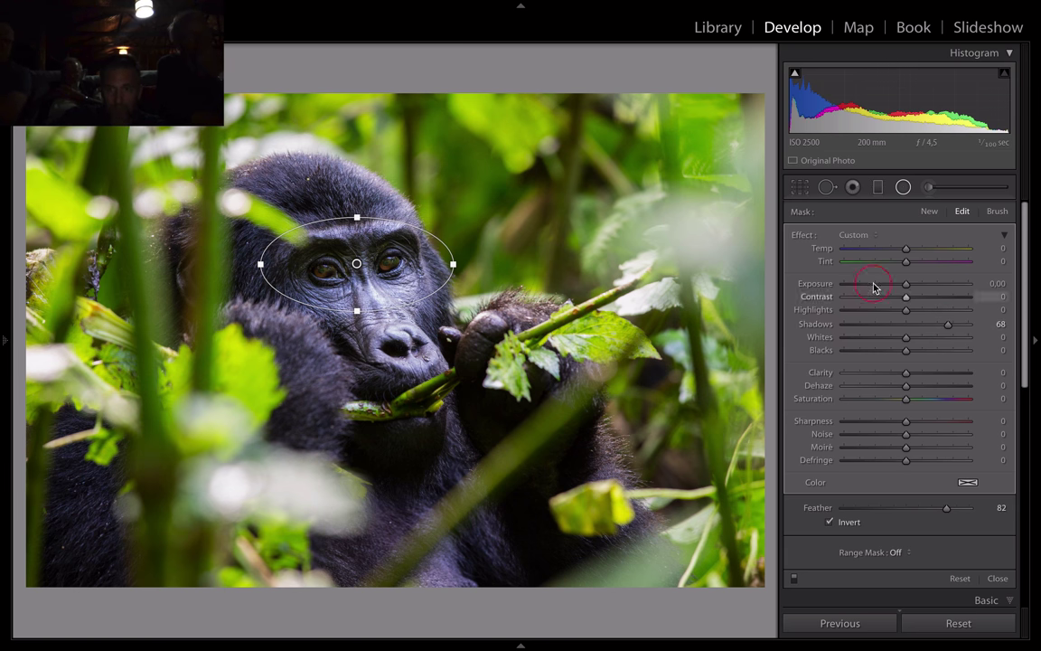
# Step: Add a second radial filter around the gorilla's head, affecting the outside, with Feather 74, and show its mask overlay
pyautogui.click(903, 188)
pyautogui.click(903, 187)
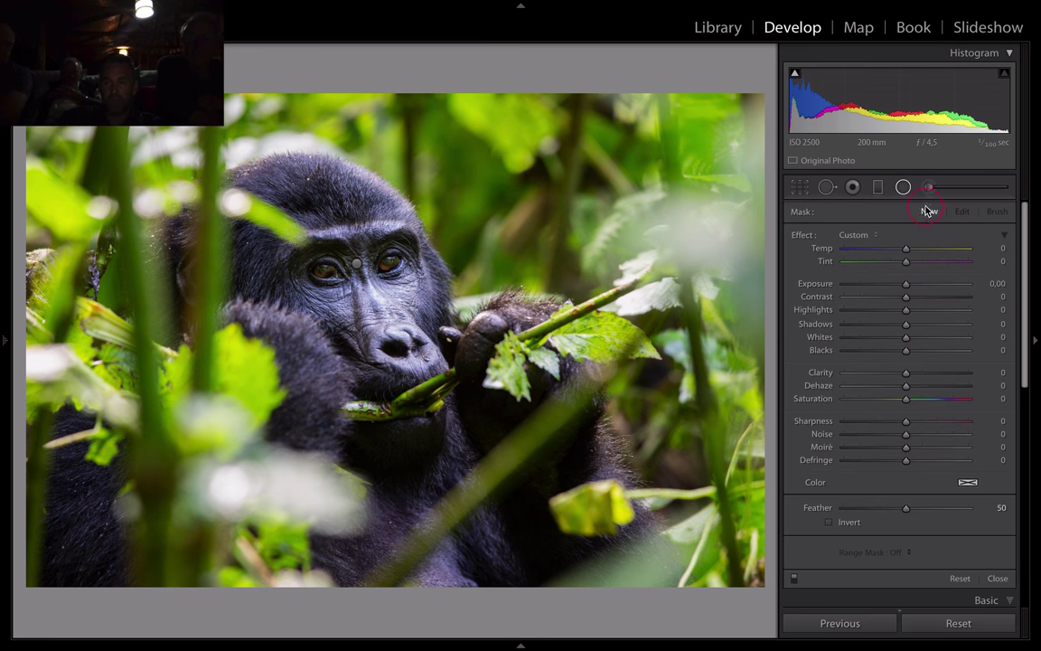
pyautogui.moveTo(371, 308); pyautogui.dragTo(500, 460)
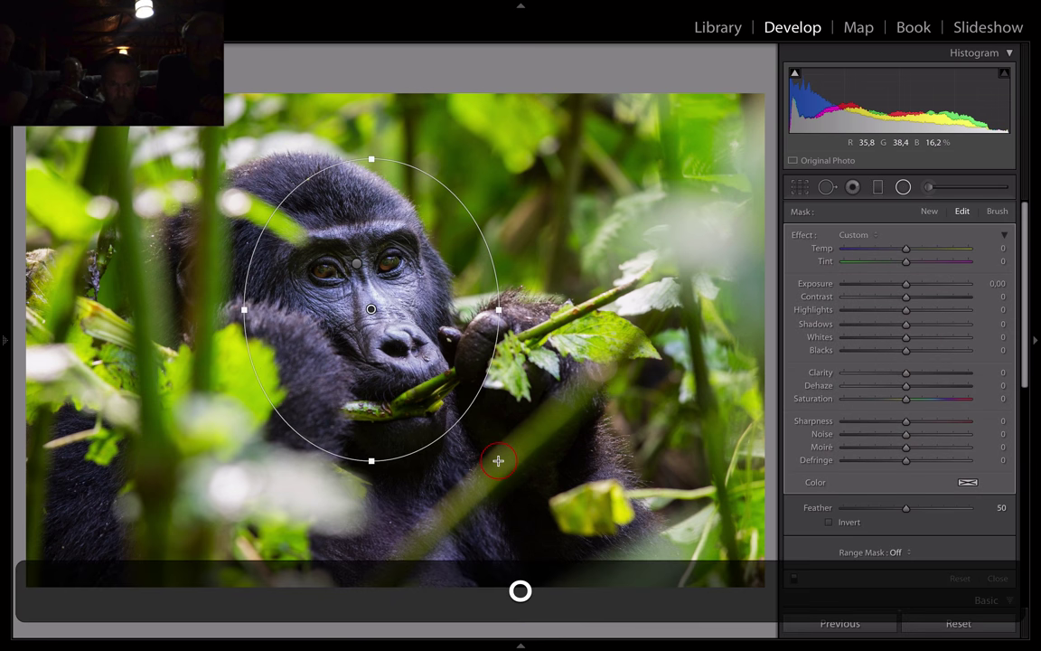
pyautogui.press('o')
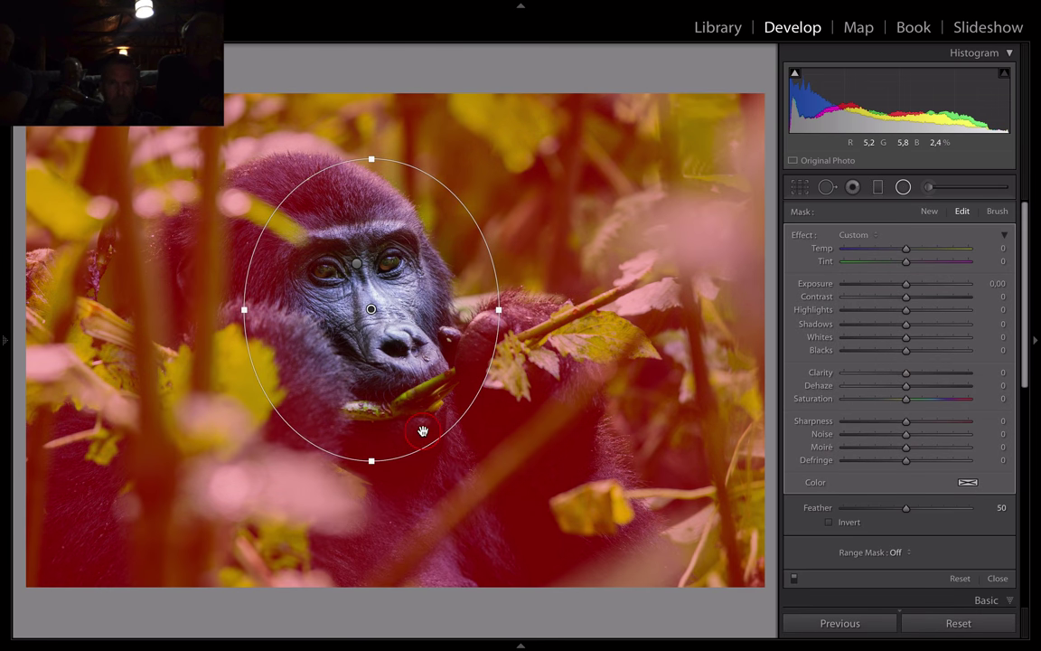
pyautogui.click(937, 512)
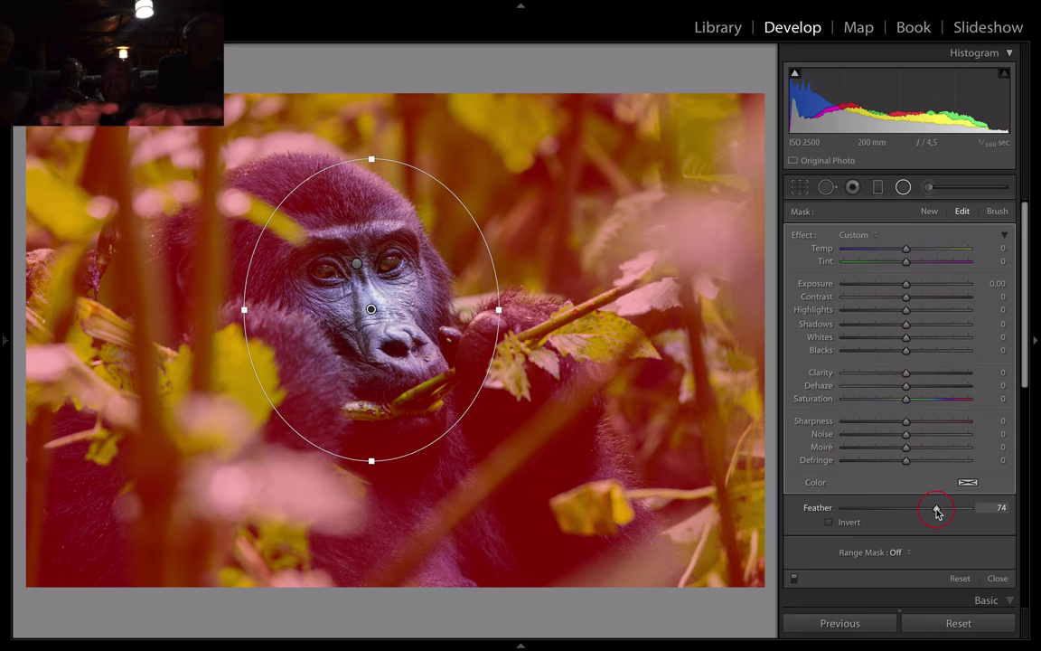
# Step: Enlarge the radial filter ellipse around the gorilla's head and hide its mask overlay
pyautogui.click(254, 317)
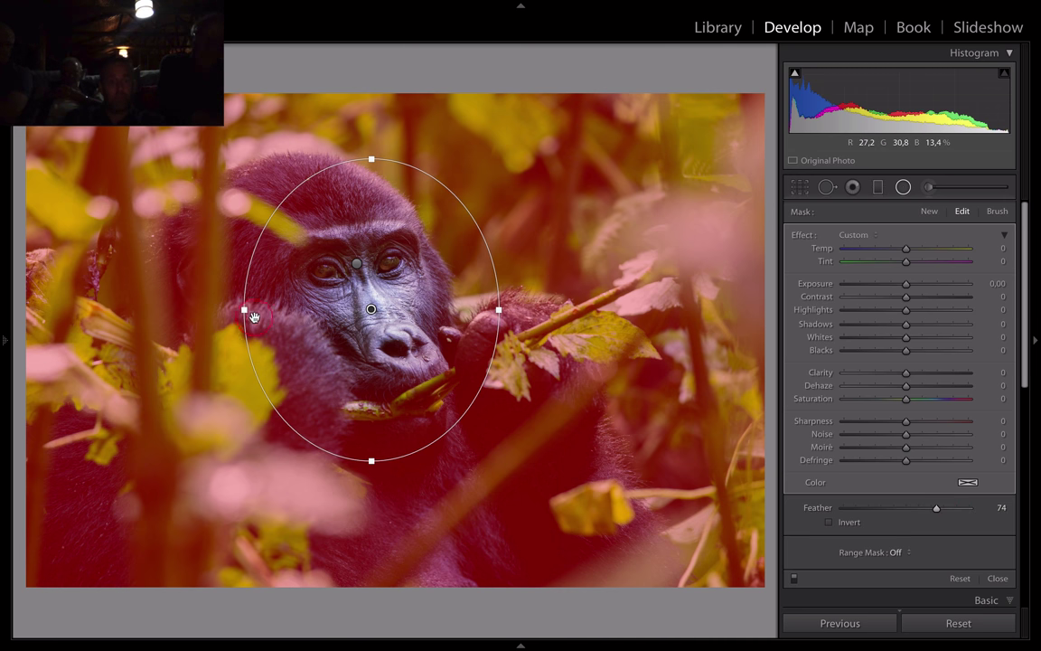
pyautogui.click(223, 308)
pyautogui.moveTo(371, 159); pyautogui.dragTo(372, 148)
pyautogui.click(941, 513)
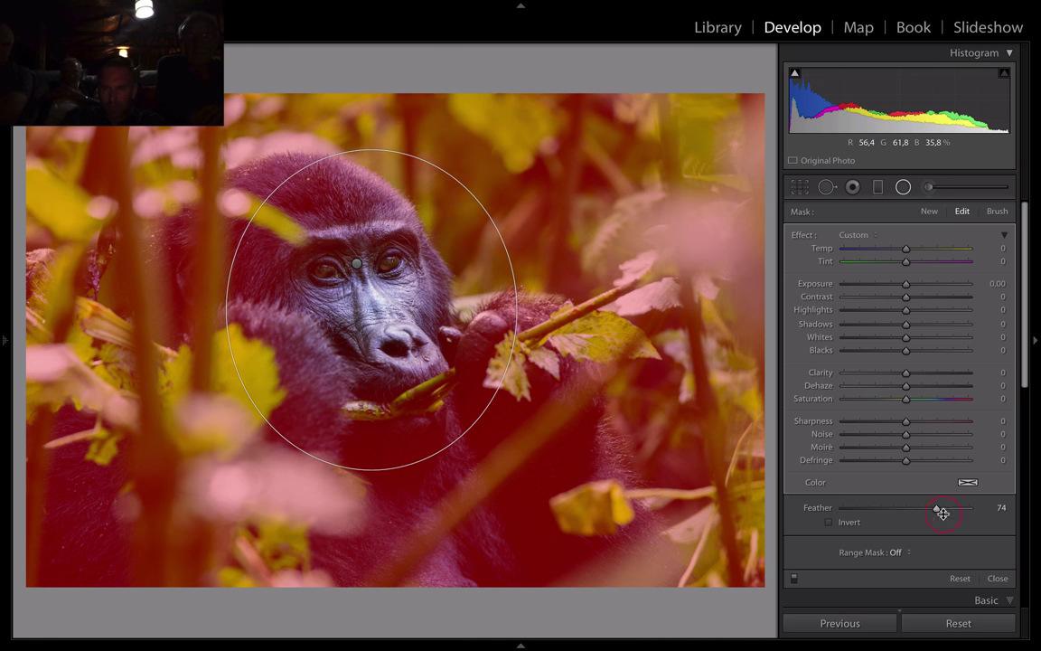
pyautogui.click(945, 569)
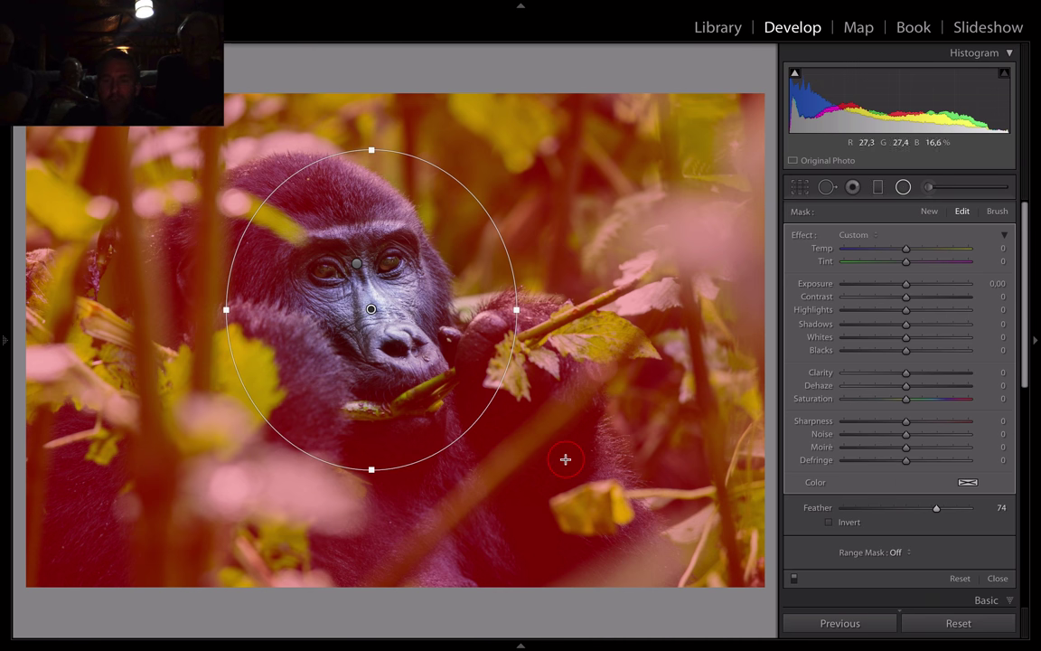
pyautogui.click(795, 379)
pyautogui.press('o')
# Step: Set the head radial filter's Exposure to -0,57 and Shadows to 29, and close the filter settings
pyautogui.moveTo(907, 283); pyautogui.dragTo(901, 286)
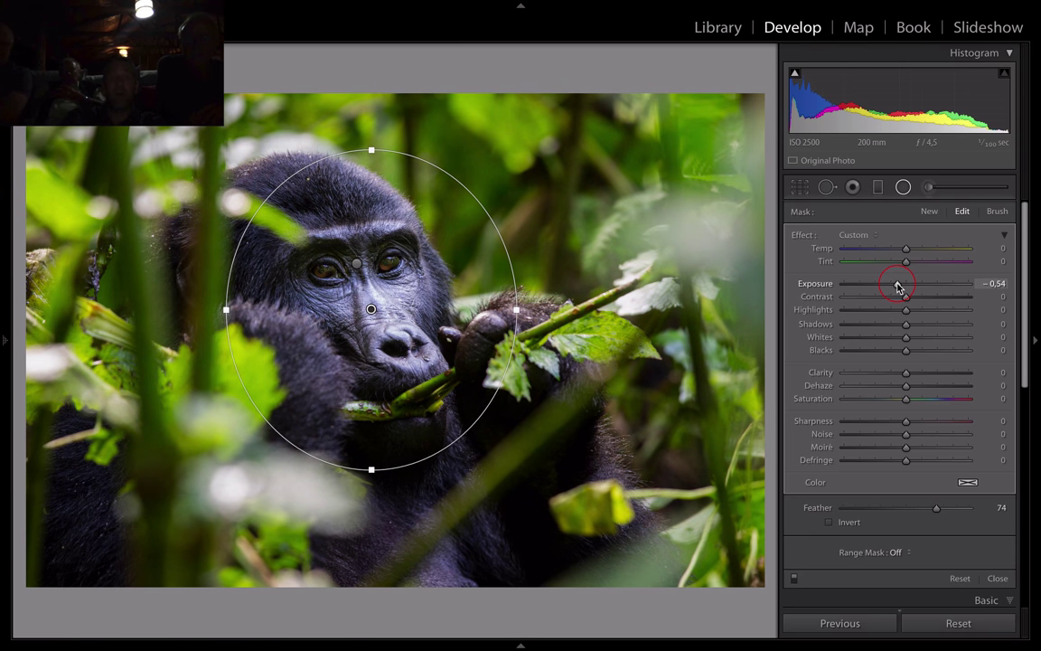
pyautogui.click(819, 308)
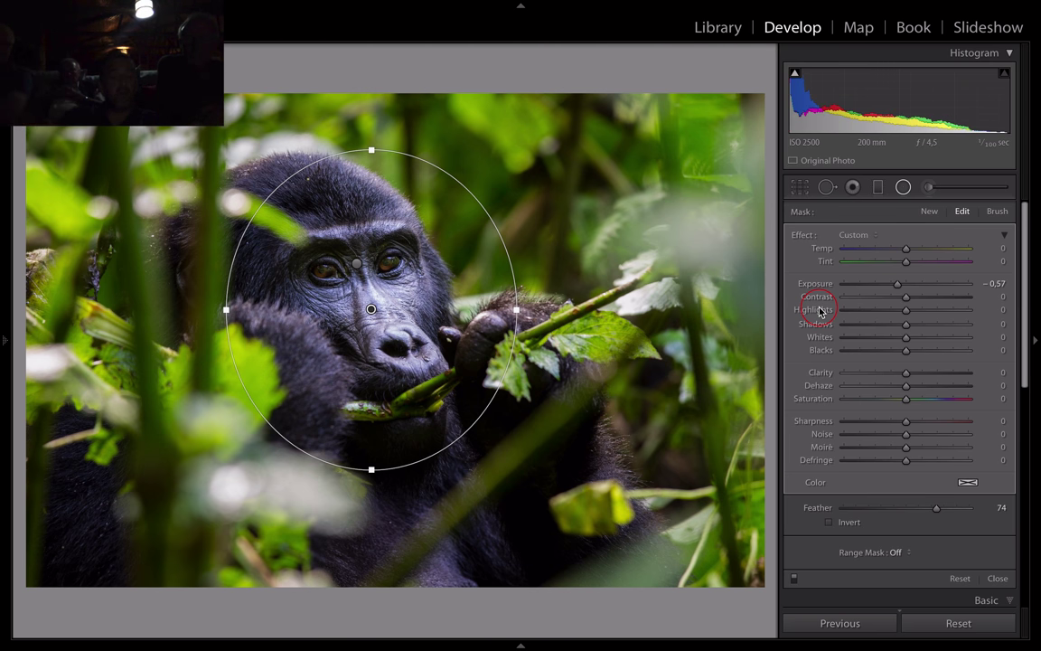
pyautogui.click(903, 348)
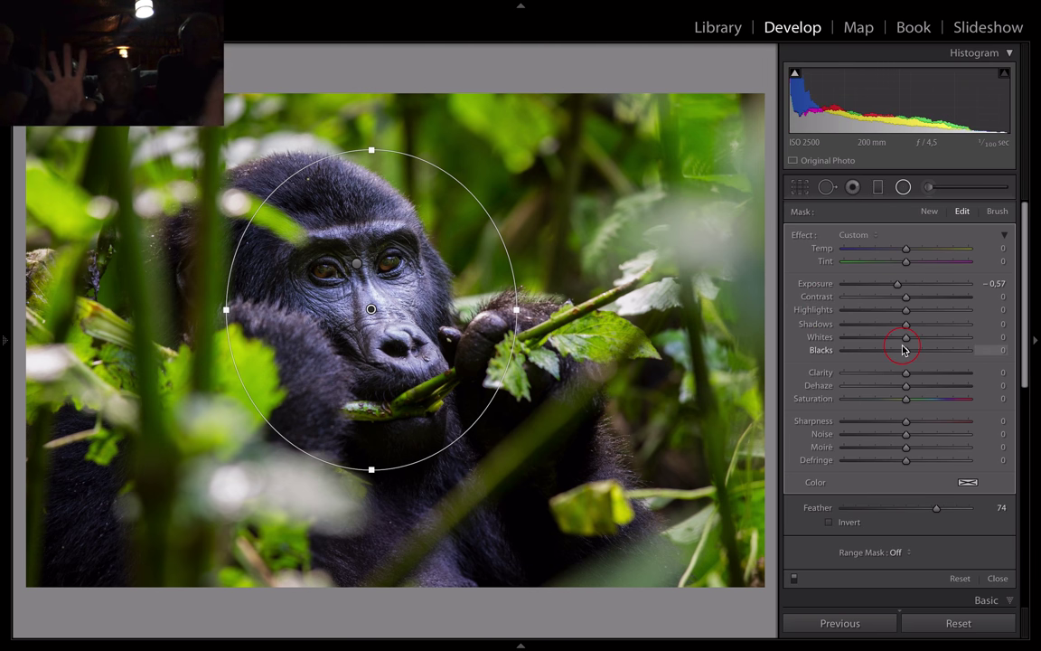
pyautogui.click(915, 329)
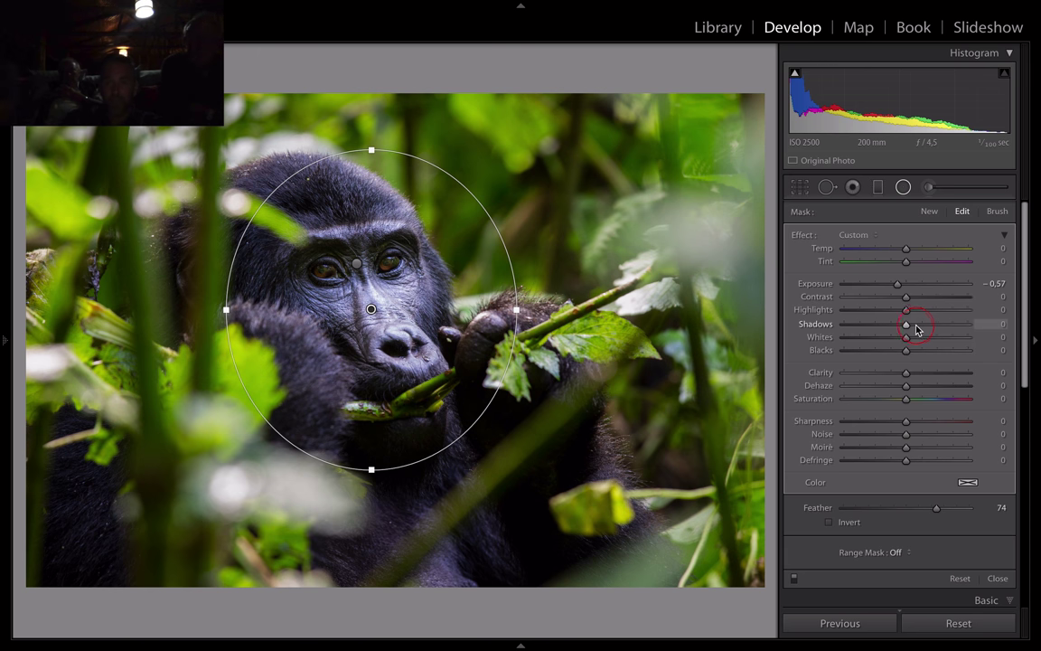
pyautogui.moveTo(917, 329); pyautogui.dragTo(921, 330)
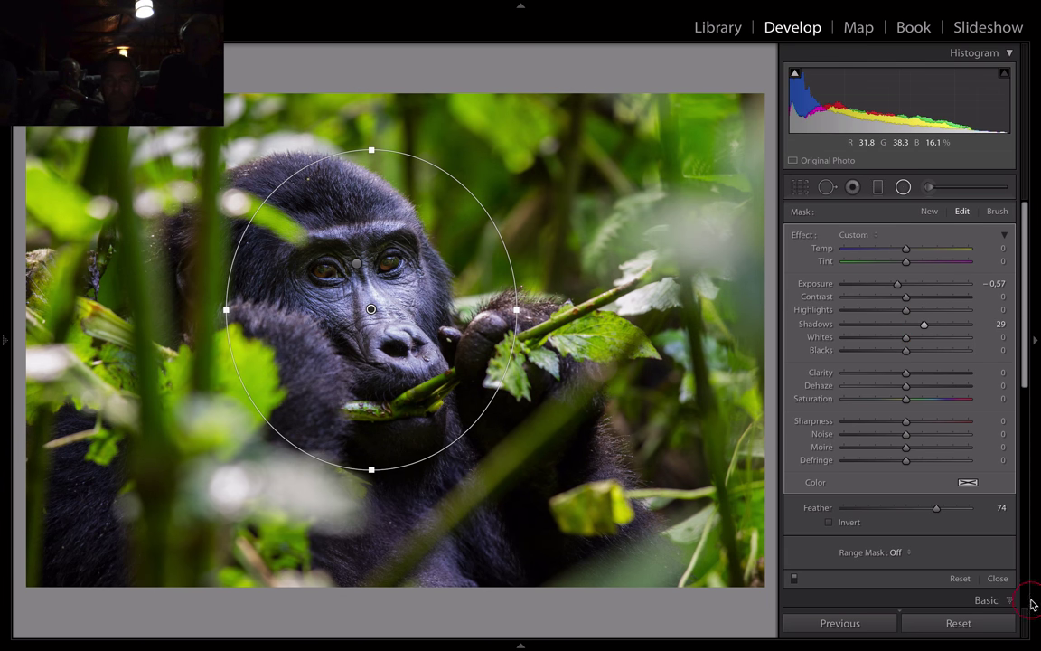
pyautogui.click(998, 587)
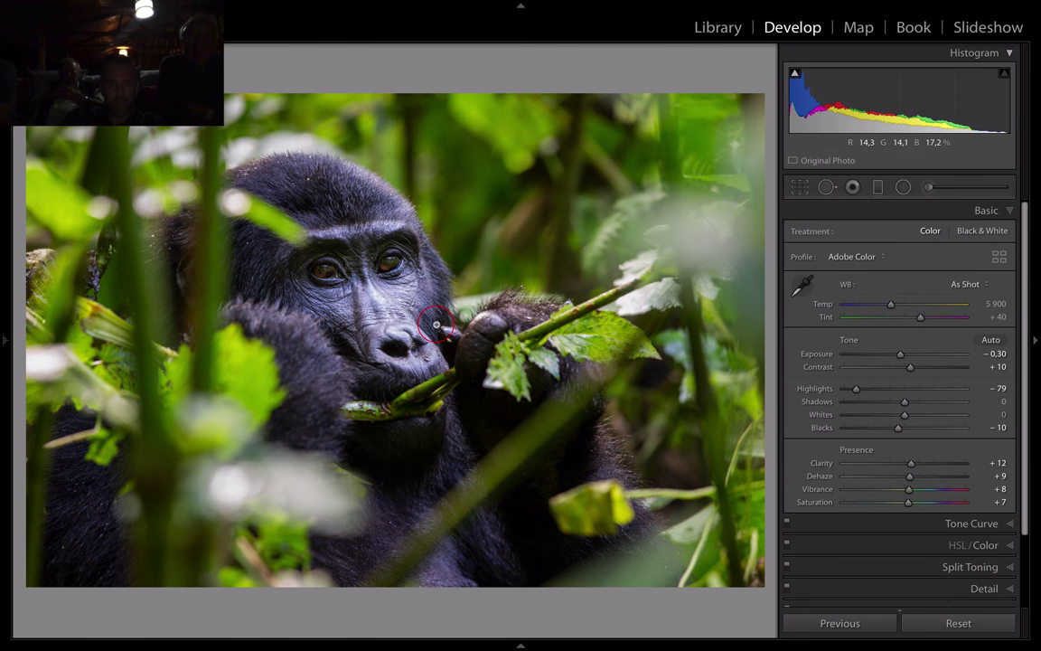
# Step: Open the photo in Viveza 2 as a 16-bit sRGB TIFF copy with Lightroom adjustments
pyautogui.rightClick(435, 325)
pyautogui.moveTo(479, 352)
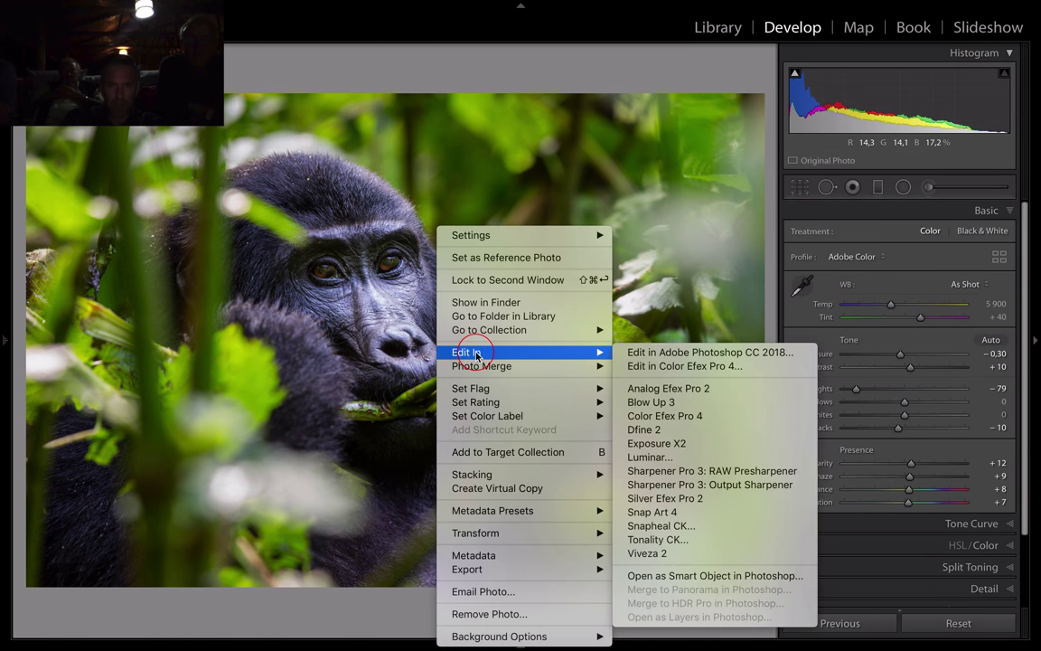
pyautogui.click(677, 554)
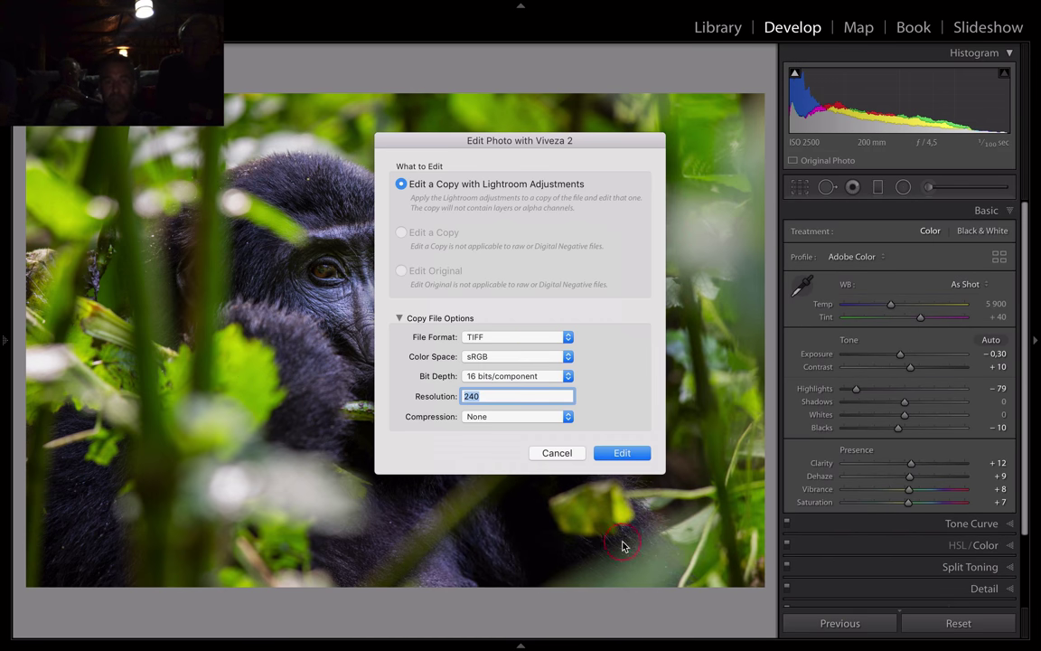
pyautogui.click(633, 468)
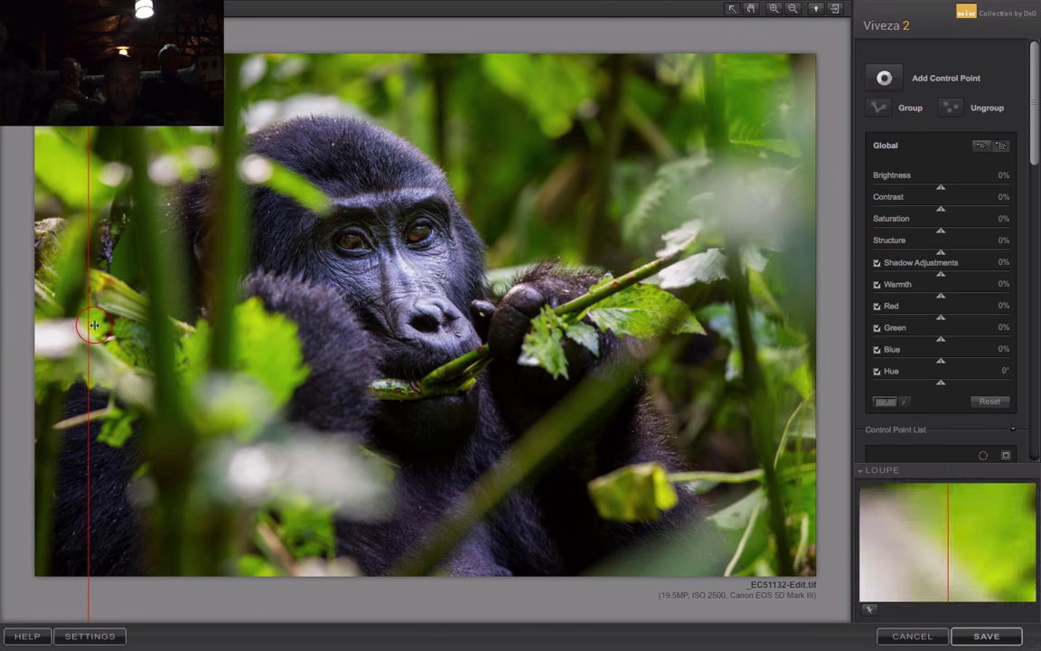
# Step: Add a control point on the gorilla's nose bridge and reduce its size to 12%, checking the affected area with the mask view
pyautogui.click(884, 81)
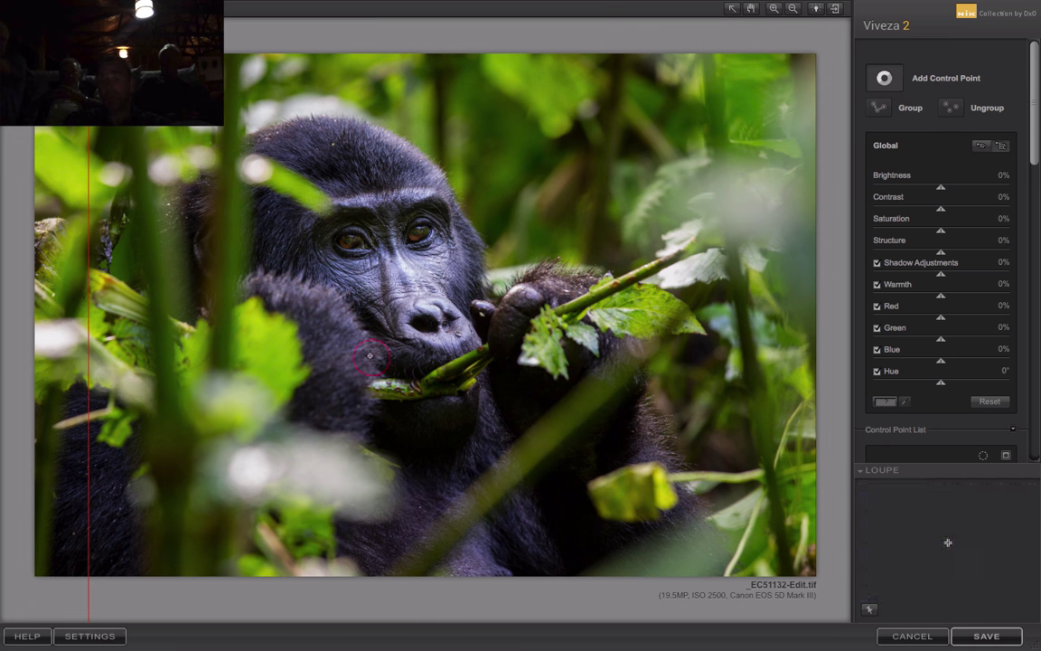
pyautogui.click(403, 277)
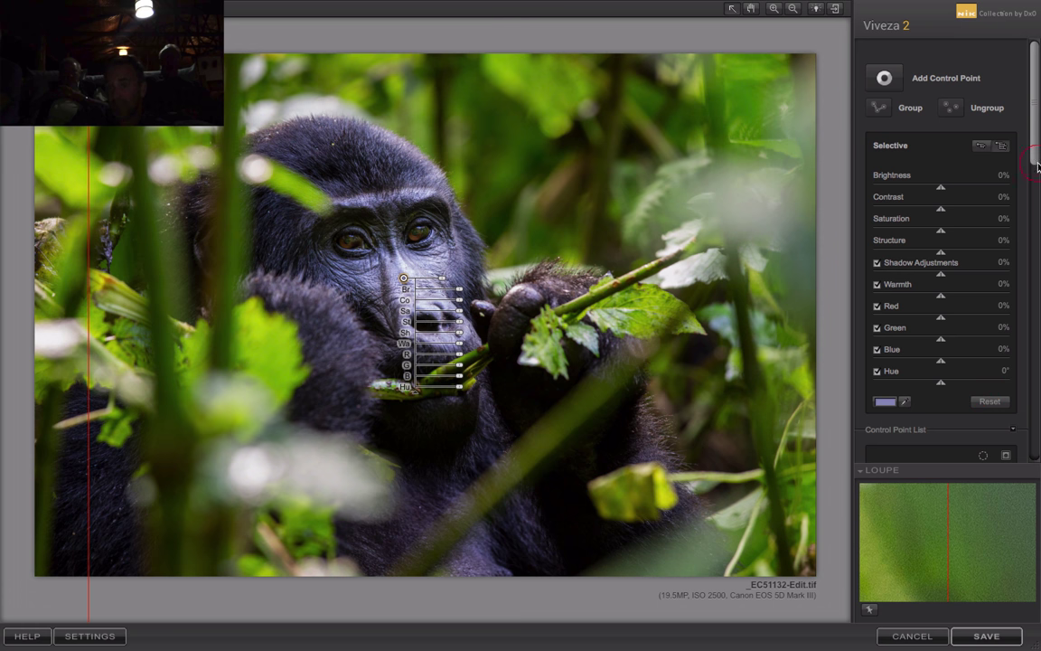
pyautogui.moveTo(1037, 166); pyautogui.dragTo(1036, 233)
pyautogui.click(1006, 397)
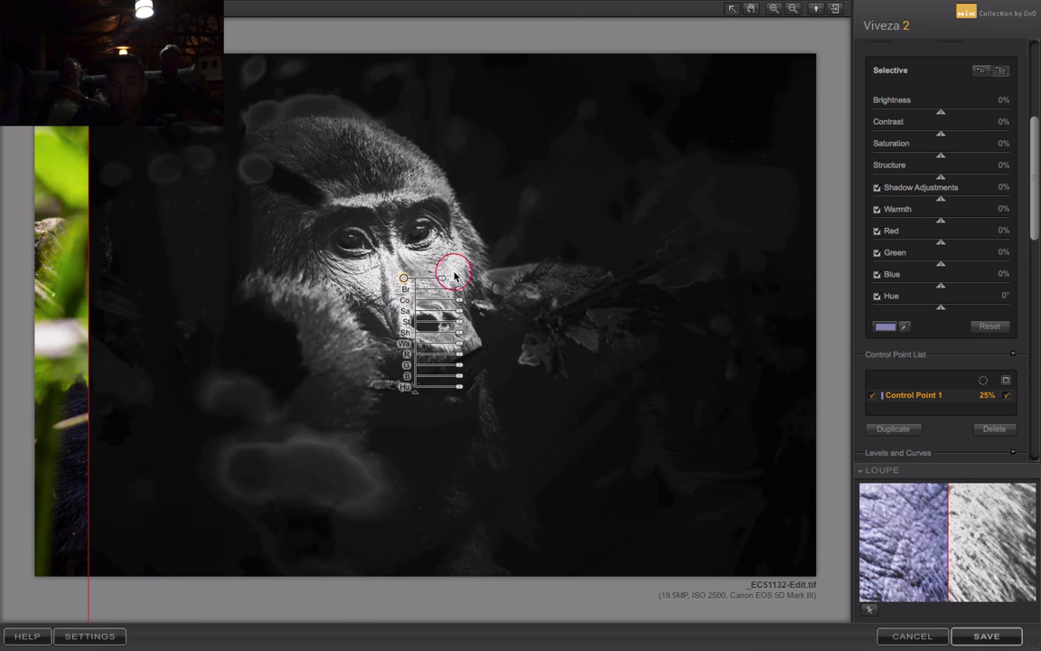
pyautogui.moveTo(436, 276)
pyautogui.moveTo(435, 282); pyautogui.dragTo(435, 281)
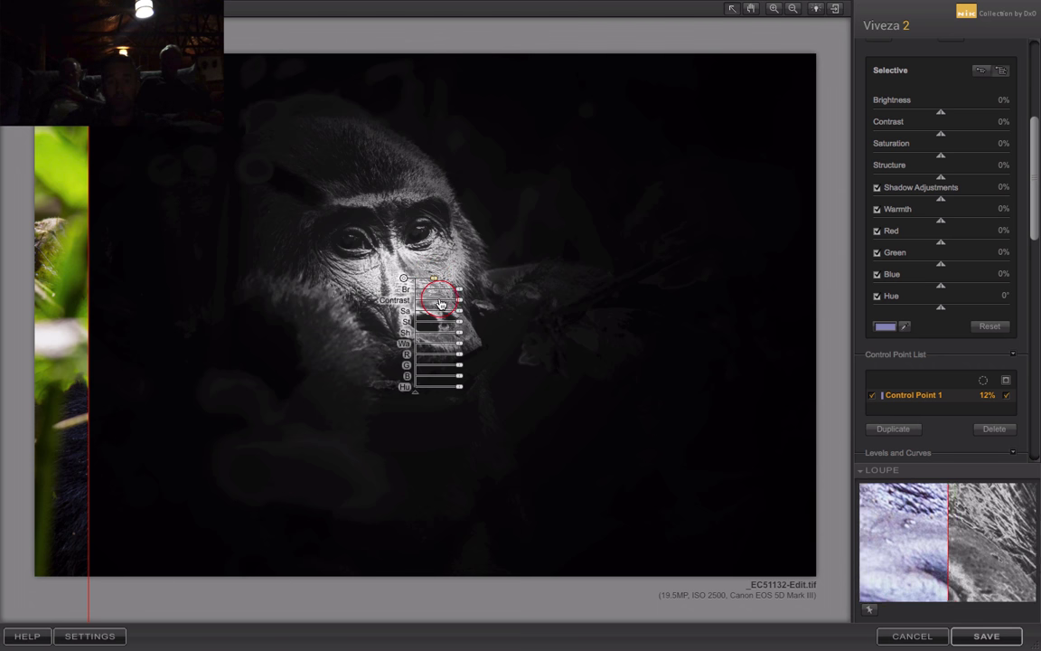
pyautogui.click(1006, 395)
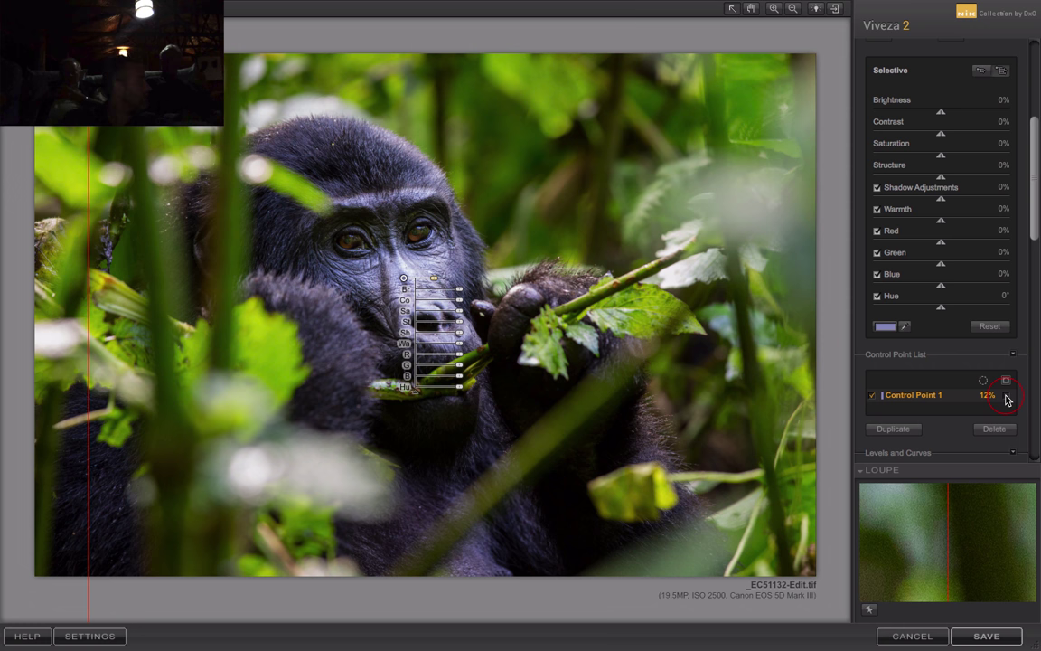
pyautogui.click(1006, 398)
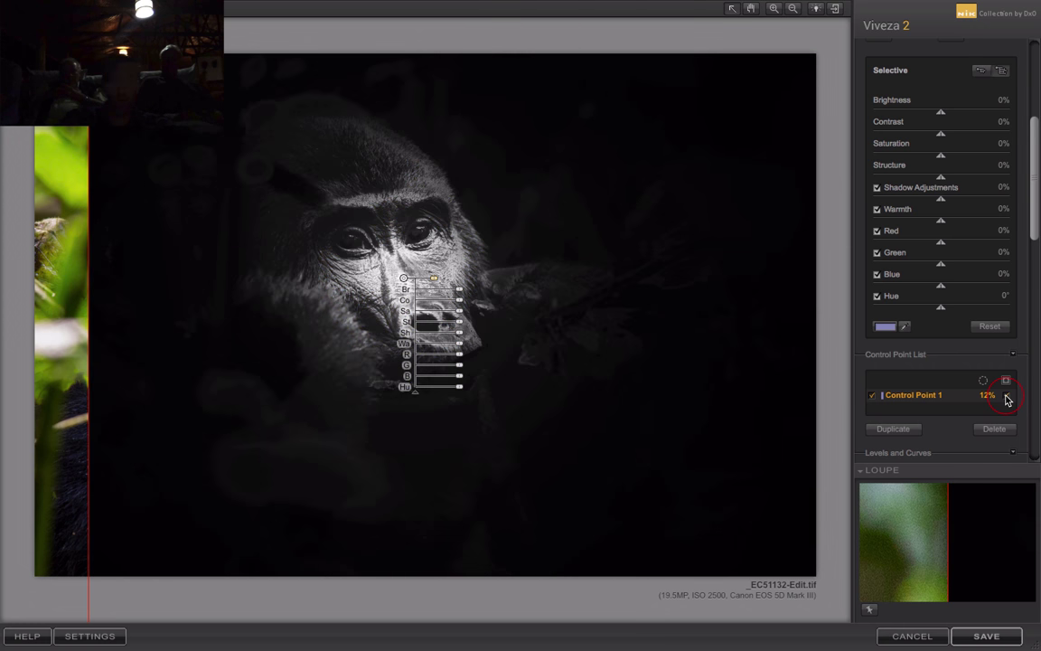
pyautogui.click(1007, 397)
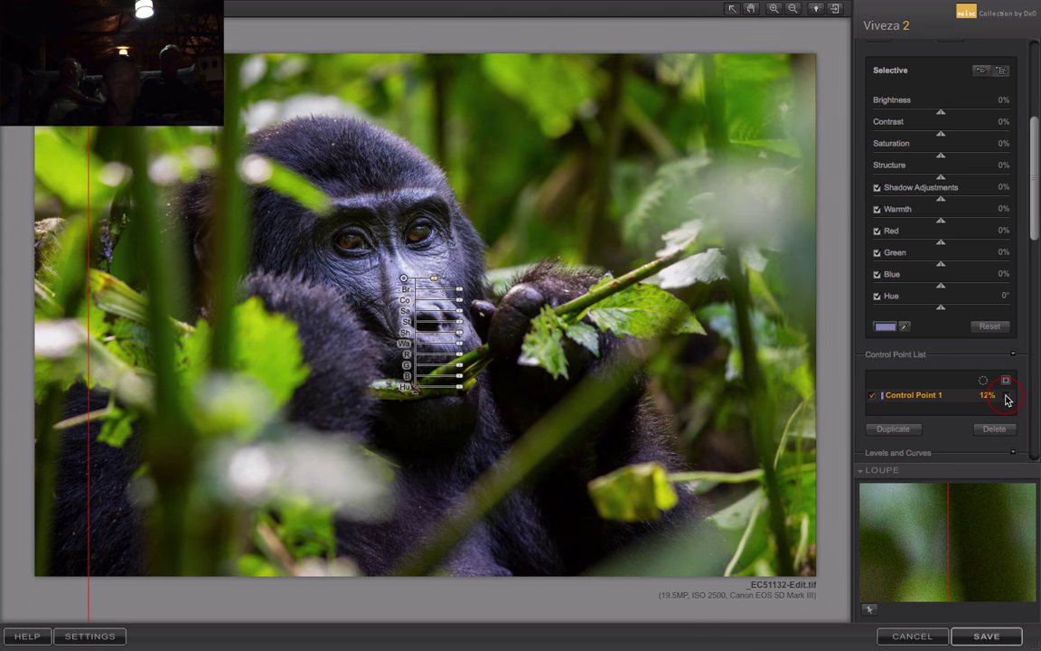
# Step: Set the Brightness of the nose control point to -29%
pyautogui.click(403, 274)
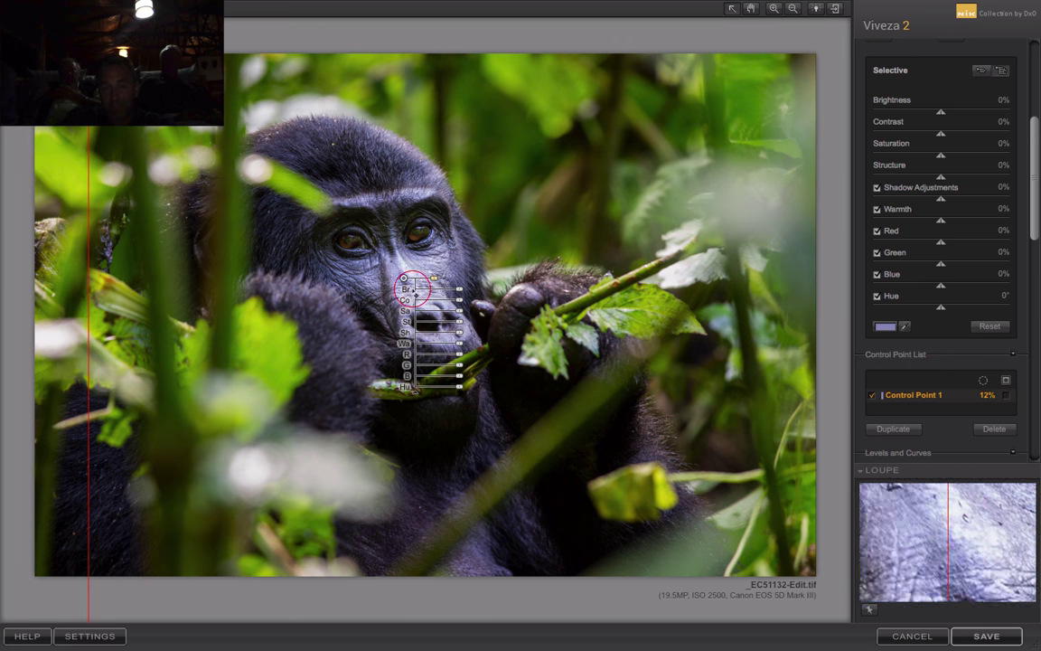
pyautogui.click(890, 189)
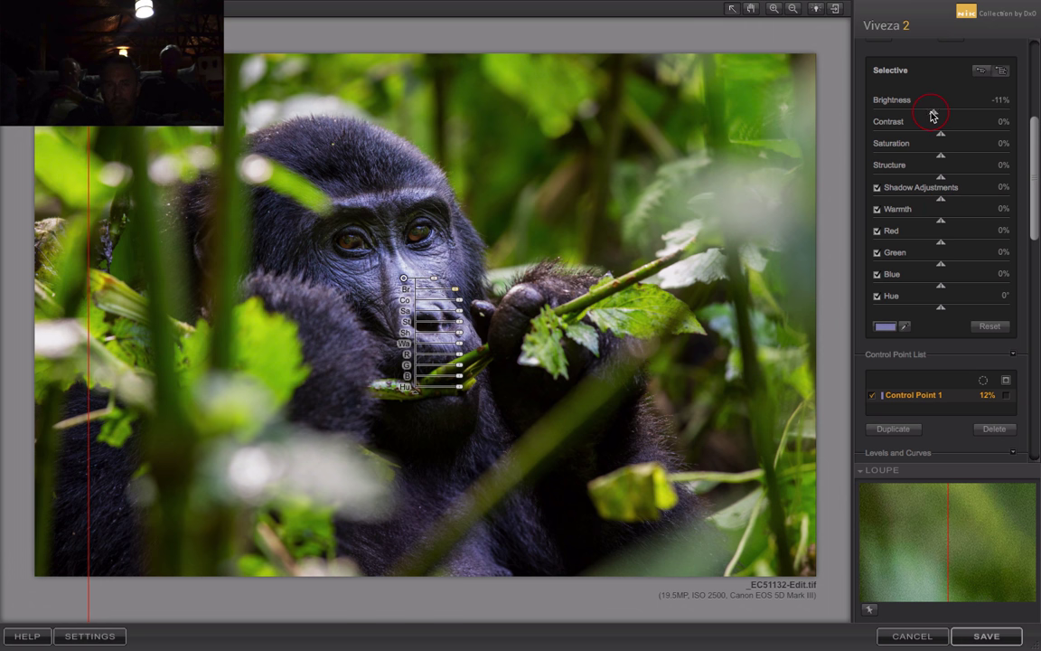
pyautogui.moveTo(933, 115)
pyautogui.mouseDown()
pyautogui.moveTo(944, 118)
pyautogui.moveTo(935, 117)
pyautogui.mouseUp()
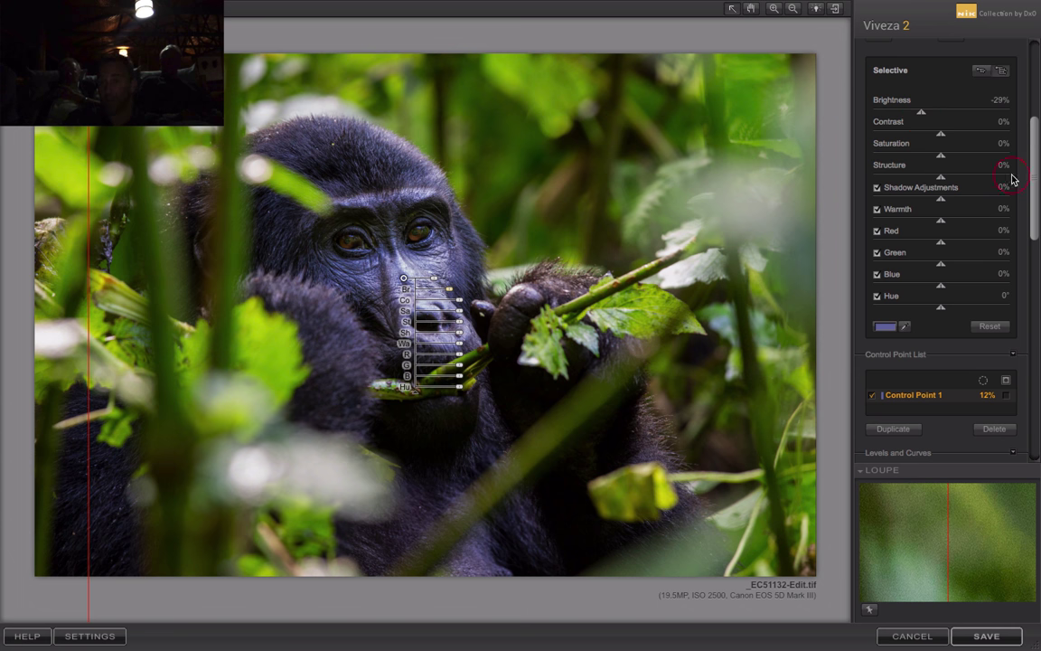
# Step: Add a second control point between the gorilla's eyes, size it to 15% using the mask view, and set Shadow Adjustments to 20%
pyautogui.moveTo(1037, 199); pyautogui.dragTo(1036, 116)
pyautogui.click(884, 77)
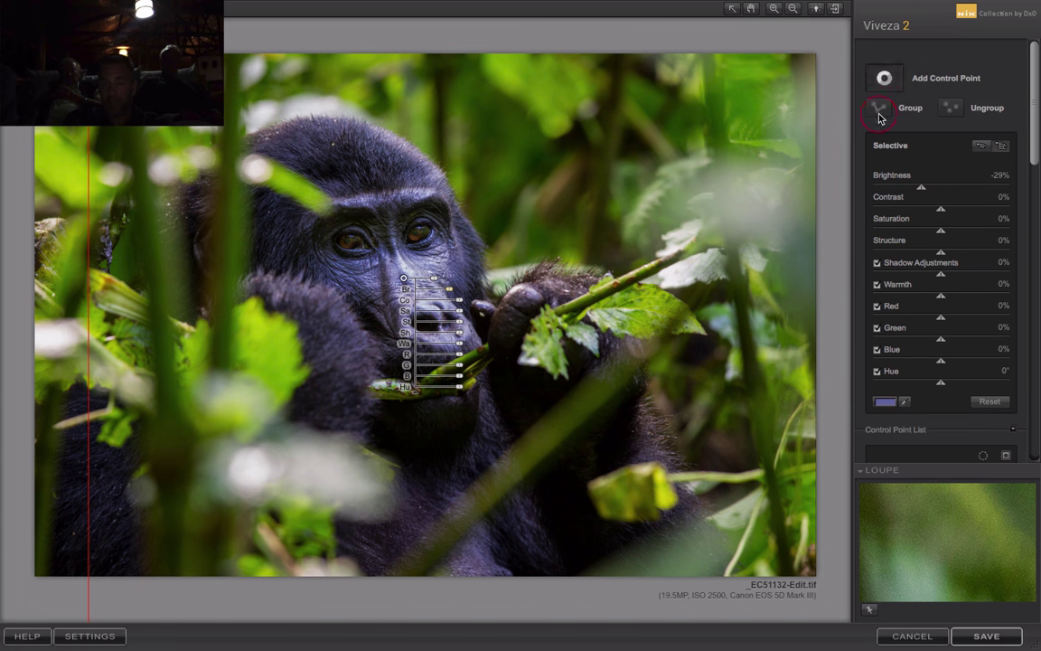
pyautogui.click(473, 269)
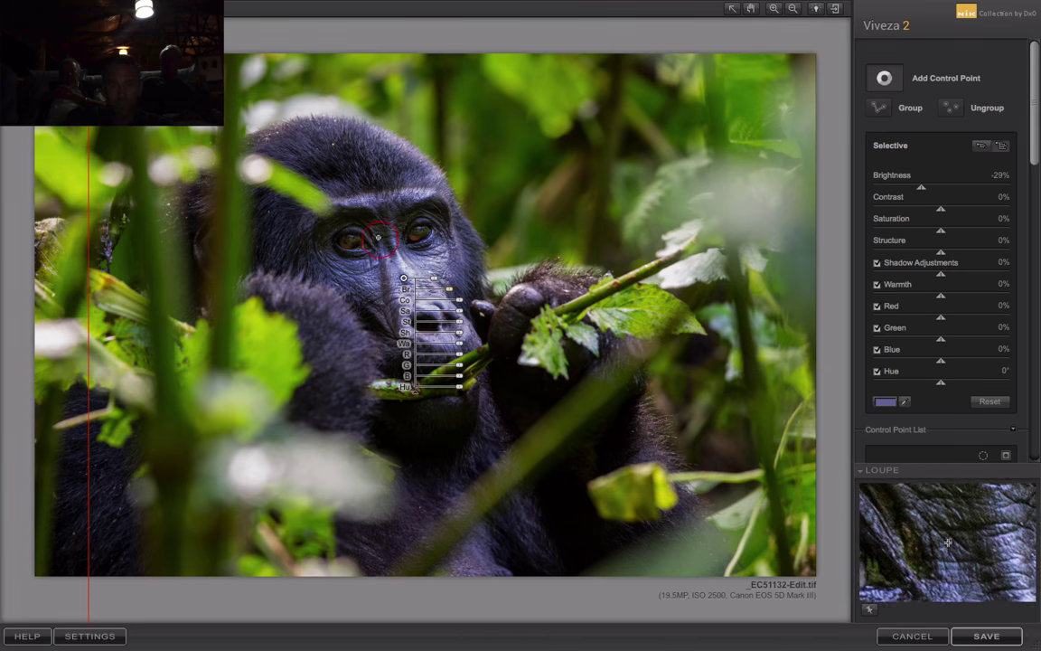
pyautogui.click(381, 236)
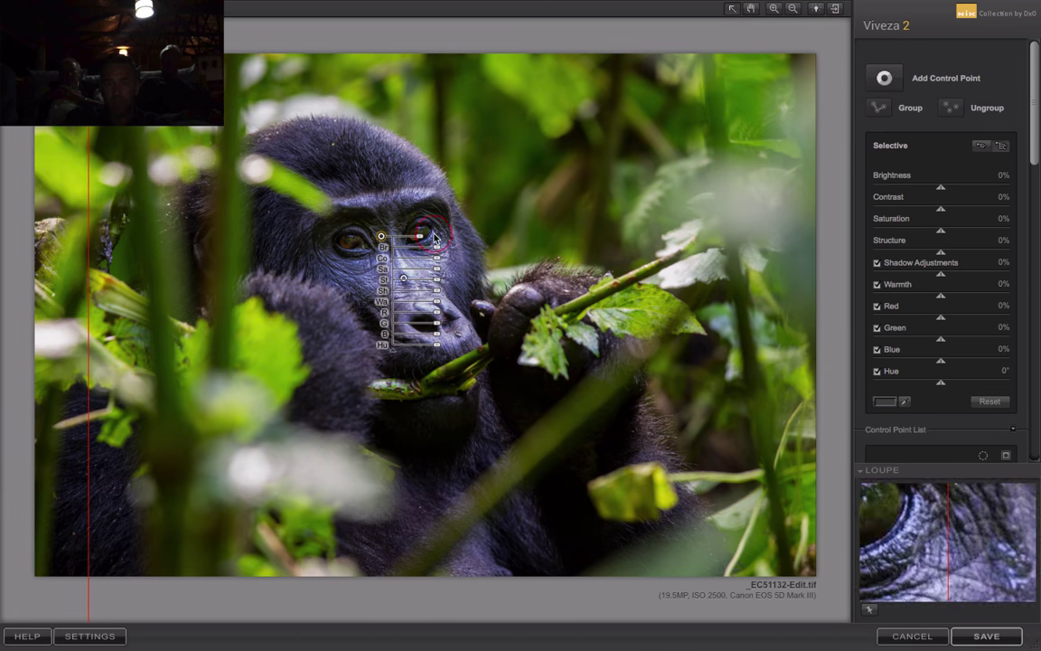
pyautogui.moveTo(1036, 149); pyautogui.dragTo(1037, 244)
pyautogui.click(1008, 406)
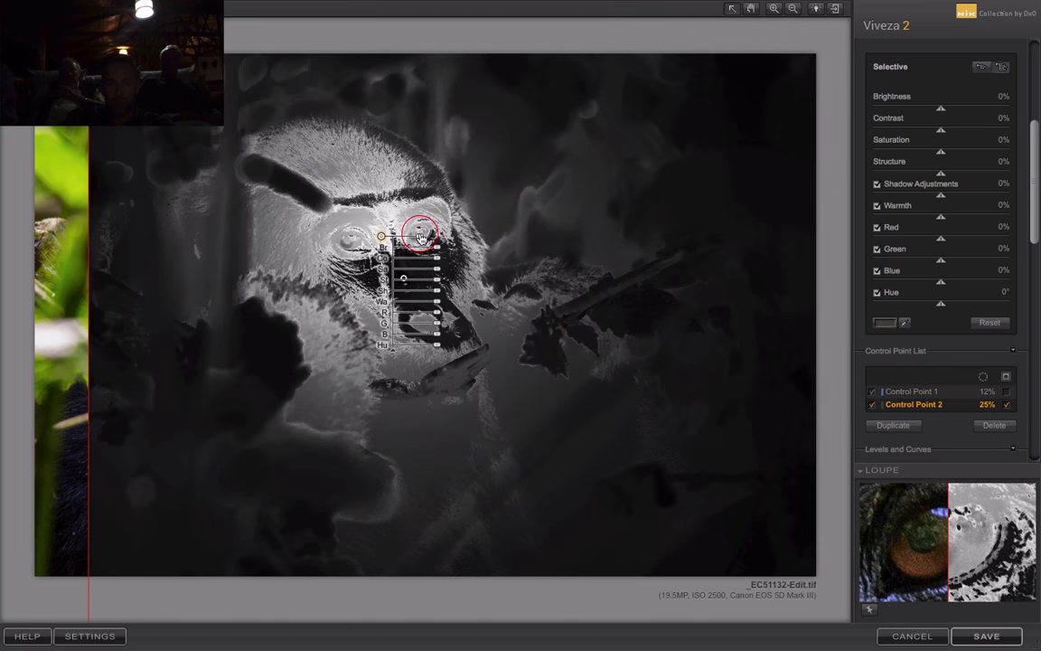
pyautogui.moveTo(414, 232); pyautogui.dragTo(414, 237)
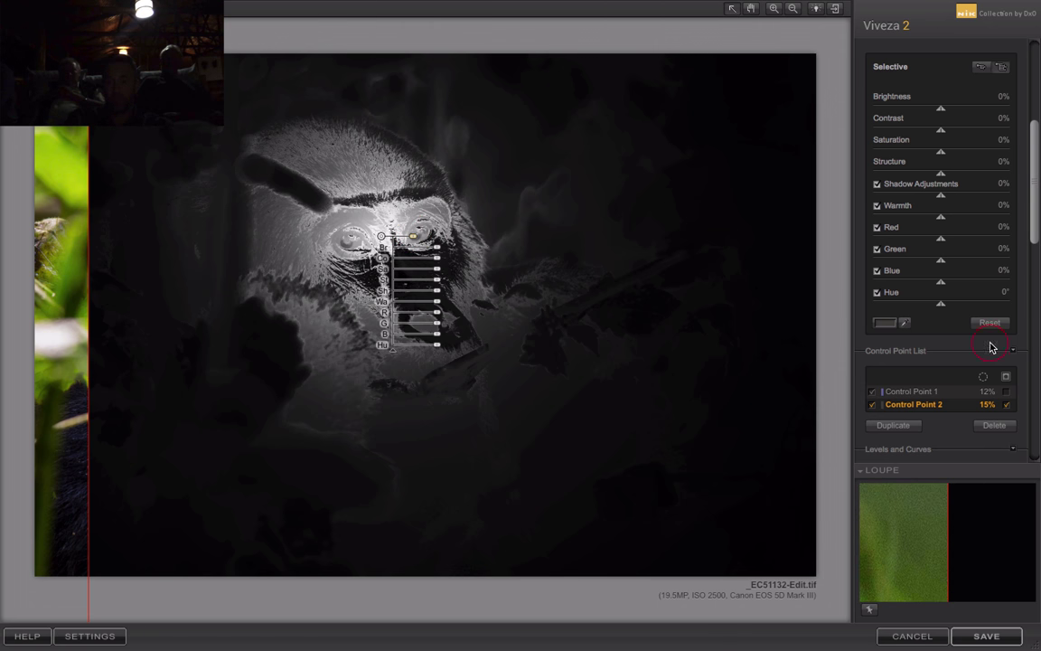
pyautogui.click(1007, 405)
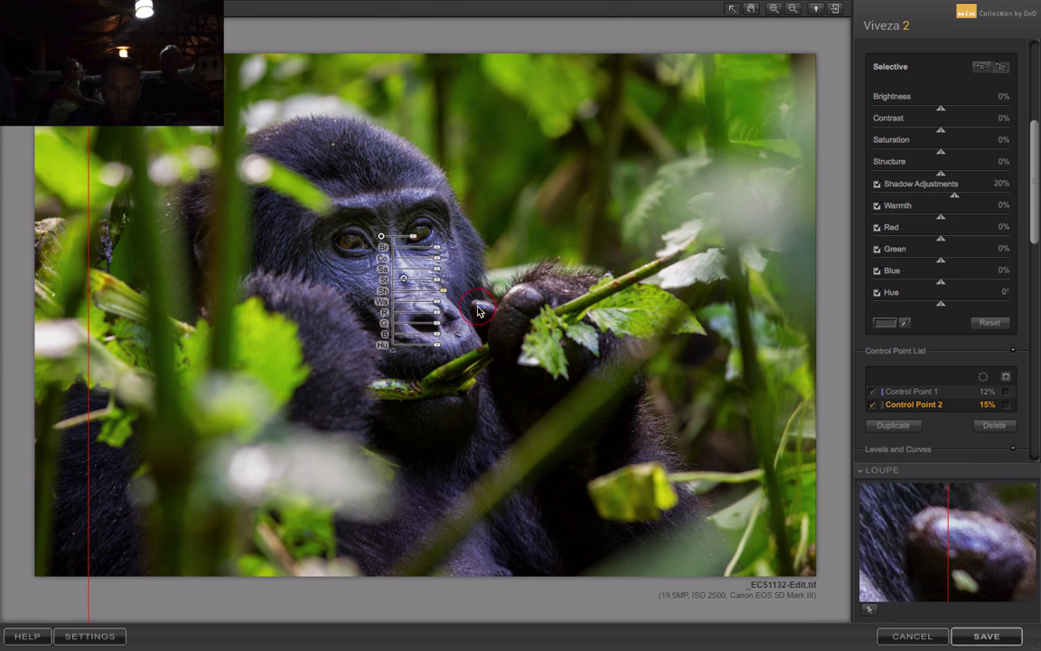
# Step: Readjust the Brightness of the control point on the nose bridge and save the Viveza edit
pyautogui.click(404, 278)
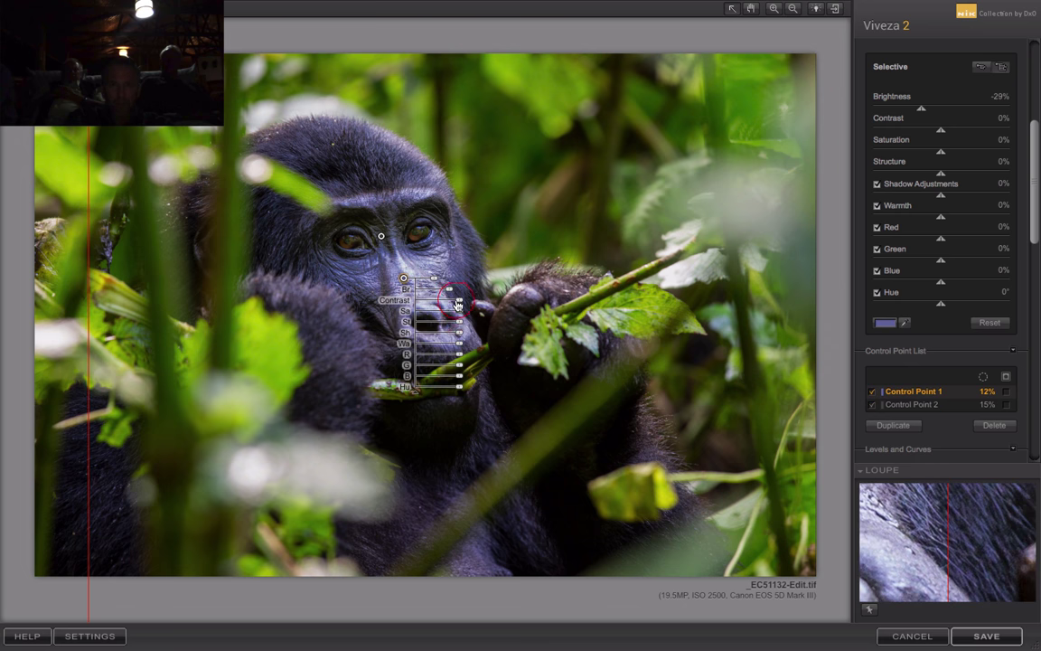
pyautogui.moveTo(445, 289)
pyautogui.mouseDown()
pyautogui.moveTo(404, 279)
pyautogui.moveTo(463, 292)
pyautogui.mouseUp()
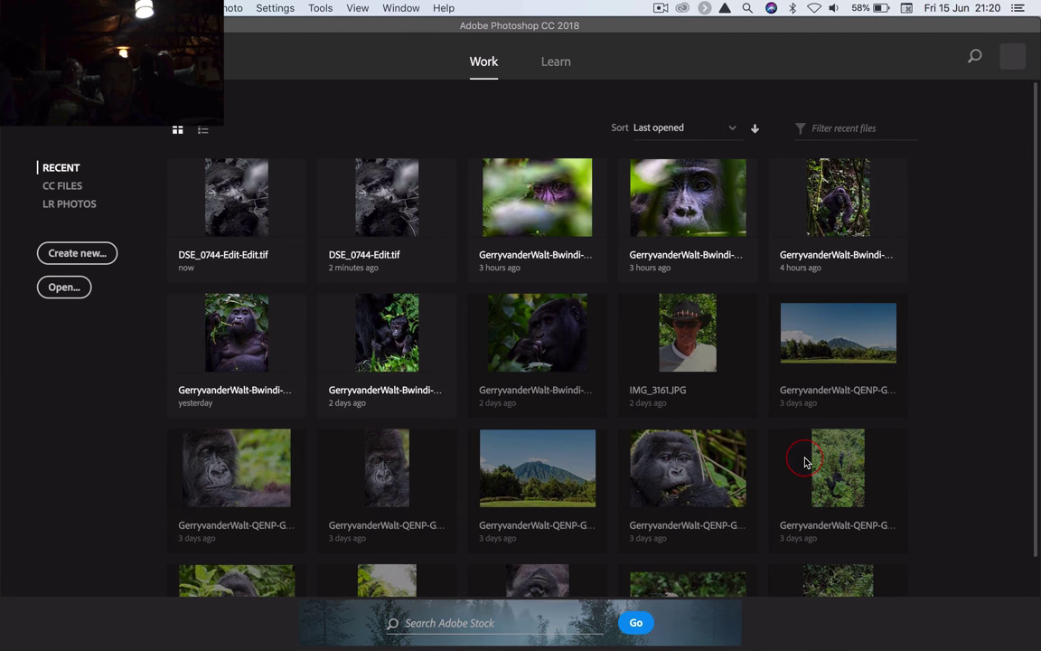
# Step: Switch back to Lightroom, show the Library grid and select the raw photo _EC51132
pyautogui.hotkey('ctrl', 'Up')
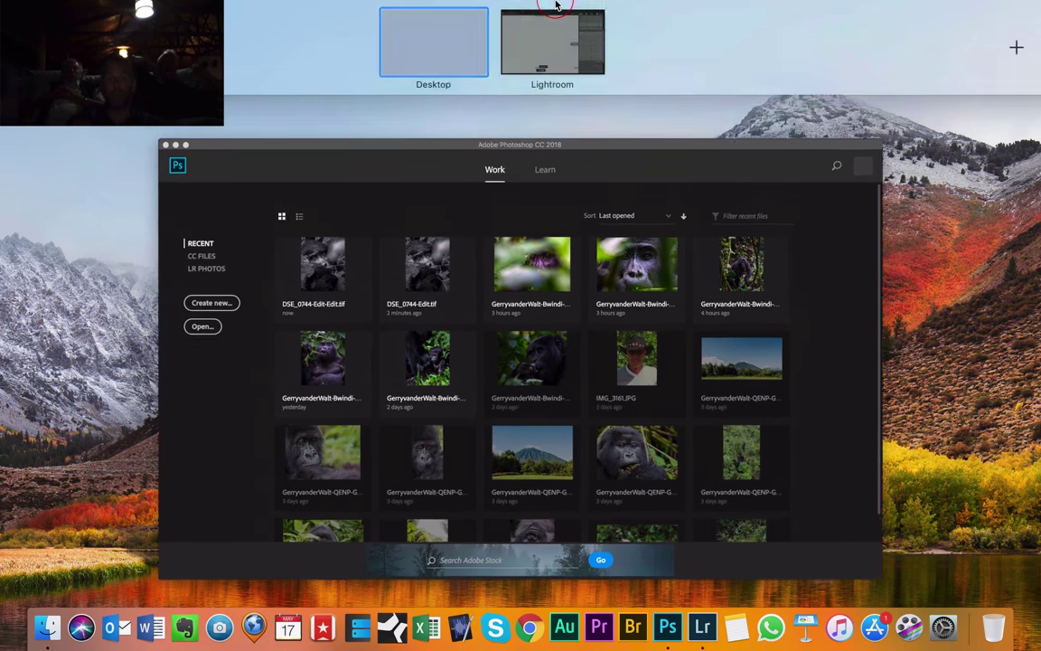
pyautogui.click(550, 51)
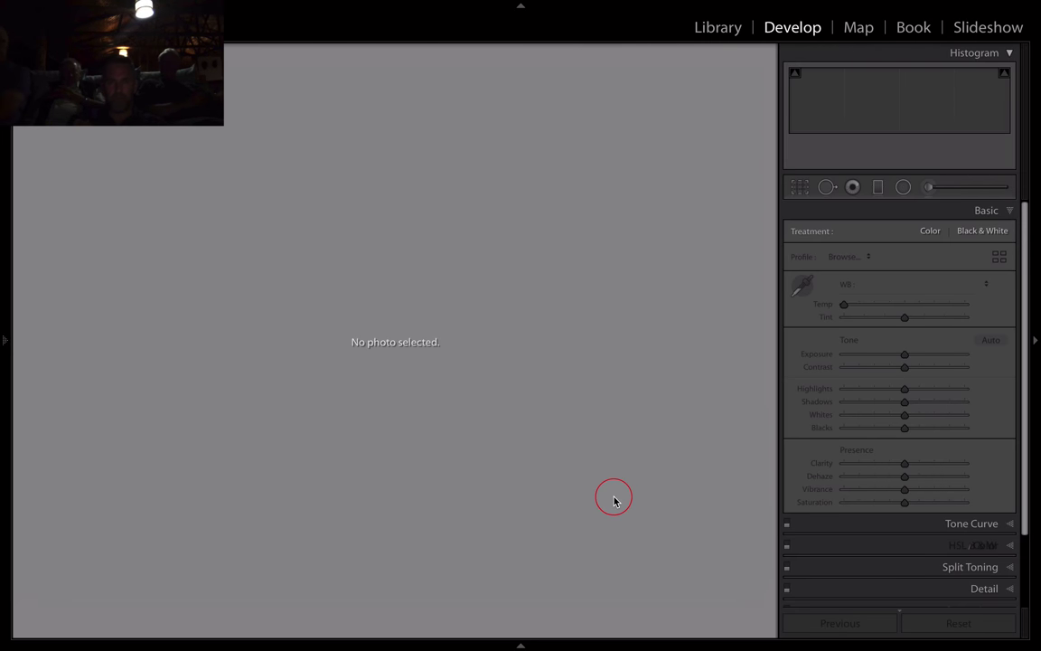
pyautogui.press('g')
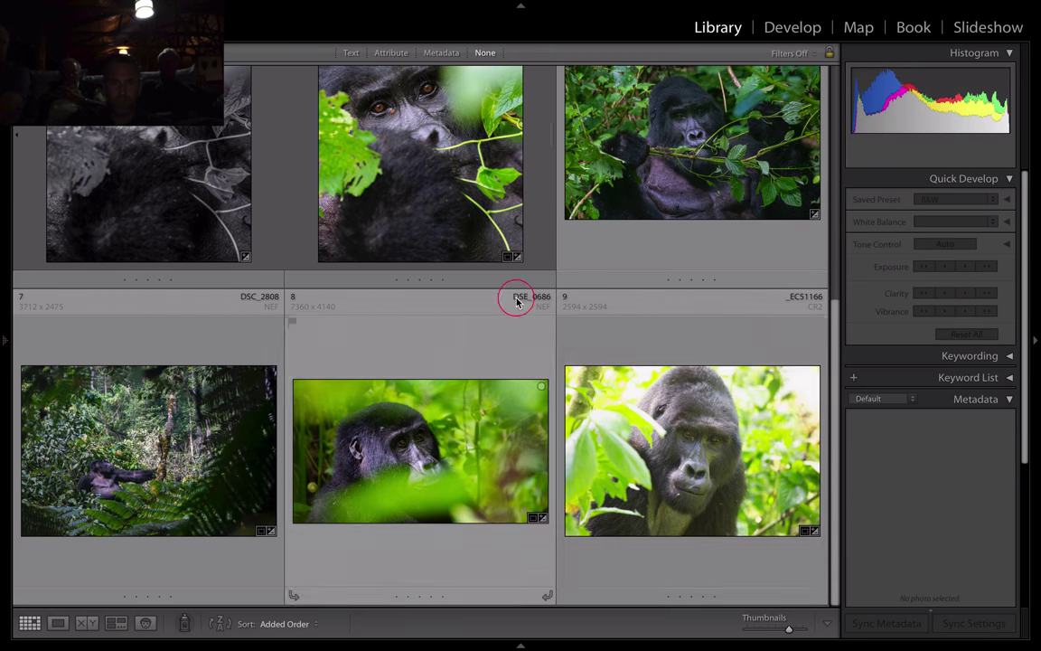
pyautogui.scroll(5, 614, 383)
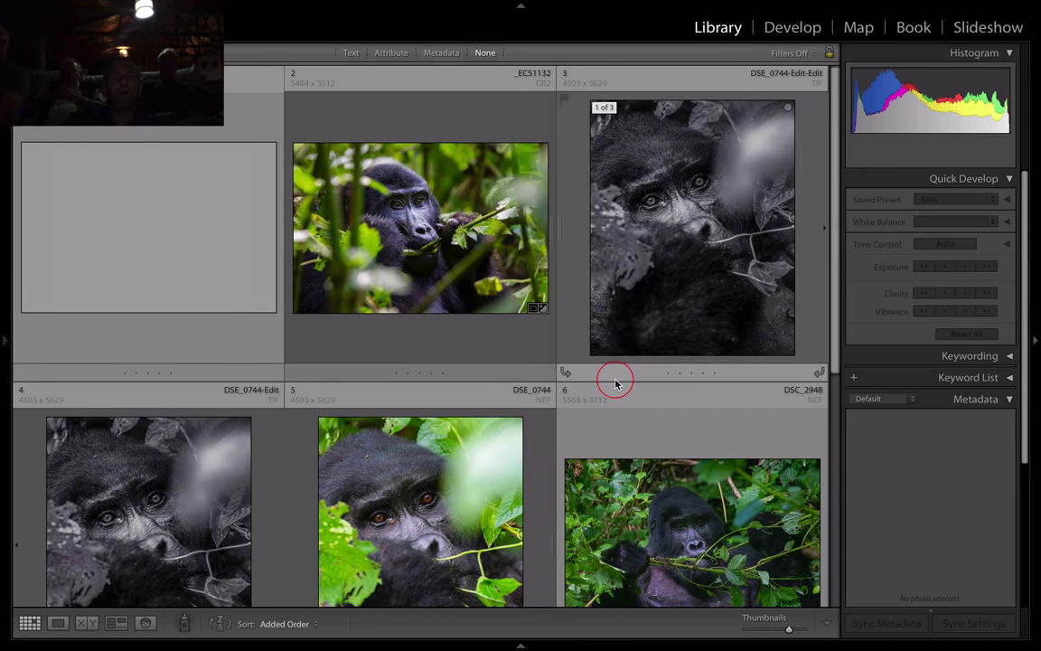
pyautogui.keyDown('super'); pyautogui.click(416, 298); pyautogui.keyUp('super')
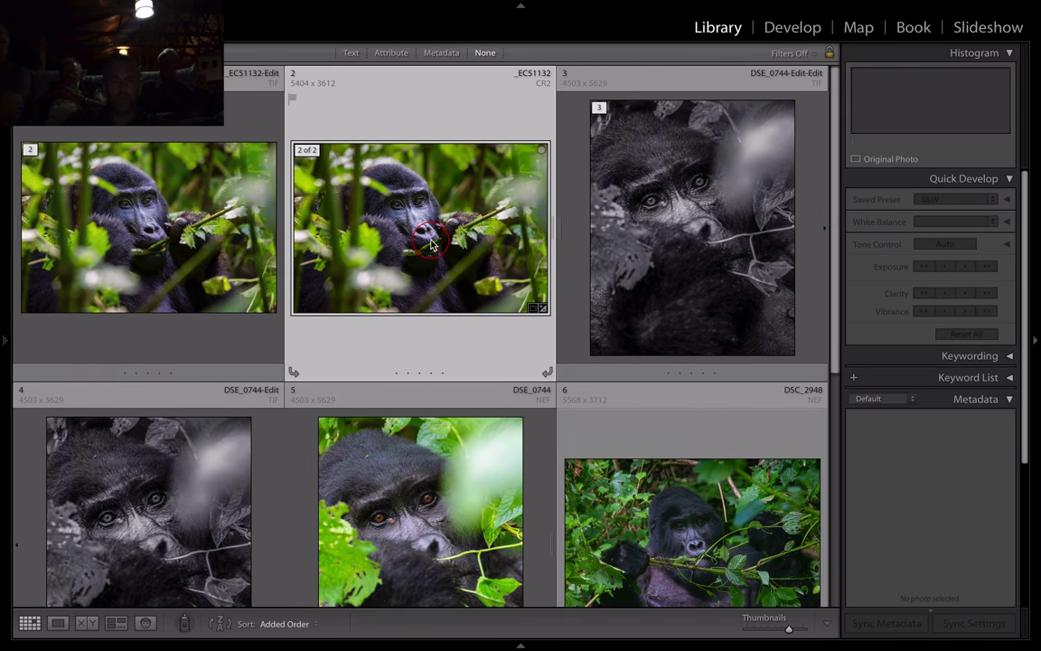
# Step: Compare _EC51132-Edit with the raw _EC51132 in Survey view, dimming the surroundings and previewing the photo full screen
pyautogui.press('super+n')
pyautogui.press('Tab')
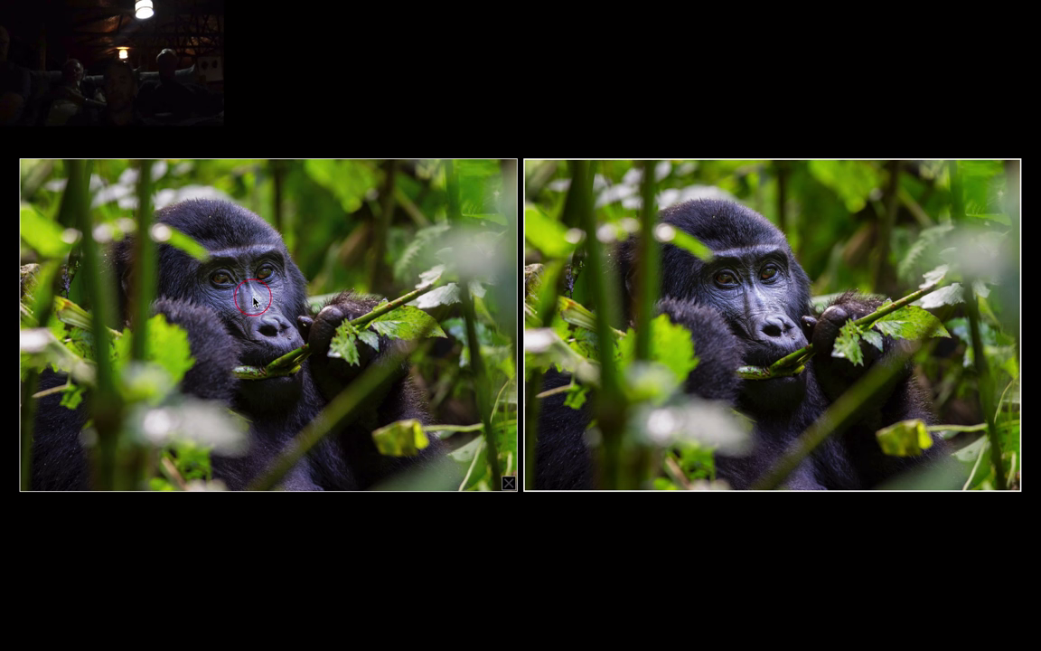
pyautogui.press('f')
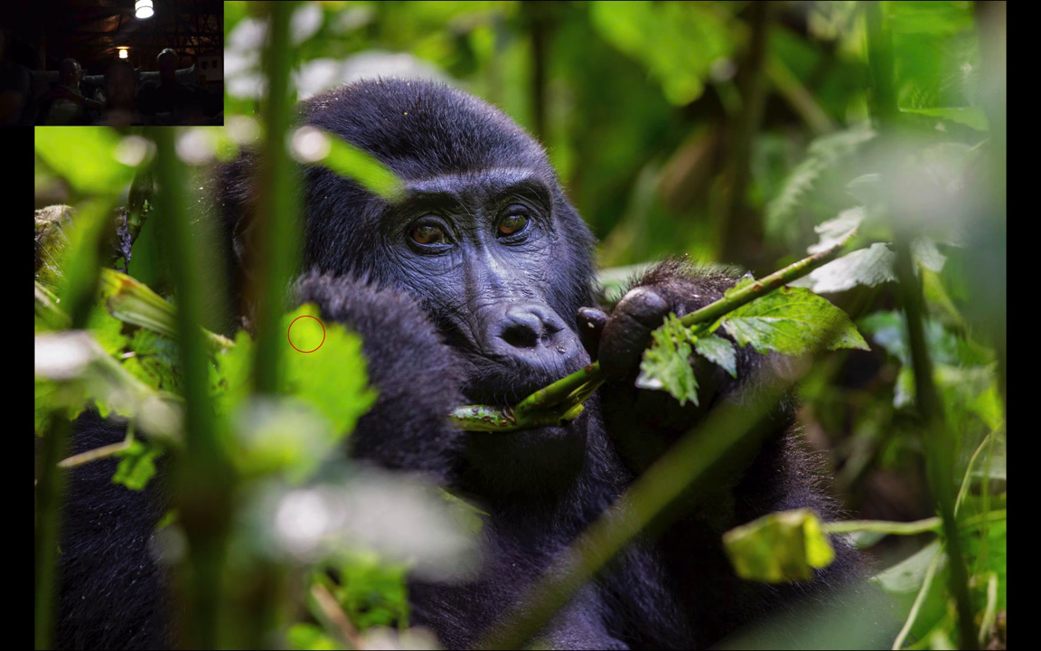
pyautogui.press('f')
pyautogui.click(697, 383)
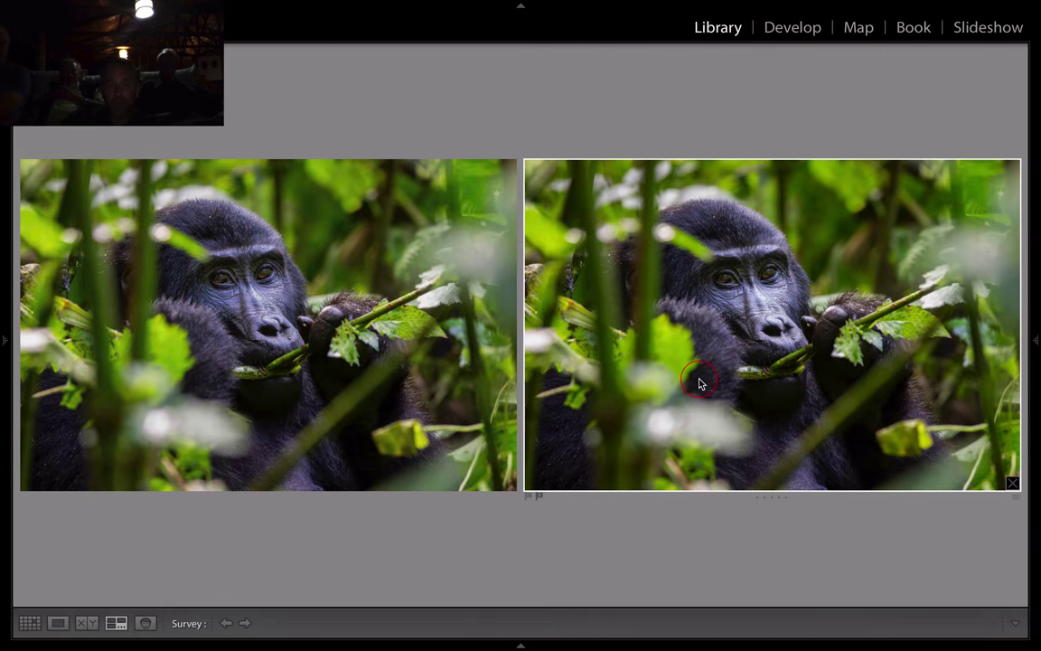
pyautogui.press('f')
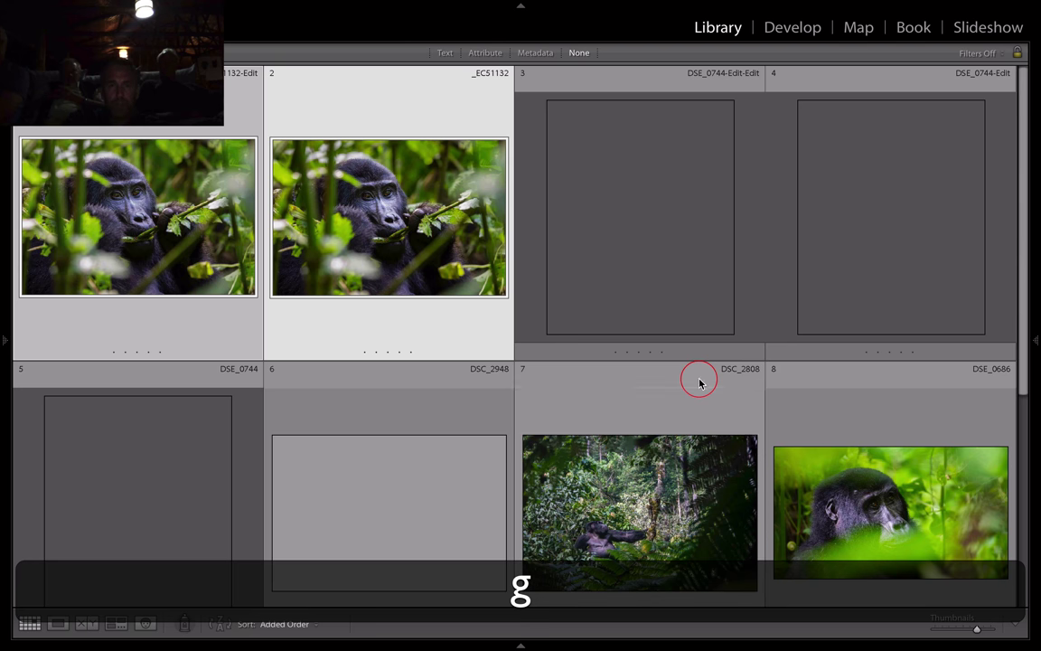
# Step: Open the raw photo _EC51132 in Develop without side panels, compare its before and after versions side by side, and return to the Library grid
pyautogui.click(641, 209)
pyautogui.click(372, 217)
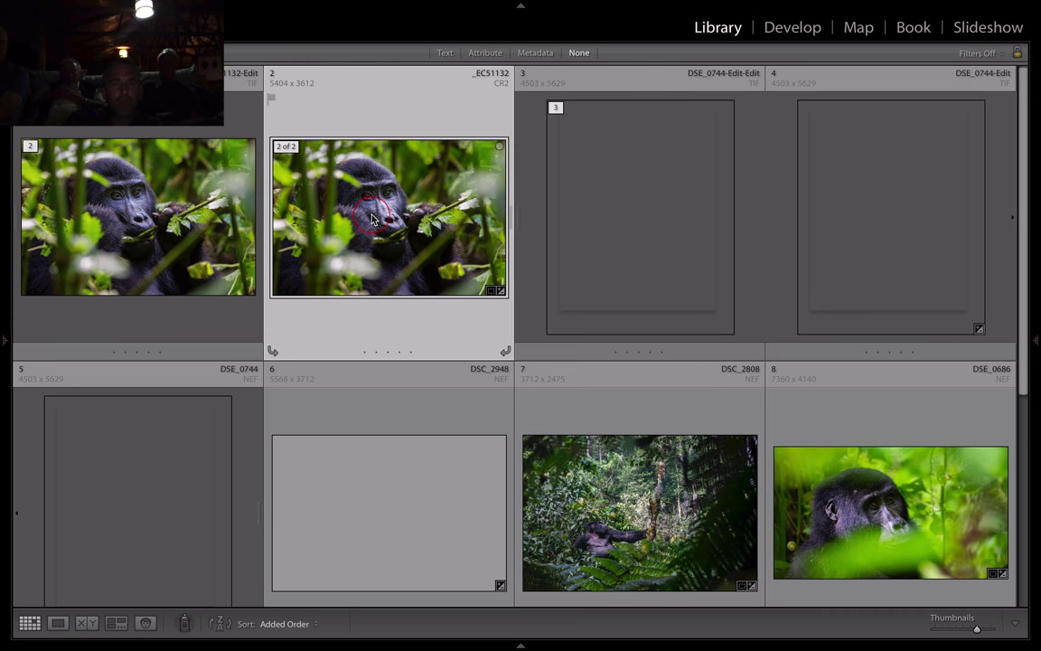
pyautogui.press('d')
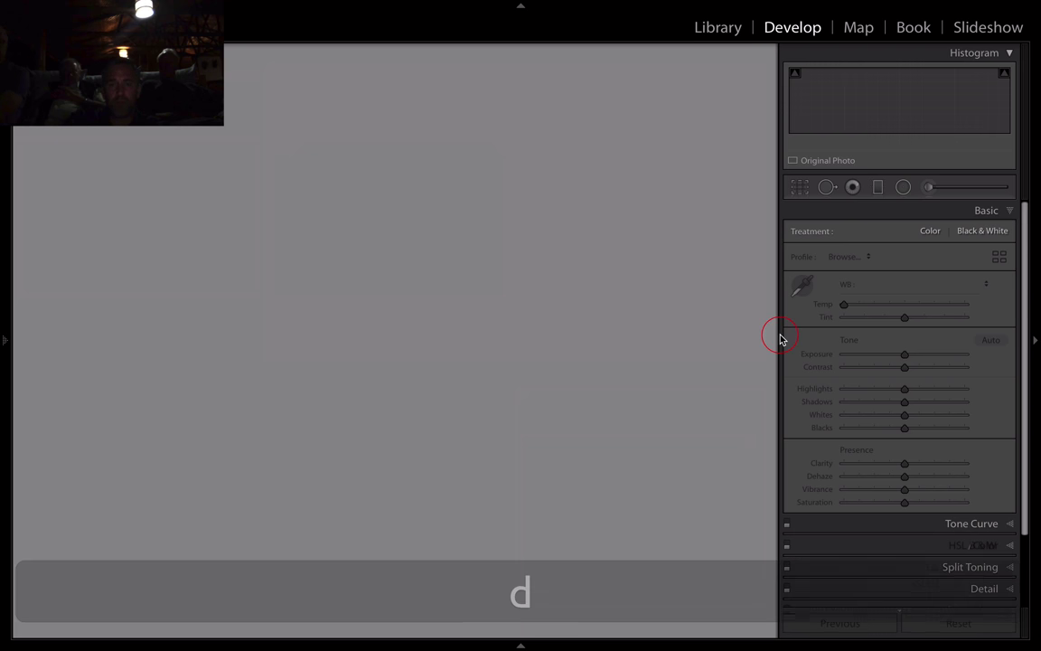
pyautogui.press('Tab')
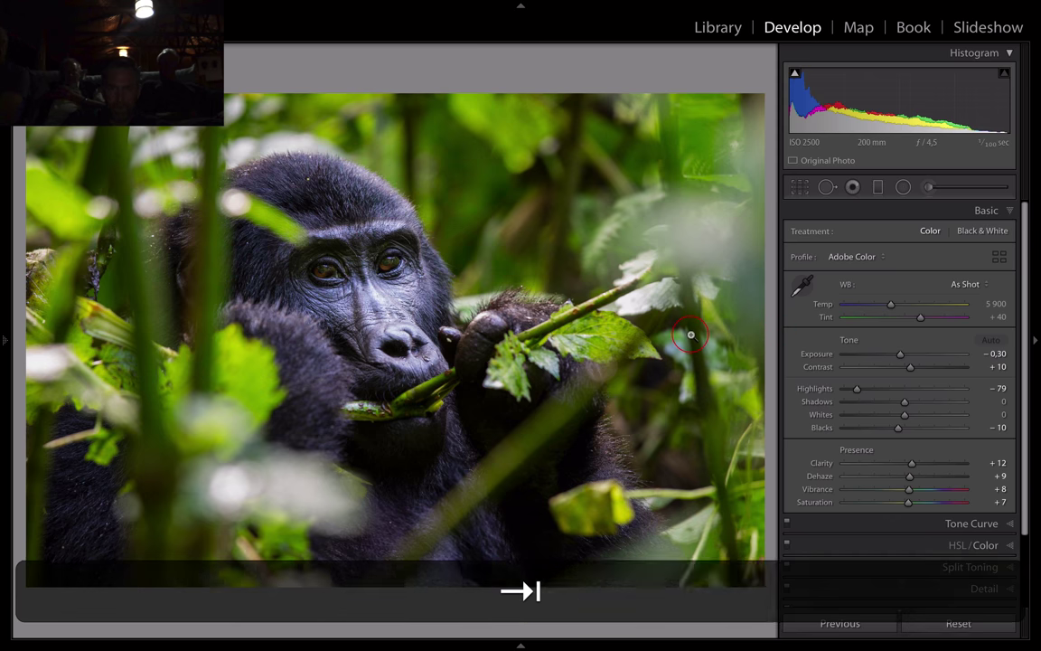
pyautogui.press('Tab')
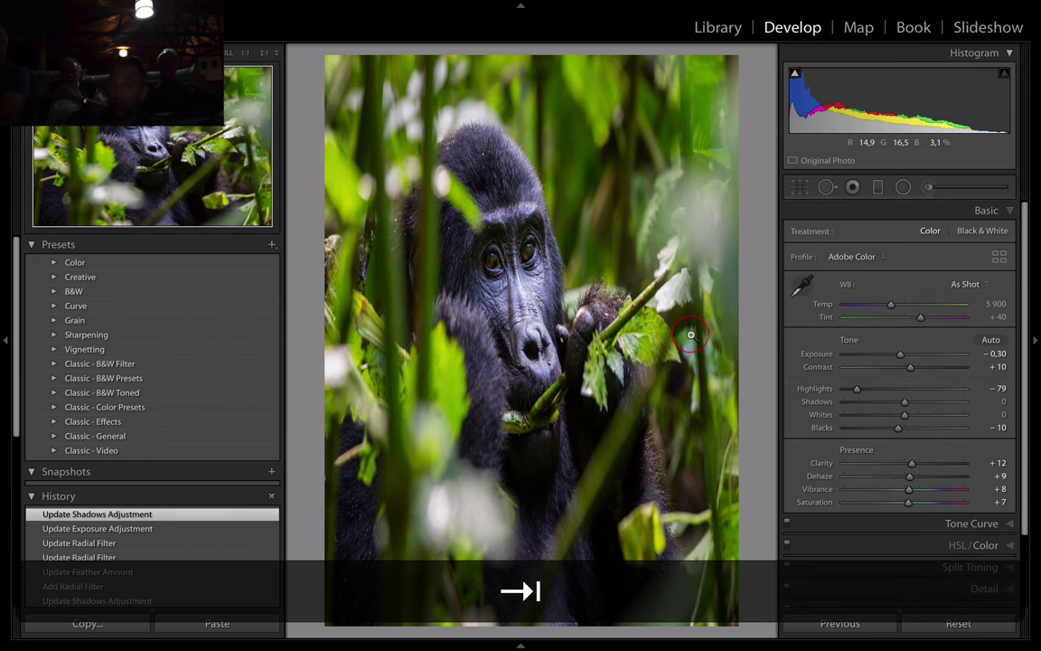
pyautogui.press('Tab')
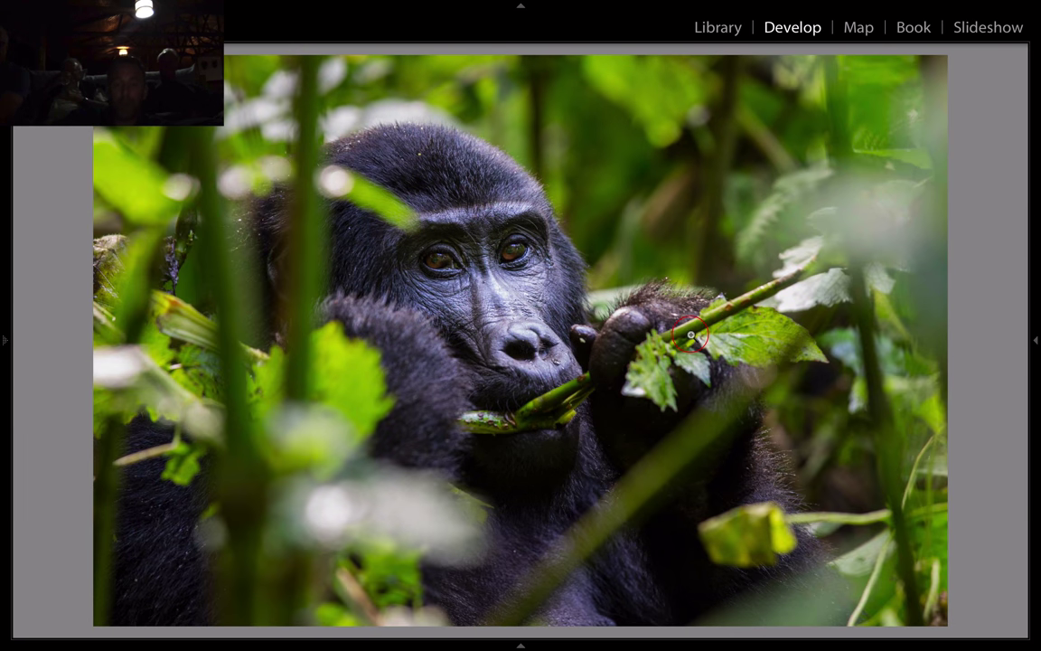
pyautogui.press('y')
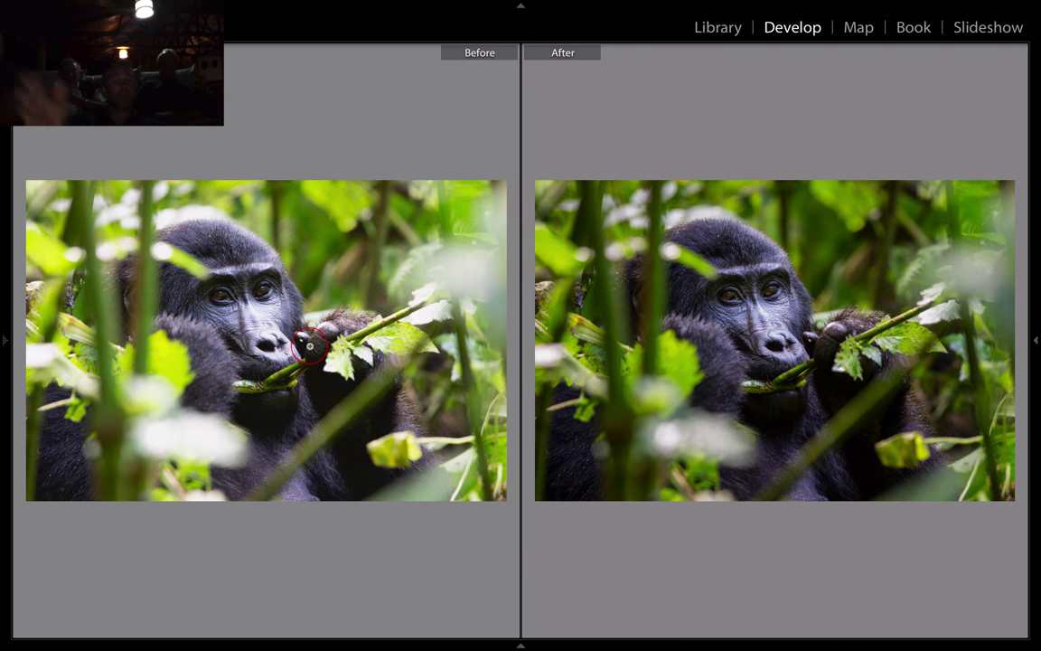
pyautogui.press('g')
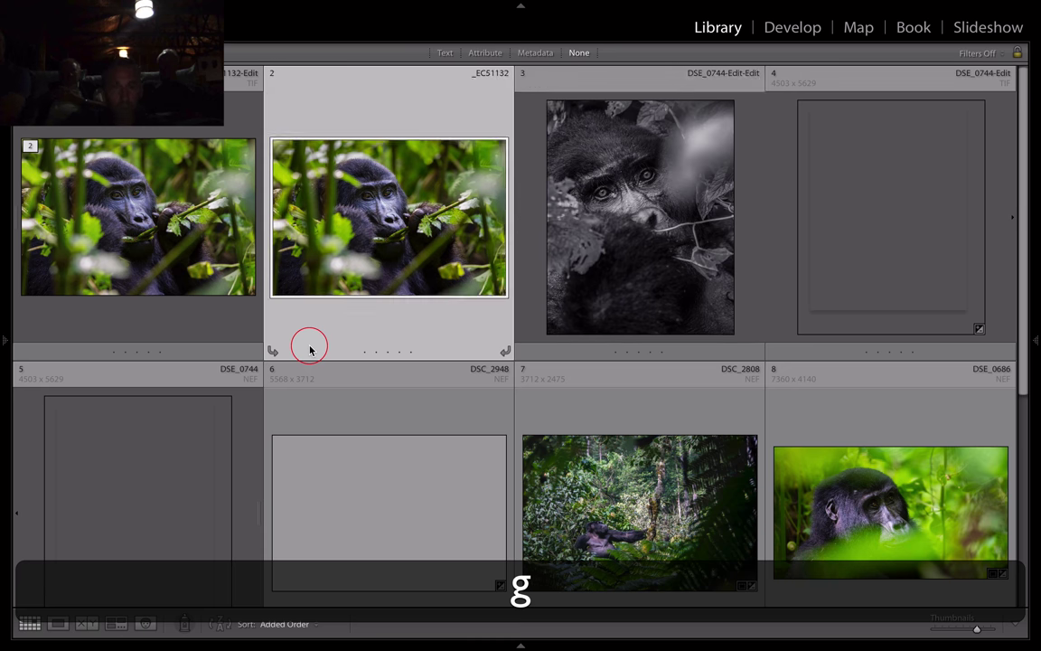
# Step: Select _EC51132-Edit, DSE_0744-Edit-Edit, DSC_2808, DSE_0686 and _EC51166 together and show them in Survey view
pyautogui.click(126, 329)
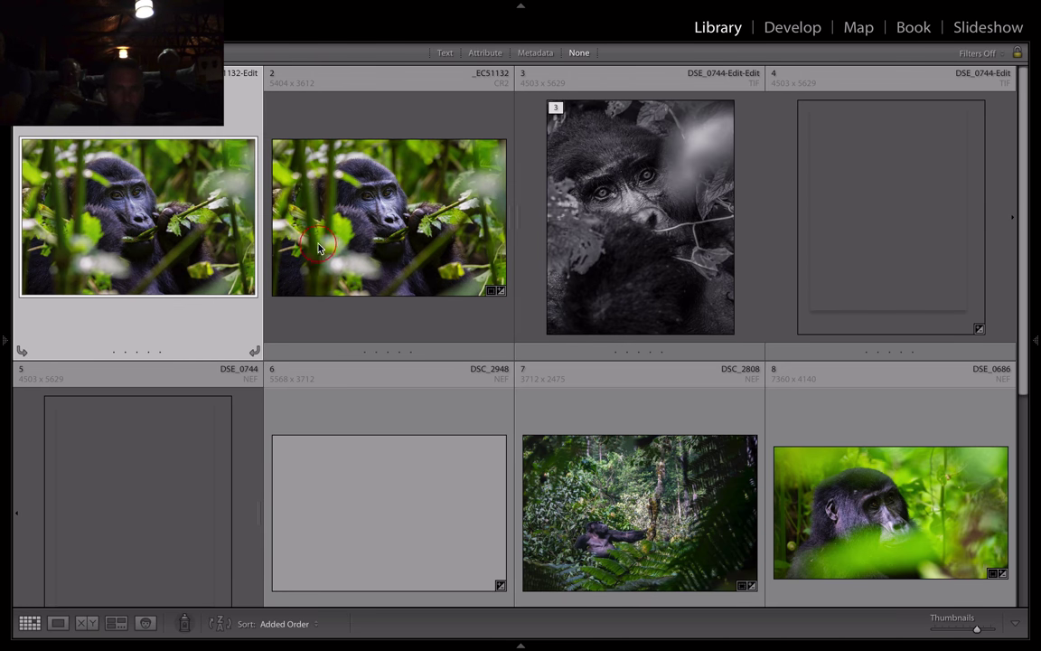
pyautogui.click(661, 217)
pyautogui.keyDown('super'); pyautogui.click(654, 221); pyautogui.keyUp('super')
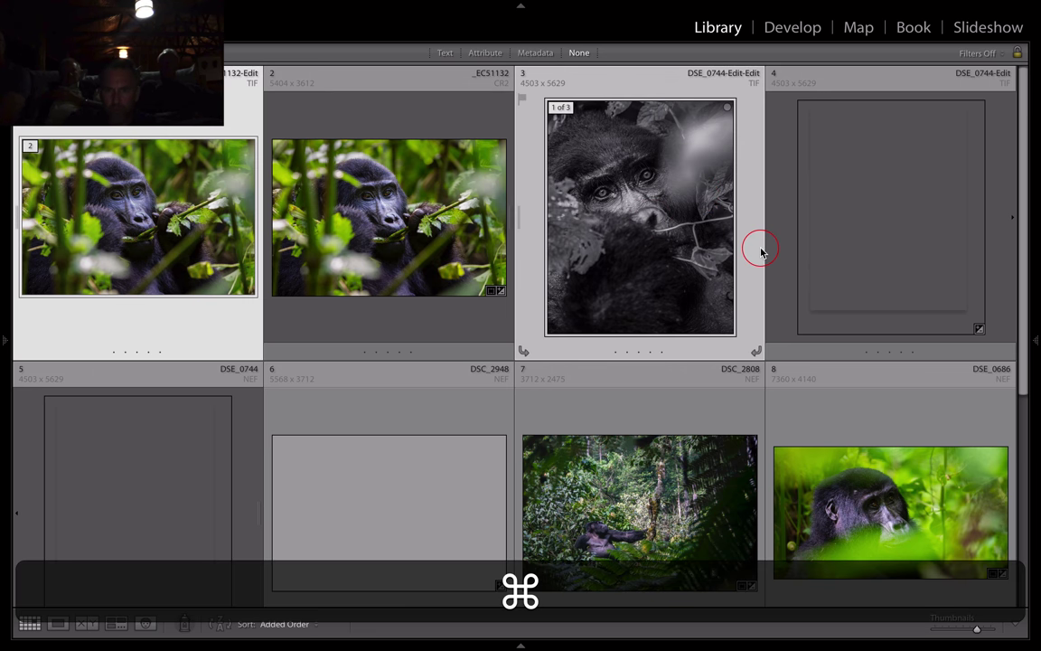
pyautogui.scroll(-3, 761, 252)
pyautogui.keyDown('super'); pyautogui.click(599, 282); pyautogui.keyUp('super')
pyautogui.keyDown('super'); pyautogui.click(867, 337); pyautogui.keyUp('super')
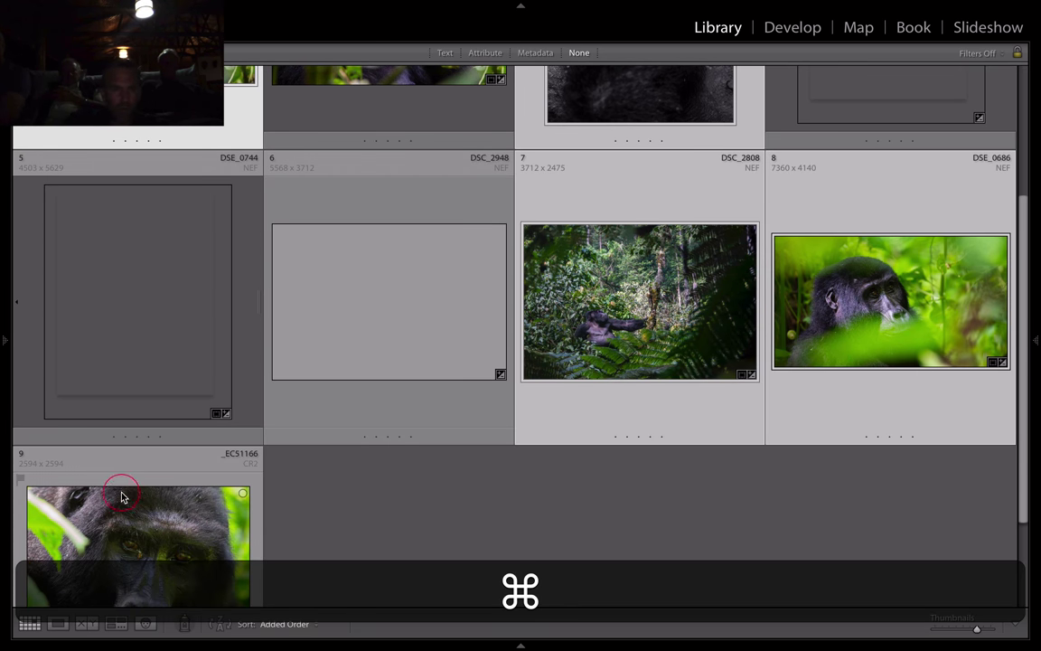
pyautogui.scroll(-1, 451, 537)
pyautogui.scroll(3, 605, 420)
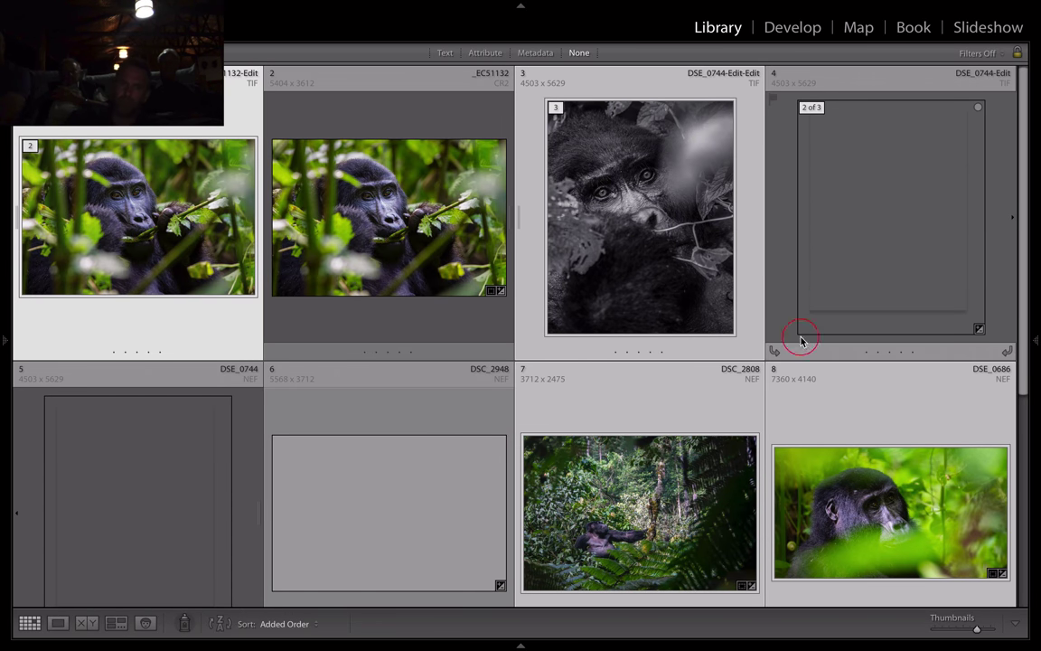
pyautogui.scroll(-1, 705, 425)
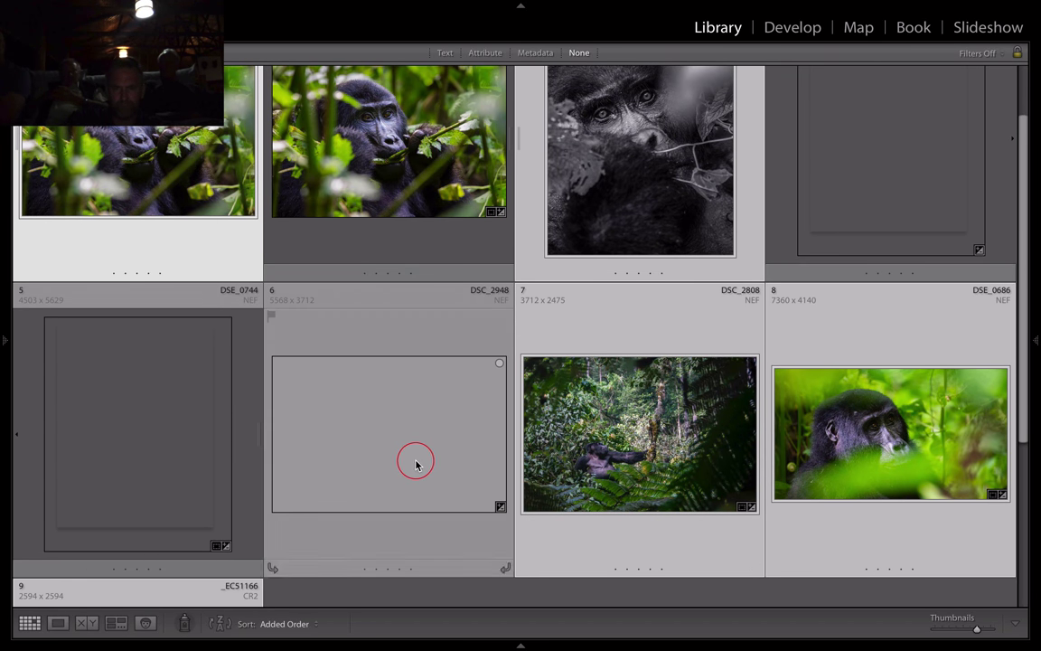
pyautogui.press('super+n')
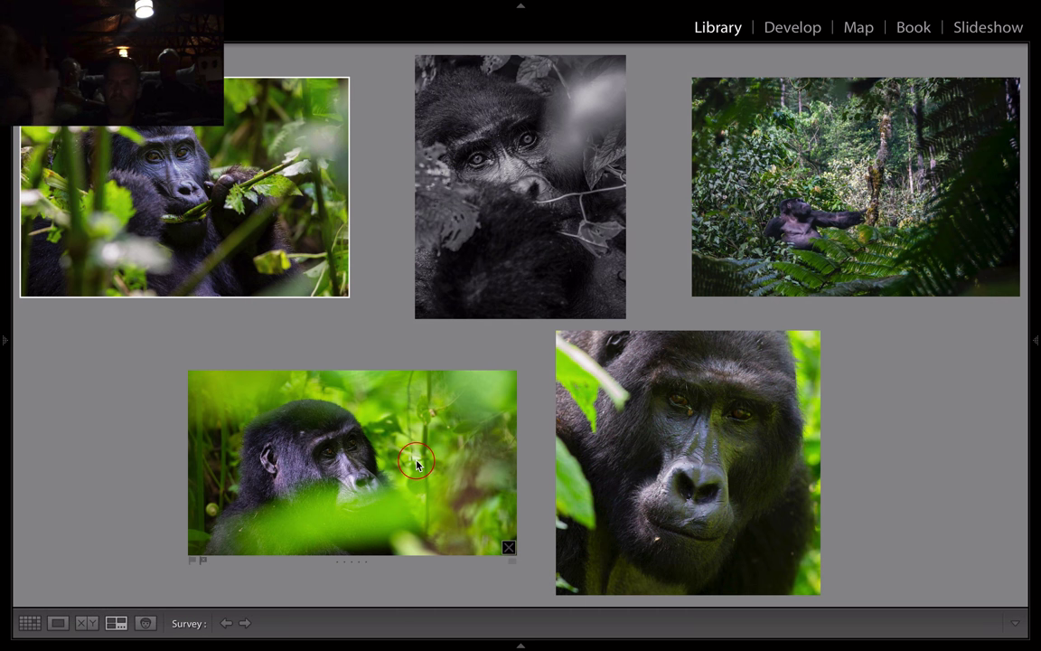
# Step: Add DSC_2948 to the selected photos, survey them together, and return to the grid
pyautogui.press('g')
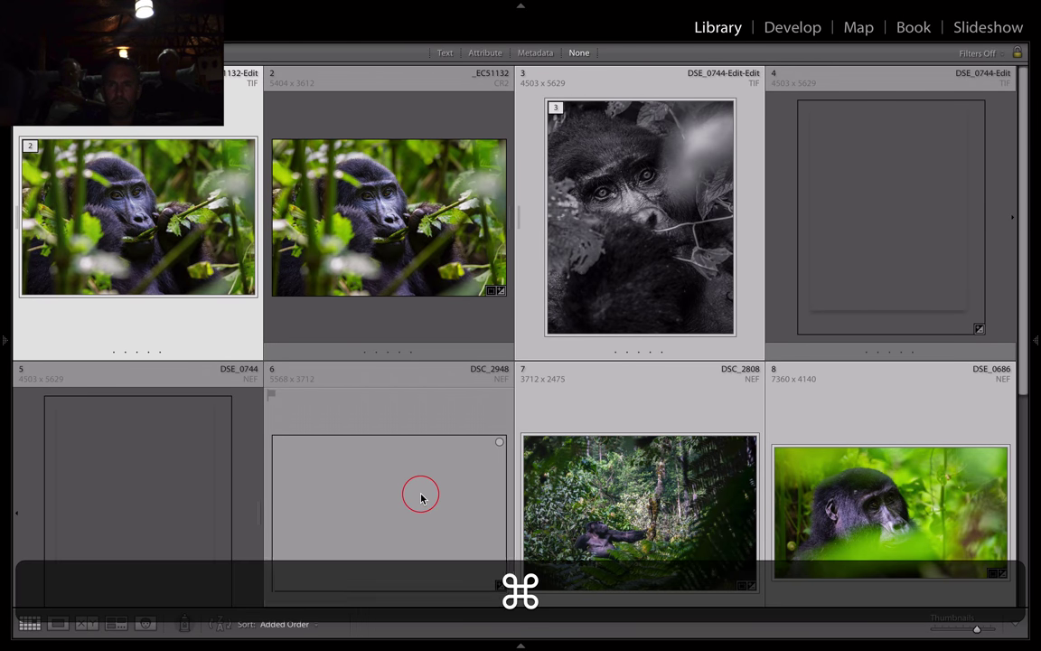
pyautogui.keyDown('super'); pyautogui.click(420, 497); pyautogui.keyUp('super')
pyautogui.press('super+n')
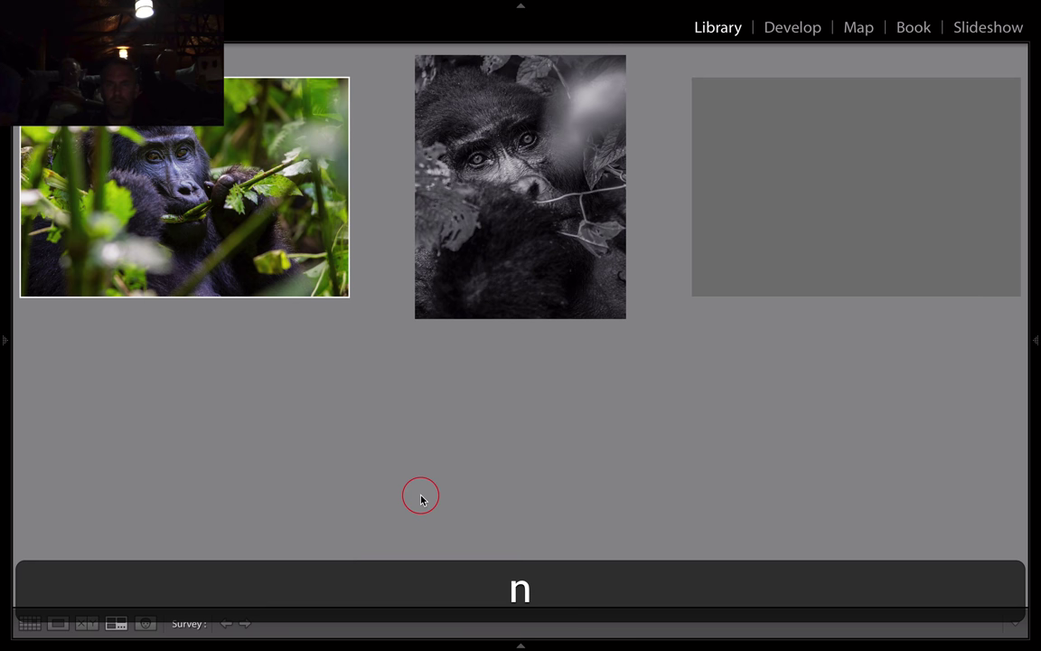
pyautogui.press('g')
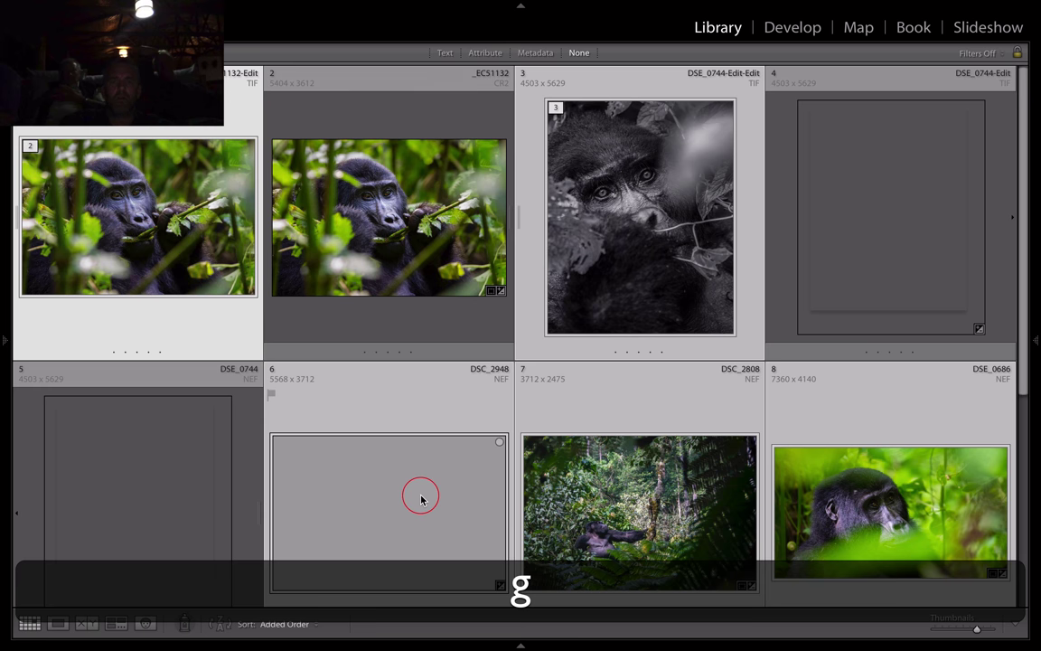
# Step: Remove DSC_2948 from the selection and survey the remaining five photos, blacking out the surroundings and restoring them
pyautogui.scroll(-1, 439, 534)
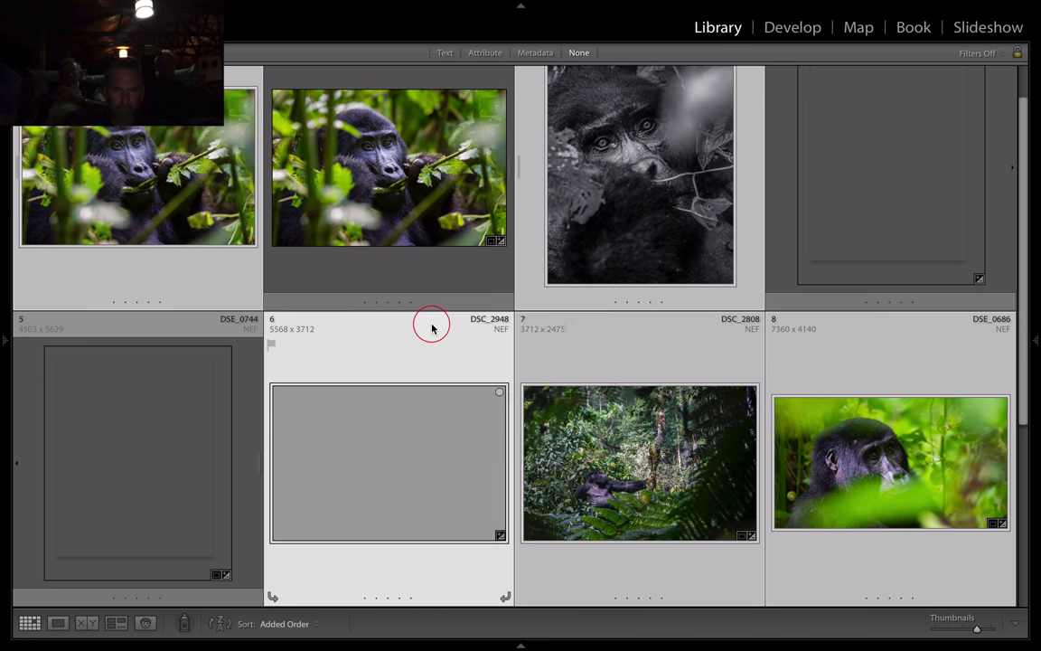
pyautogui.click(432, 326)
pyautogui.click(414, 249)
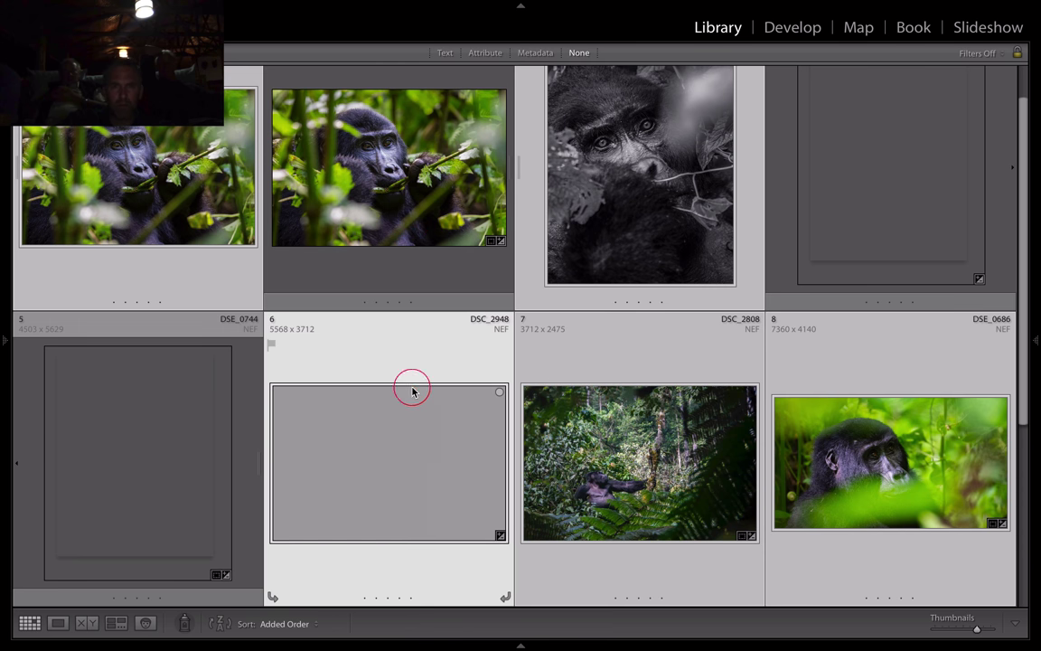
pyautogui.keyDown('super'); pyautogui.click(398, 419); pyautogui.keyUp('super')
pyautogui.press('n')
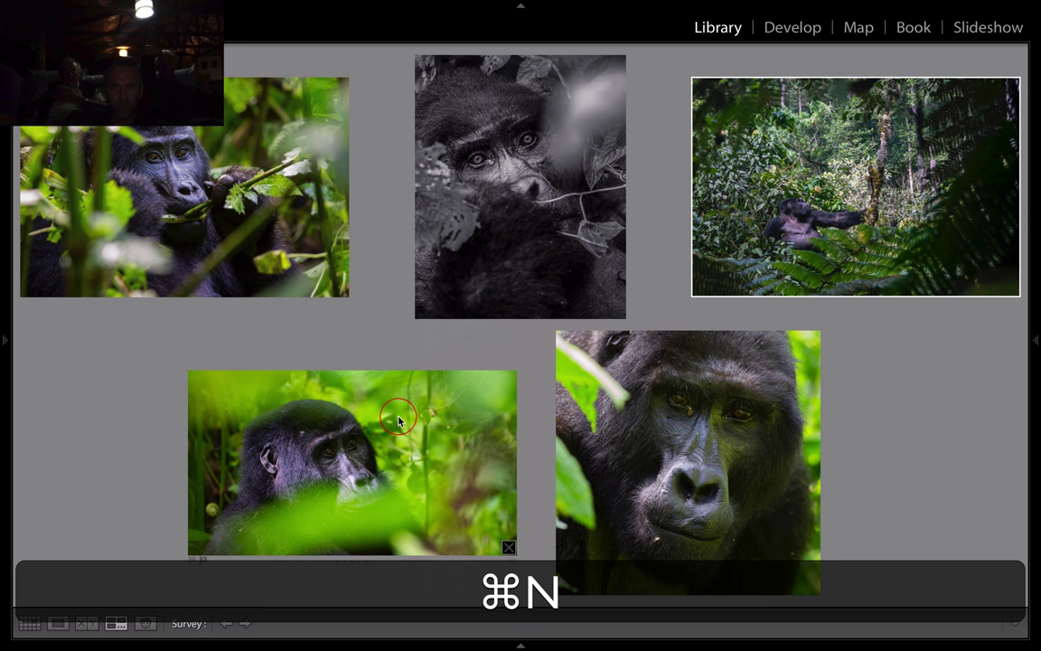
pyautogui.press('l')
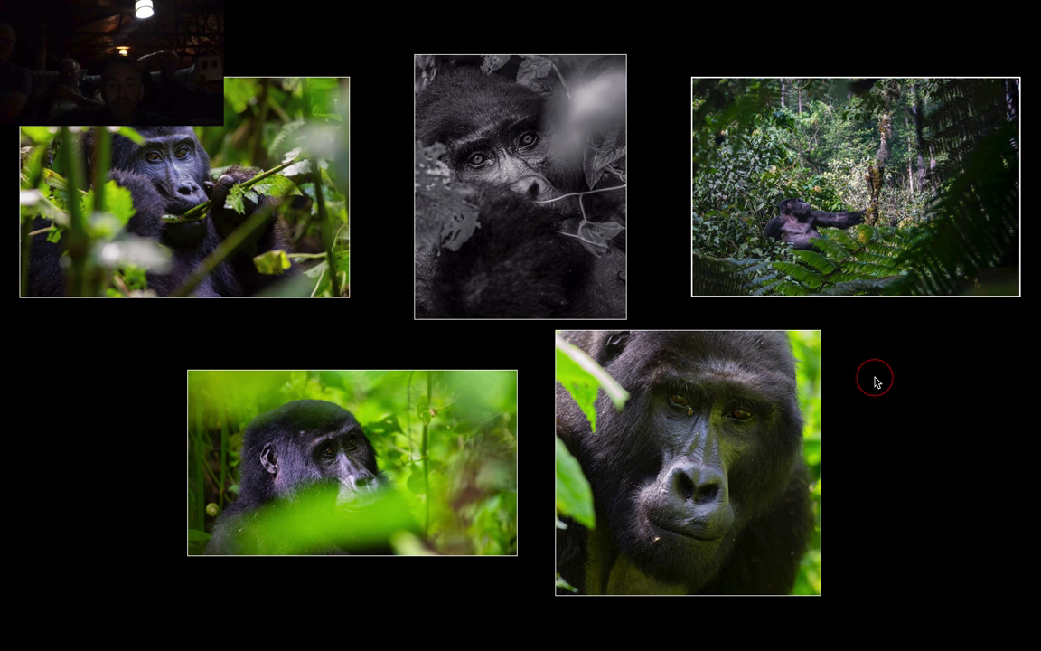
pyautogui.press('l')
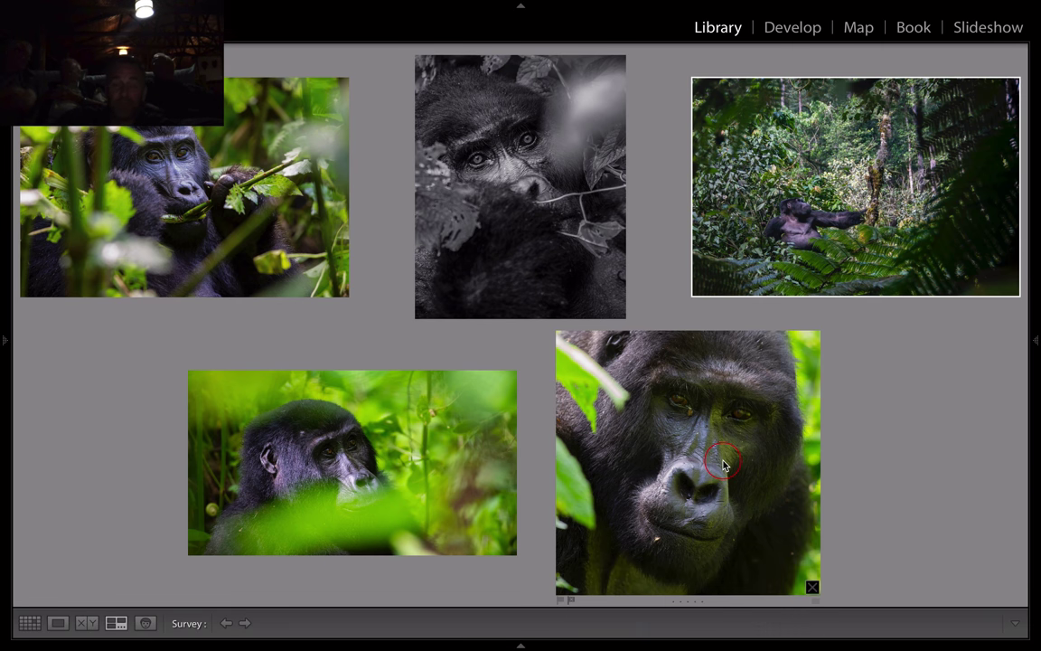
pyautogui.hotkey('ctrl', 'Up')
pyautogui.click(592, 46)
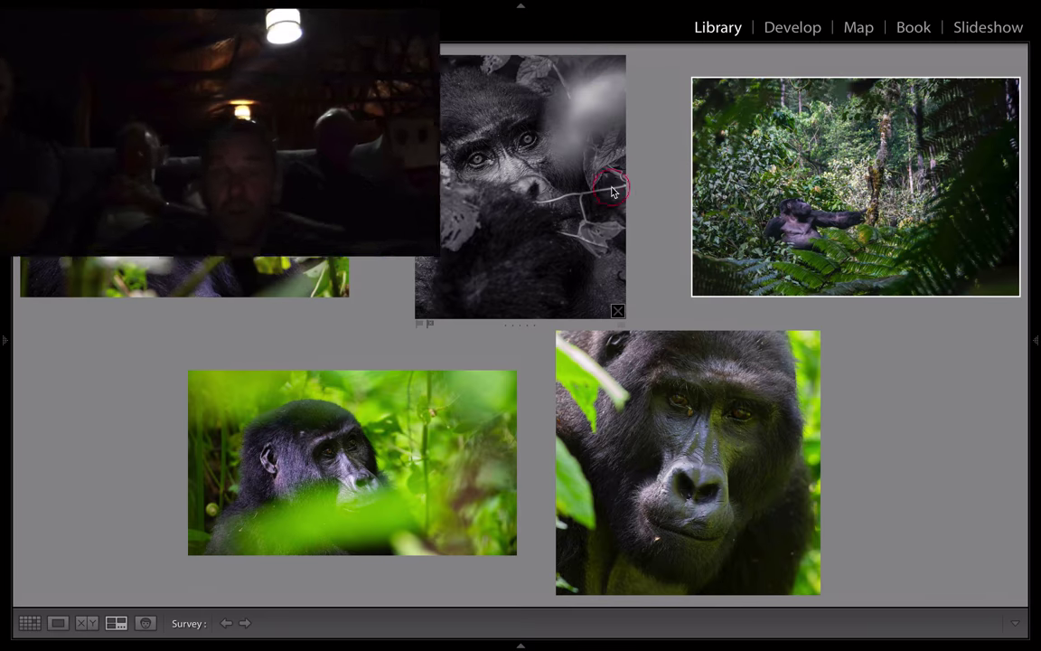